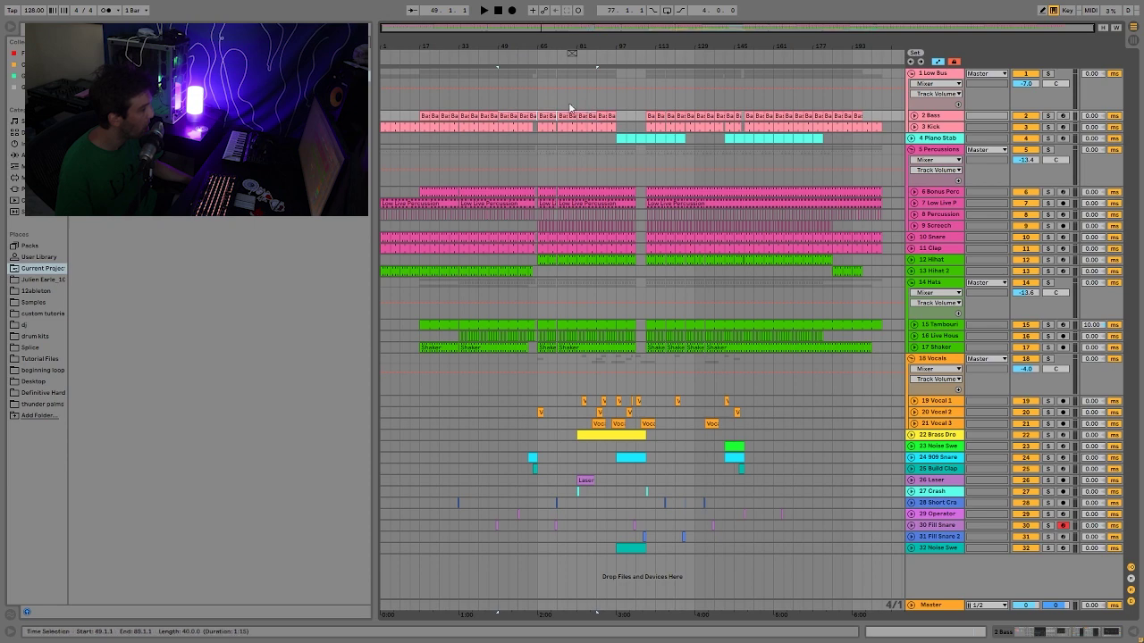
Highlight the song's sections on the timeline: the bass, drum and hat rows across the whole arrangement, and the vocal and effect rows.
{"action": "left_click_drag", "start_coordinate": [570, 107], "coordinate": [828, 98]}
{"action": "left_click", "coordinate": [650, 99]}
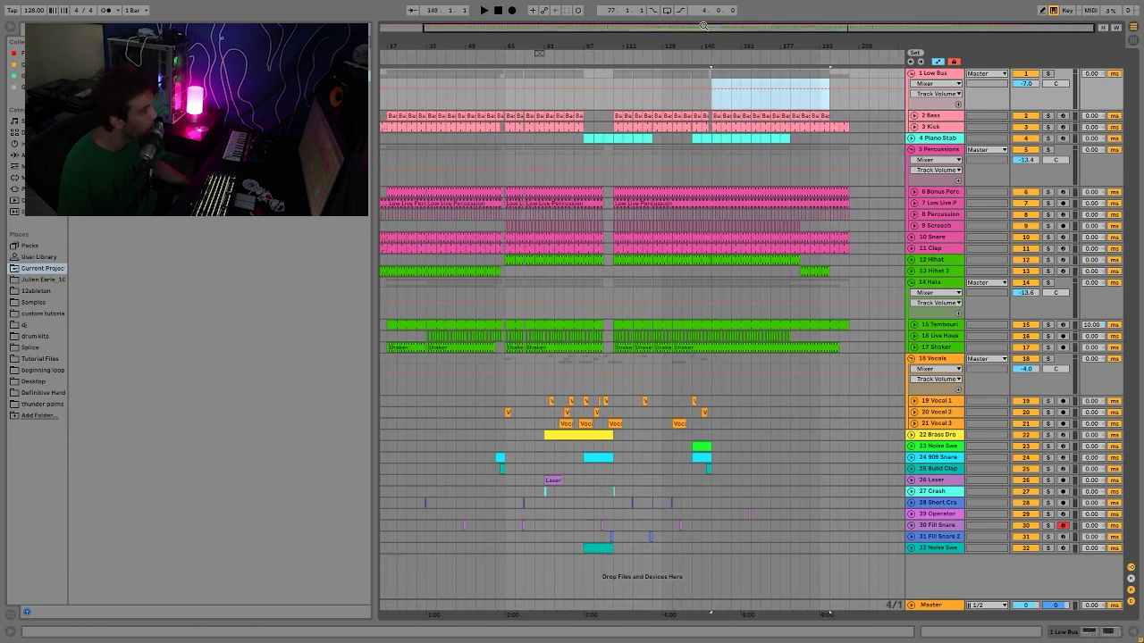
{"action": "left_click_drag", "start_coordinate": [740, 42], "coordinate": [767, 40]}
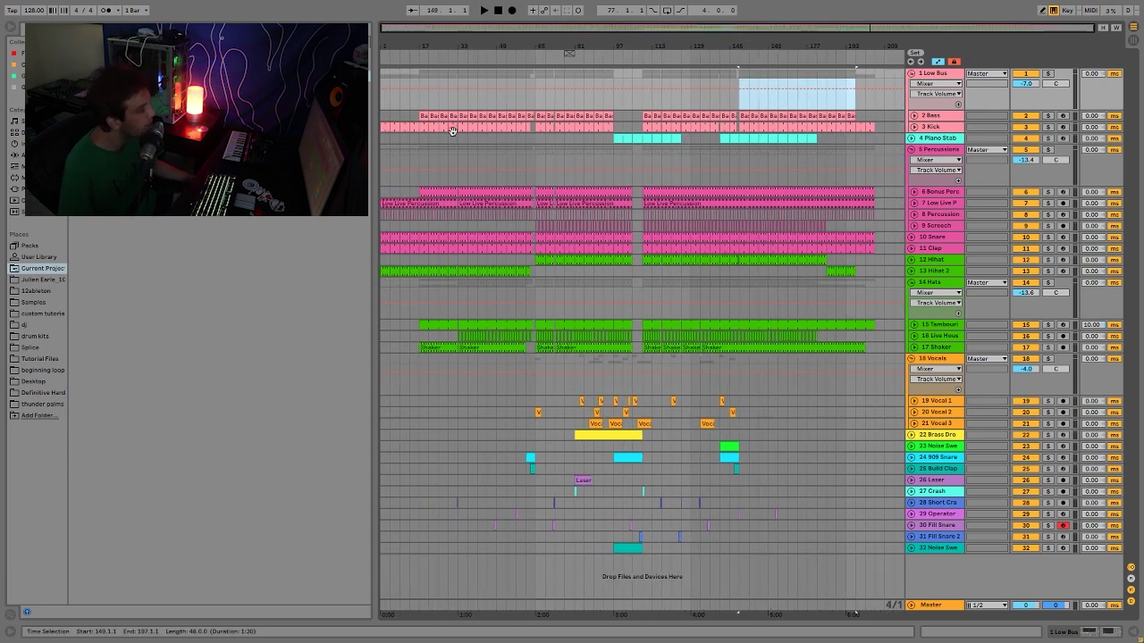
{"action": "left_click_drag", "start_coordinate": [385, 112], "coordinate": [892, 353]}
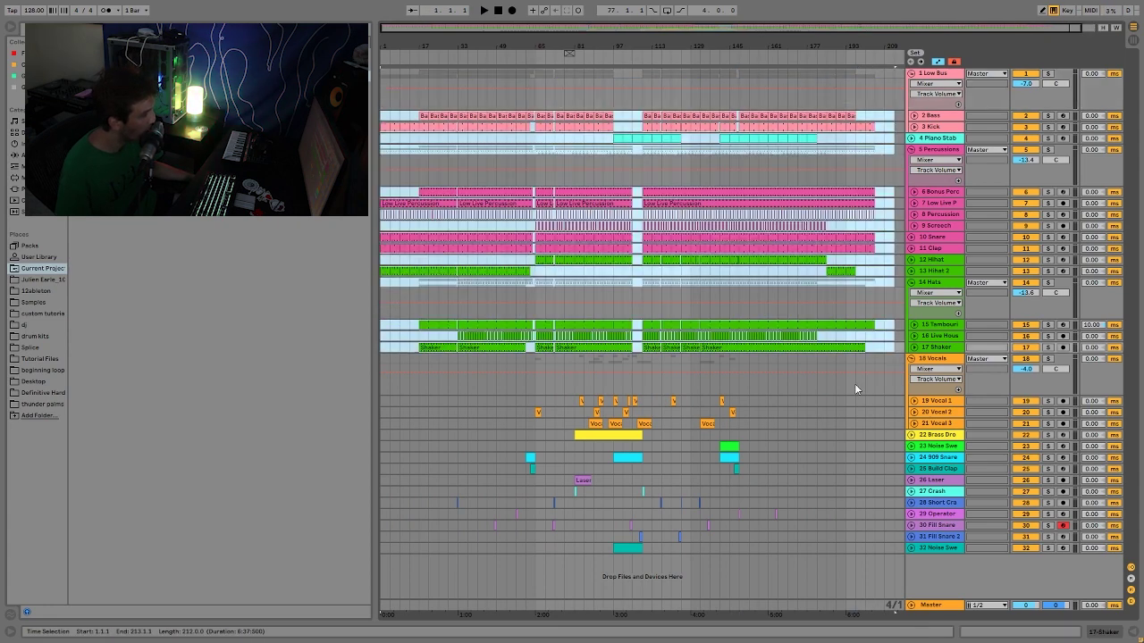
{"action": "left_click_drag", "start_coordinate": [492, 369], "coordinate": [778, 574]}
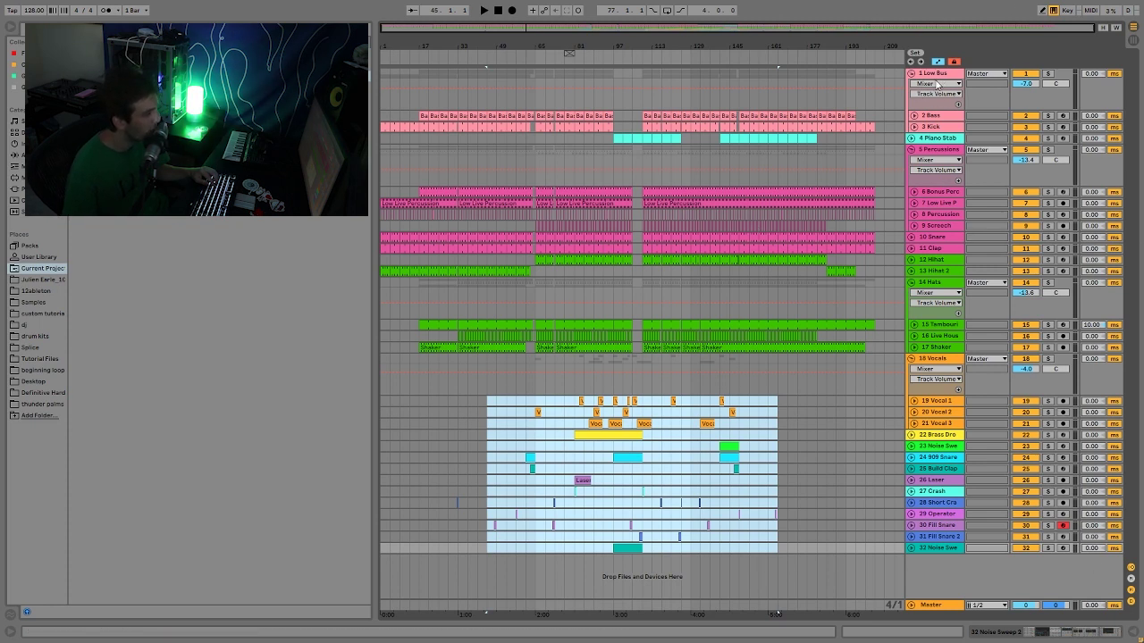
Select the Percussions, Hihat and Vocals tracks in turn, and select the Brass Drone through Noise Sweep tracks as a block.
{"action": "left_click", "coordinate": [938, 149]}
{"action": "left_click", "coordinate": [939, 258]}
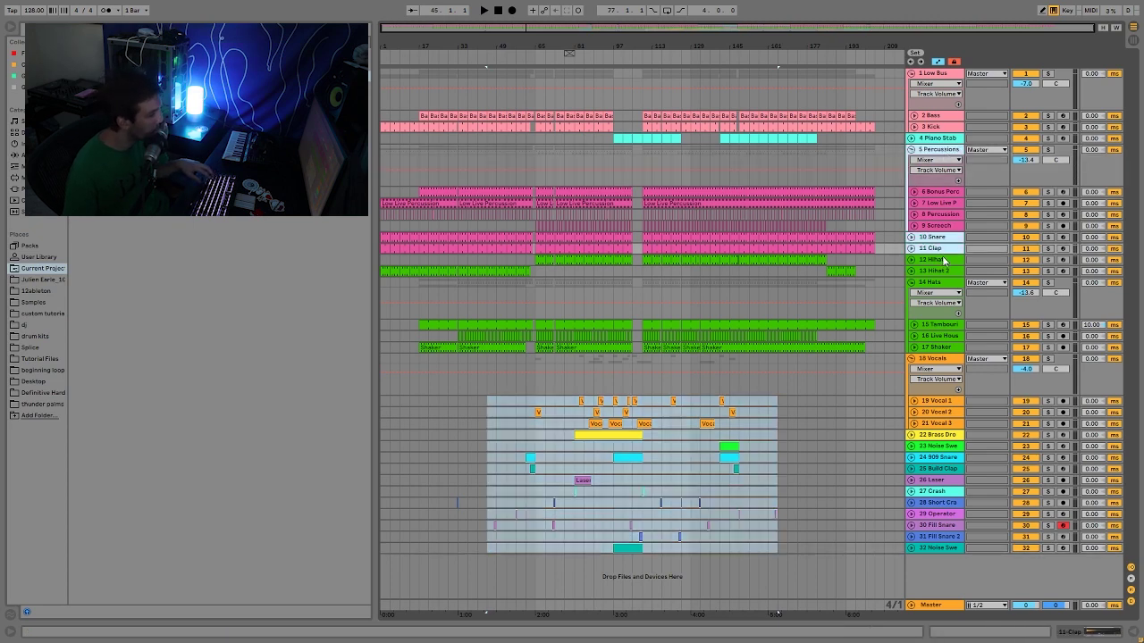
{"action": "left_click", "coordinate": [936, 360]}
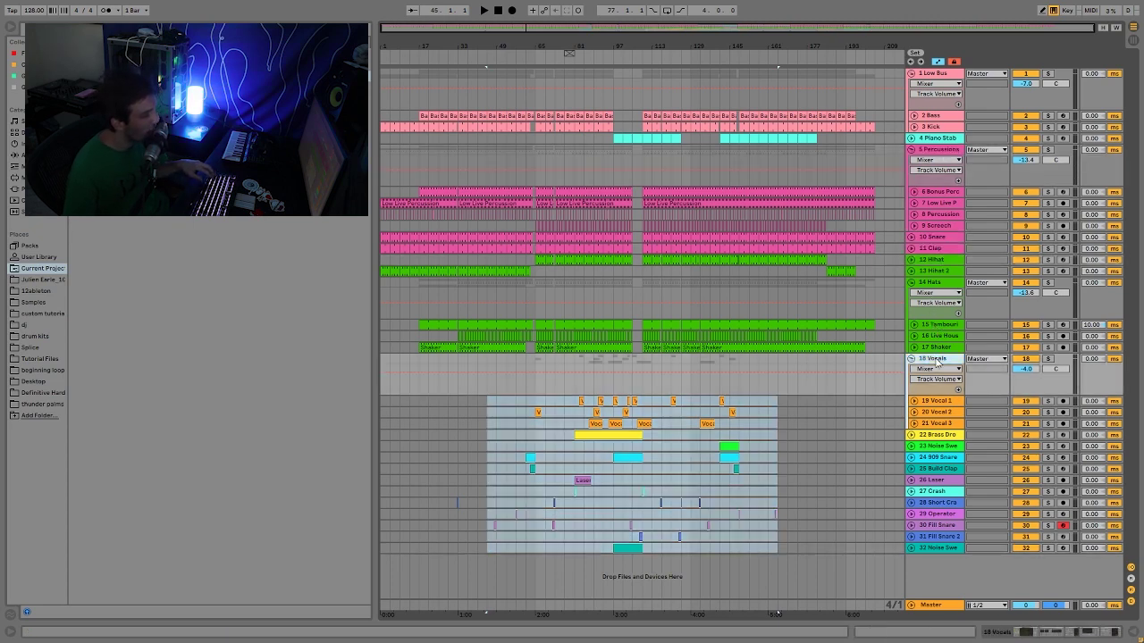
{"action": "left_click", "coordinate": [944, 435]}
{"action": "left_click", "coordinate": [943, 547], "text": "shift"}
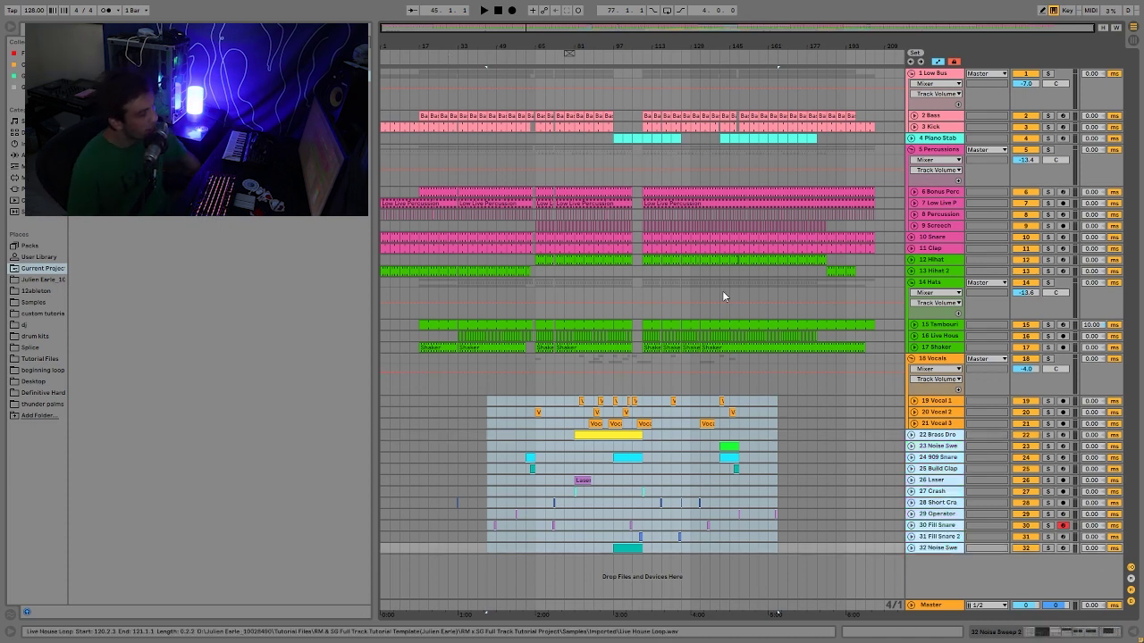
{"action": "left_click", "coordinate": [937, 435]}
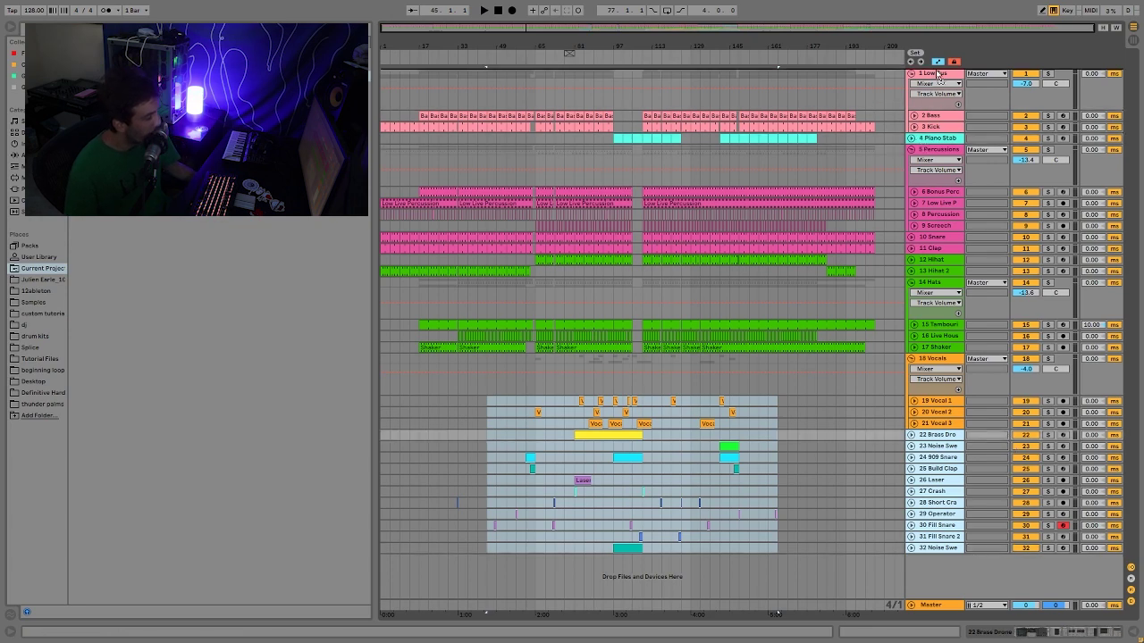
{"action": "left_click_drag", "start_coordinate": [936, 67], "coordinate": [934, 72]}
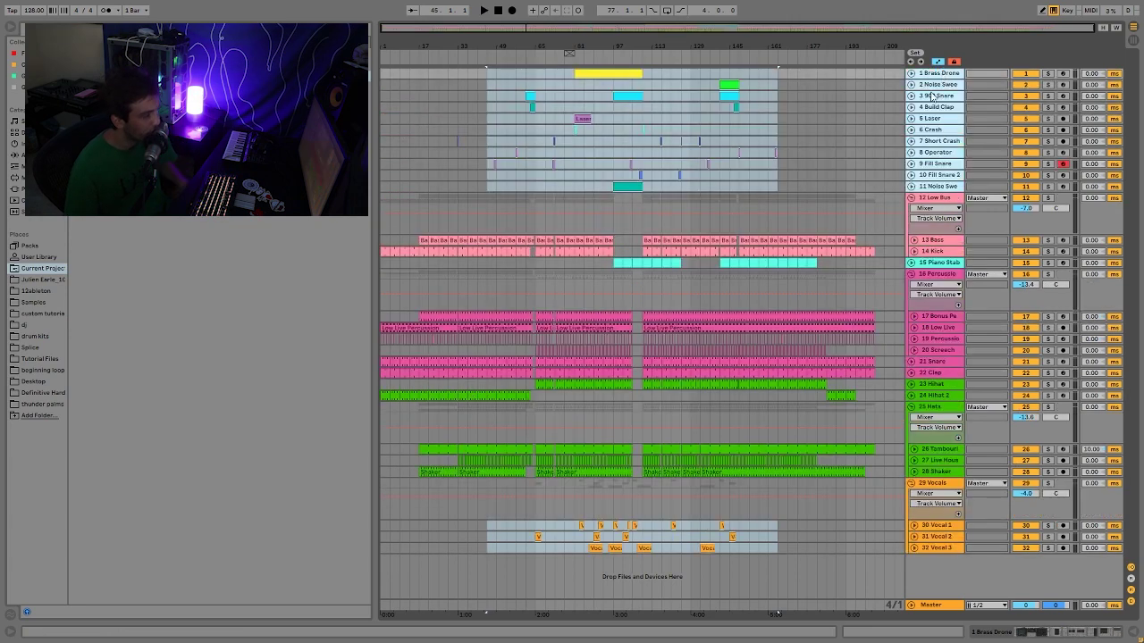
{"action": "left_click", "coordinate": [916, 634]}
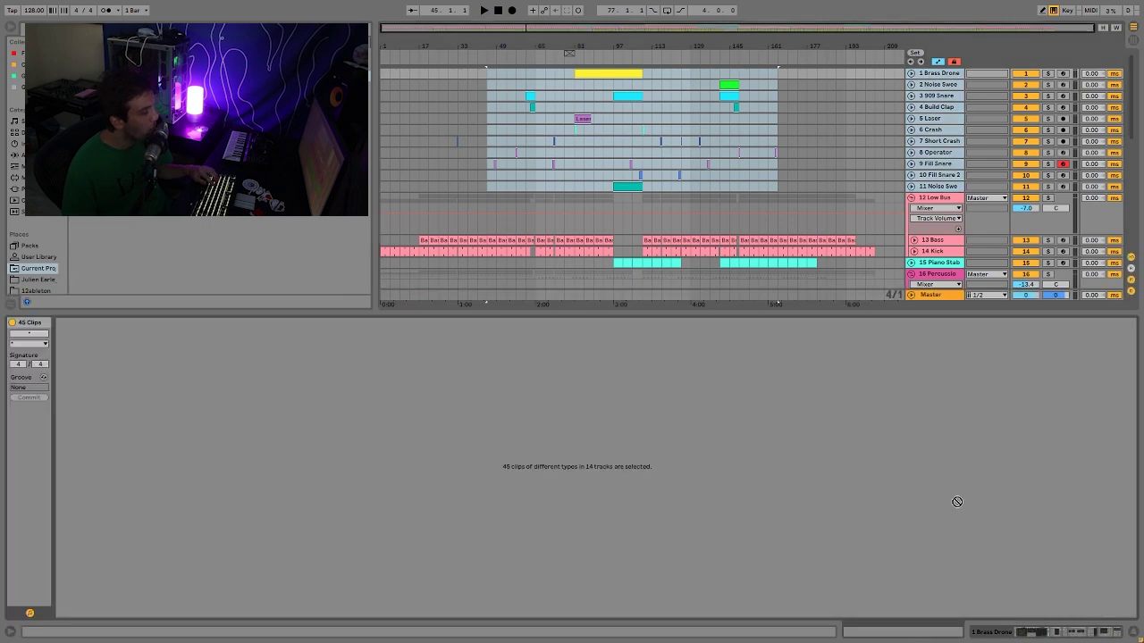
{"action": "key", "text": "shift+Tab"}
{"action": "scroll", "coordinate": [936, 479], "scroll_direction": "down", "scroll_amount": 3}
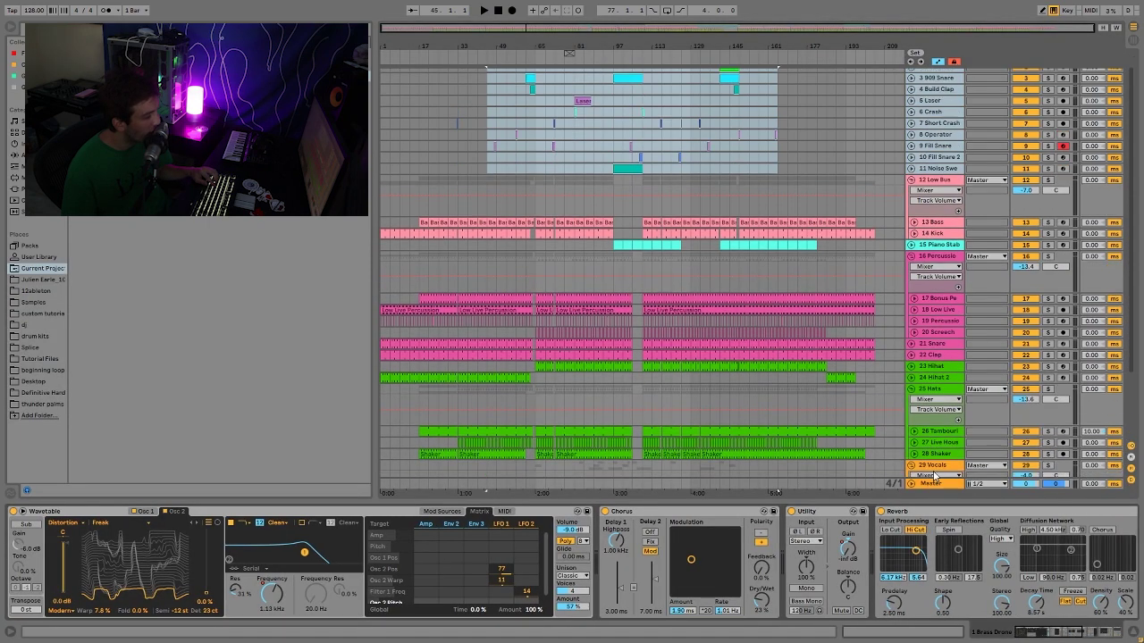
{"action": "scroll", "coordinate": [935, 480], "scroll_direction": "down", "scroll_amount": 3}
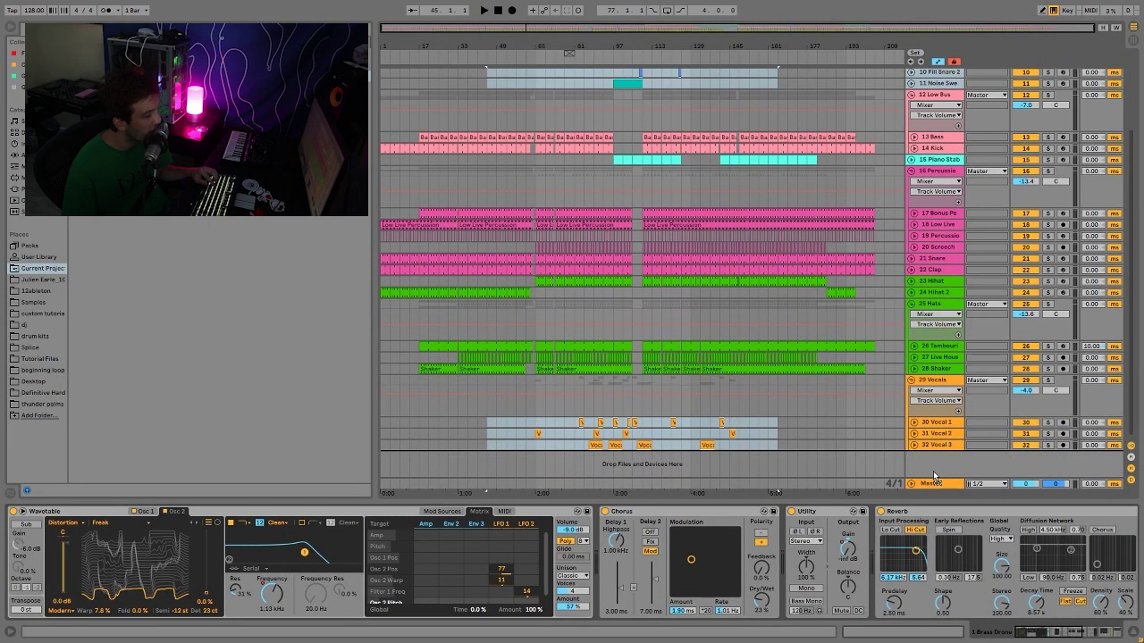
{"action": "scroll", "coordinate": [837, 356], "scroll_direction": "up", "scroll_amount": 3}
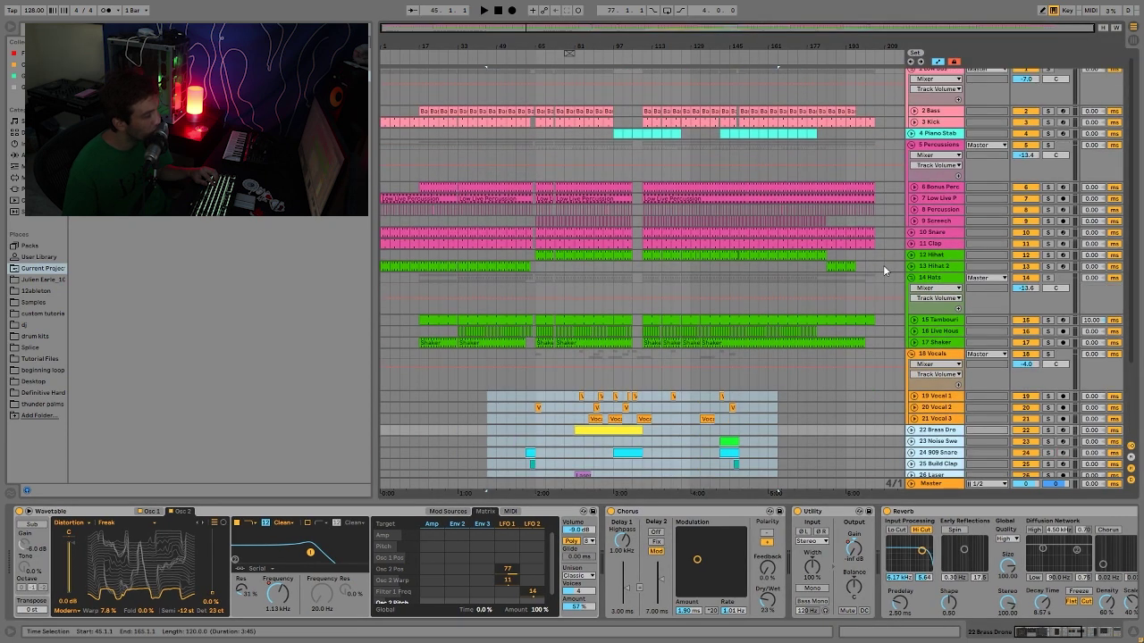
Collapse the Percussions group and mark the start of the second drop across the Low Bus to Shaker tracks.
{"action": "left_click", "coordinate": [911, 150]}
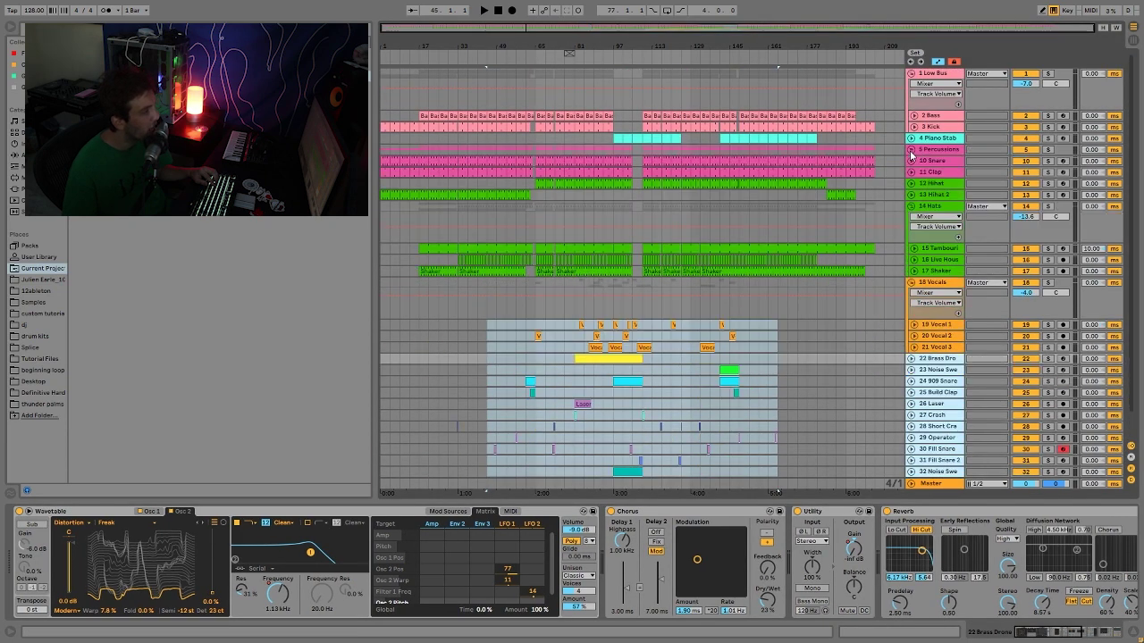
{"action": "left_click_drag", "start_coordinate": [645, 83], "coordinate": [723, 262]}
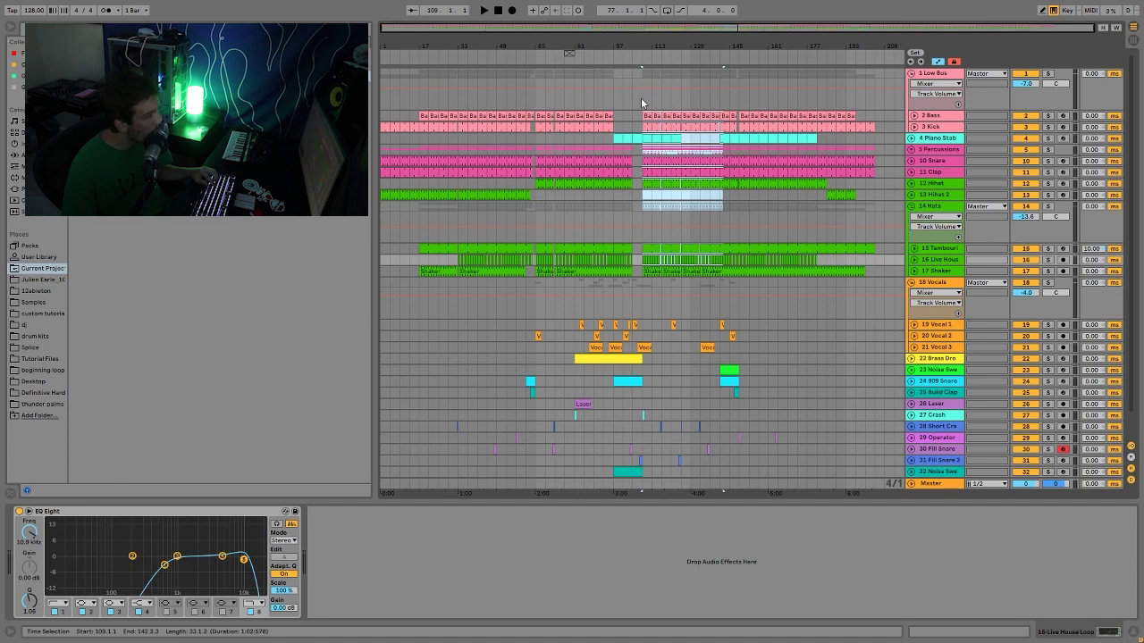
{"action": "left_click_drag", "start_coordinate": [640, 97], "coordinate": [659, 269]}
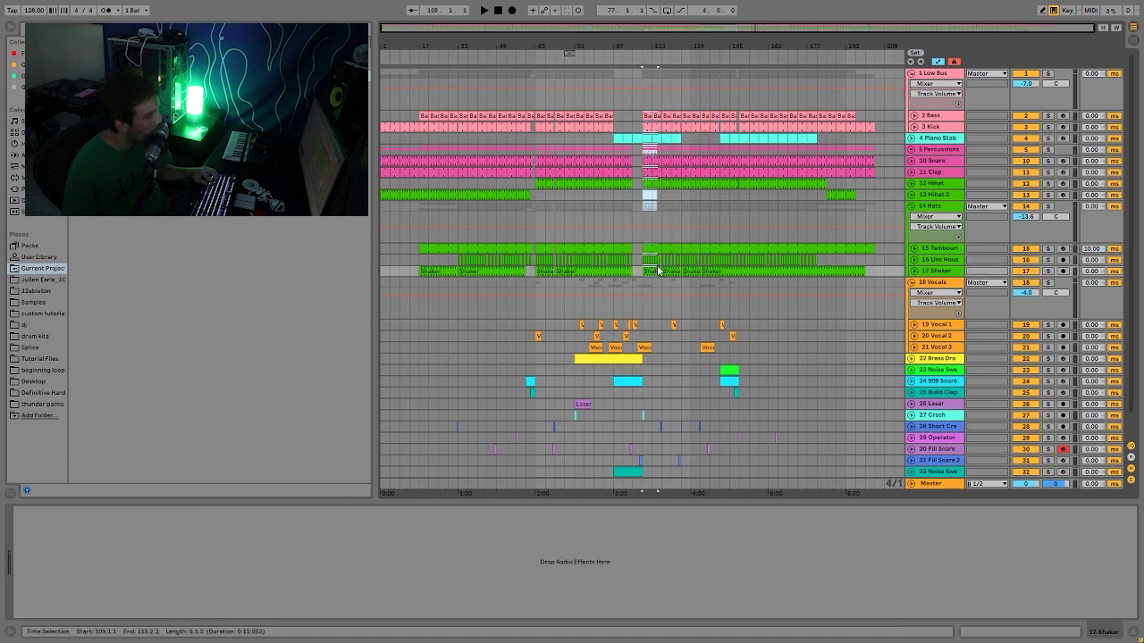
{"action": "scroll", "coordinate": [657, 271], "scroll_direction": "down", "scroll_amount": 1}
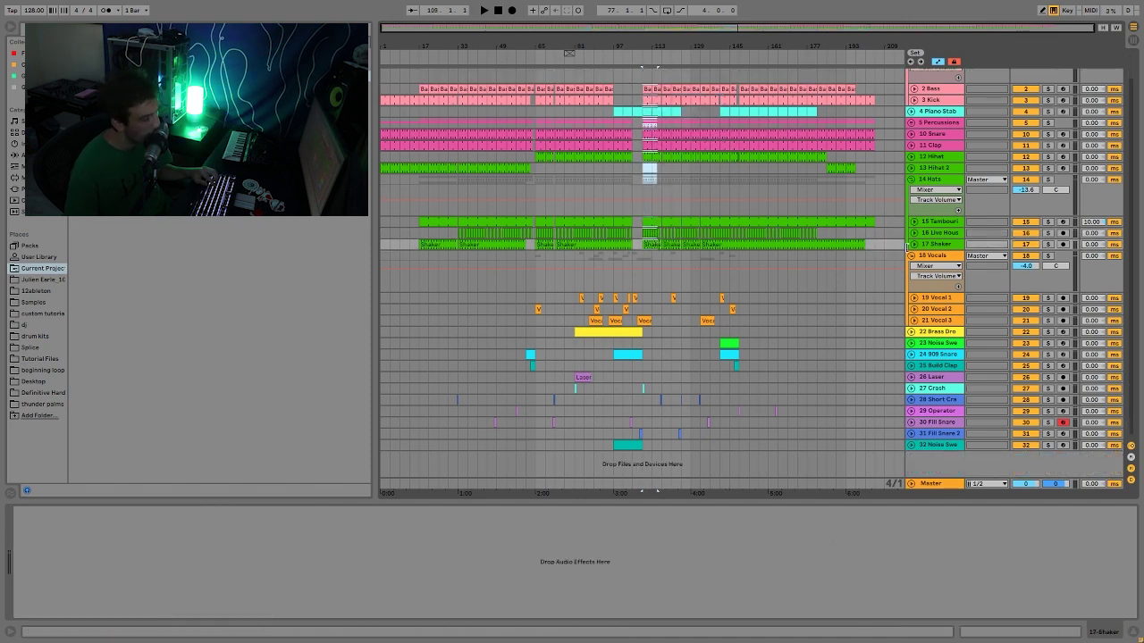
{"action": "scroll", "coordinate": [1041, 126], "scroll_direction": "up", "scroll_amount": 1}
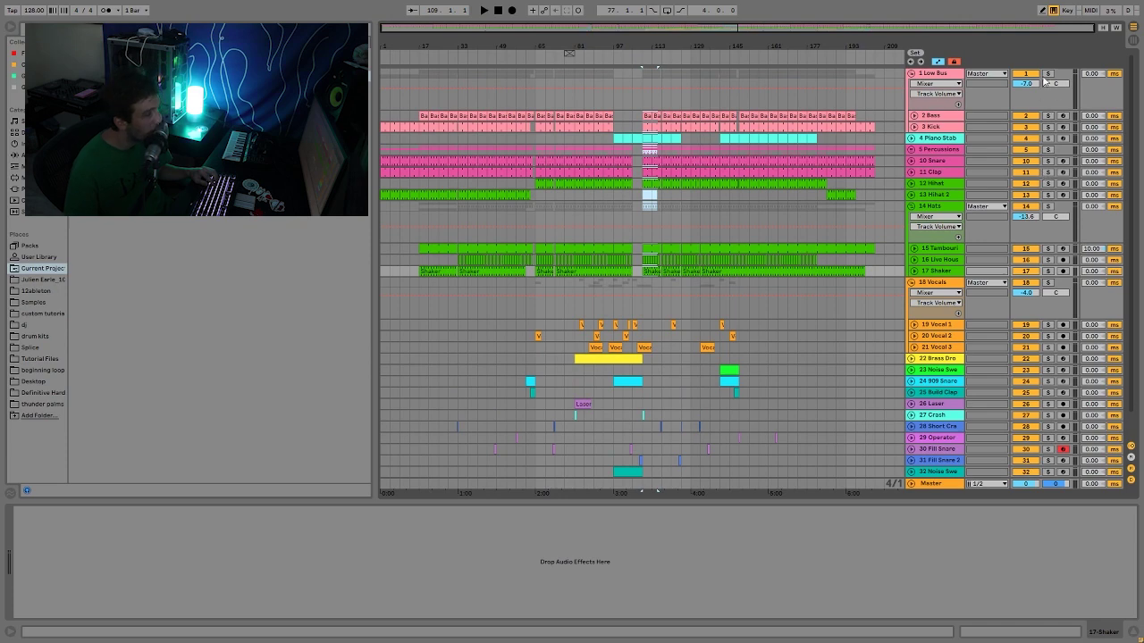
Solo the Low Bus group, unfold the Bass track and play the bassline from bar 121 and from bar 65.
{"action": "left_click", "coordinate": [677, 114]}
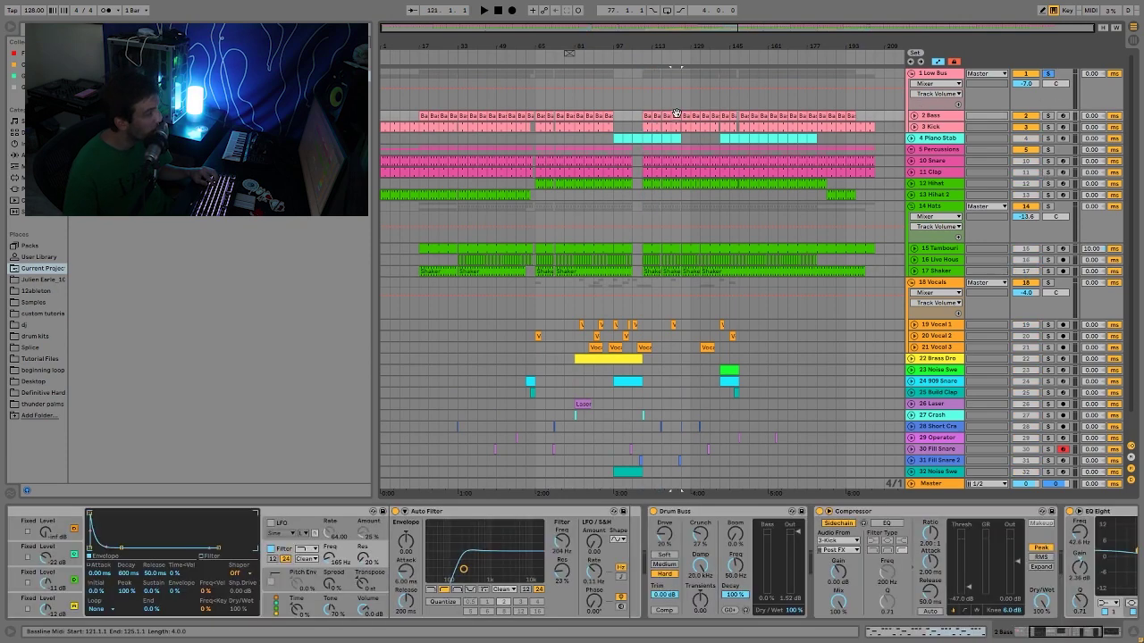
{"action": "key", "text": "space"}
{"action": "left_click", "coordinate": [914, 115]}
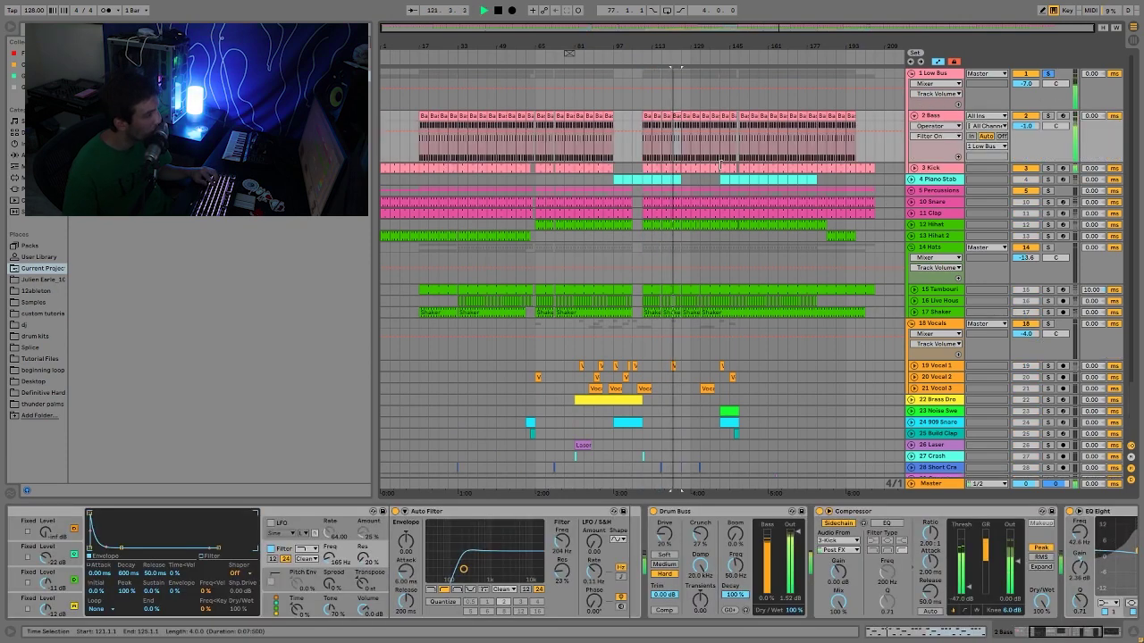
{"action": "left_click", "coordinate": [539, 116]}
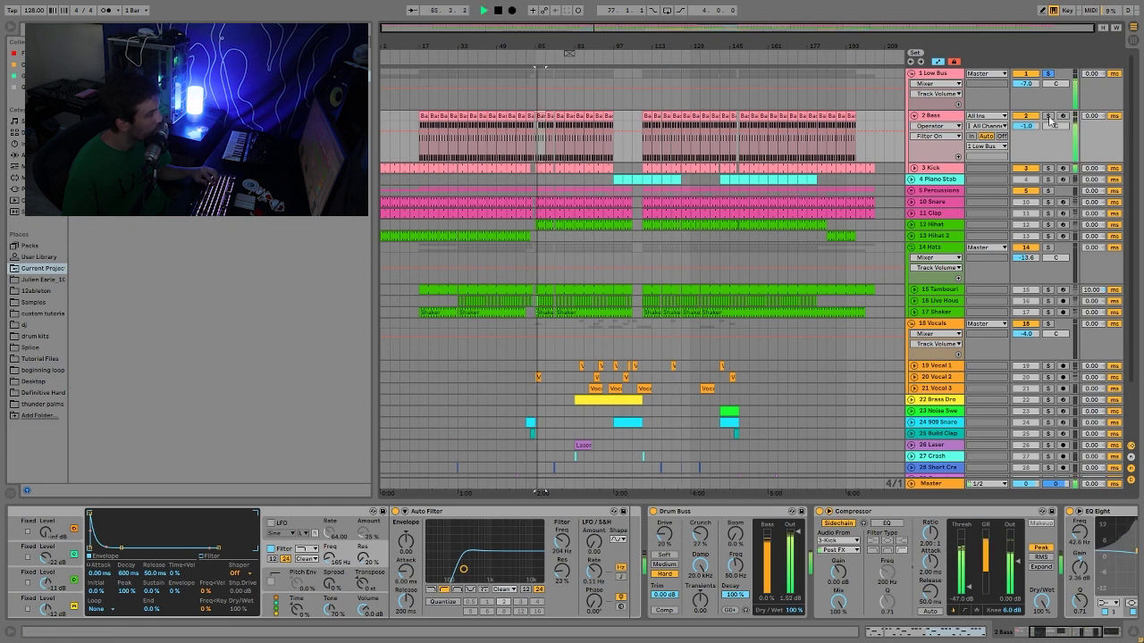
Solo the Bass track, open its MIDI clip at bar 65 and play the bassline.
{"action": "double_click", "coordinate": [542, 116]}
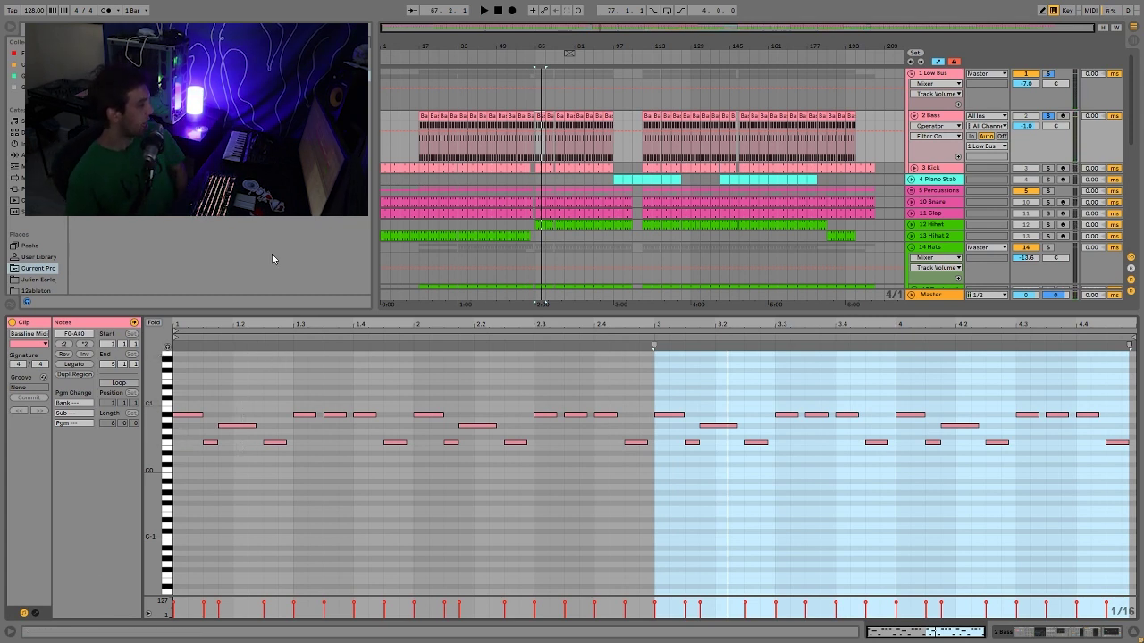
{"action": "key", "text": "space"}
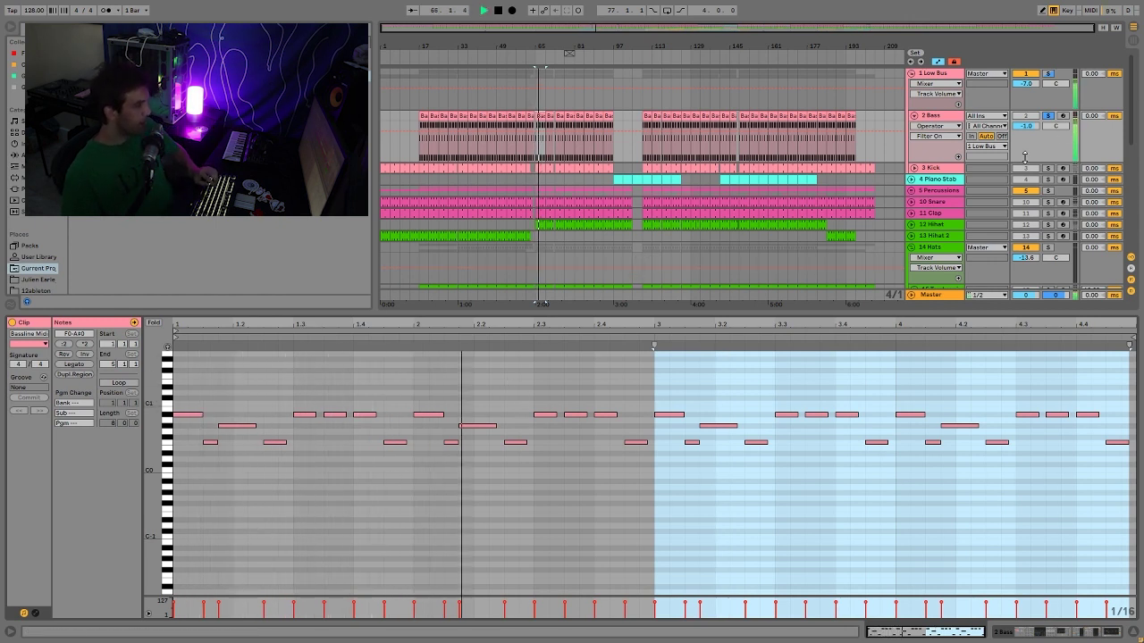
{"action": "key", "text": "space"}
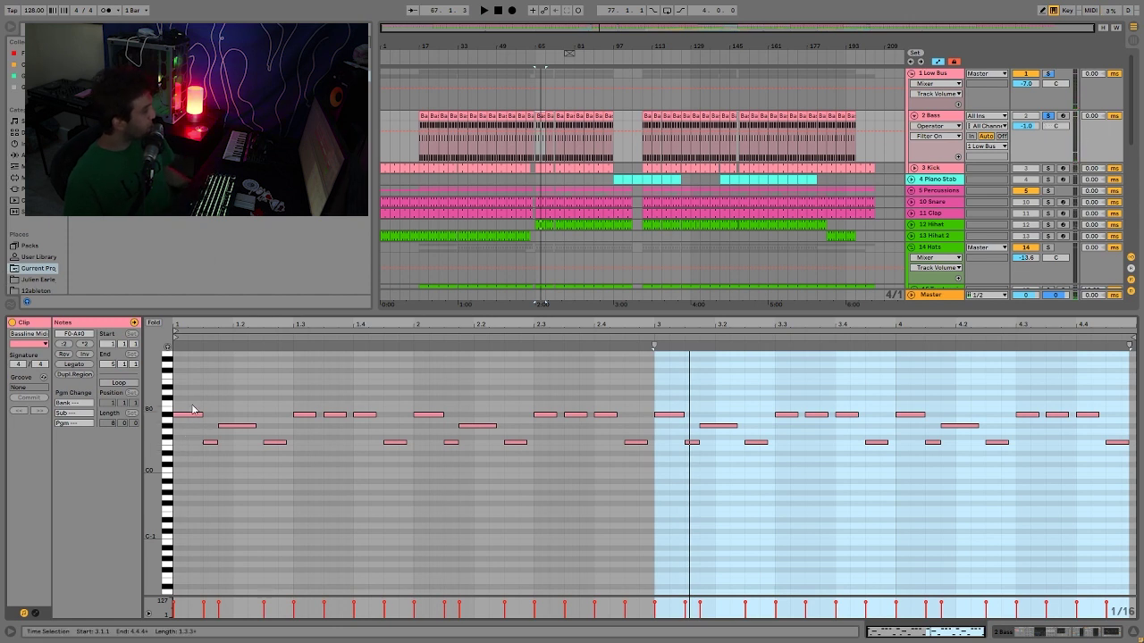
Select the bass notes from 1.2.3 to 1.4.4 in the clip and play the pattern from there.
{"action": "left_click_drag", "start_coordinate": [191, 396], "coordinate": [403, 375]}
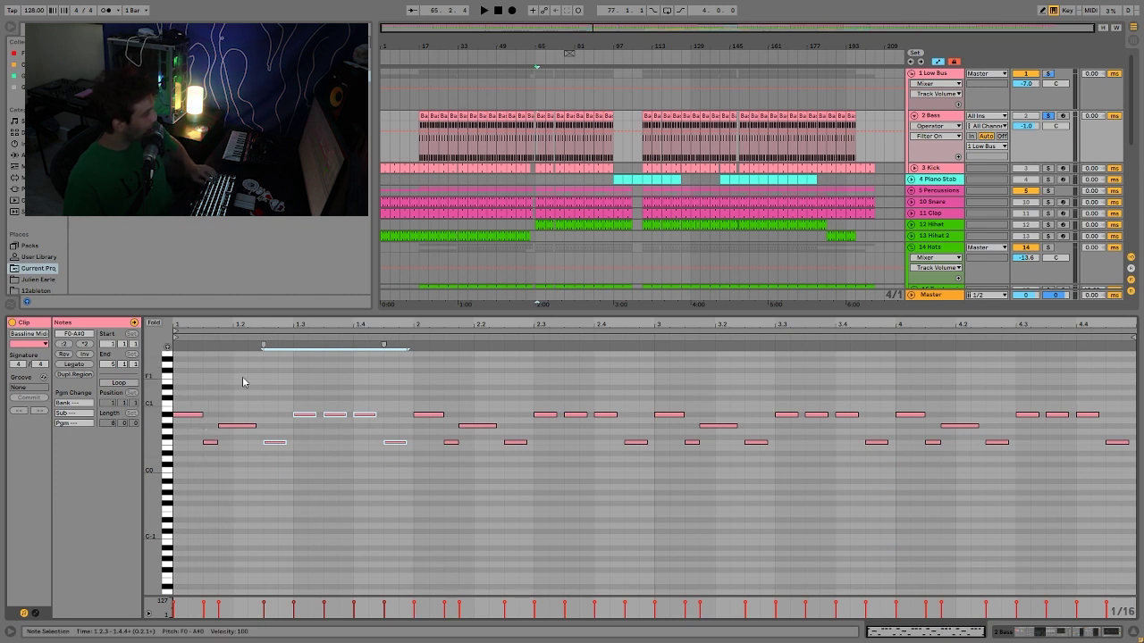
{"action": "left_click_drag", "start_coordinate": [277, 375], "coordinate": [400, 487]}
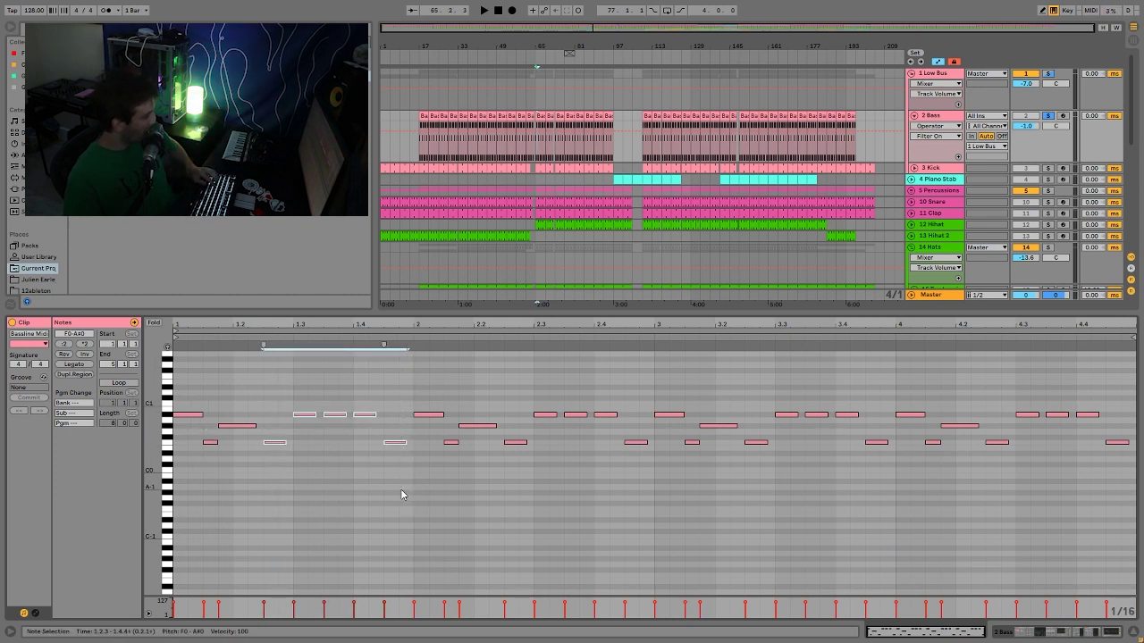
{"action": "key", "text": "space"}
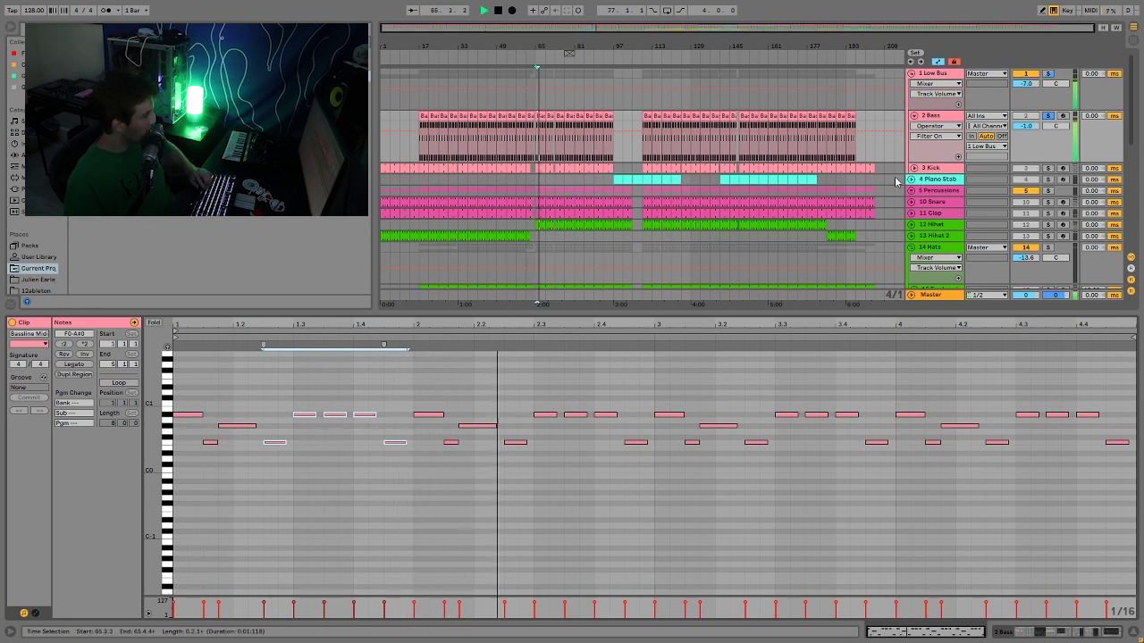
Show the Bass track's Instrument Rack, solo its first Operator chain and play the sound.
{"action": "left_click", "coordinate": [931, 117]}
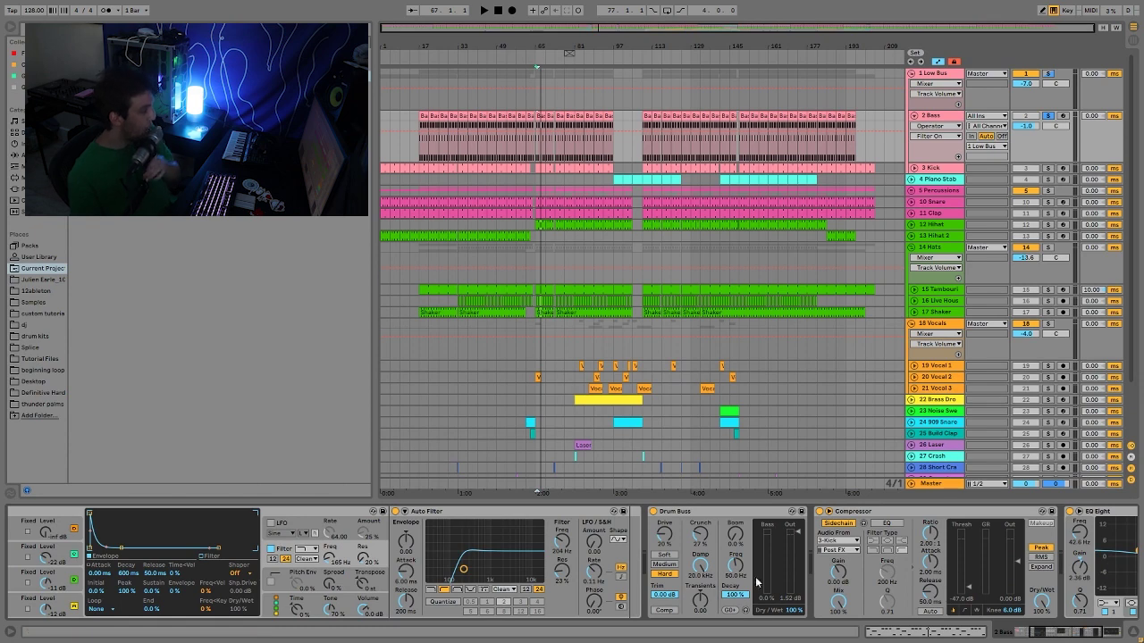
{"action": "left_click_drag", "start_coordinate": [1097, 633], "coordinate": [1079, 633]}
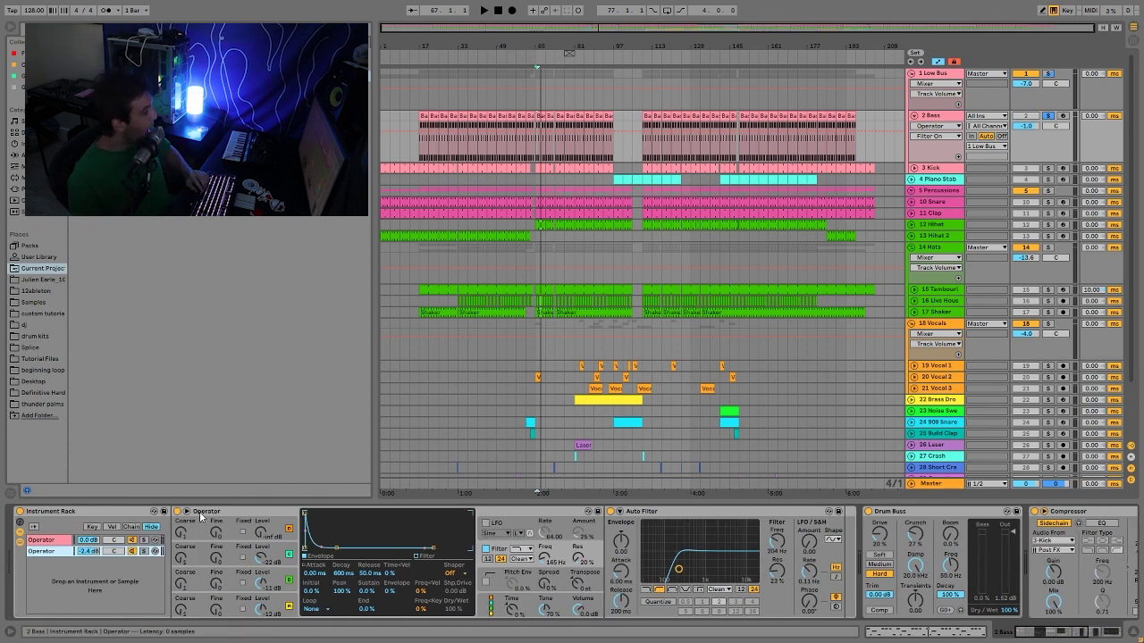
{"action": "left_click", "coordinate": [144, 543]}
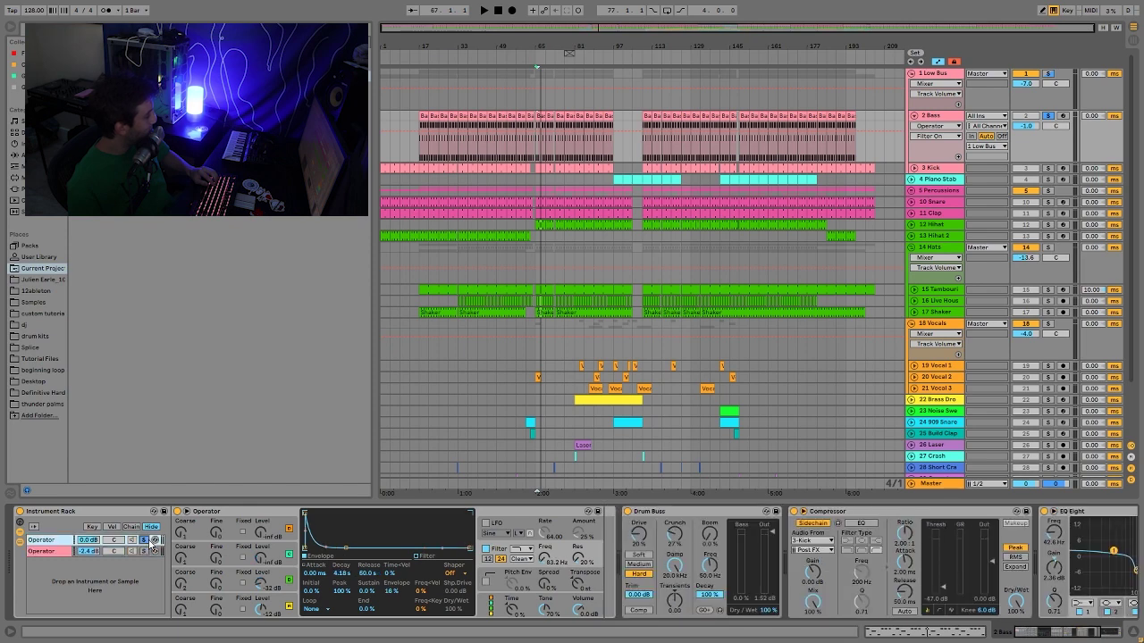
{"action": "key", "text": "space"}
Examine the oscillator A, oscillator B and filter settings of the first Operator, stopping playback.
{"action": "left_click", "coordinate": [285, 612]}
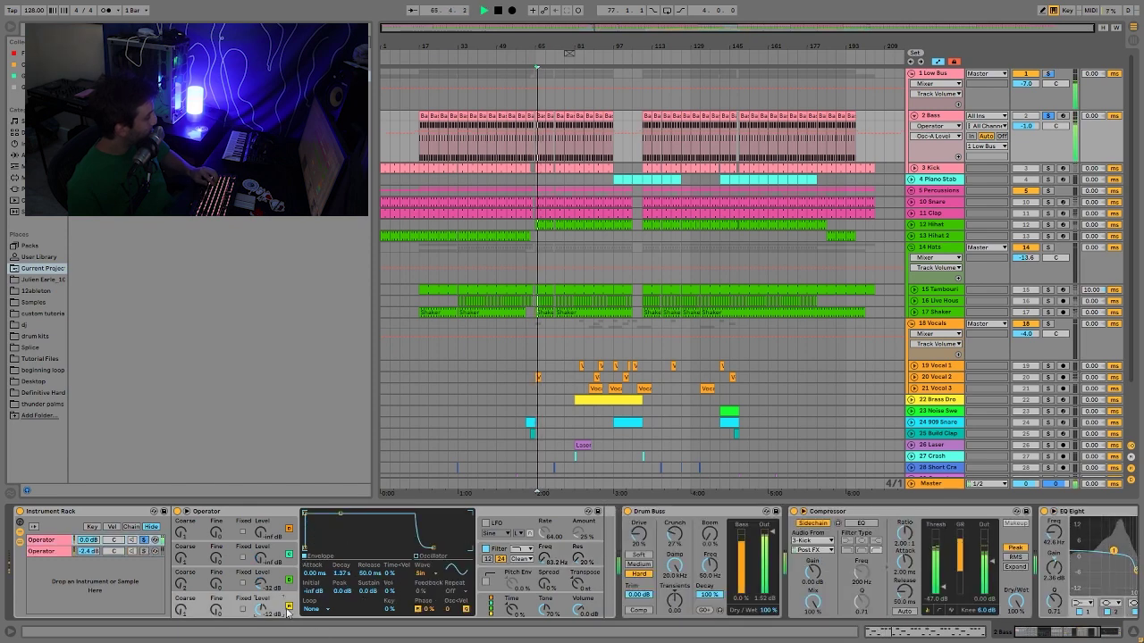
{"action": "left_click", "coordinate": [243, 583]}
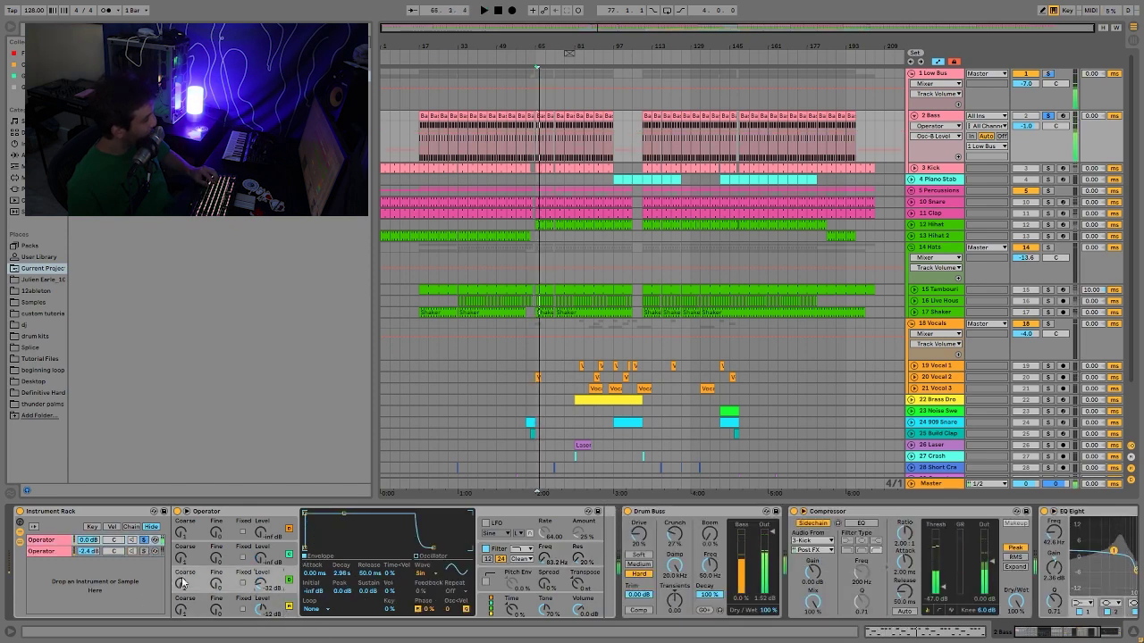
{"action": "key", "text": "space"}
{"action": "left_click", "coordinate": [496, 552]}
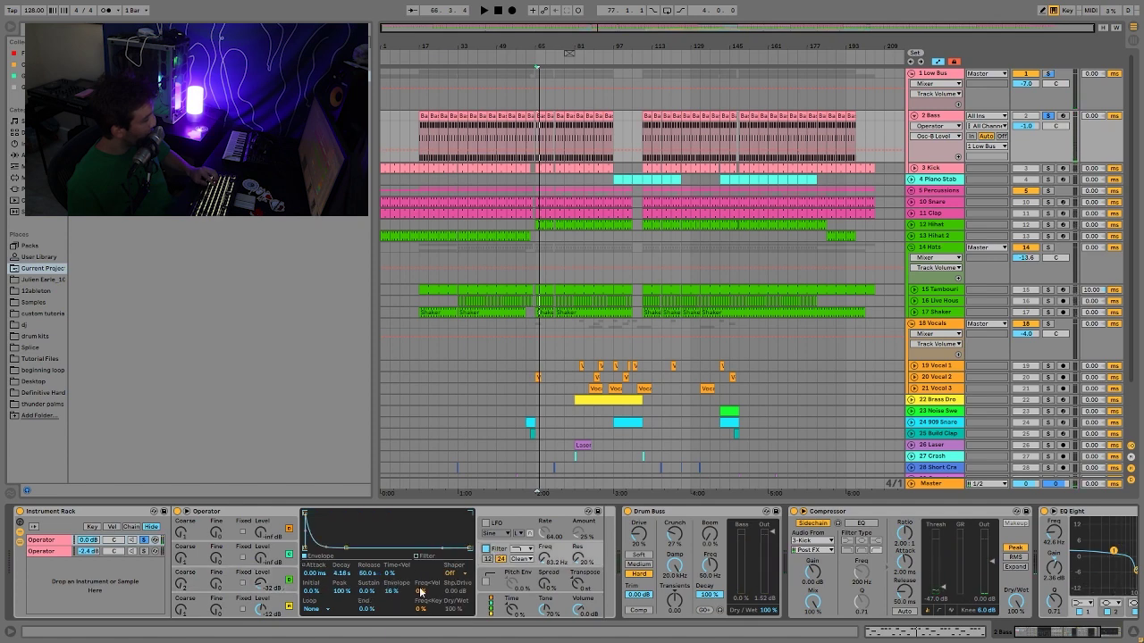
Solo the rack's second Operator chain, play it and show its oscillator A settings.
{"action": "left_click", "coordinate": [143, 551]}
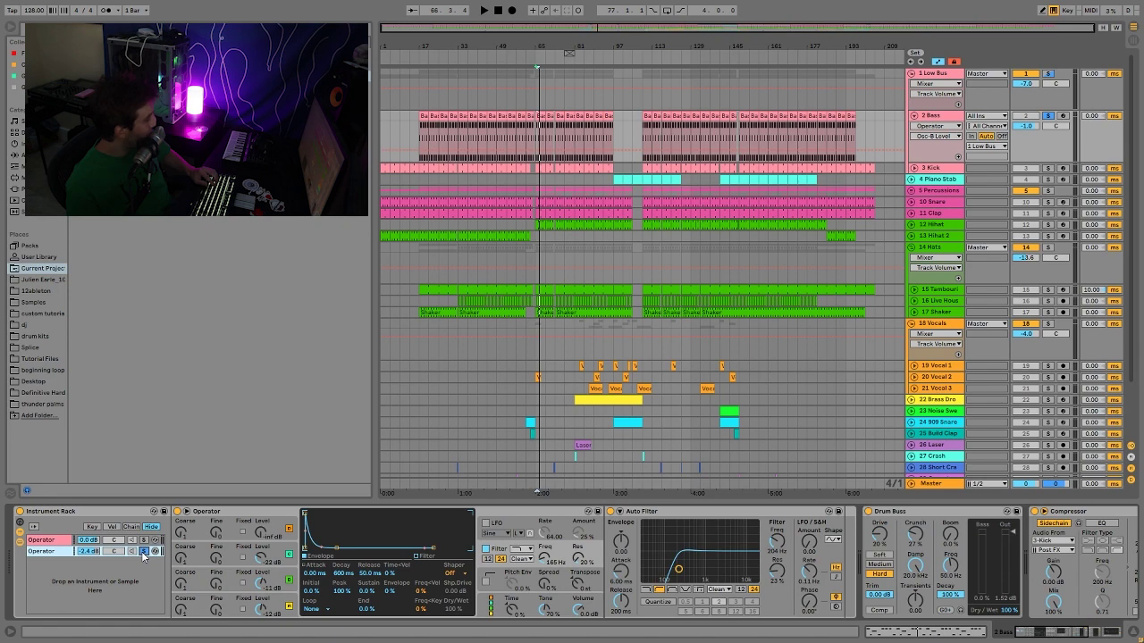
{"action": "key", "text": "space"}
{"action": "left_click", "coordinate": [286, 605]}
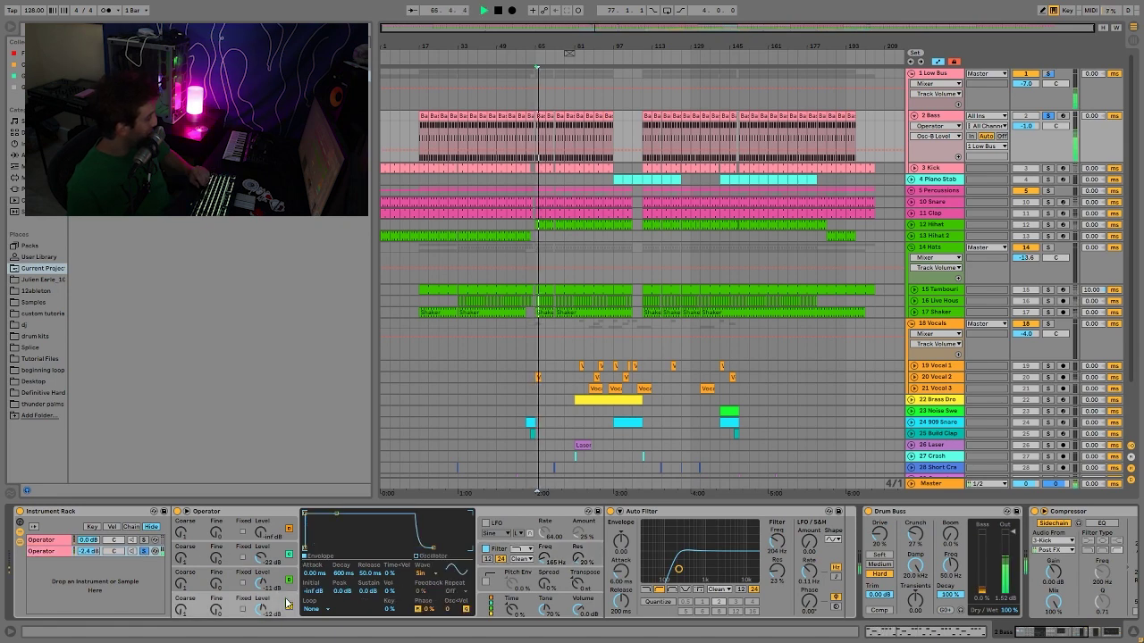
Examine the levels of oscillators C and B in the second Operator during playback, then stop playback.
{"action": "left_click", "coordinate": [281, 581]}
{"action": "left_click", "coordinate": [278, 557]}
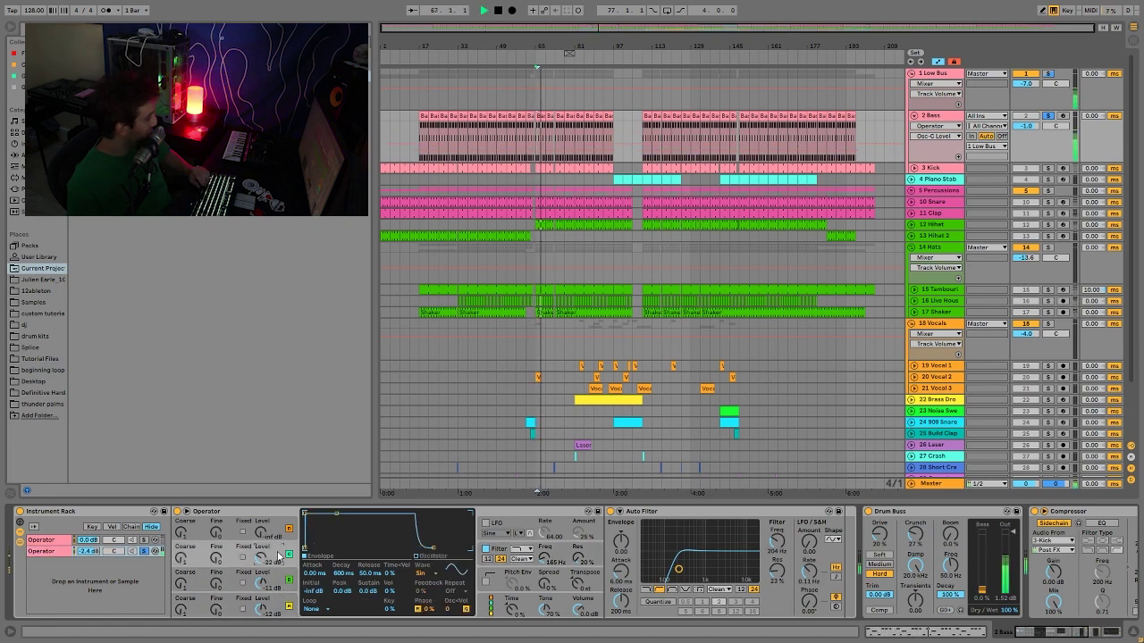
{"action": "key", "text": "space"}
Play the second Operator chain with its filter bypassed and re-enabled to compare the sound, then stop playback.
{"action": "left_click", "coordinate": [487, 548]}
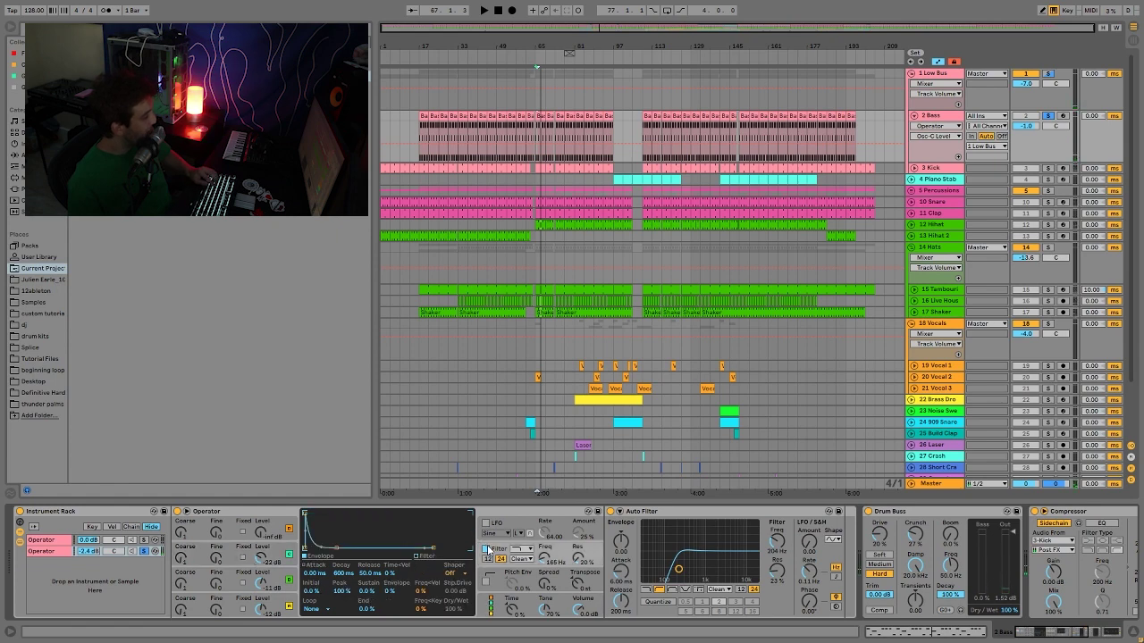
{"action": "key", "text": "space"}
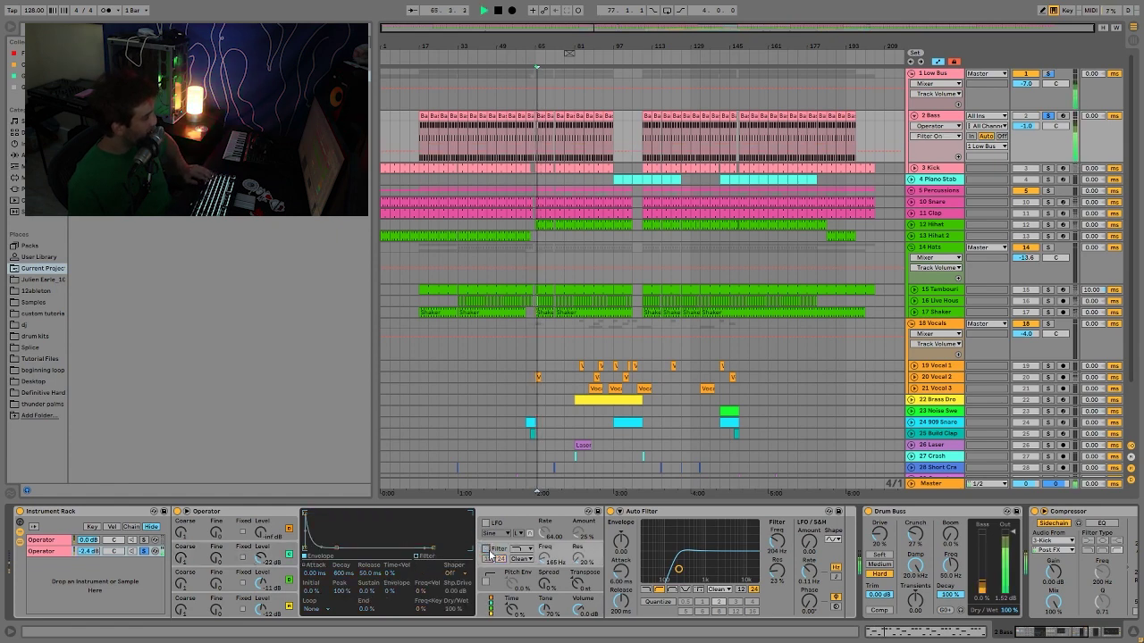
{"action": "left_click", "coordinate": [487, 549]}
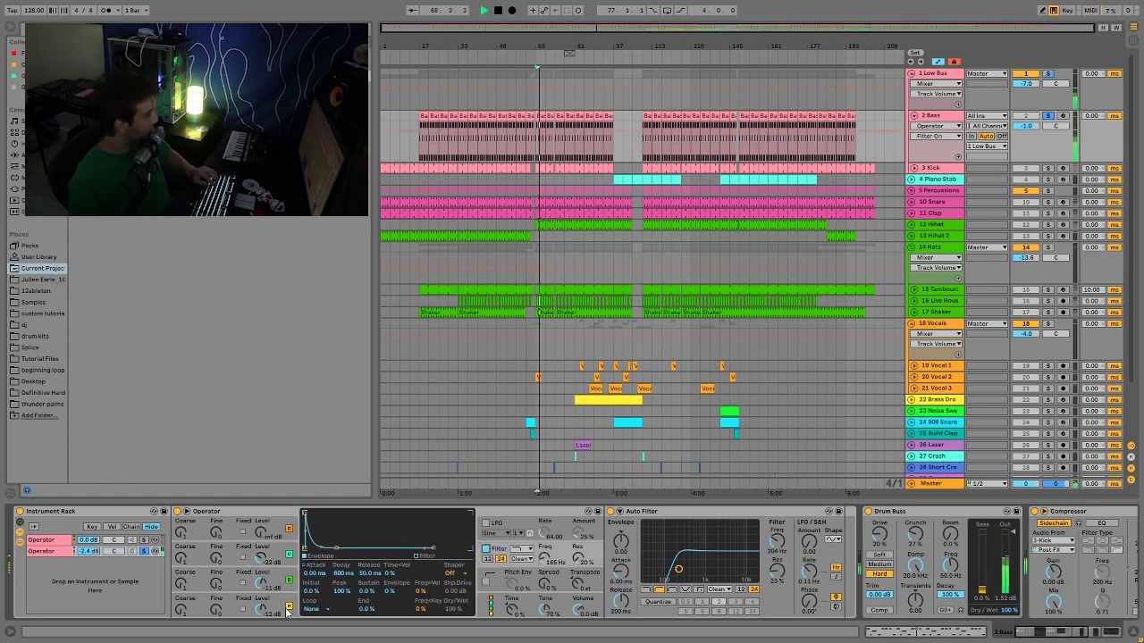
{"action": "key", "text": "space"}
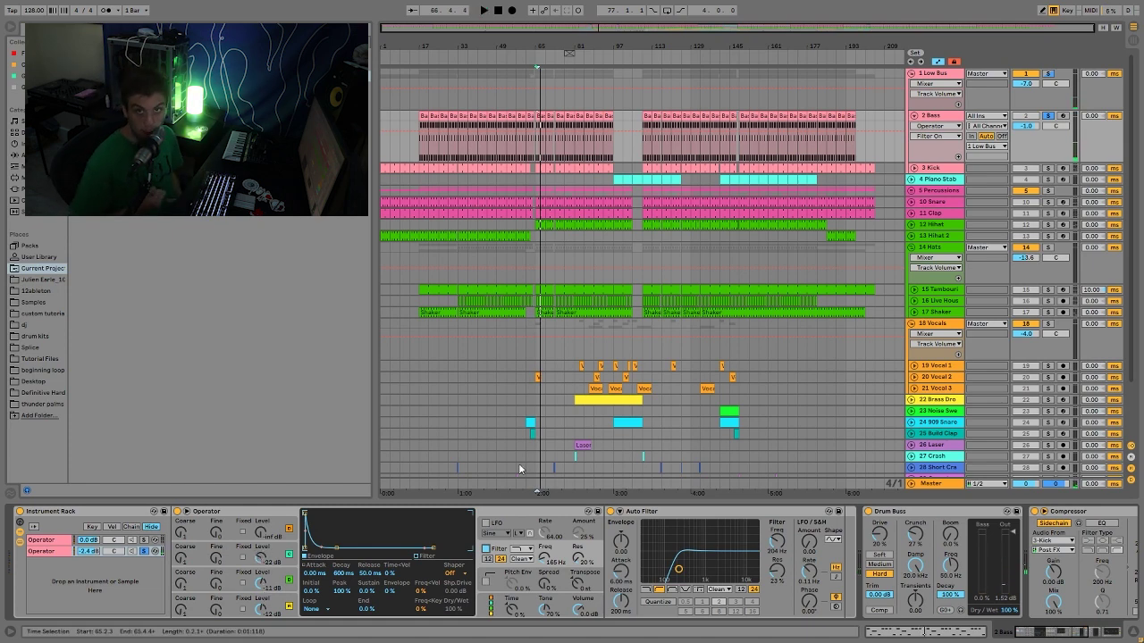
Play the bass with both Operator chains of the Instrument Rack sounding together.
{"action": "key", "text": "space"}
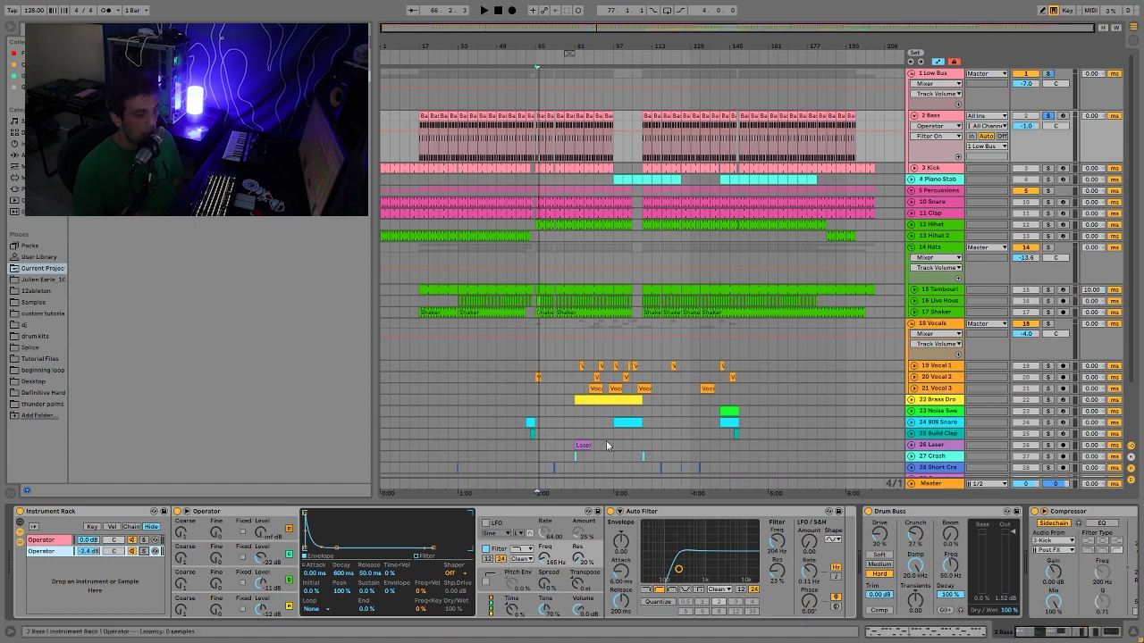
{"action": "key", "text": "space"}
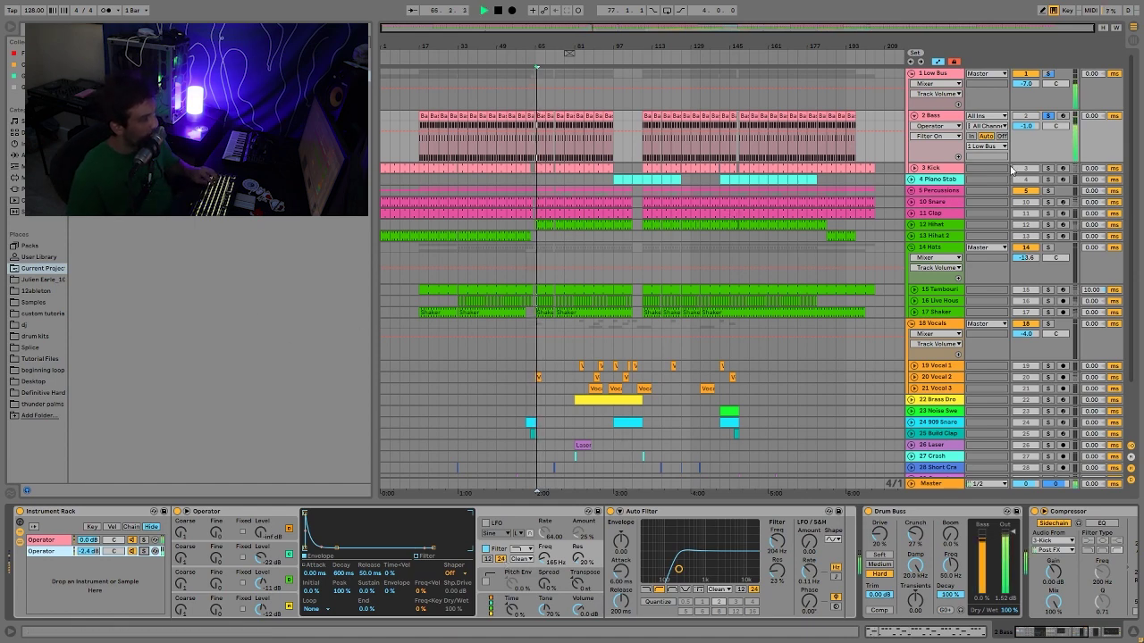
{"action": "key", "text": "space"}
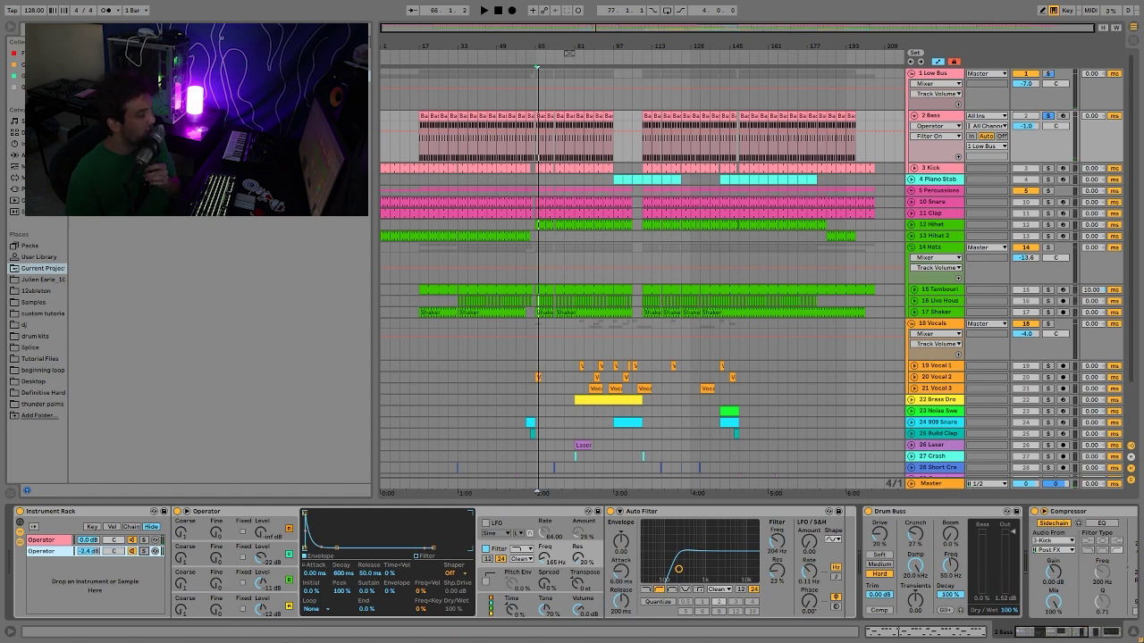
Play the bass and examine the Auto Filter, Drum Buss, Compressor and EQ Eight in its device chain.
{"action": "scroll", "coordinate": [577, 576], "scroll_direction": "right", "scroll_amount": 2}
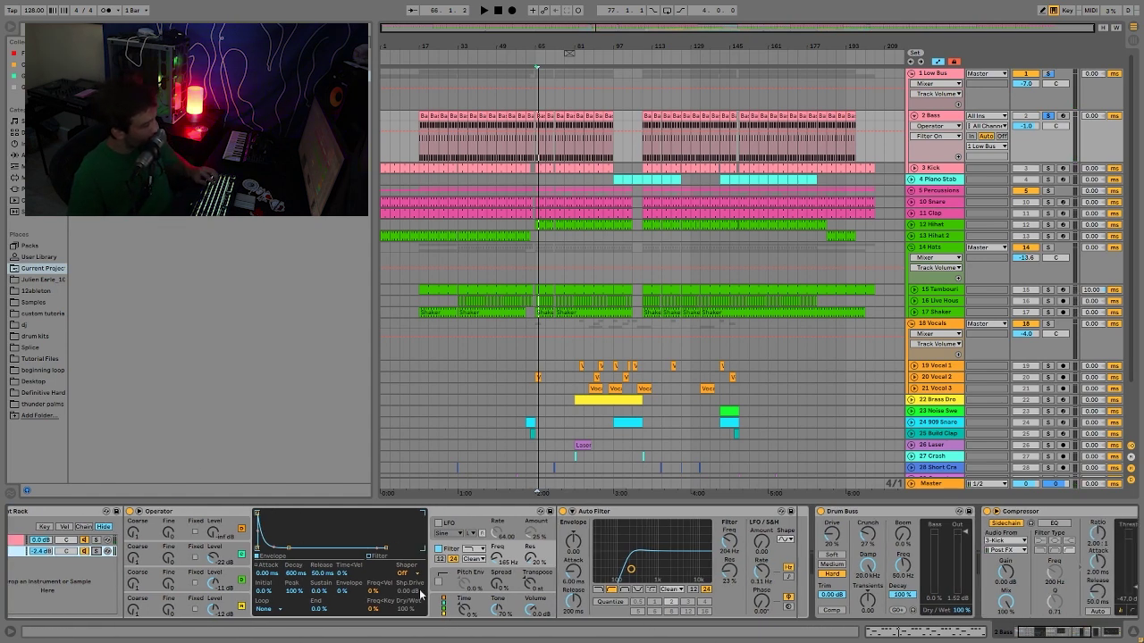
{"action": "key", "text": "space"}
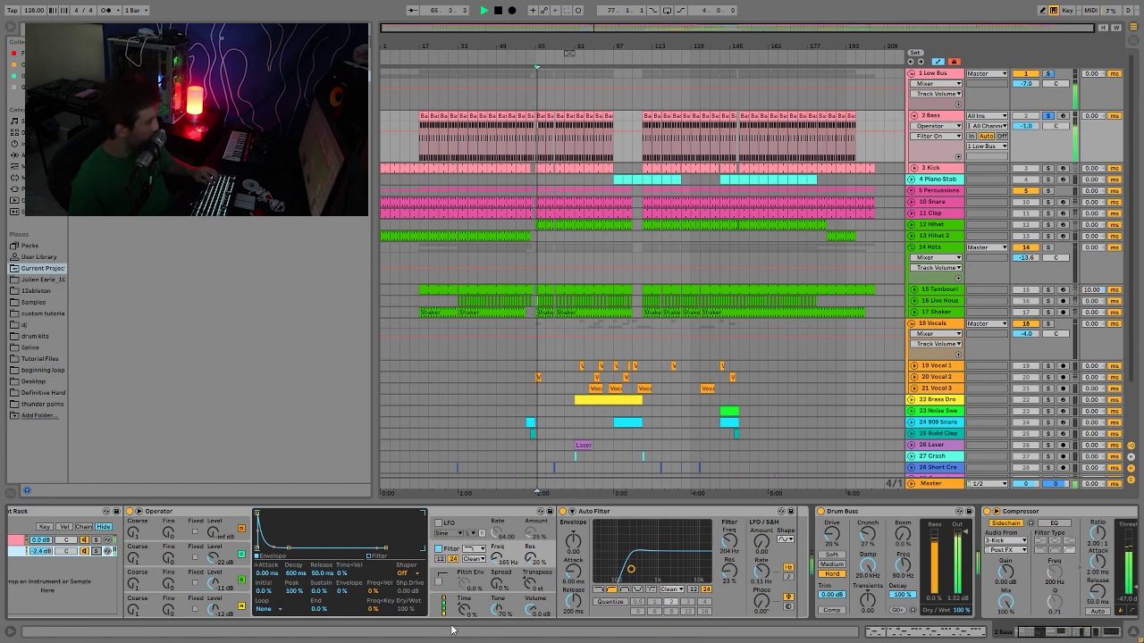
{"action": "scroll", "coordinate": [792, 599], "scroll_direction": "right", "scroll_amount": 9}
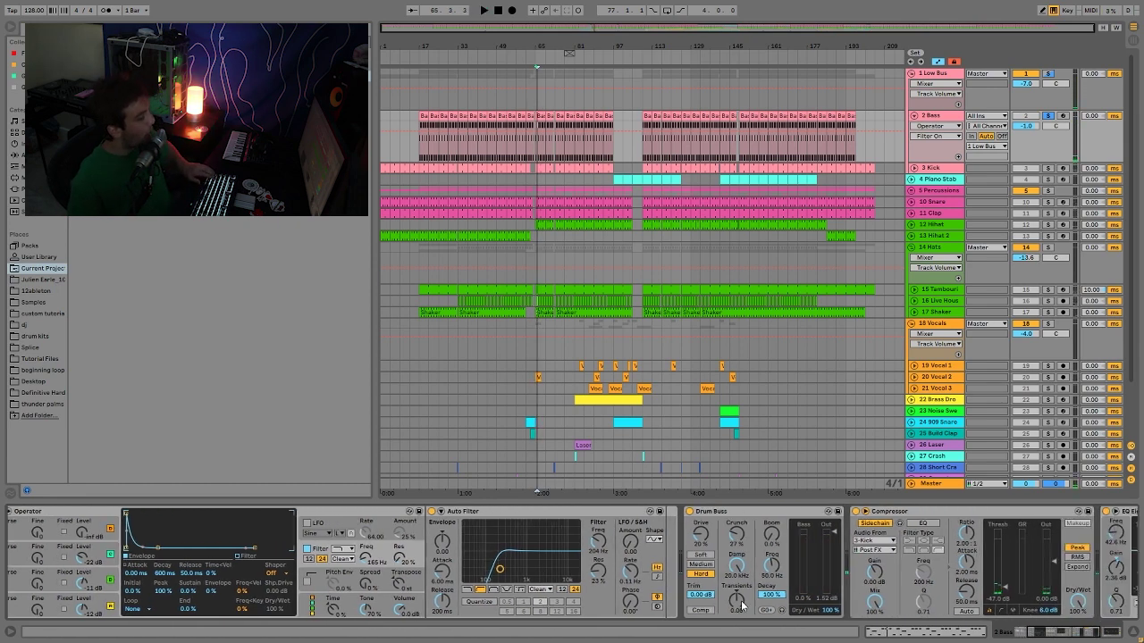
{"action": "scroll", "coordinate": [792, 599], "scroll_direction": "right", "scroll_amount": 5}
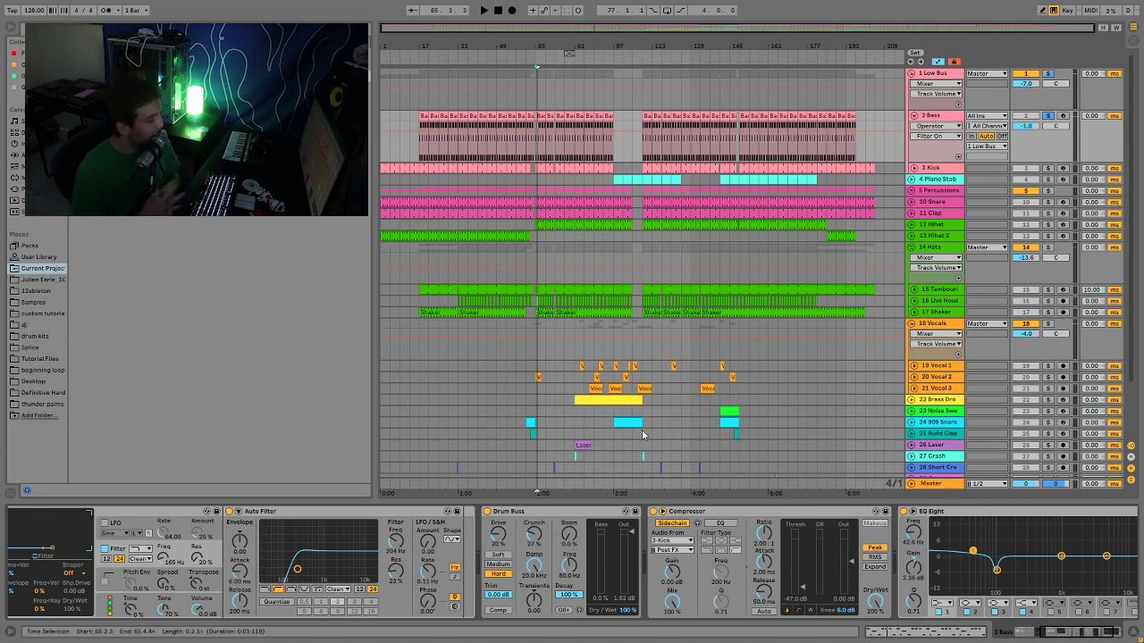
{"action": "scroll", "coordinate": [736, 518], "scroll_direction": "right", "scroll_amount": 5}
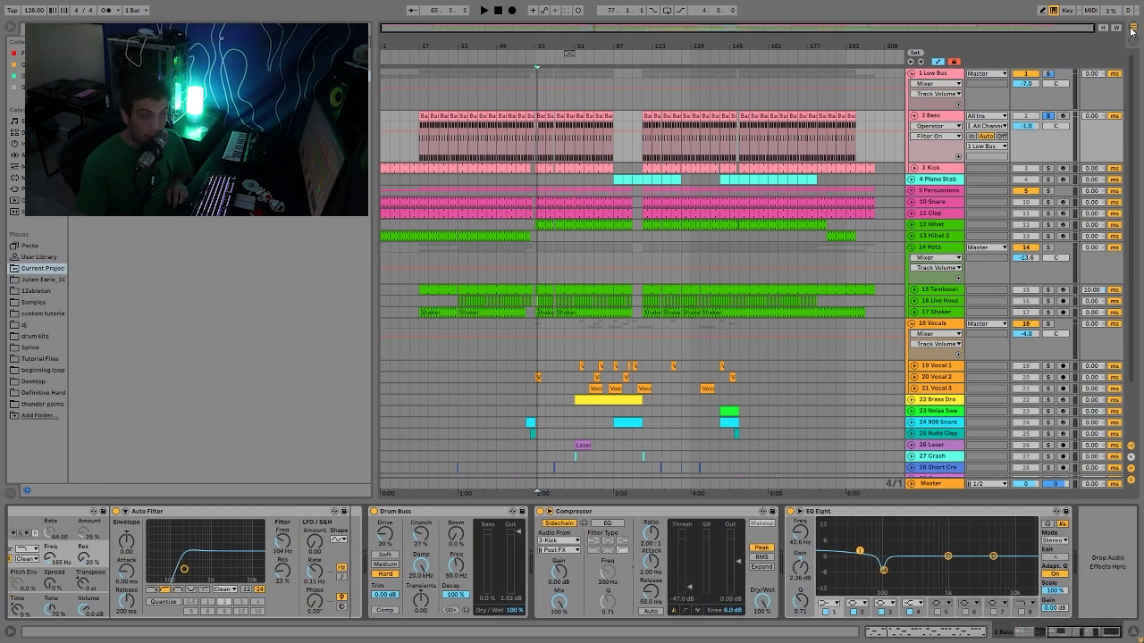
Solo the Kick track, show its sample device and play the kick several times.
{"action": "left_click", "coordinate": [1049, 168], "text": "ctrl"}
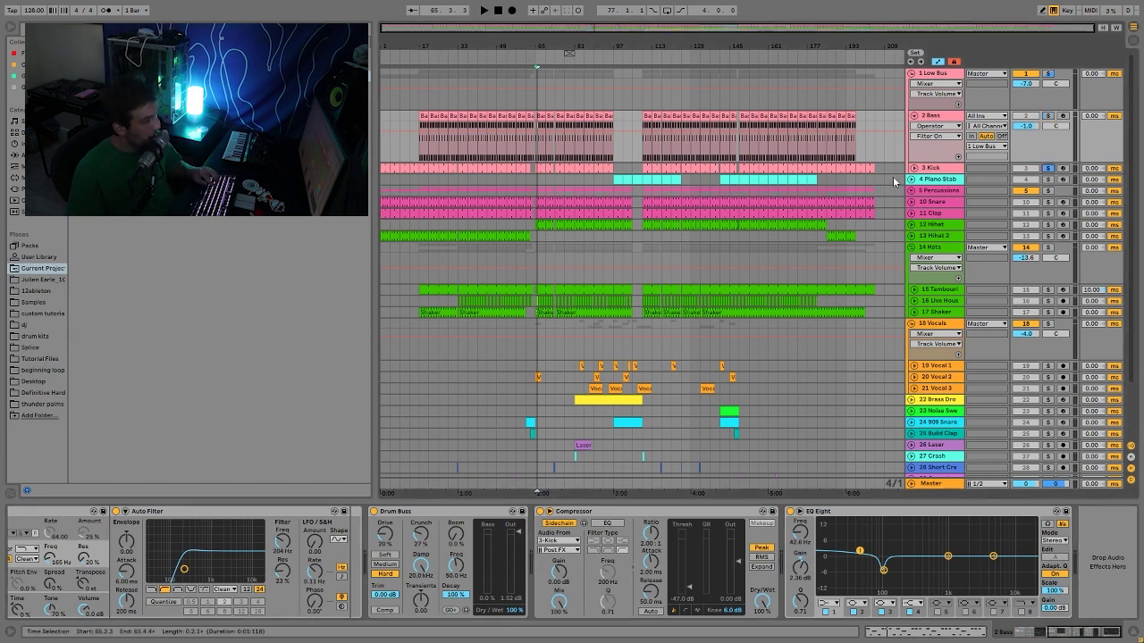
{"action": "left_click", "coordinate": [928, 168]}
{"action": "key", "text": "space"}
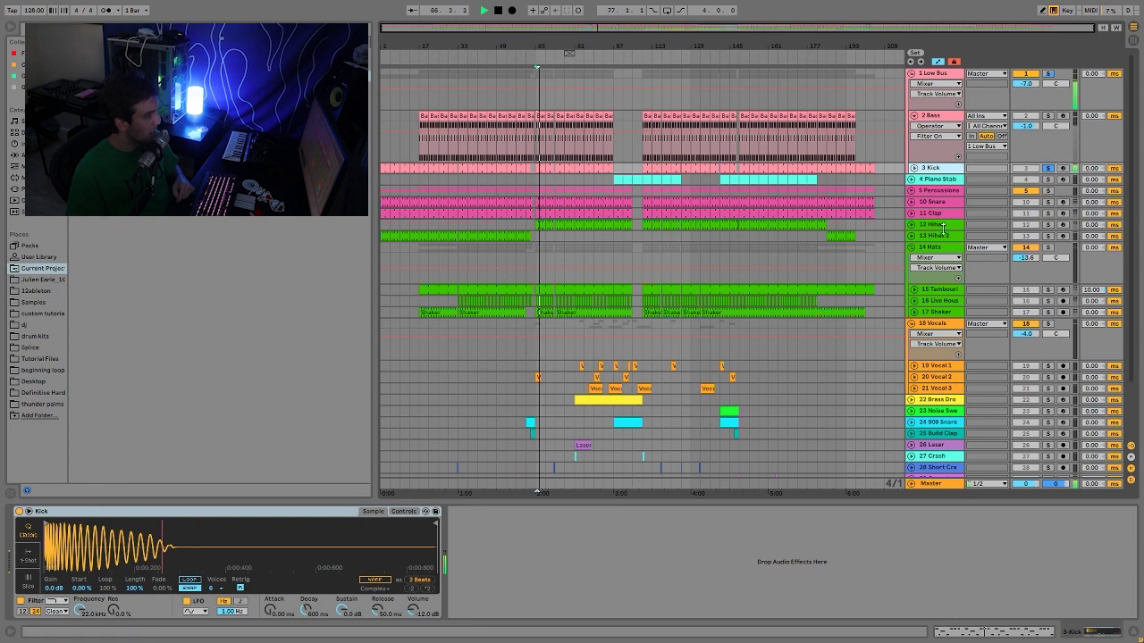
{"action": "key", "text": "space"}
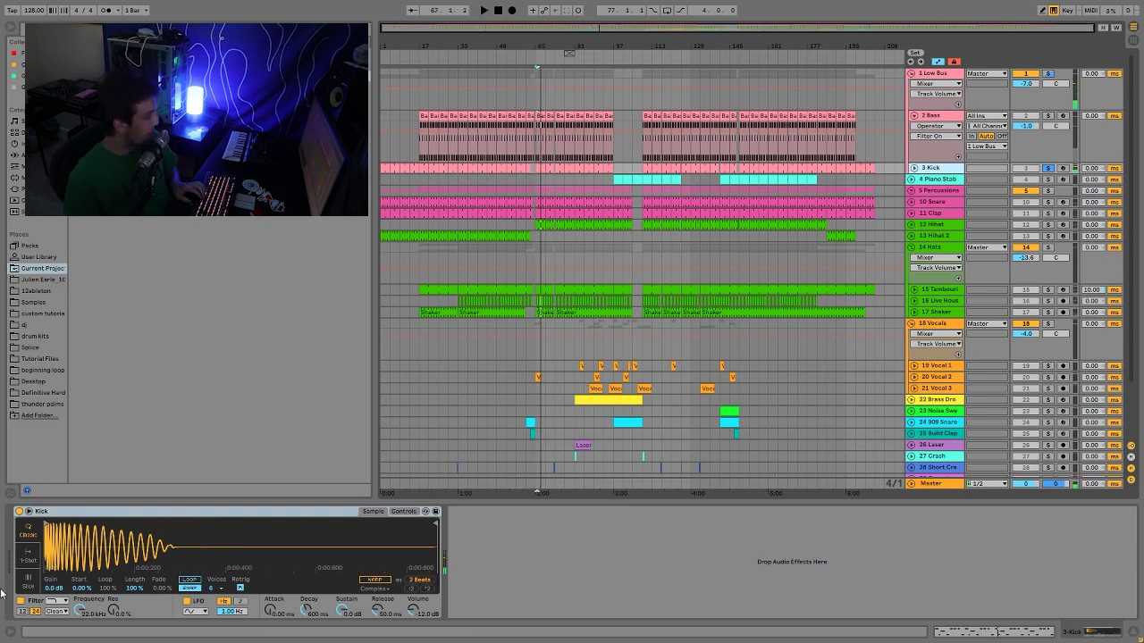
{"action": "key", "text": "space"}
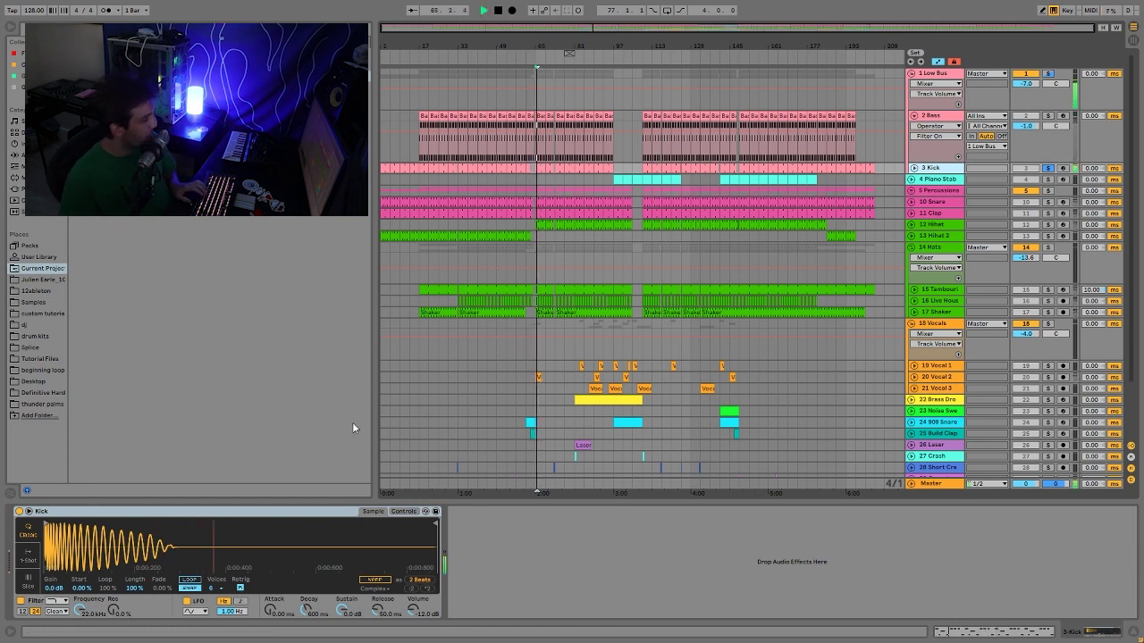
{"action": "key", "text": "space"}
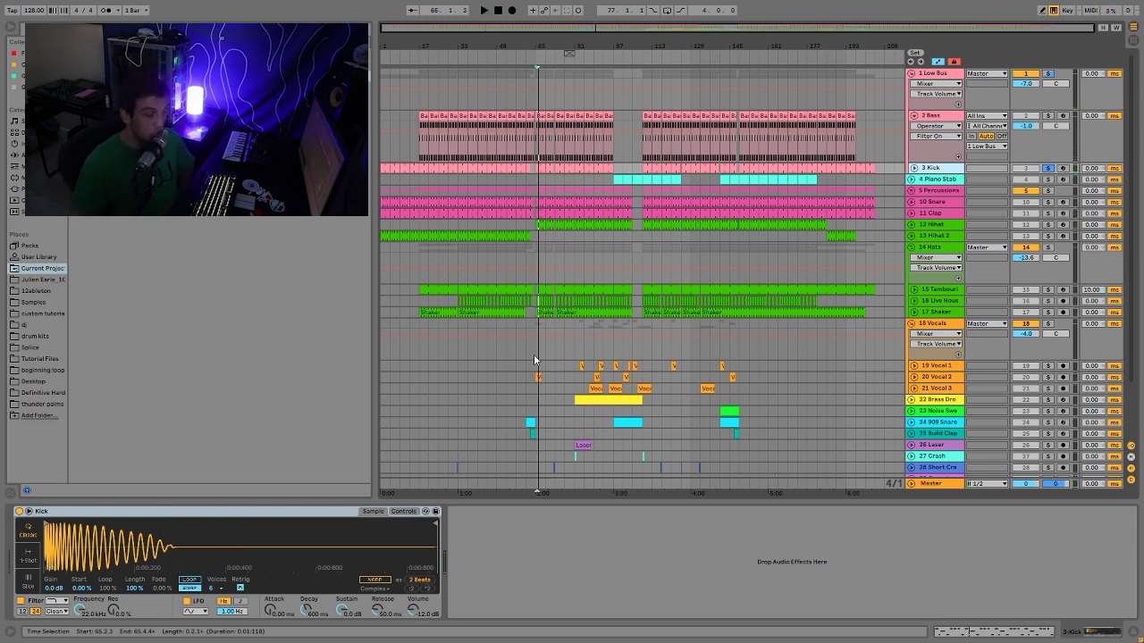
{"action": "key", "text": "space"}
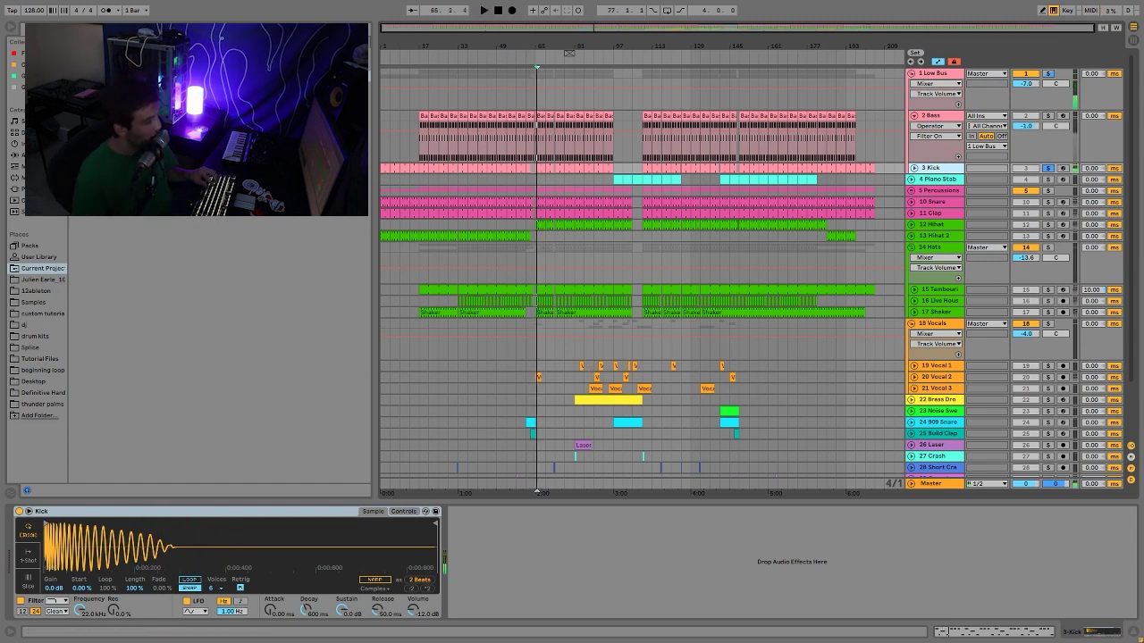
Solo the Low Bus group, show its effects and play it with the Saturator bypassed and re-enabled.
{"action": "left_click", "coordinate": [1048, 74]}
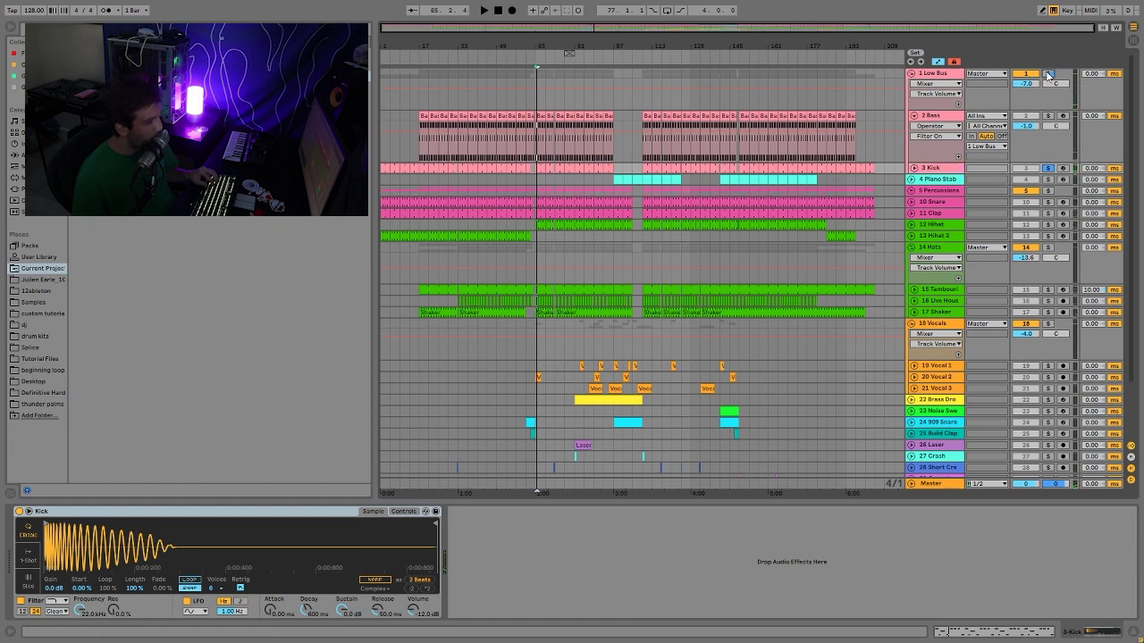
{"action": "left_click", "coordinate": [936, 73]}
{"action": "key", "text": "space"}
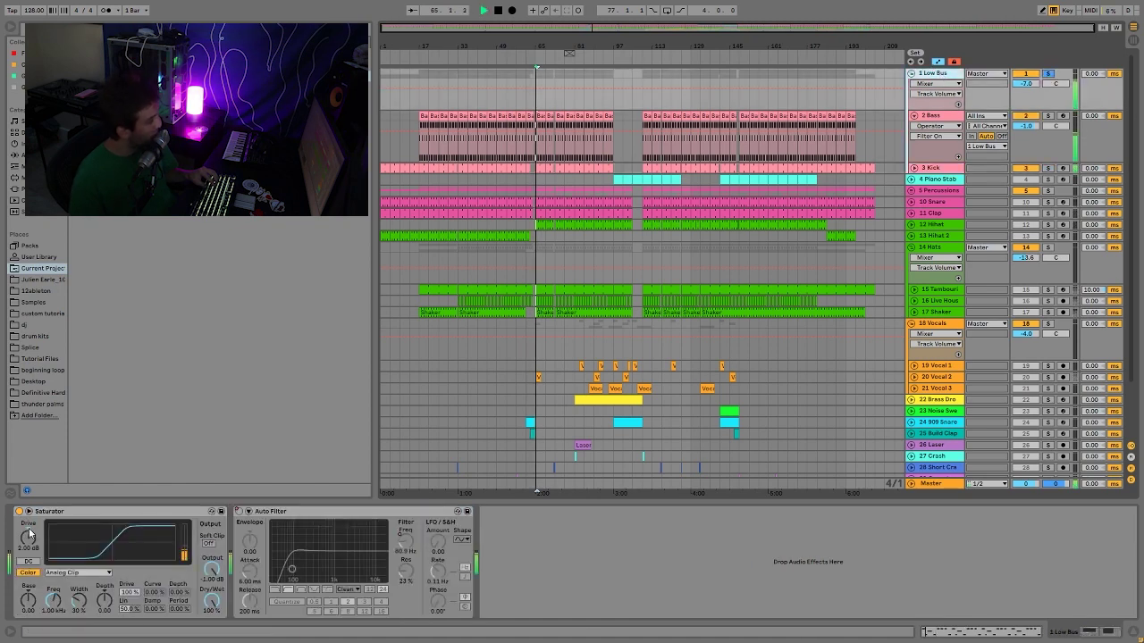
{"action": "left_click", "coordinate": [18, 516]}
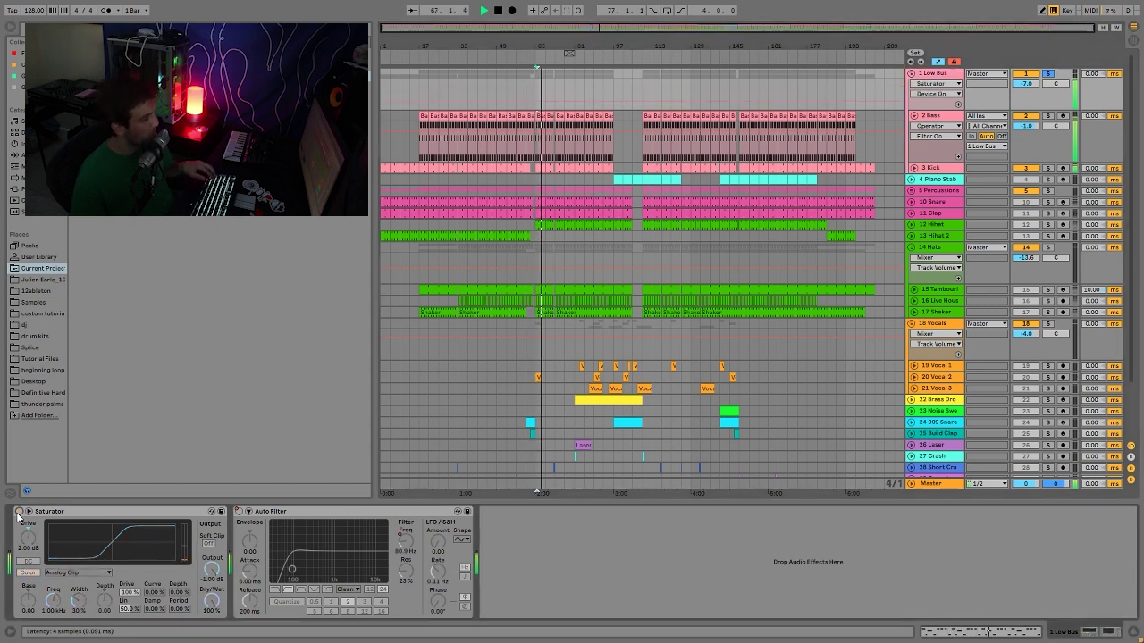
{"action": "left_click", "coordinate": [18, 516]}
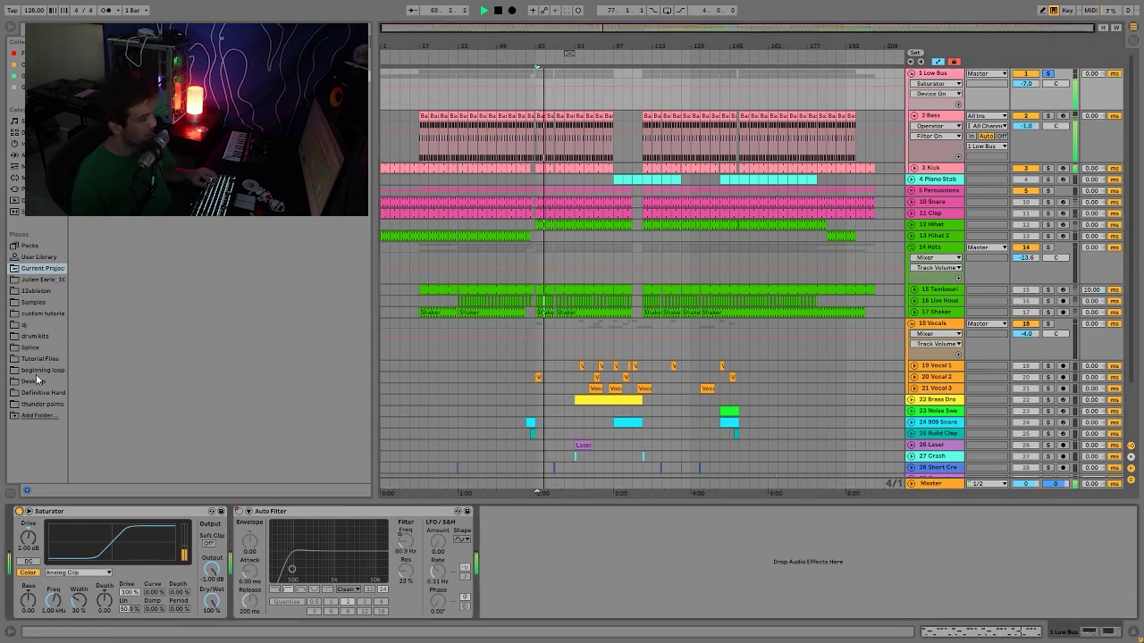
{"action": "key", "text": "space"}
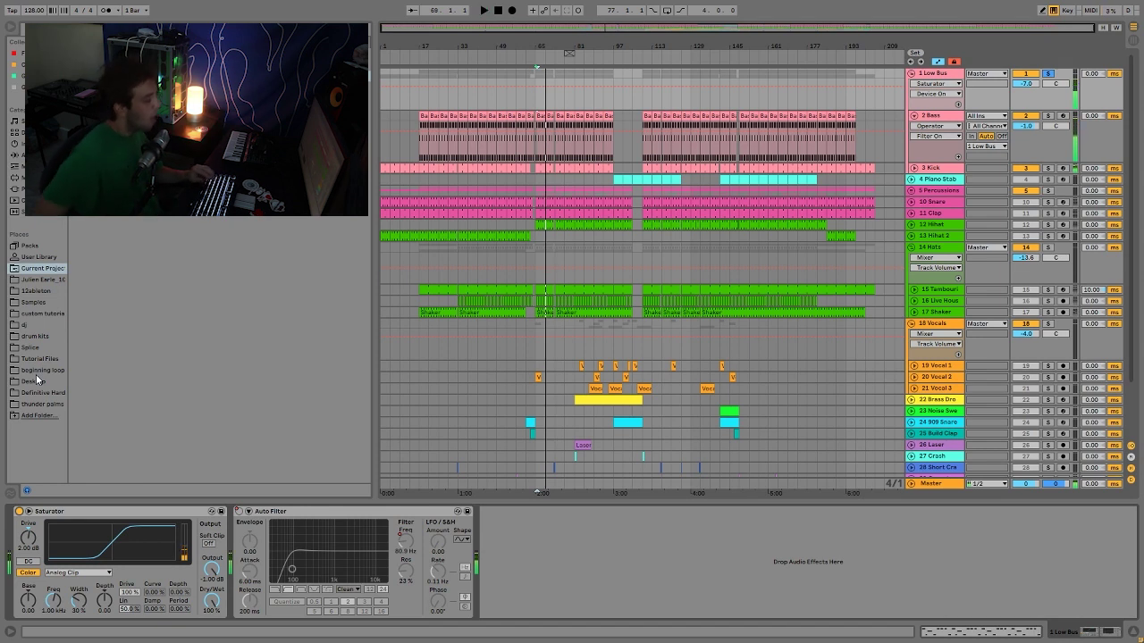
Show the Low Bus Auto Filter's Device On automation in a new lane along with its Frequency automation.
{"action": "left_click", "coordinate": [238, 516]}
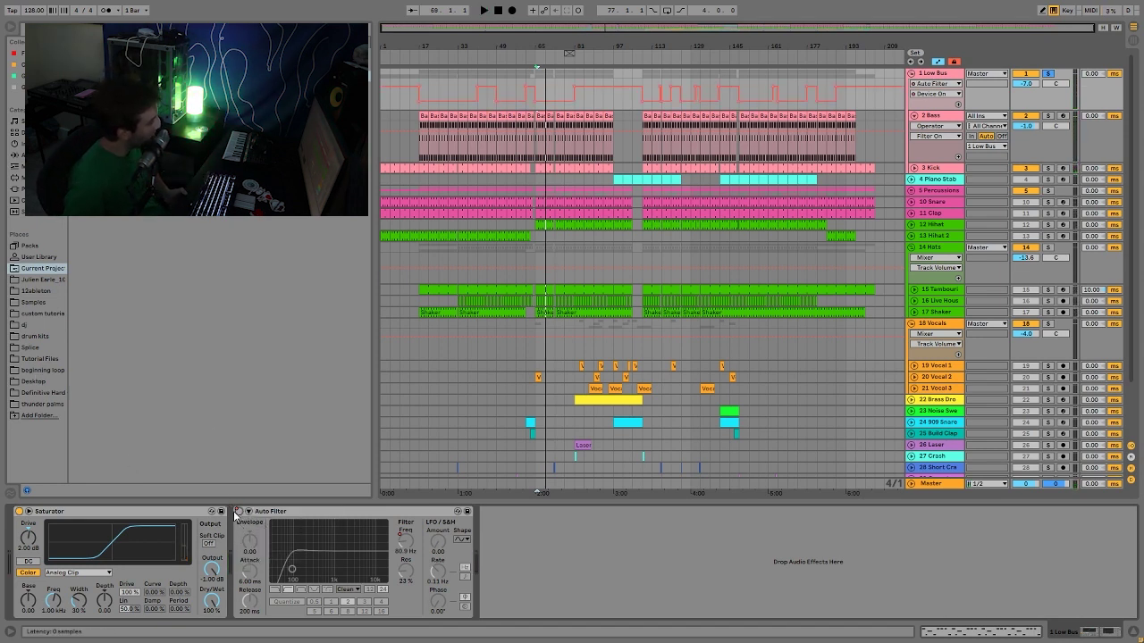
{"action": "right_click", "coordinate": [238, 516]}
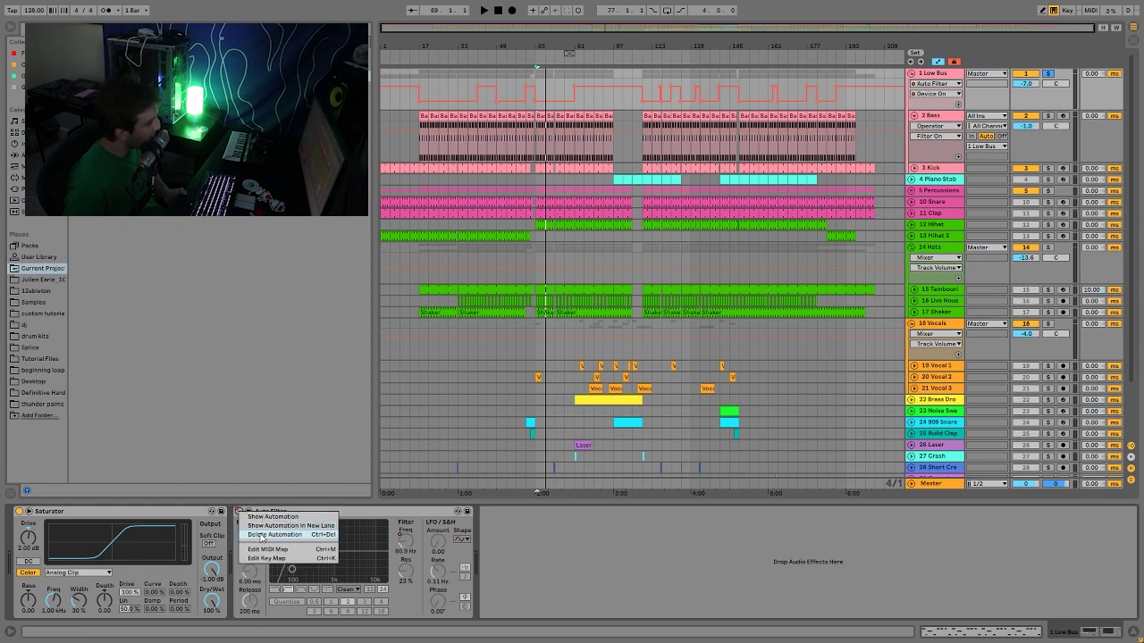
{"action": "left_click", "coordinate": [264, 533]}
{"action": "left_click", "coordinate": [405, 555]}
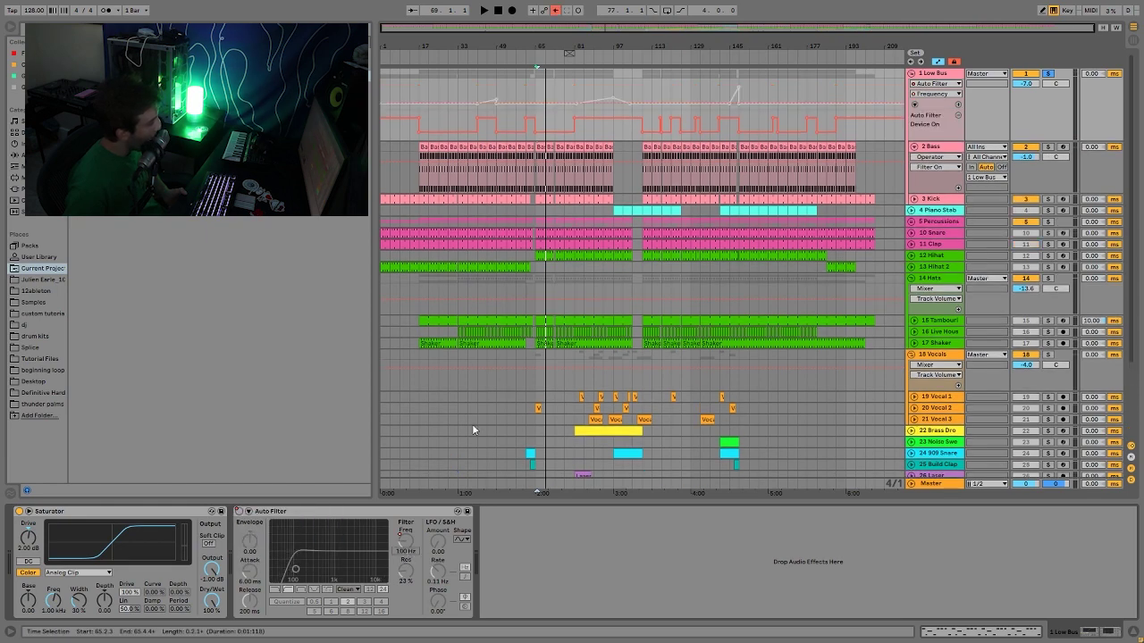
Unsolo the Low Bus group and play the arrangement's automated filter sweeps, including the one from bar 145.
{"action": "key", "text": "space"}
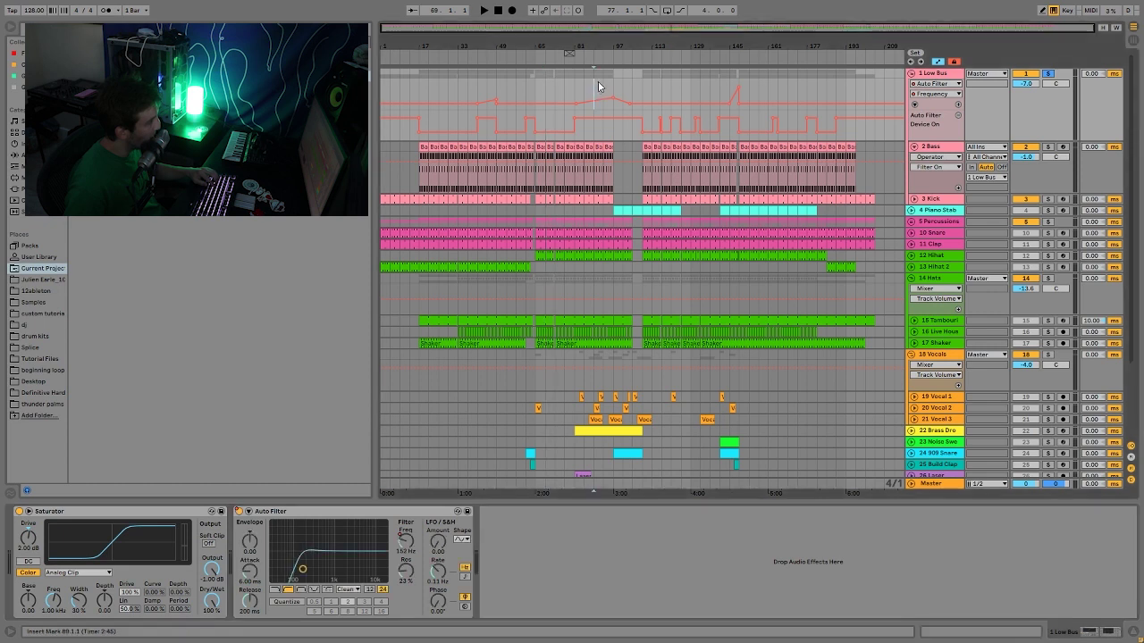
{"action": "left_click", "coordinate": [1051, 74]}
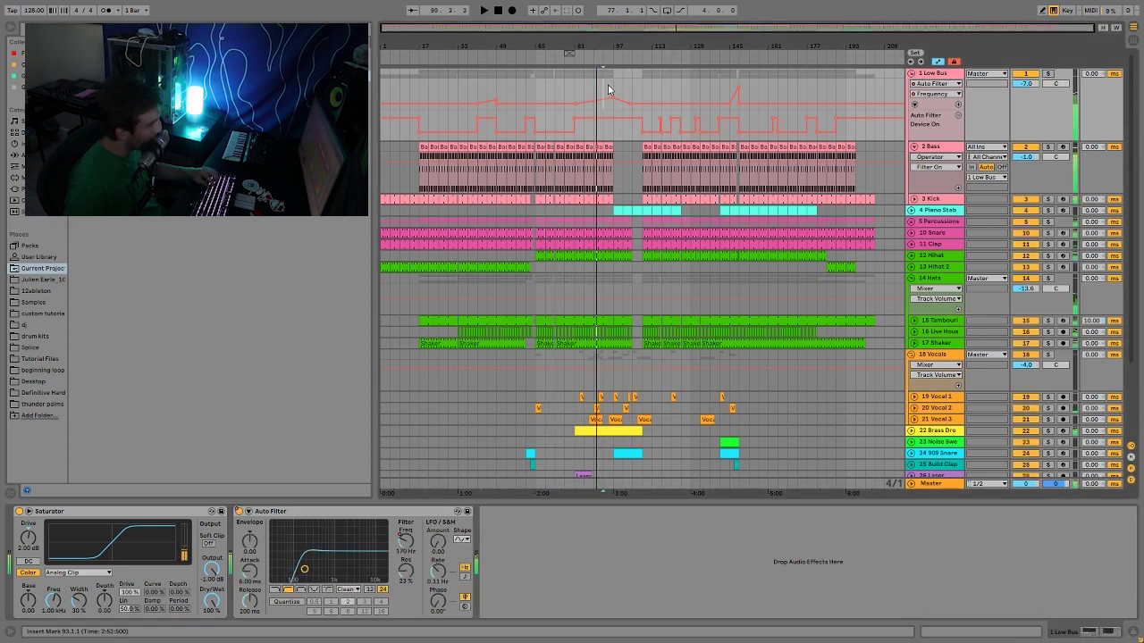
{"action": "left_click", "coordinate": [722, 89]}
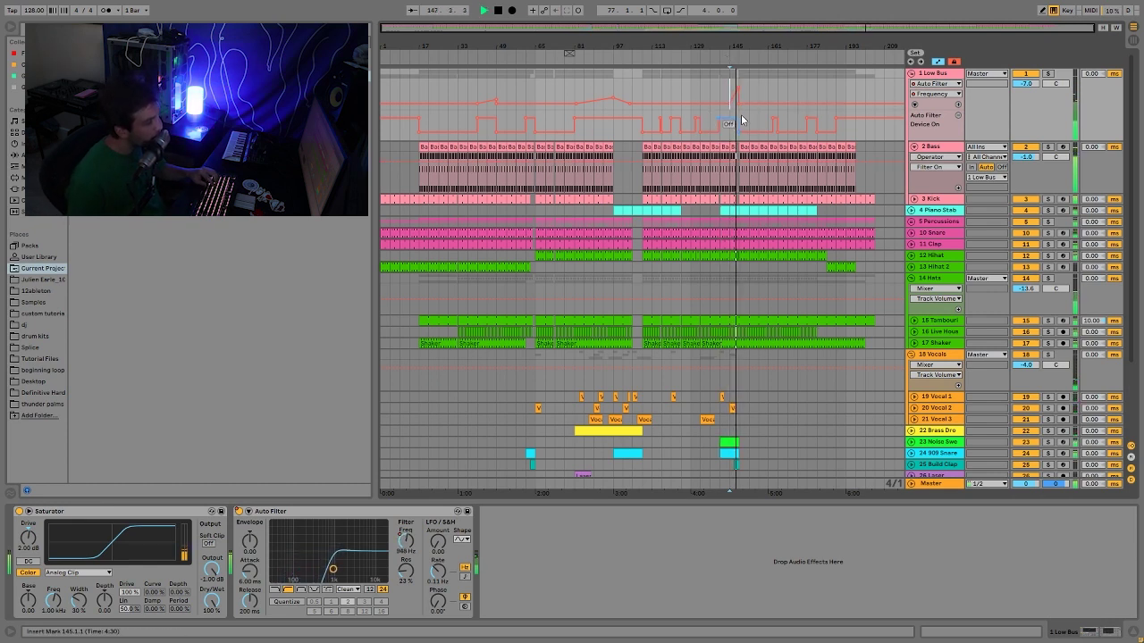
{"action": "scroll", "coordinate": [832, 256], "scroll_direction": "down", "scroll_amount": 3}
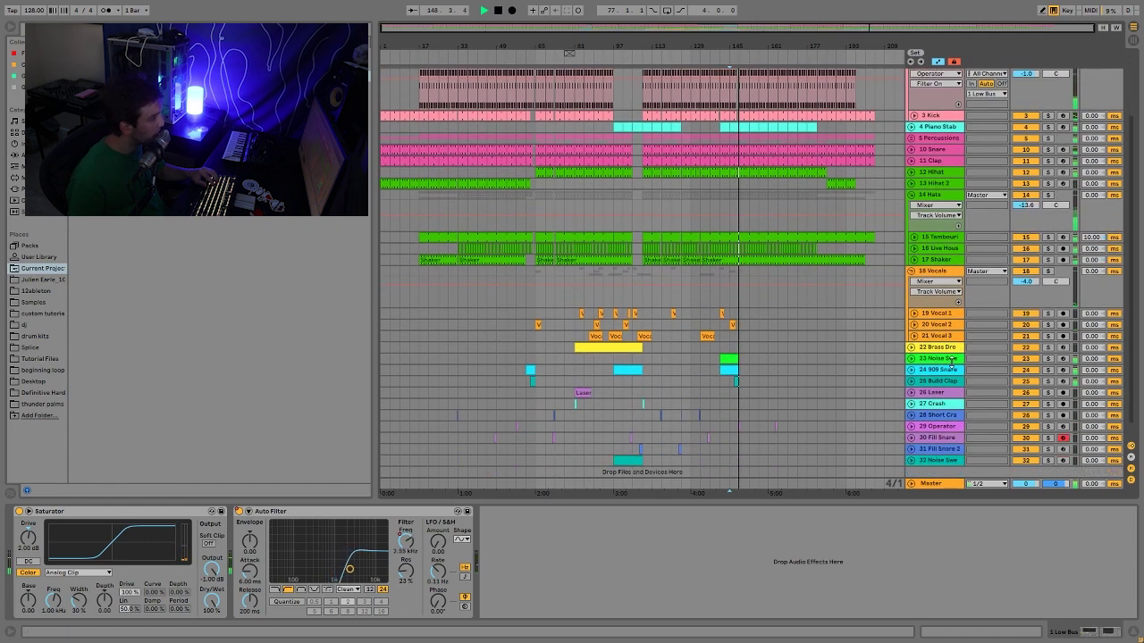
{"action": "scroll", "coordinate": [947, 358], "scroll_direction": "up", "scroll_amount": 3}
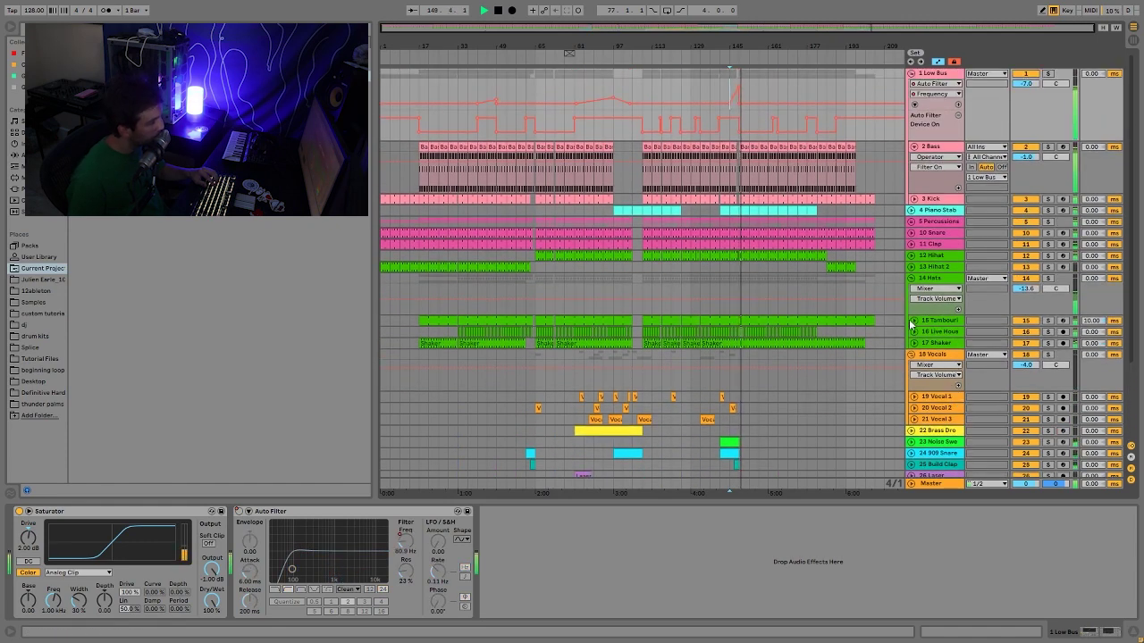
{"action": "key", "text": "space"}
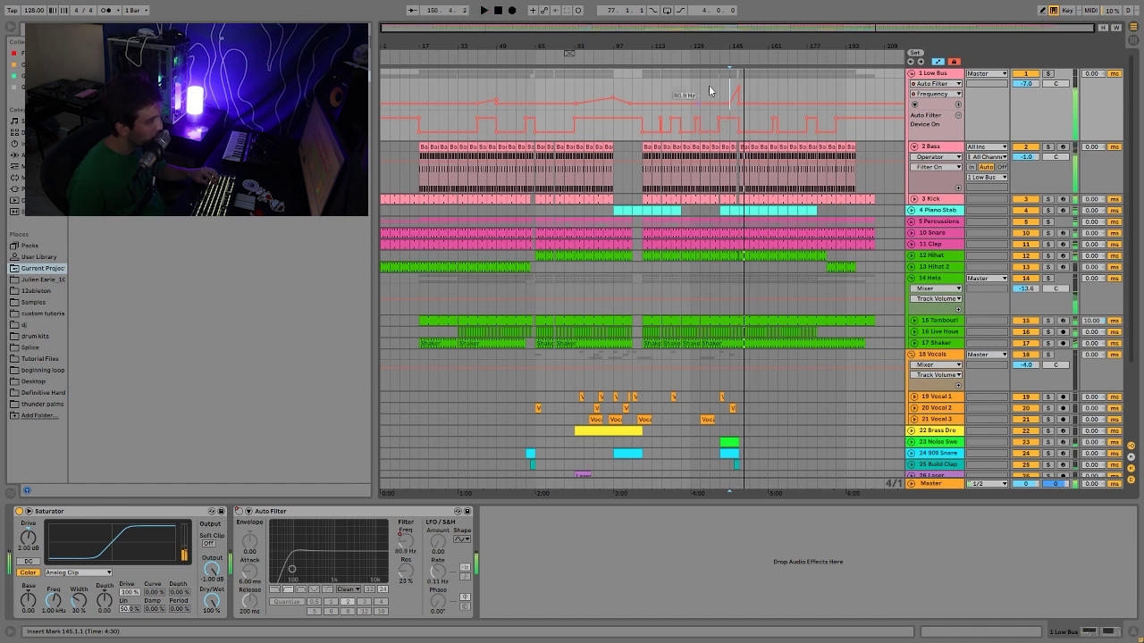
Select eight bars of the Low Bus filter frequency automation from 141.1.1 and play from there.
{"action": "left_click", "coordinate": [739, 92]}
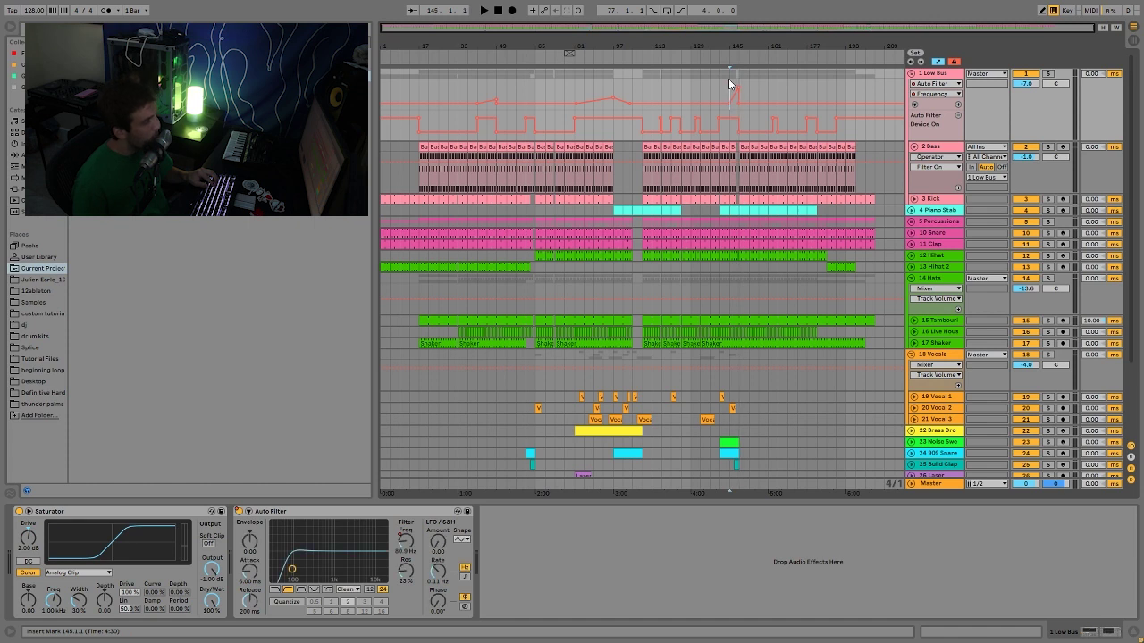
{"action": "mouse_move", "coordinate": [729, 84]}
{"action": "left_mouse_down"}
{"action": "mouse_move", "coordinate": [754, 95]}
{"action": "mouse_move", "coordinate": [755, 116]}
{"action": "mouse_move", "coordinate": [739, 97]}
{"action": "left_mouse_up"}
{"action": "key", "text": "space"}
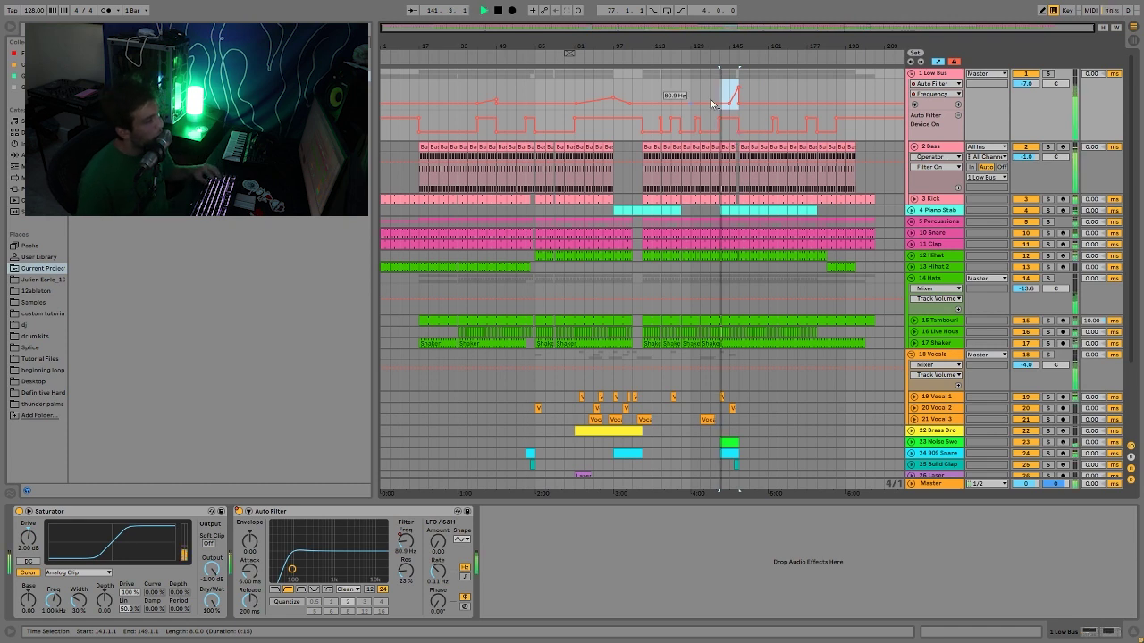
Stop playback, solo the Piano Stab track and unfold it in the arrangement.
{"action": "key", "text": "space"}
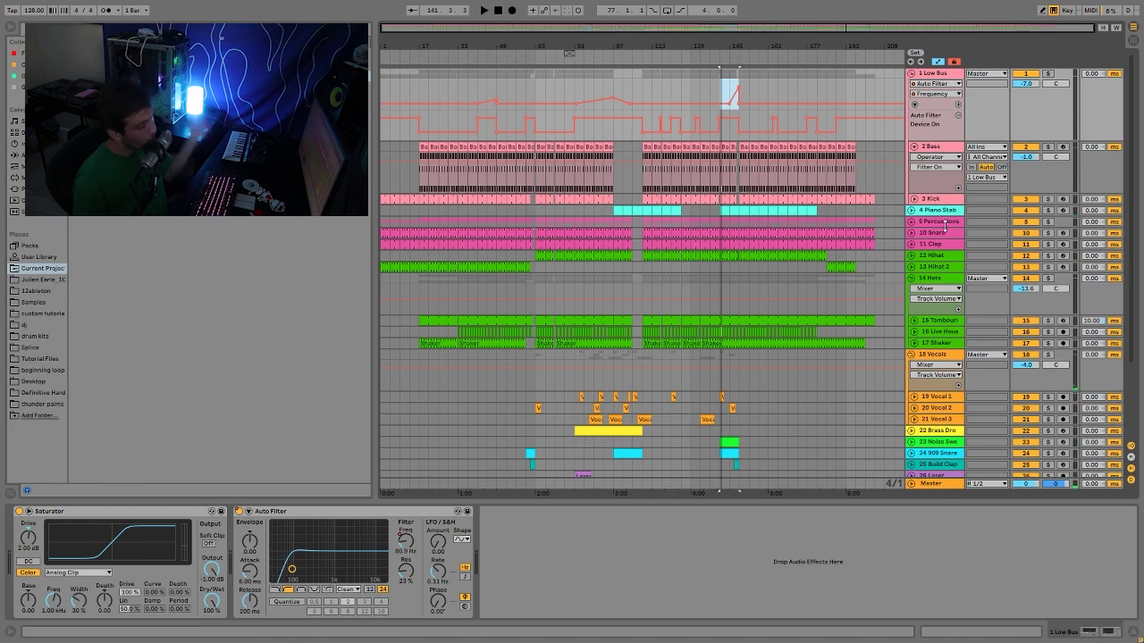
{"action": "left_click", "coordinate": [1057, 212]}
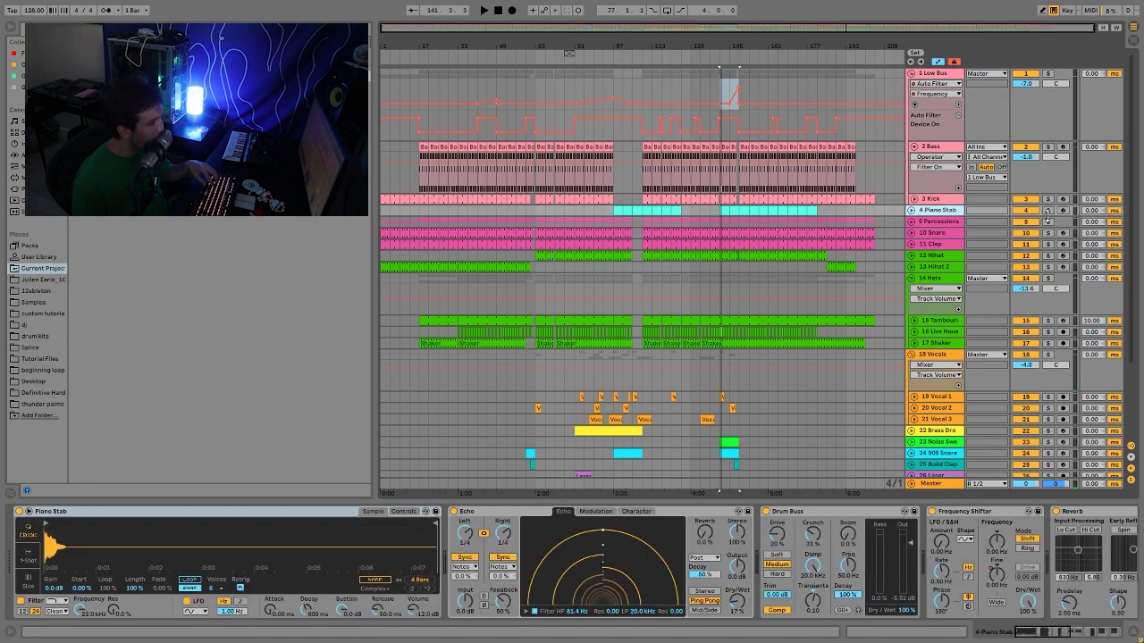
{"action": "left_click", "coordinate": [1048, 212]}
{"action": "left_click", "coordinate": [912, 210]}
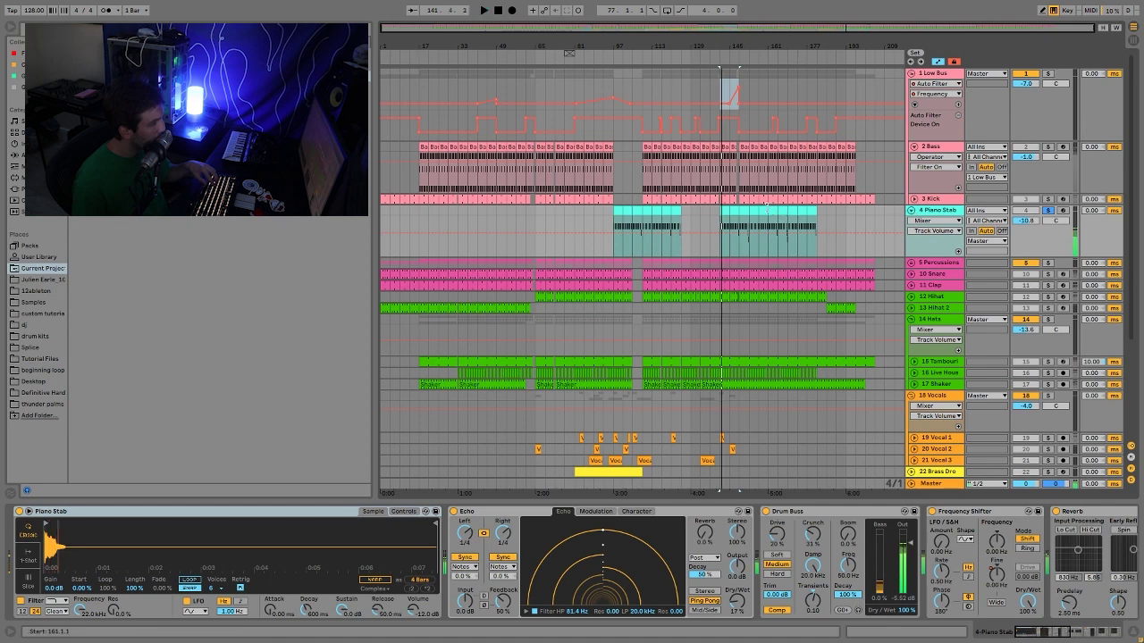
Select four bars of the Piano Stab clip from 149.1.1 and play the soloed part.
{"action": "left_click", "coordinate": [751, 208]}
{"action": "key", "text": "space"}
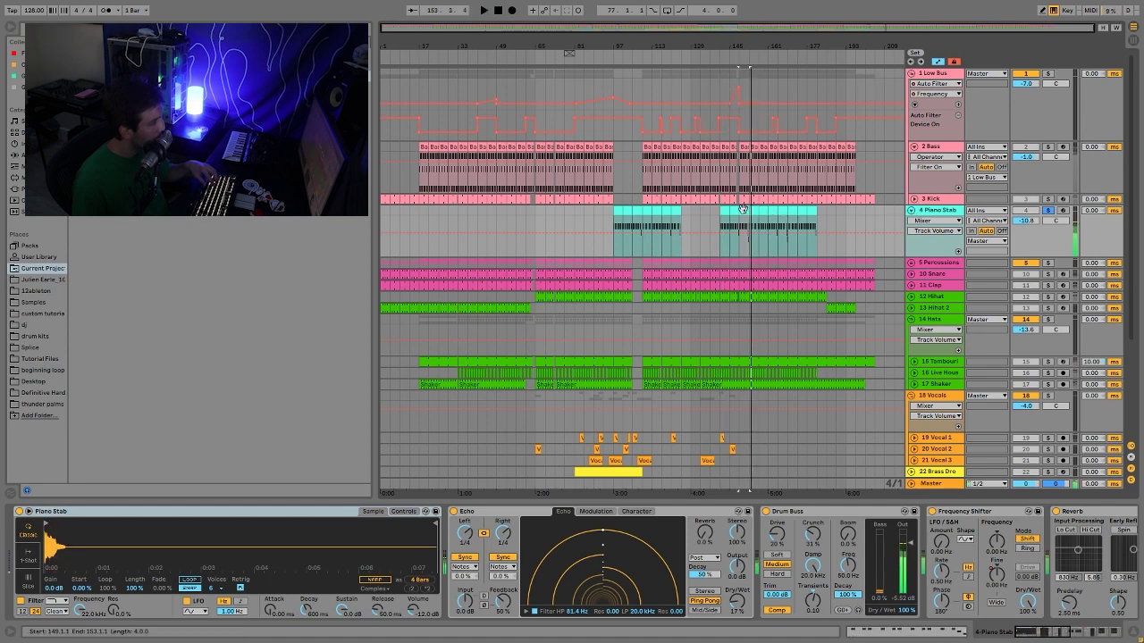
{"action": "left_click", "coordinate": [741, 225]}
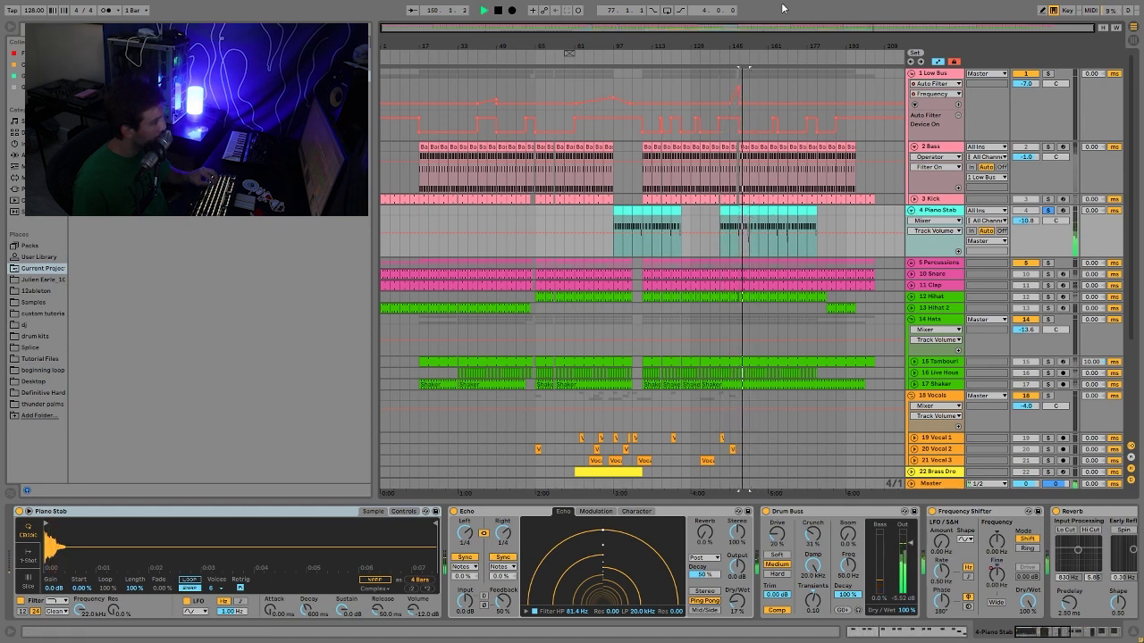
{"action": "left_click_drag", "start_coordinate": [753, 47], "coordinate": [784, 105]}
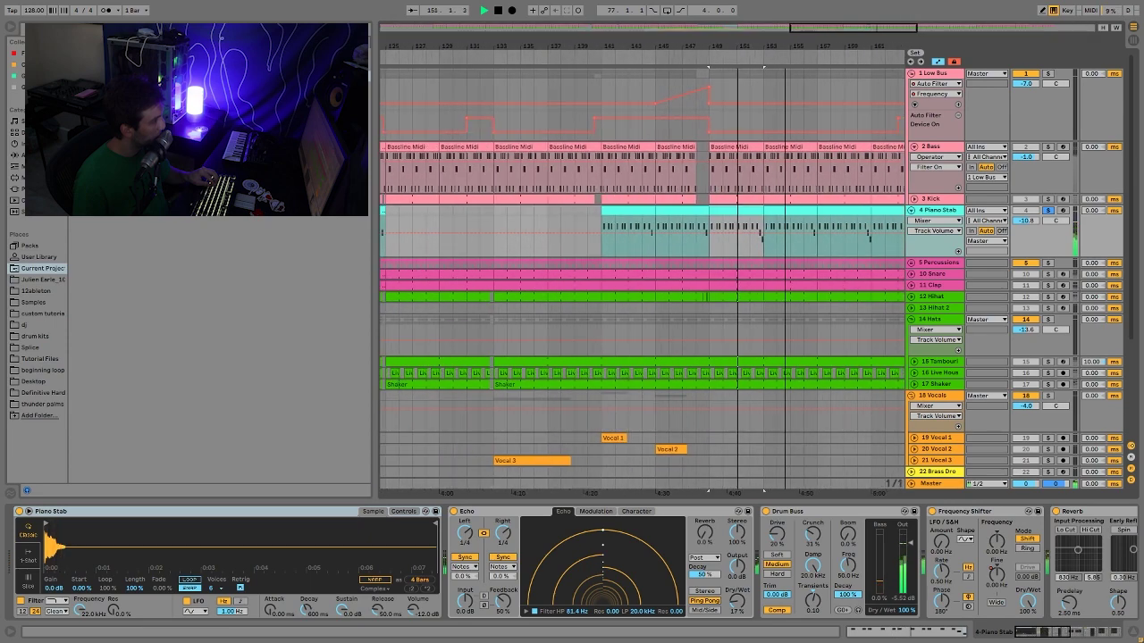
{"action": "scroll", "coordinate": [847, 232], "scroll_direction": "down", "scroll_amount": 1}
{"action": "left_click_drag", "start_coordinate": [847, 233], "coordinate": [722, 197]}
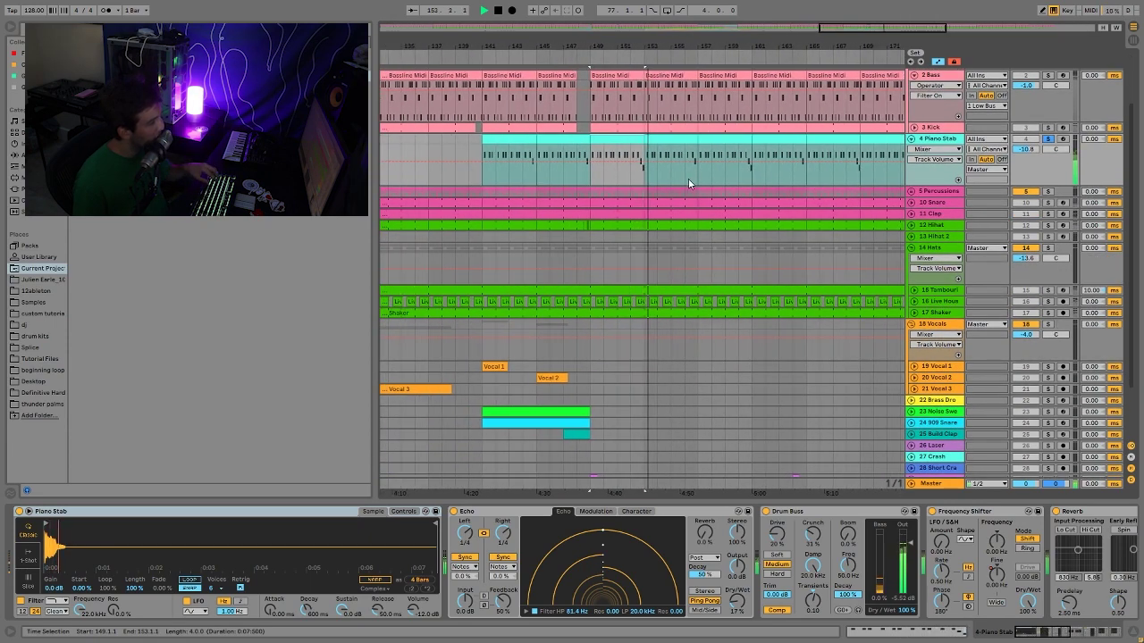
{"action": "scroll", "coordinate": [706, 182], "scroll_direction": "up", "scroll_amount": 3}
{"action": "scroll", "coordinate": [724, 183], "scroll_direction": "up", "scroll_amount": 1}
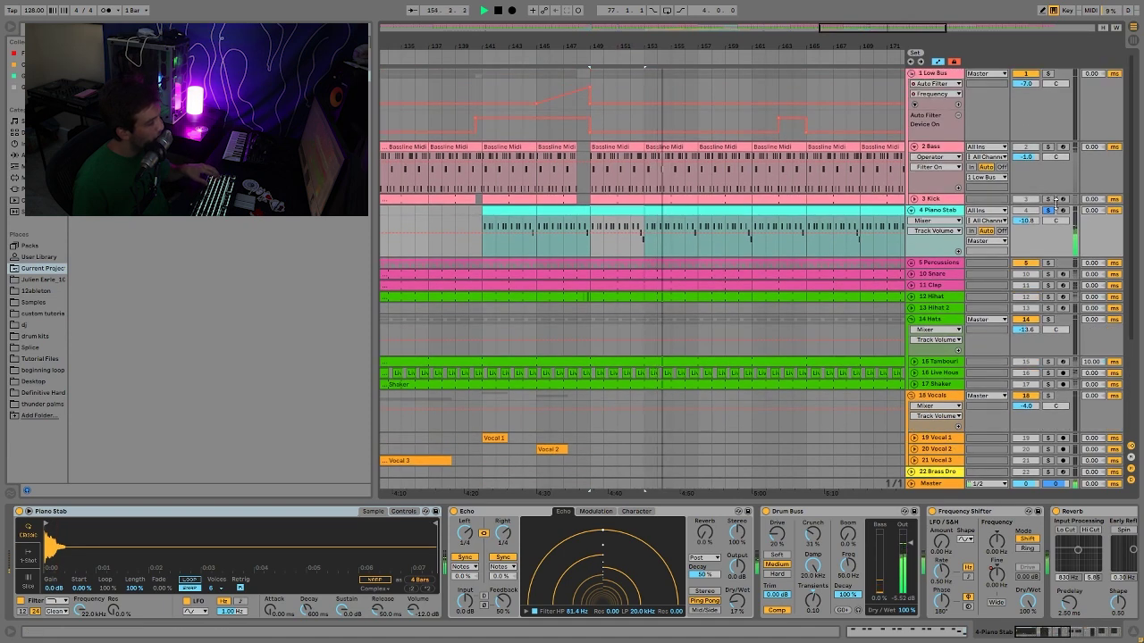
Unsolo the Piano Stab and play the four bars from 149.1.1 with the full mix.
{"action": "left_click", "coordinate": [1048, 210]}
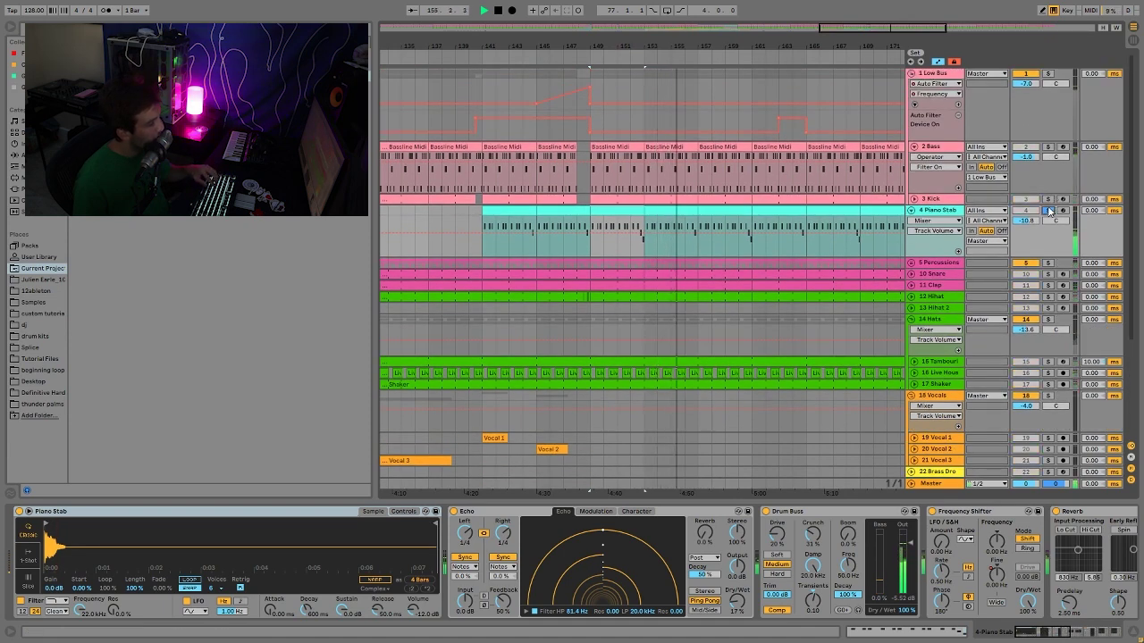
{"action": "key", "text": "space"}
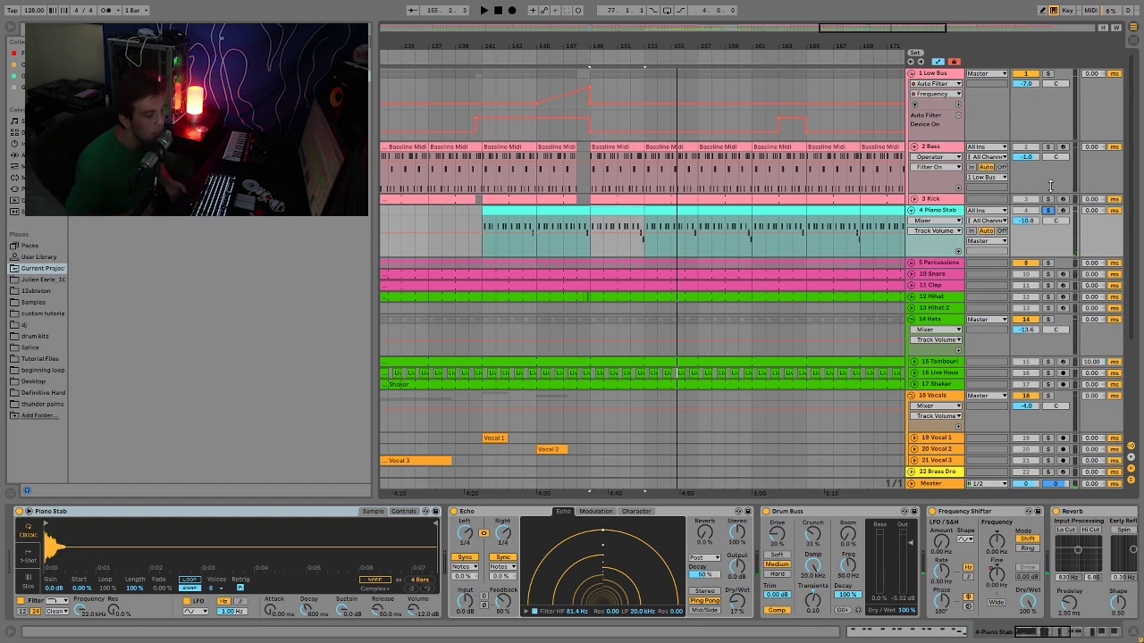
{"action": "key", "text": "space"}
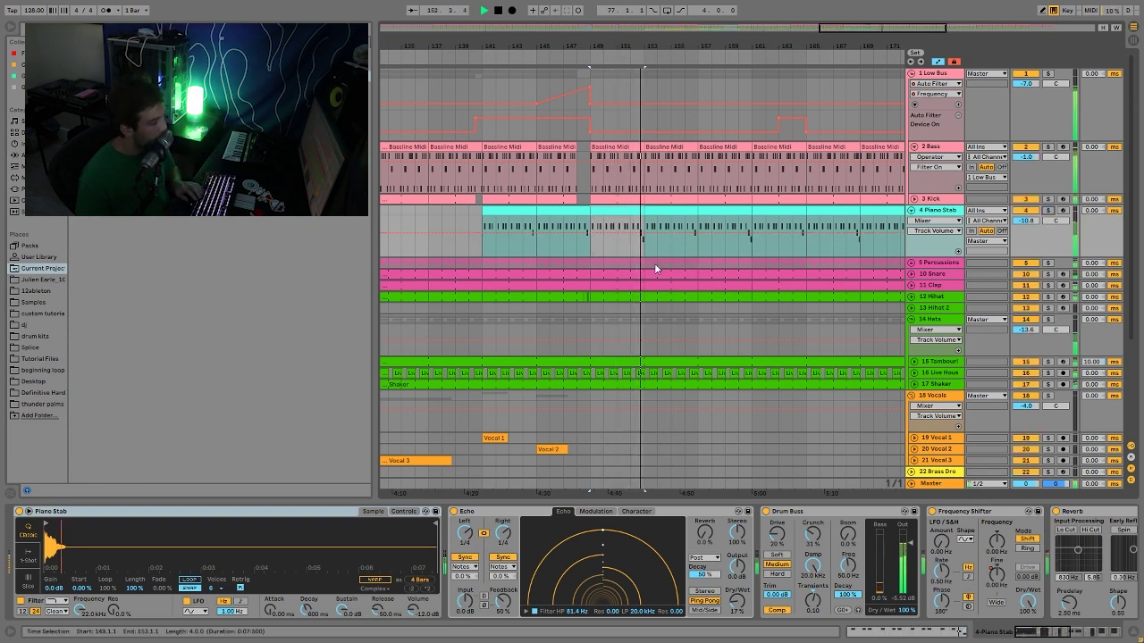
{"action": "key", "text": "space"}
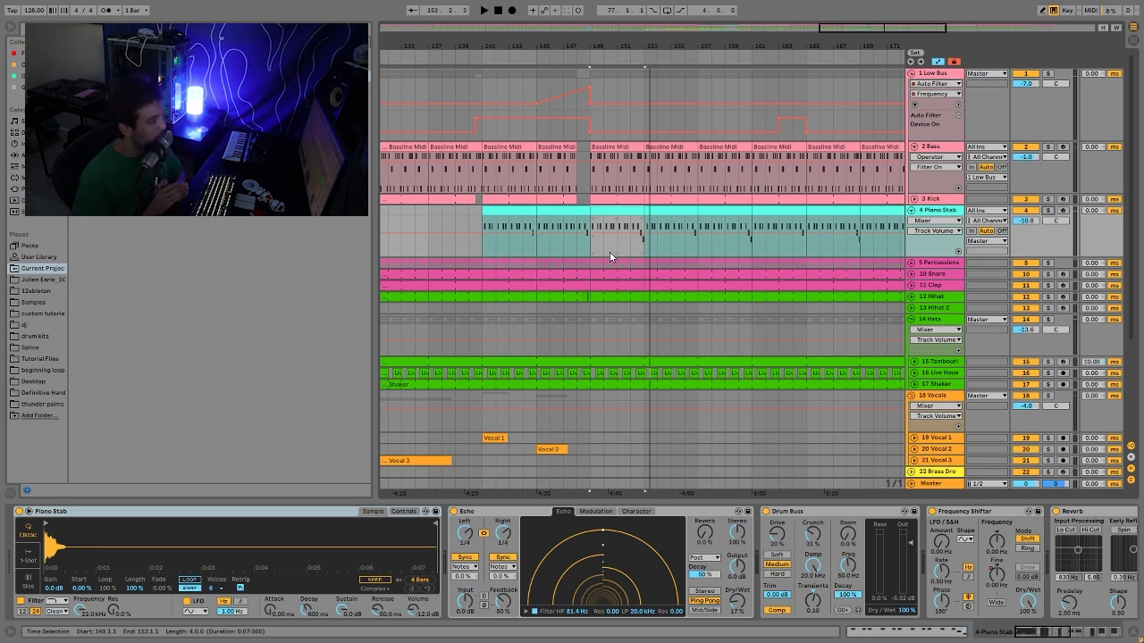
{"action": "key", "text": "space"}
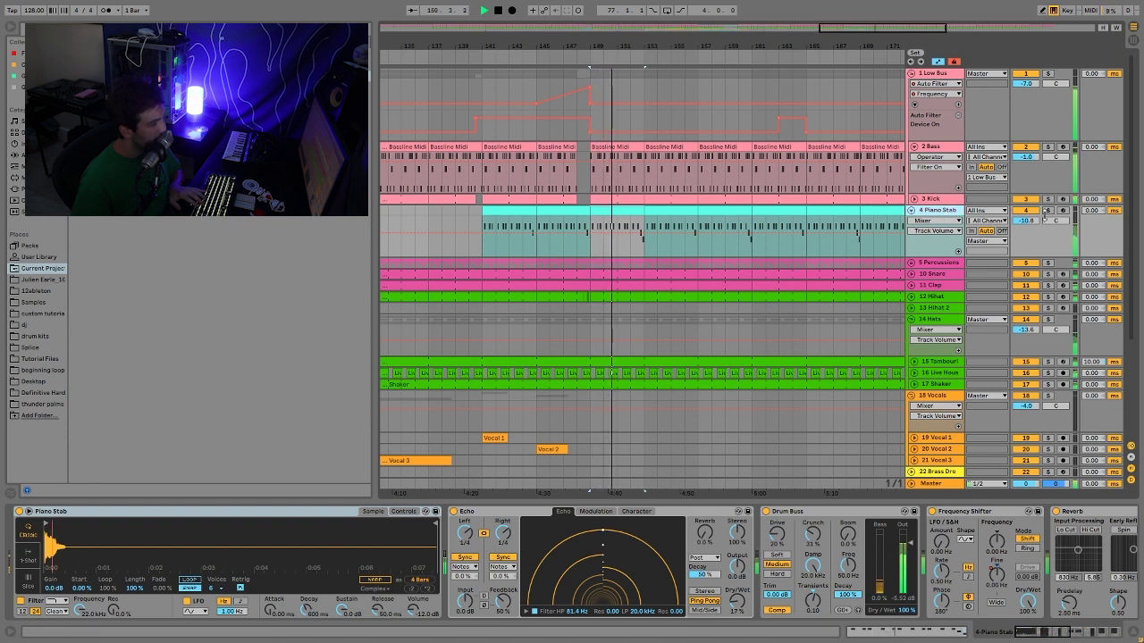
{"action": "key", "text": "space"}
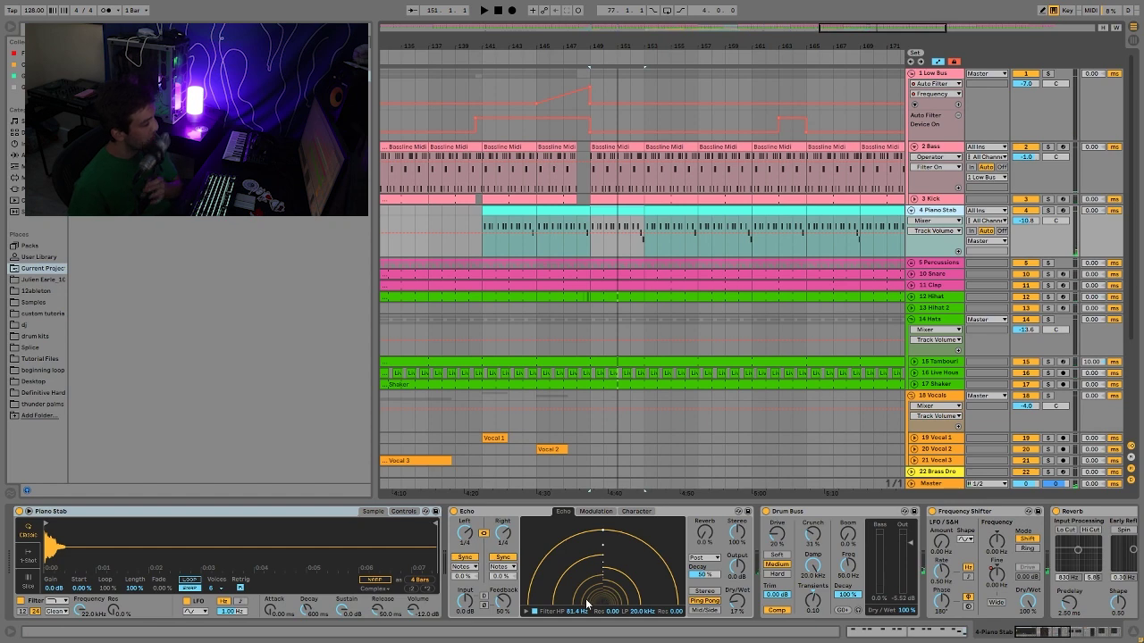
Solo the Piano Stab and play it with its Drum Buss compressor switched off and on again, then unsolo it.
{"action": "scroll", "coordinate": [715, 572], "scroll_direction": "down", "scroll_amount": 3}
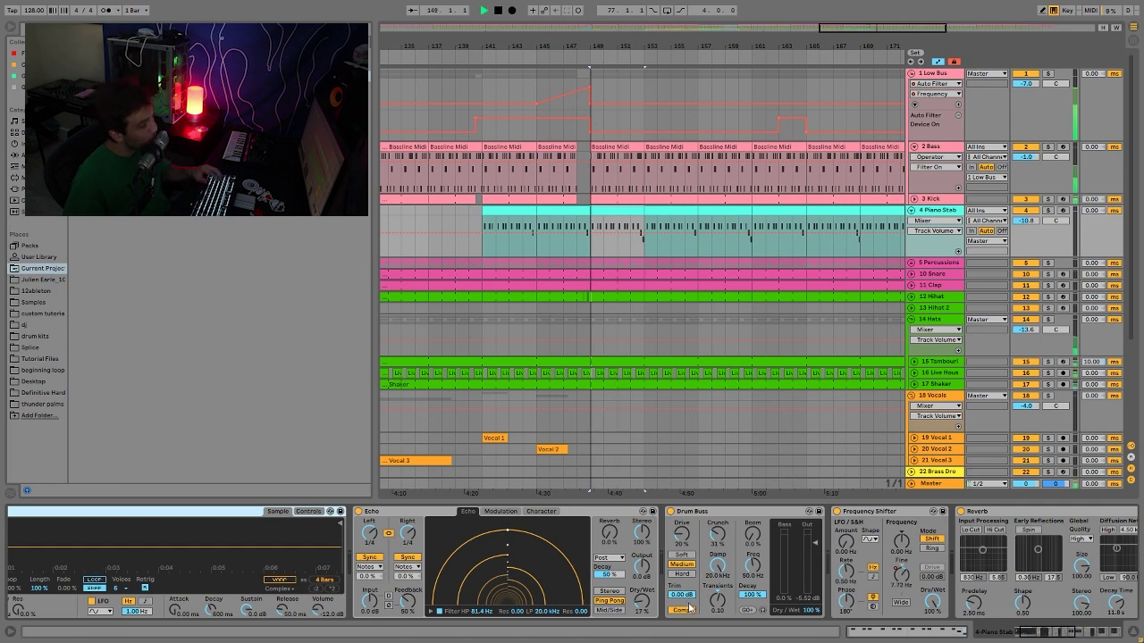
{"action": "key", "text": "space"}
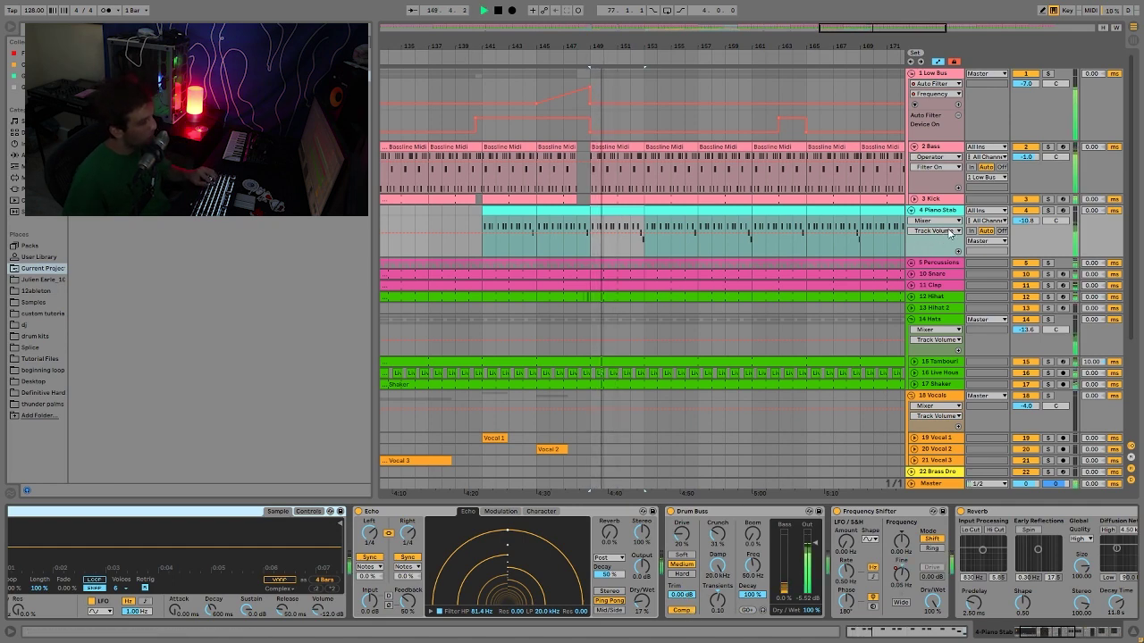
{"action": "left_click", "coordinate": [1047, 210]}
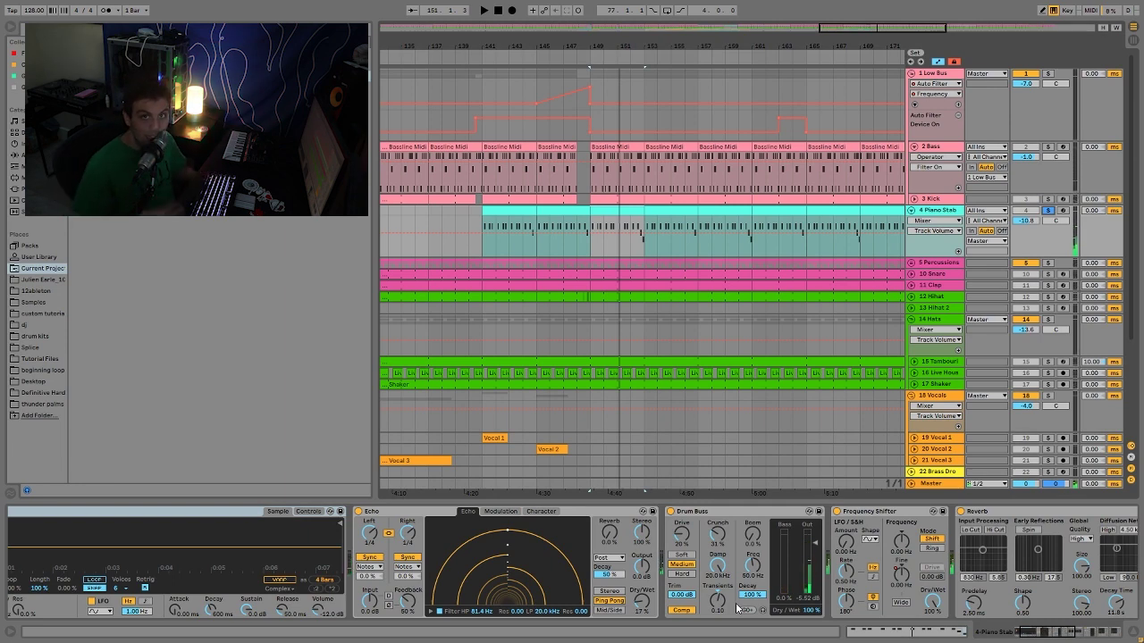
{"action": "left_click", "coordinate": [680, 611]}
{"action": "key", "text": "space"}
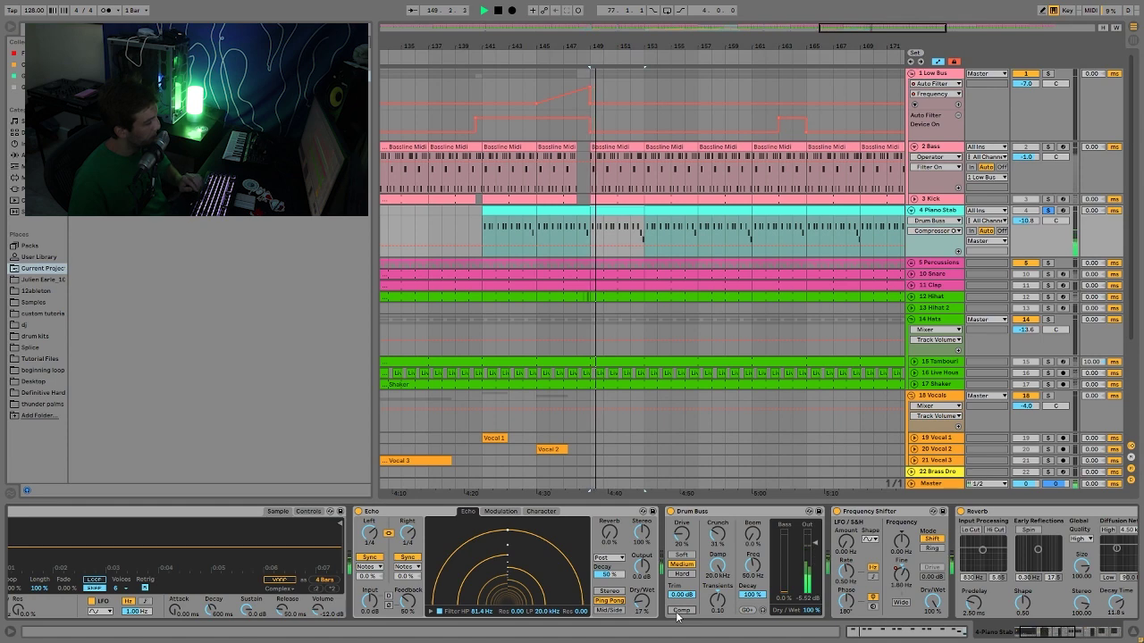
{"action": "left_click", "coordinate": [680, 611]}
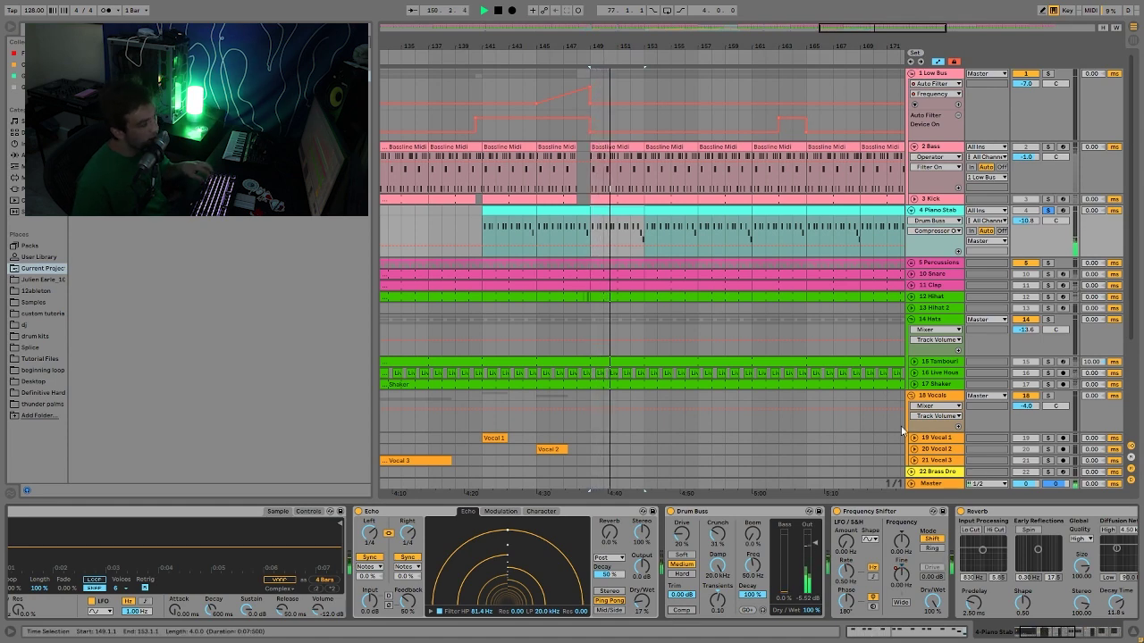
{"action": "left_click", "coordinate": [1048, 210]}
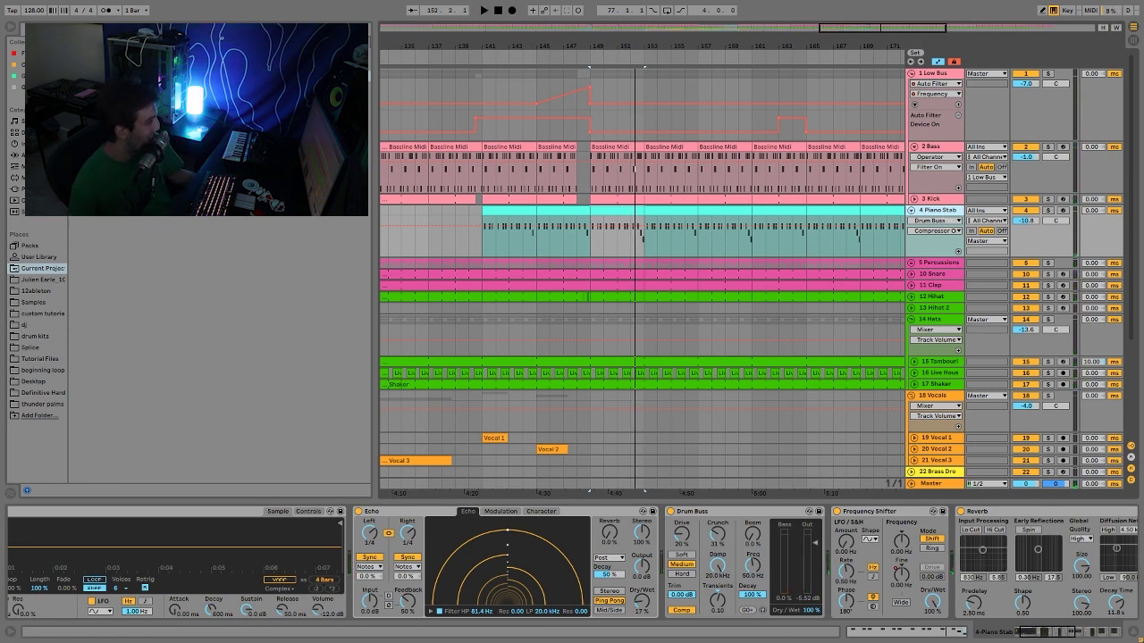
Show the Piano Stab's Reverb Dry/Wet automation in a new lane and the Frequency Shifter's Fine automation in the main lane.
{"action": "scroll", "coordinate": [965, 597], "scroll_direction": "right", "scroll_amount": 5}
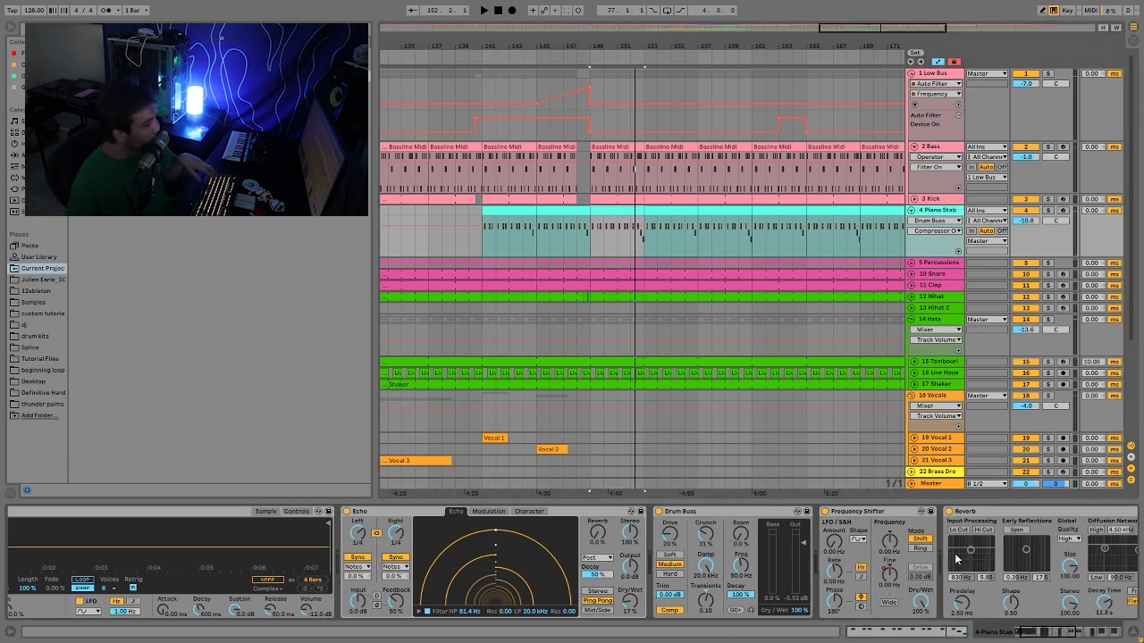
{"action": "scroll", "coordinate": [965, 597], "scroll_direction": "right", "scroll_amount": 1}
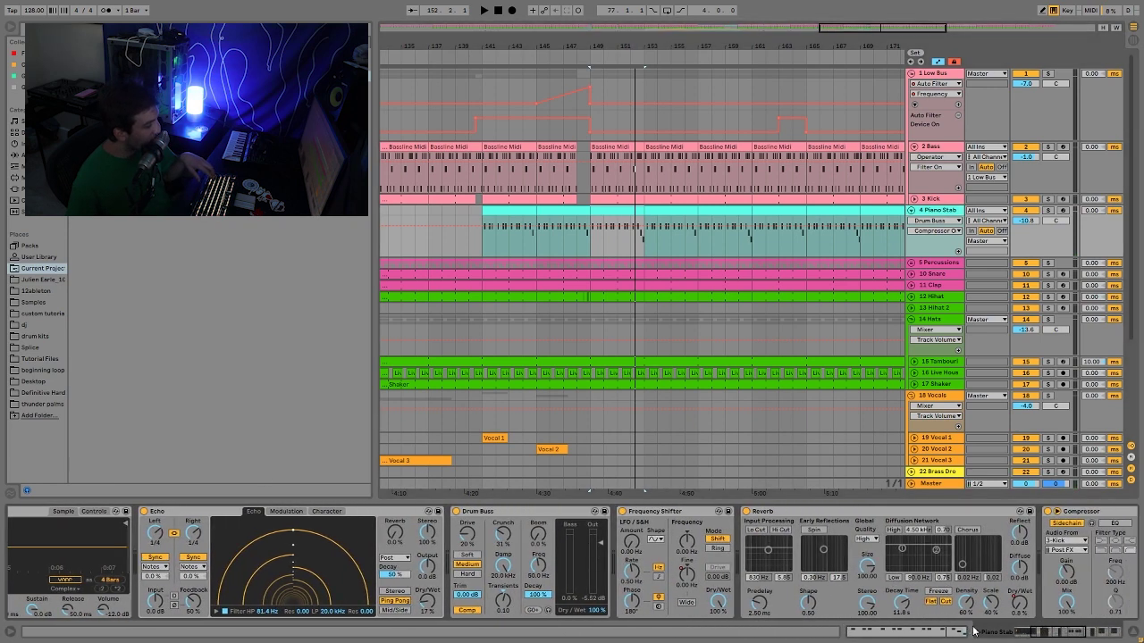
{"action": "right_click", "coordinate": [1019, 607]}
{"action": "left_click", "coordinate": [1043, 552]}
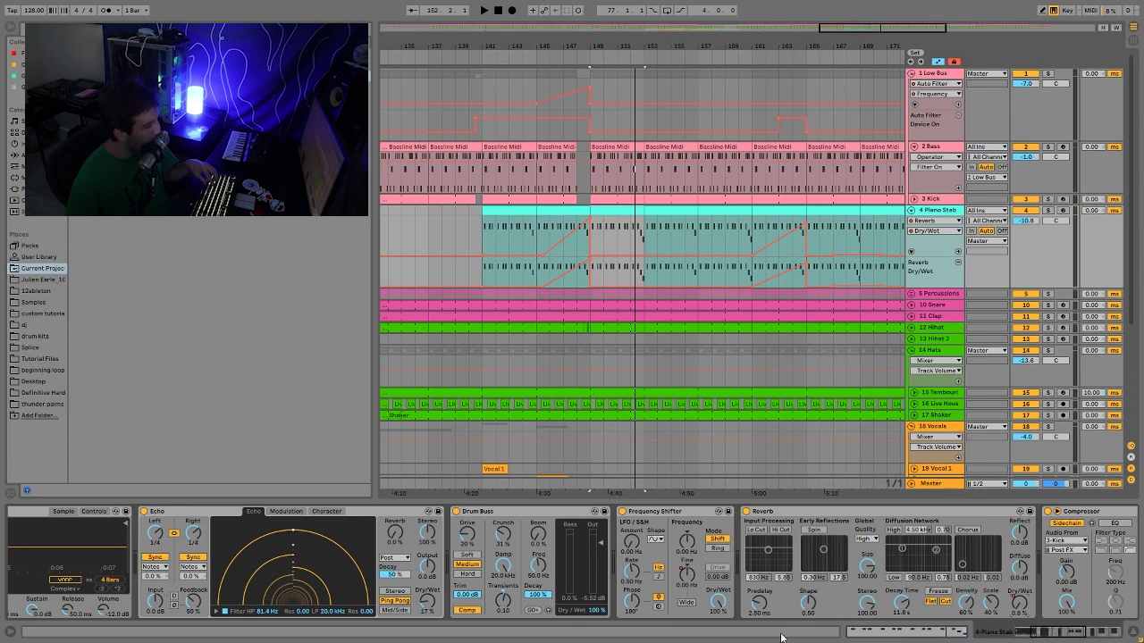
{"action": "left_click", "coordinate": [693, 587]}
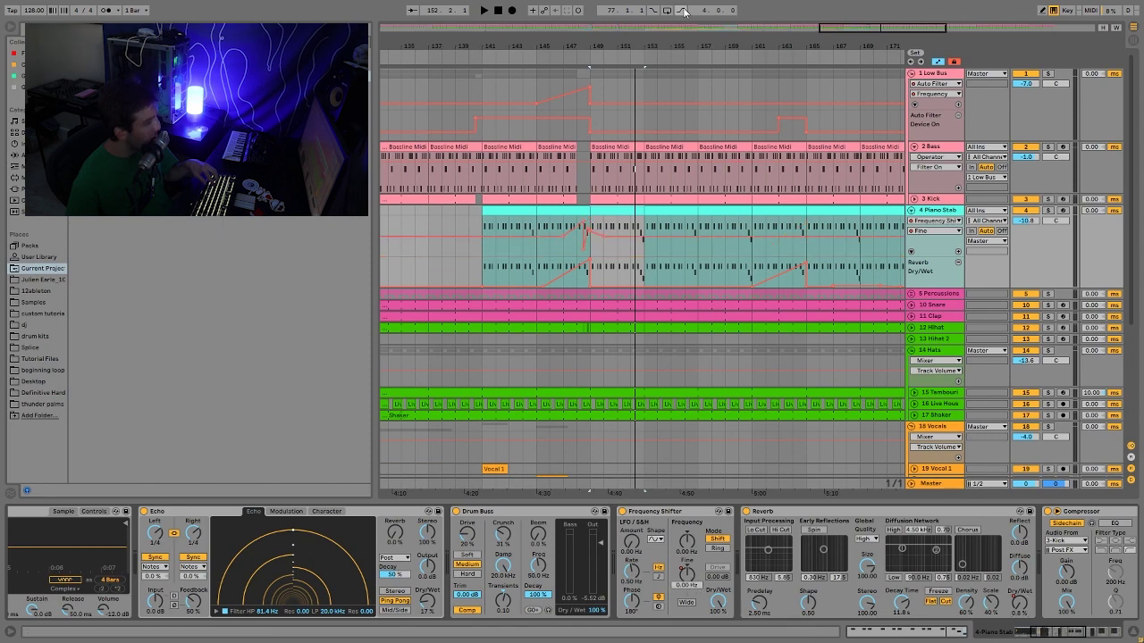
Play the Piano Stab's automated build-up from 145.1.1 in the mix and soloed, then stop and unsolo the track.
{"action": "left_click_drag", "start_coordinate": [681, 42], "coordinate": [698, 268]}
{"action": "key", "text": "space"}
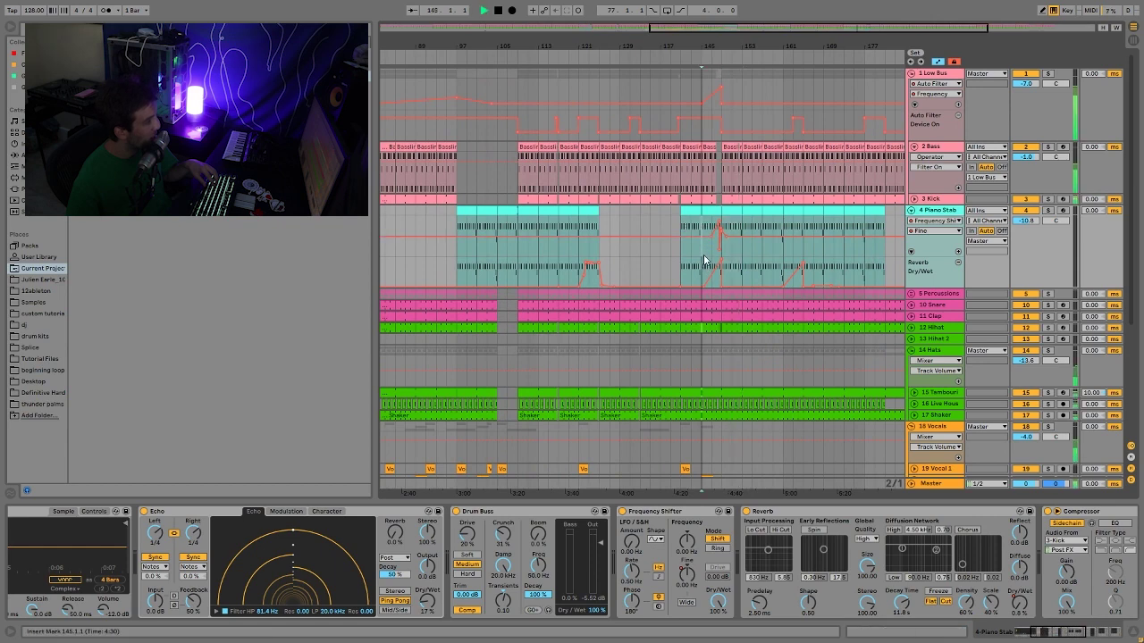
{"action": "scroll", "coordinate": [890, 250], "scroll_direction": "down", "scroll_amount": 5}
{"action": "scroll", "coordinate": [890, 250], "scroll_direction": "up", "scroll_amount": 3}
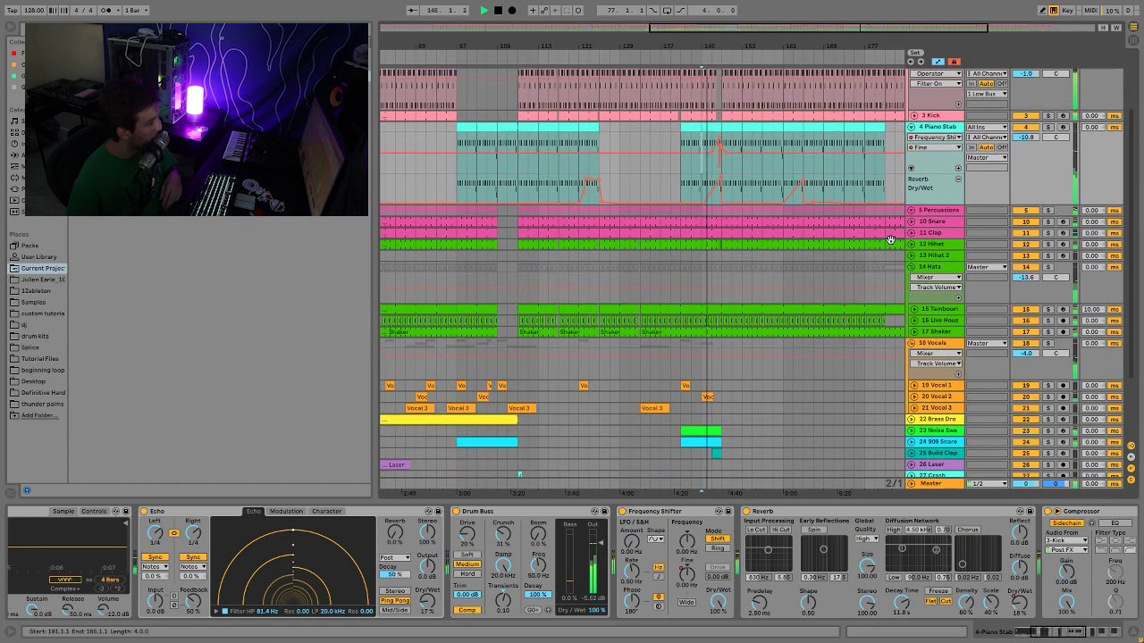
{"action": "left_click", "coordinate": [1048, 151]}
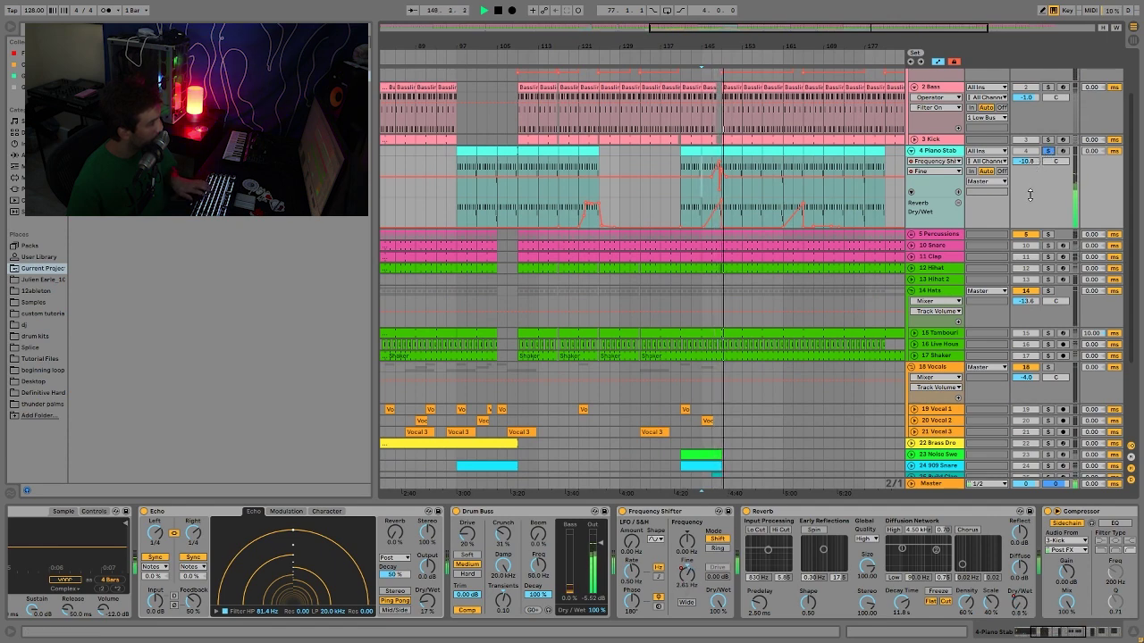
{"action": "key", "text": "space"}
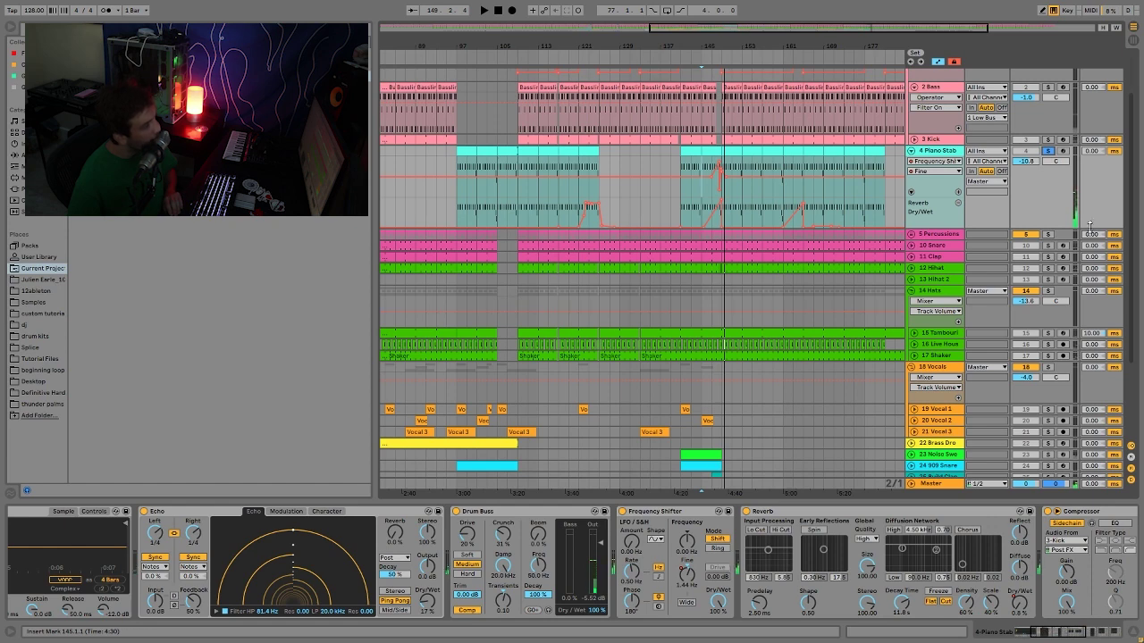
{"action": "left_click", "coordinate": [1047, 151]}
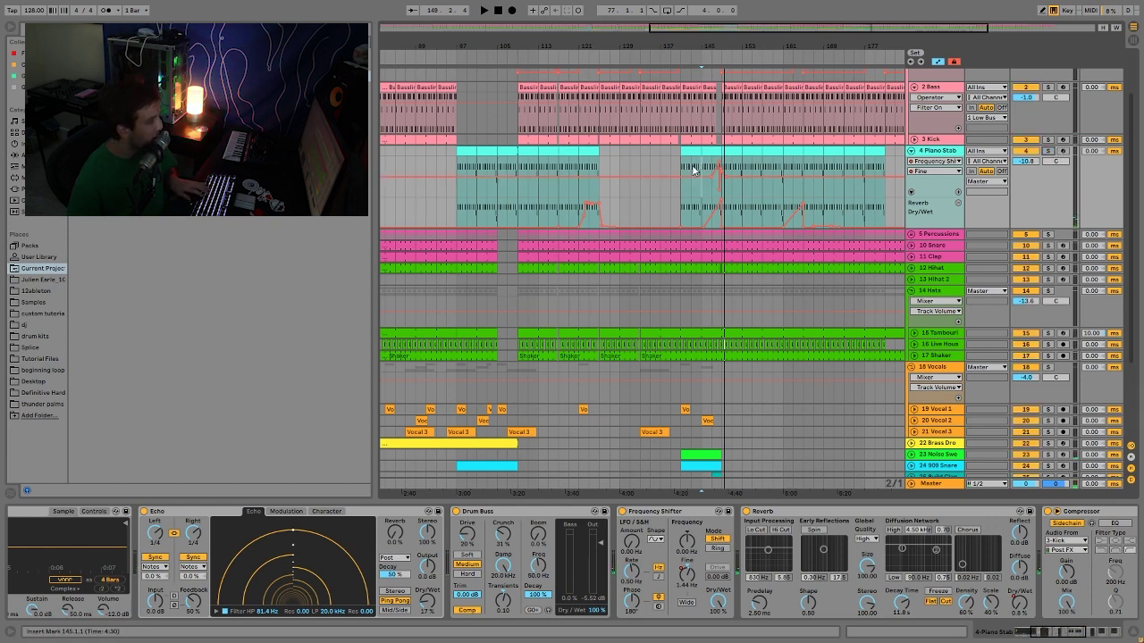
Replay the Frequency Shifter pitch sweep around bar 147 in the full mix.
{"action": "left_click", "coordinate": [709, 192]}
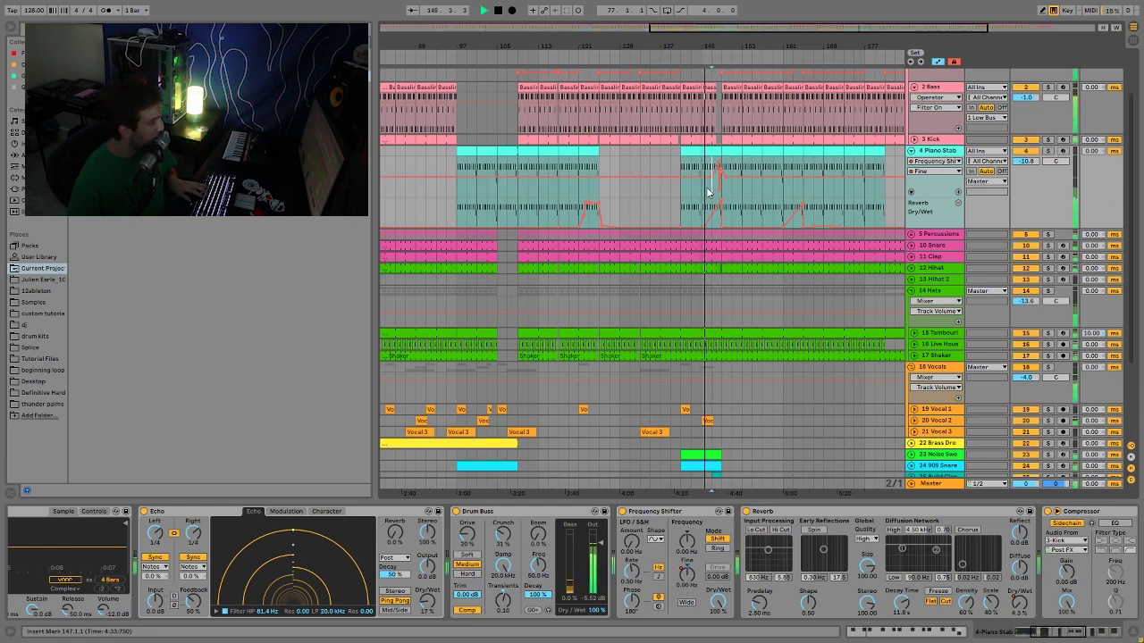
{"action": "key", "text": "space"}
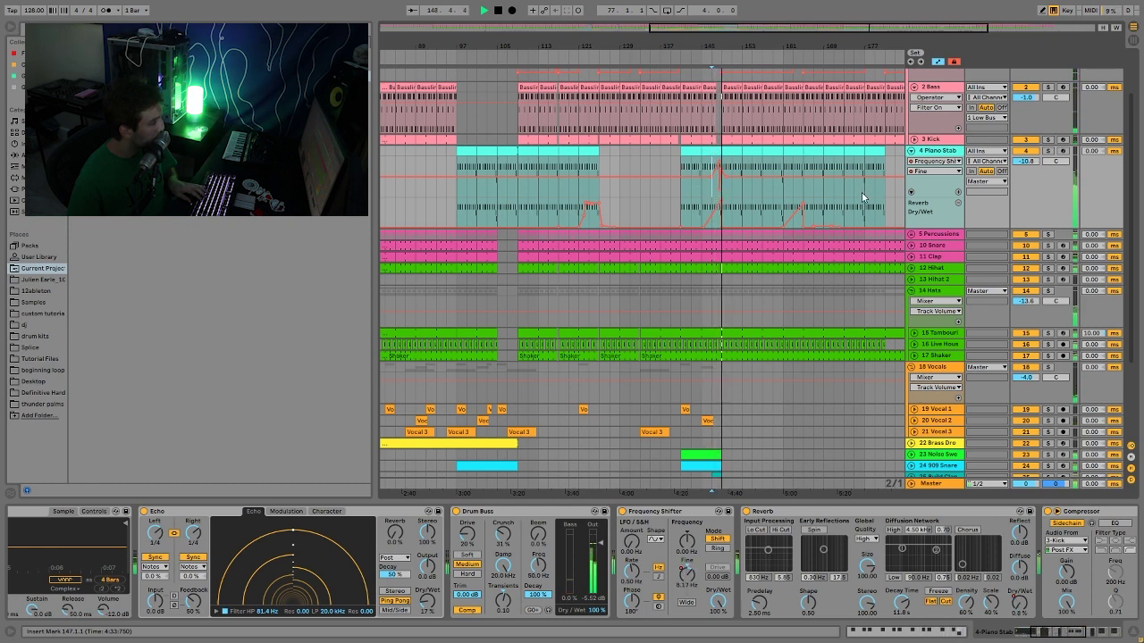
{"action": "key", "text": "space"}
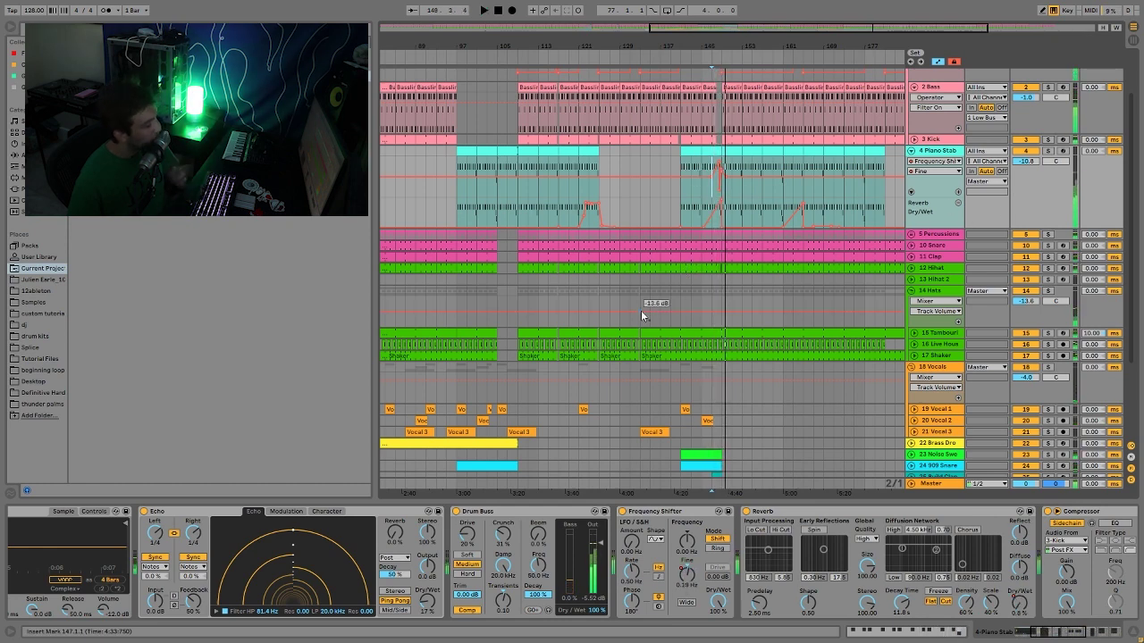
Switch the Piano Stab's main lane to Reverb Dry/Wet automation and hide the extra lane while playing its rise near bar 121.
{"action": "left_click", "coordinate": [1022, 613]}
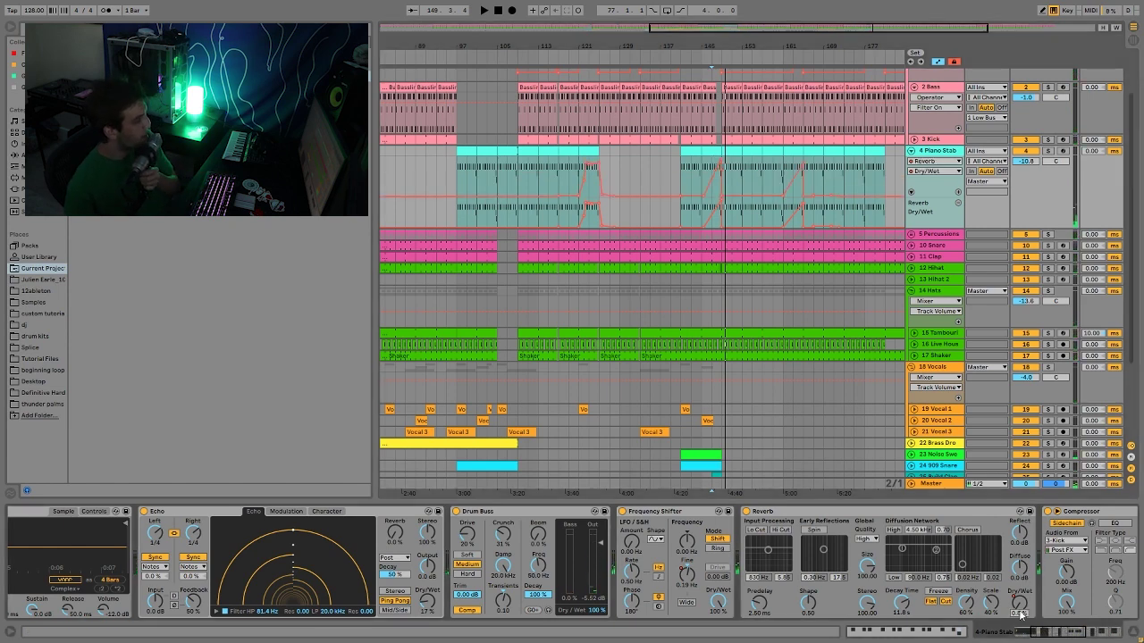
{"action": "left_click", "coordinate": [577, 170]}
{"action": "key", "text": "space"}
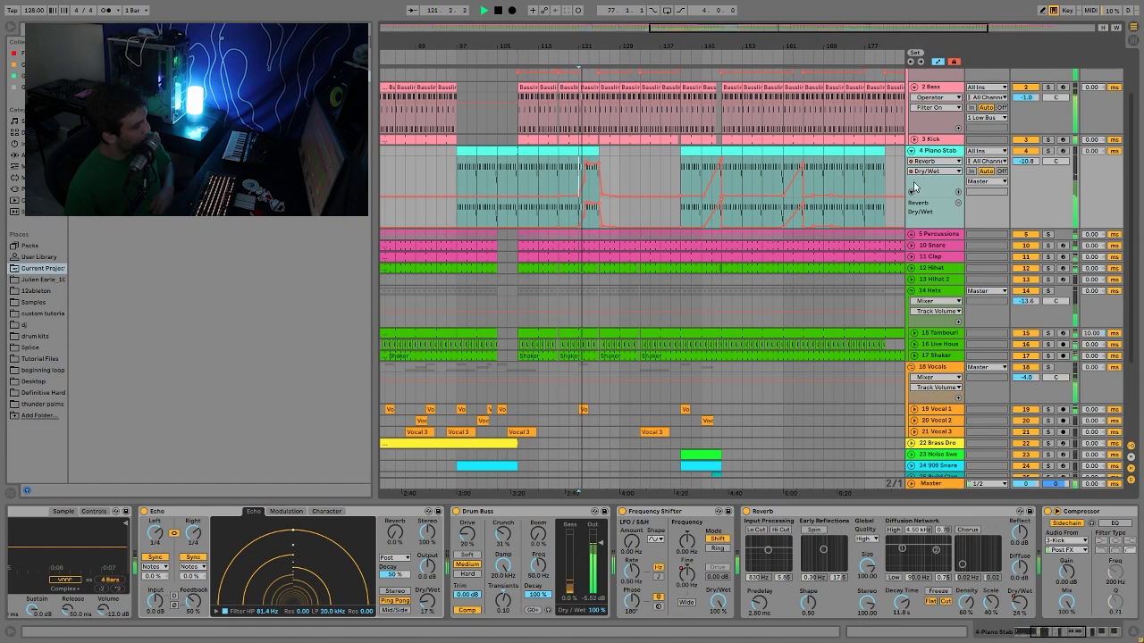
{"action": "left_click", "coordinate": [912, 192]}
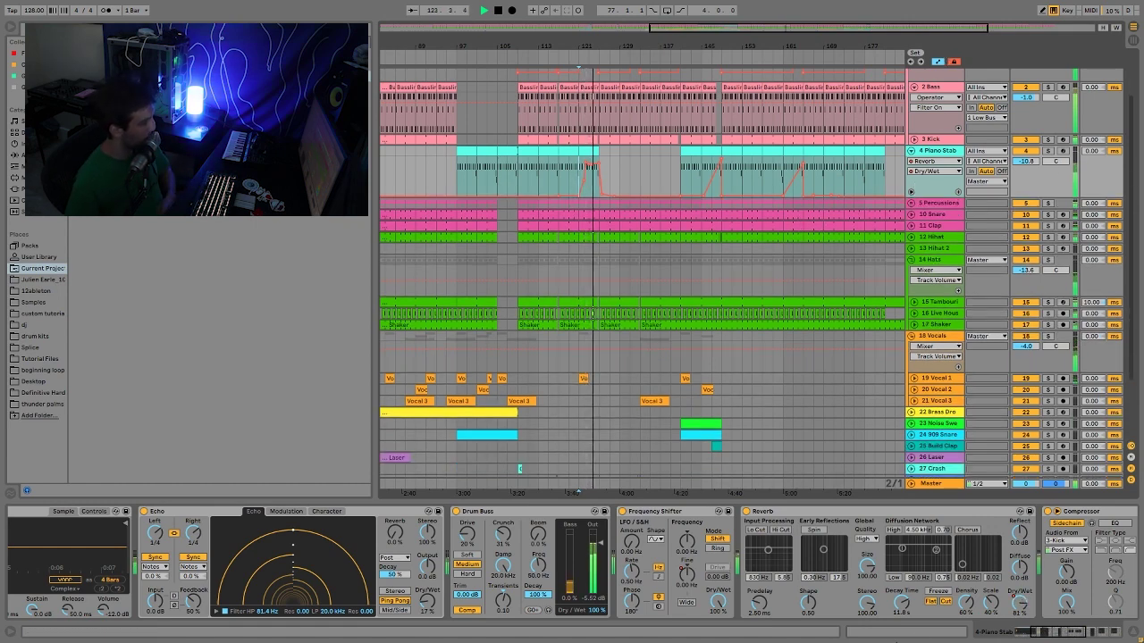
Review the Piano Stab's sidechained Compressor, then show the Frequency automation of its first and second Auto Filters across the whole arrangement.
{"action": "scroll", "coordinate": [964, 536], "scroll_direction": "right", "scroll_amount": 1}
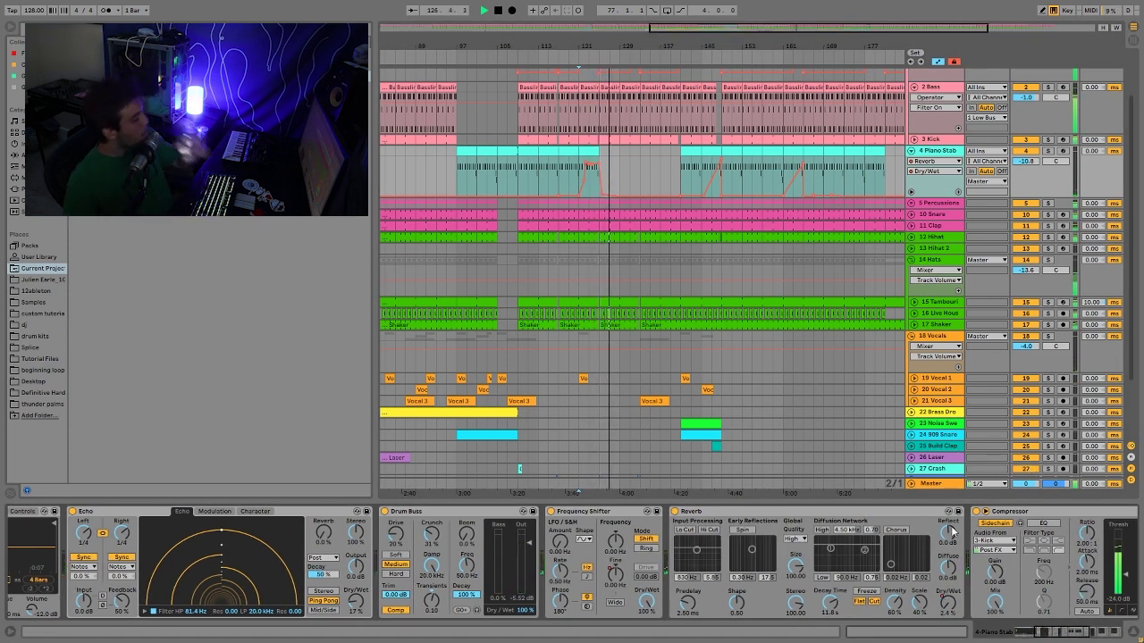
{"action": "scroll", "coordinate": [974, 550], "scroll_direction": "right", "scroll_amount": 2}
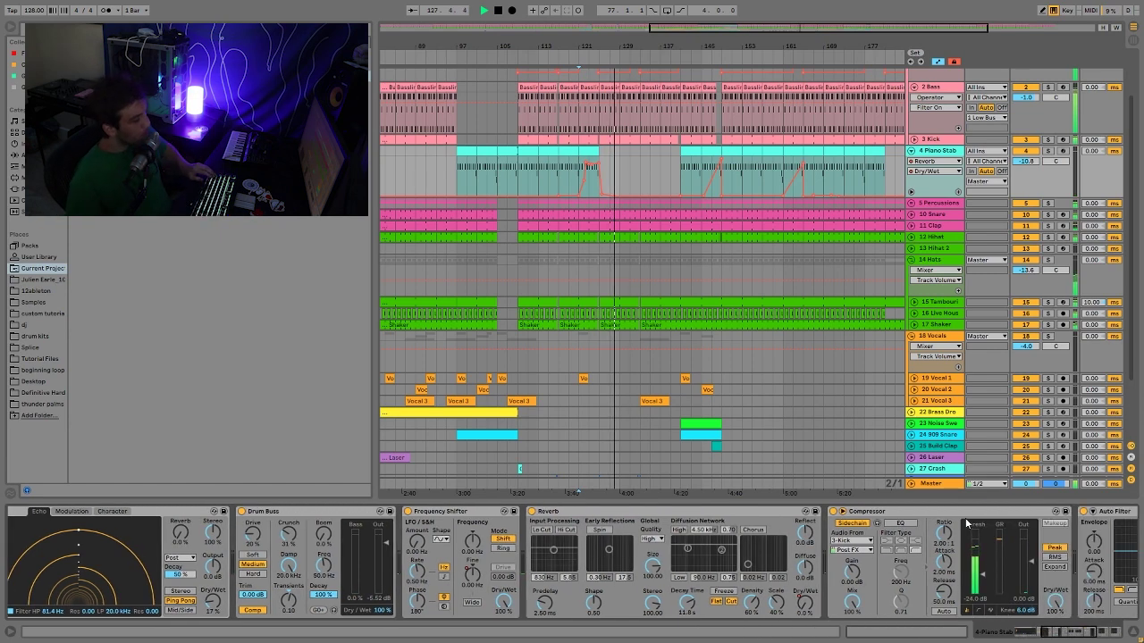
{"action": "scroll", "coordinate": [961, 536], "scroll_direction": "right", "scroll_amount": 3}
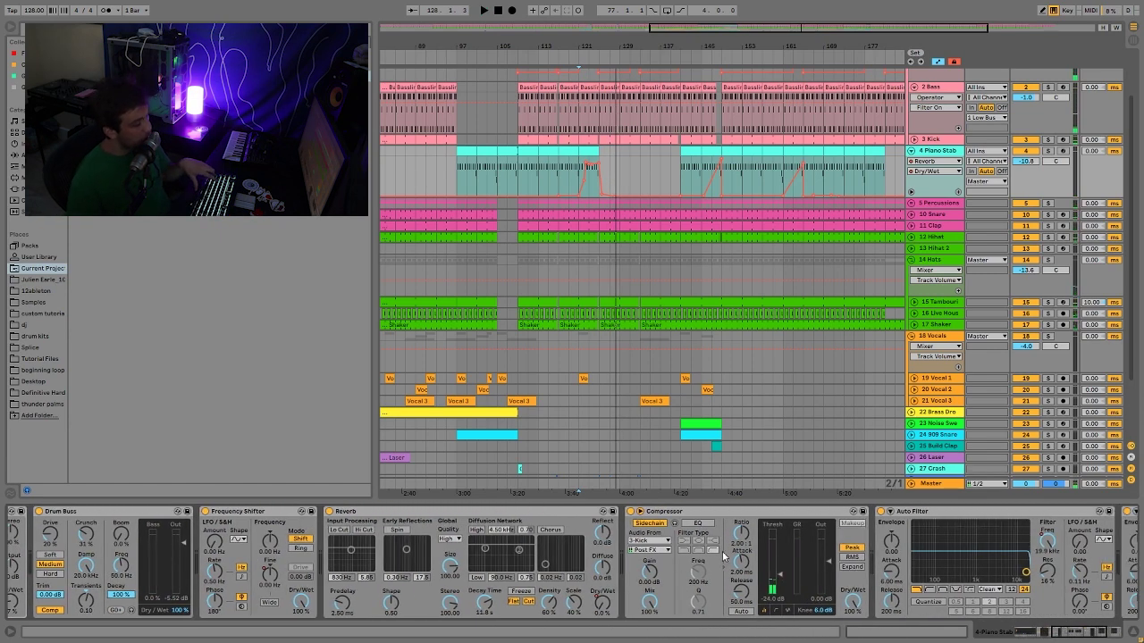
{"action": "scroll", "coordinate": [724, 555], "scroll_direction": "right", "scroll_amount": 3}
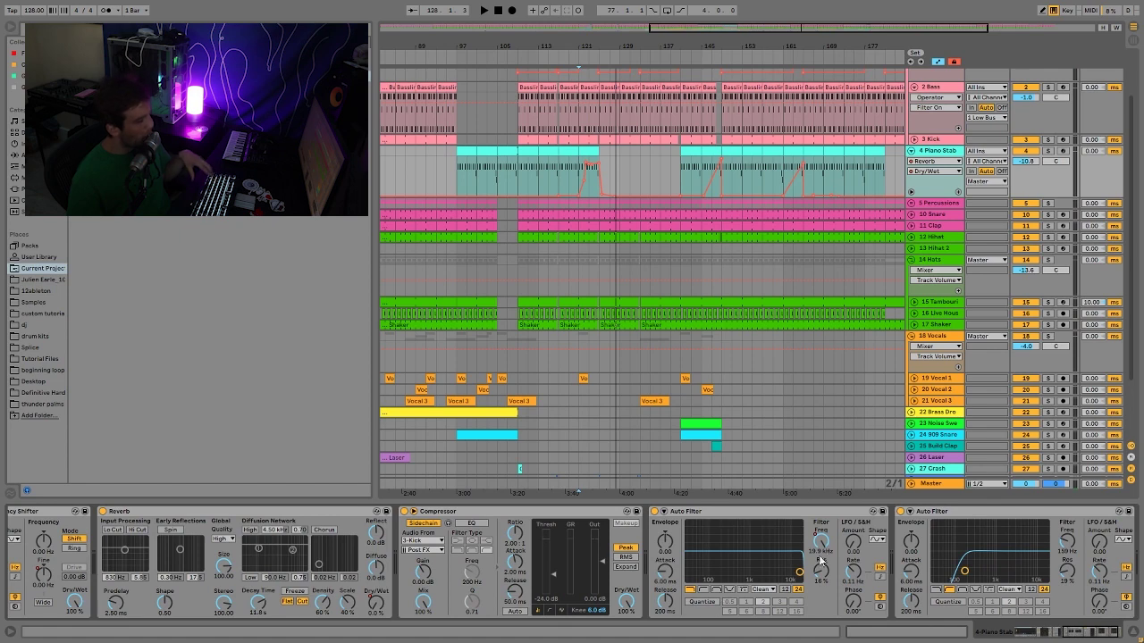
{"action": "left_click", "coordinate": [820, 553]}
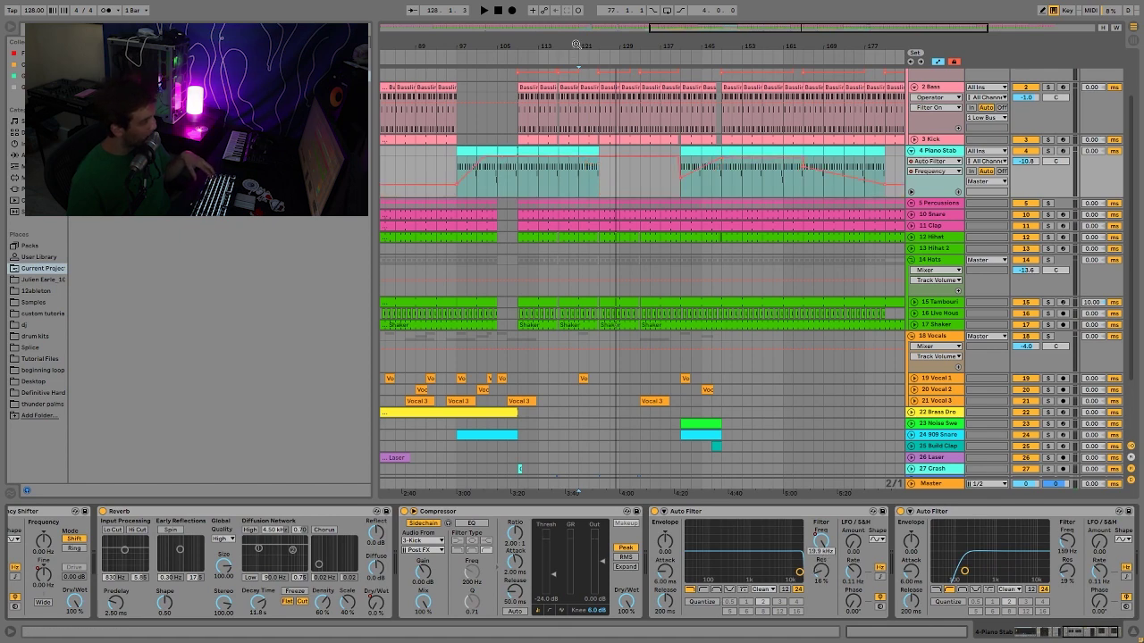
{"action": "double_click", "coordinate": [577, 45]}
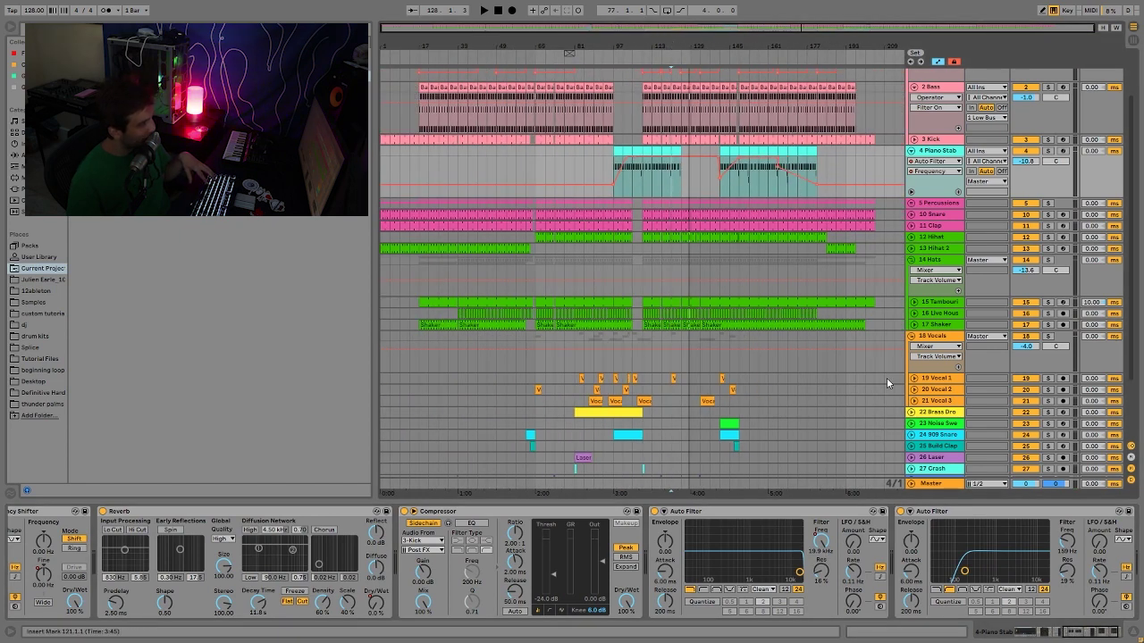
{"action": "left_click", "coordinate": [1066, 553]}
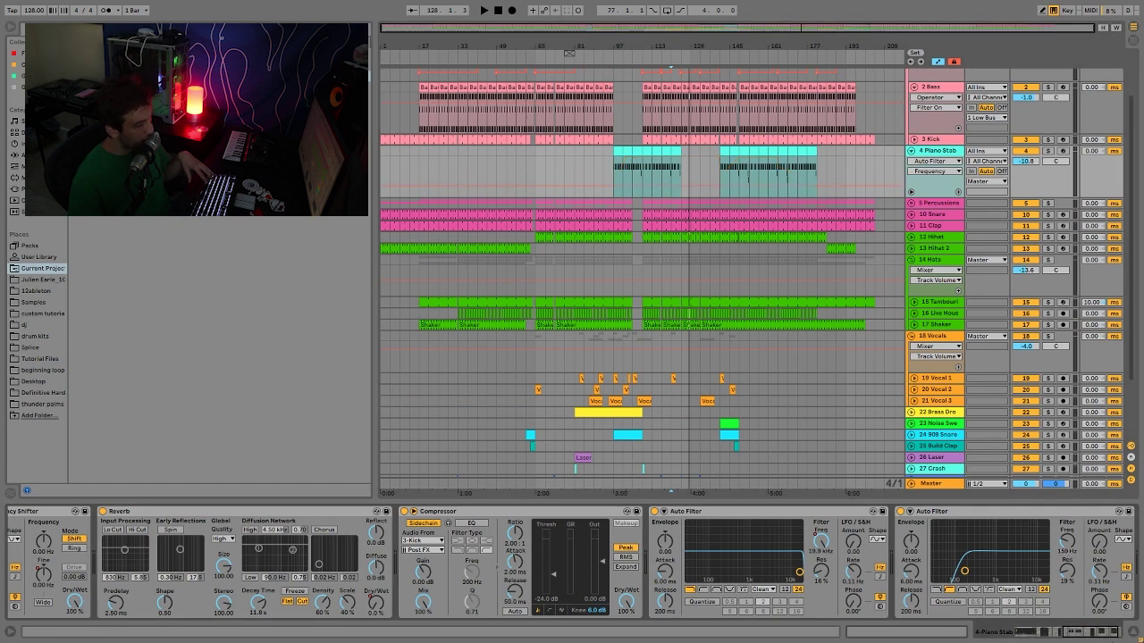
{"action": "left_click", "coordinate": [1098, 633]}
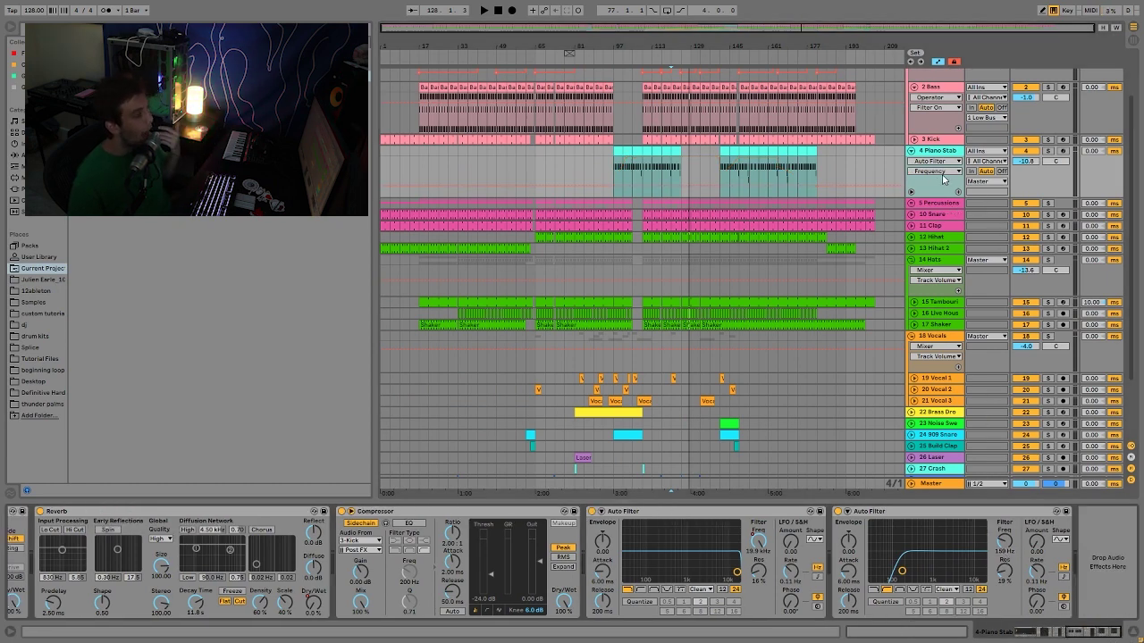
Solo the Percussions group, unfold it and play it from bar 121.
{"action": "left_click", "coordinate": [1049, 204]}
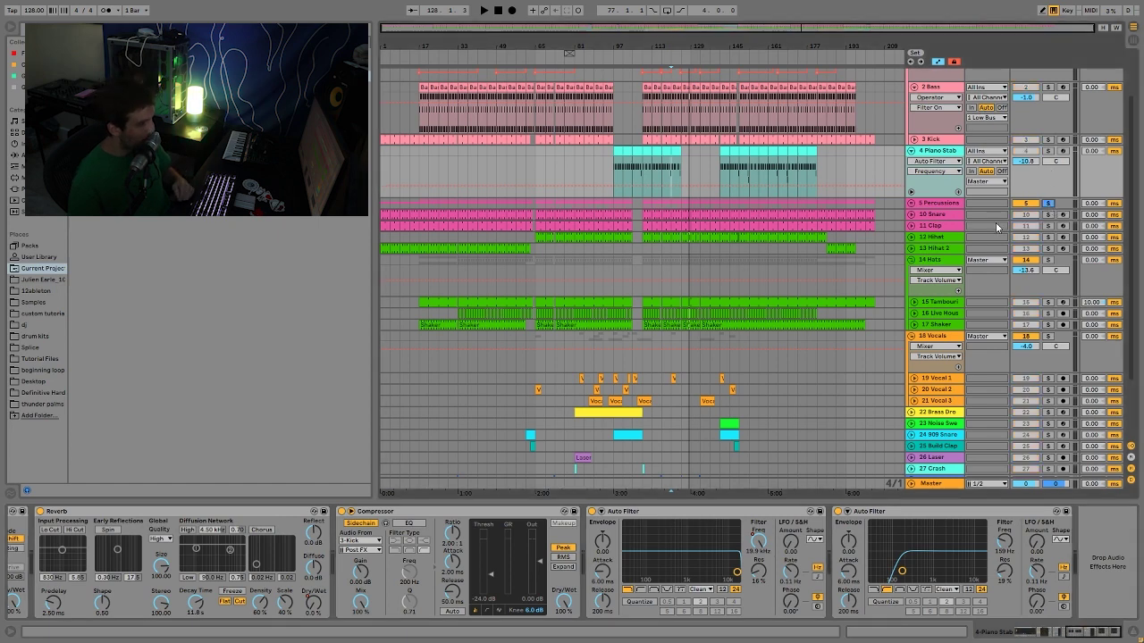
{"action": "left_click", "coordinate": [911, 203]}
{"action": "key", "text": "space"}
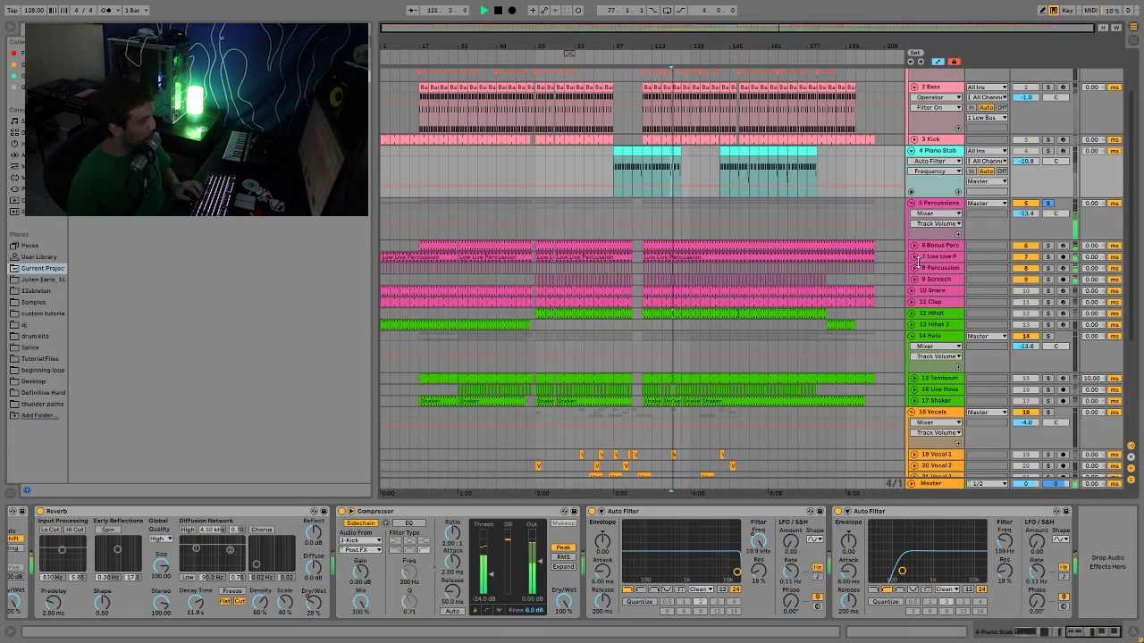
Expand the Percussion, Screech, Bonus Perc and Low Live Percussion tracks and display the Bonus Perc's Drum Rack.
{"action": "left_click", "coordinate": [914, 267]}
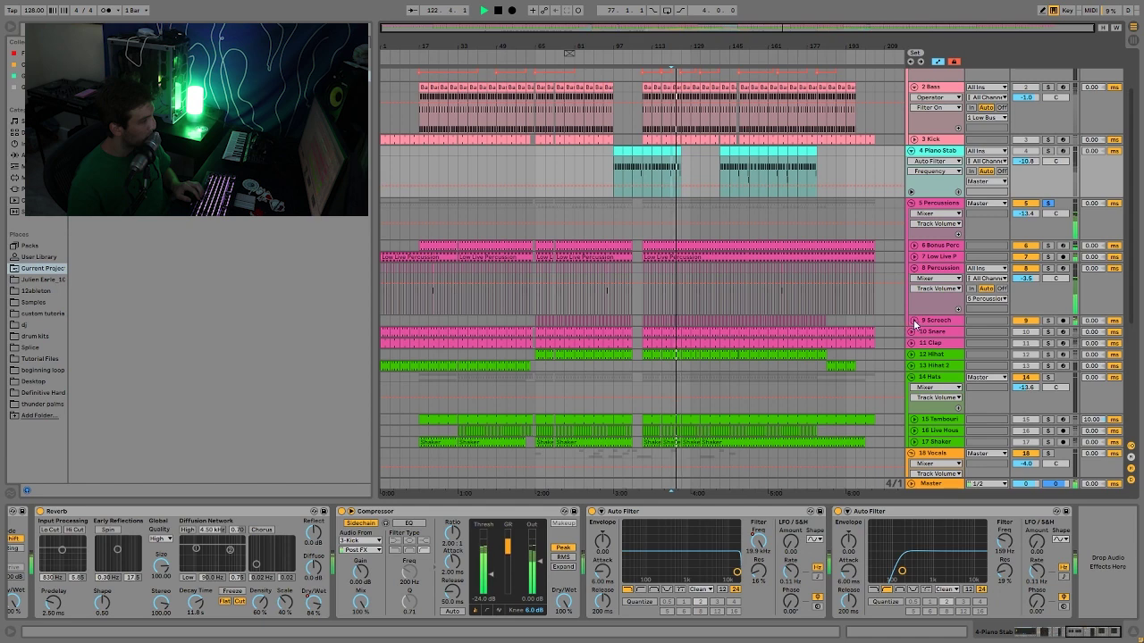
{"action": "left_click", "coordinate": [914, 322]}
{"action": "left_click", "coordinate": [910, 246]}
{"action": "left_click", "coordinate": [913, 256]}
{"action": "left_click", "coordinate": [913, 246]}
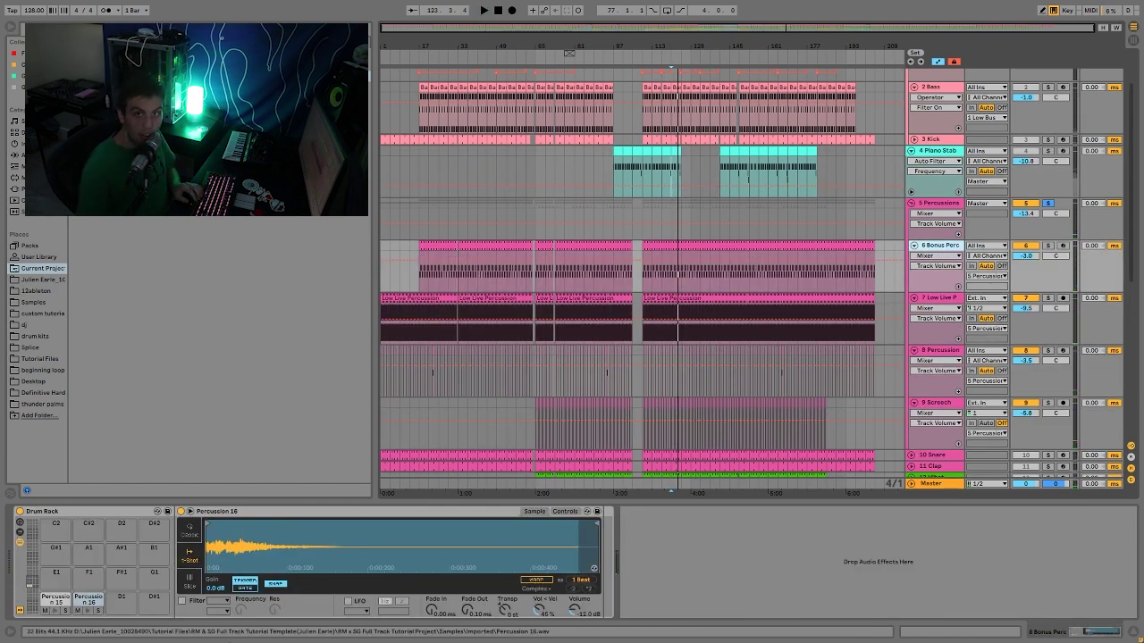
Replay the Percussions group from bar 121 and solo the Bonus Perc track within it.
{"action": "scroll", "coordinate": [998, 383], "scroll_direction": "down", "scroll_amount": 5}
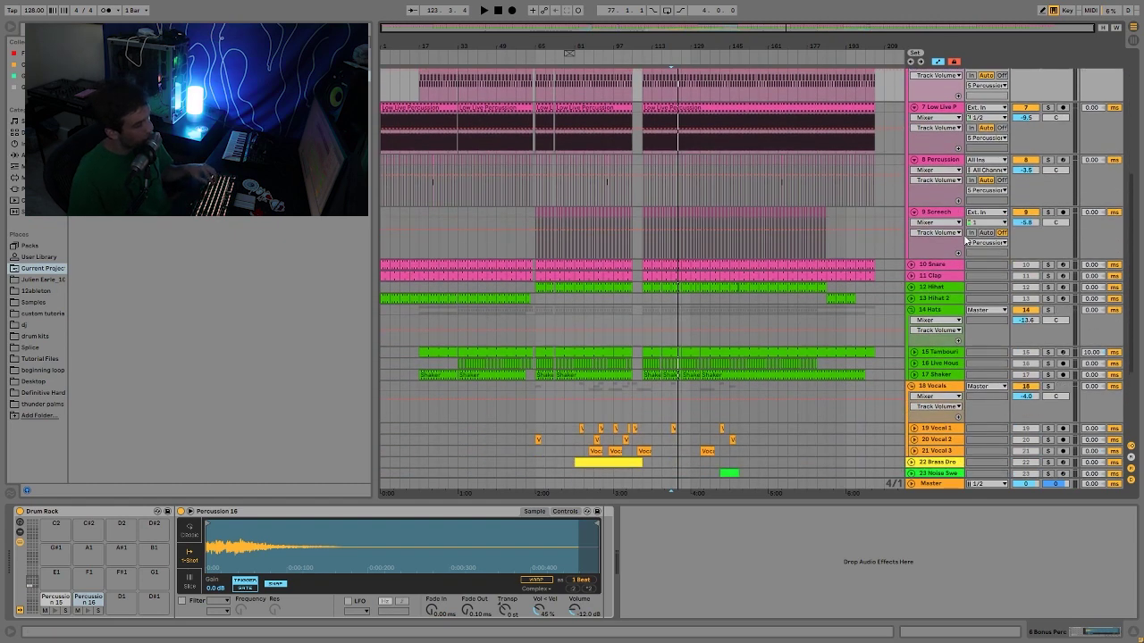
{"action": "key", "text": "space"}
{"action": "scroll", "coordinate": [1001, 215], "scroll_direction": "up", "scroll_amount": 4}
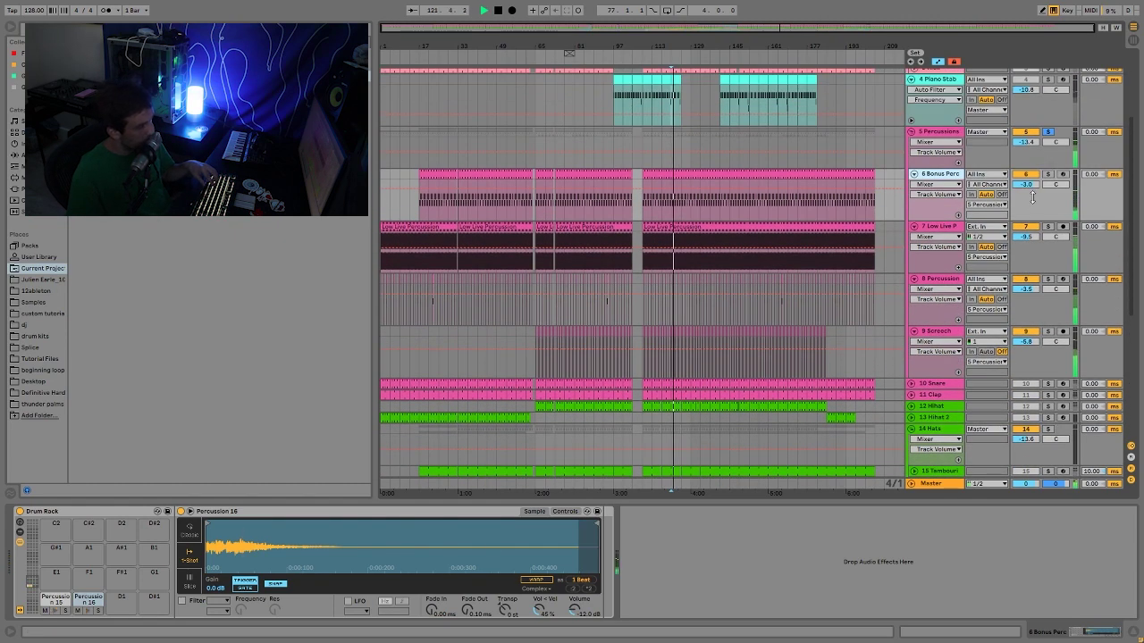
{"action": "left_click", "coordinate": [1048, 176]}
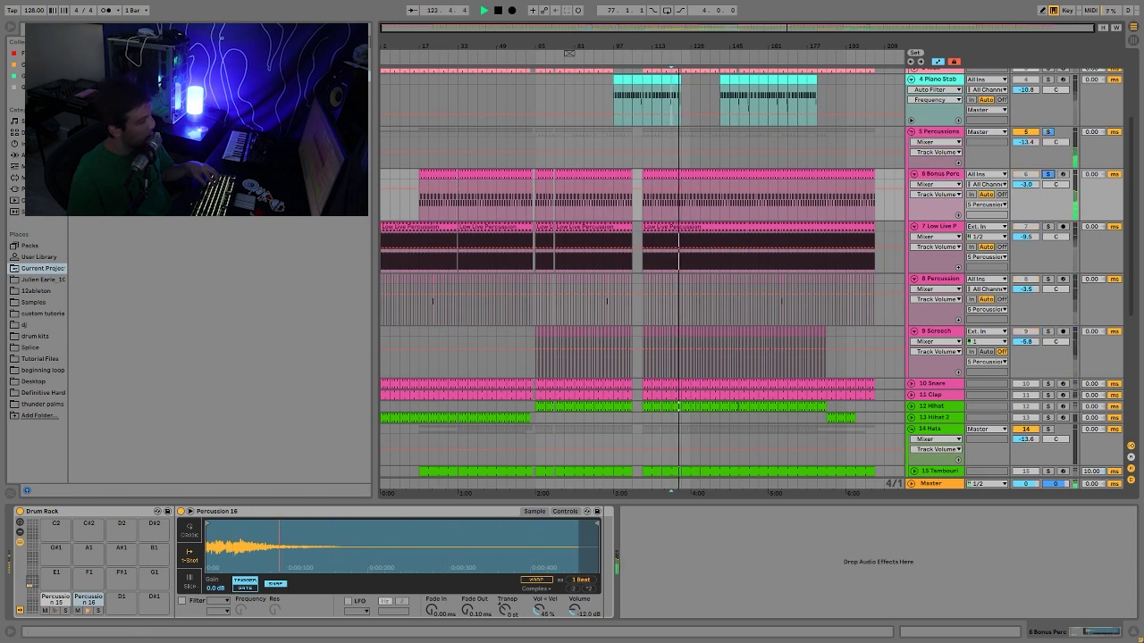
Switch the solo to the Low Live Percussion track, display its device chain and replay it from bar 121.
{"action": "left_click", "coordinate": [1048, 226]}
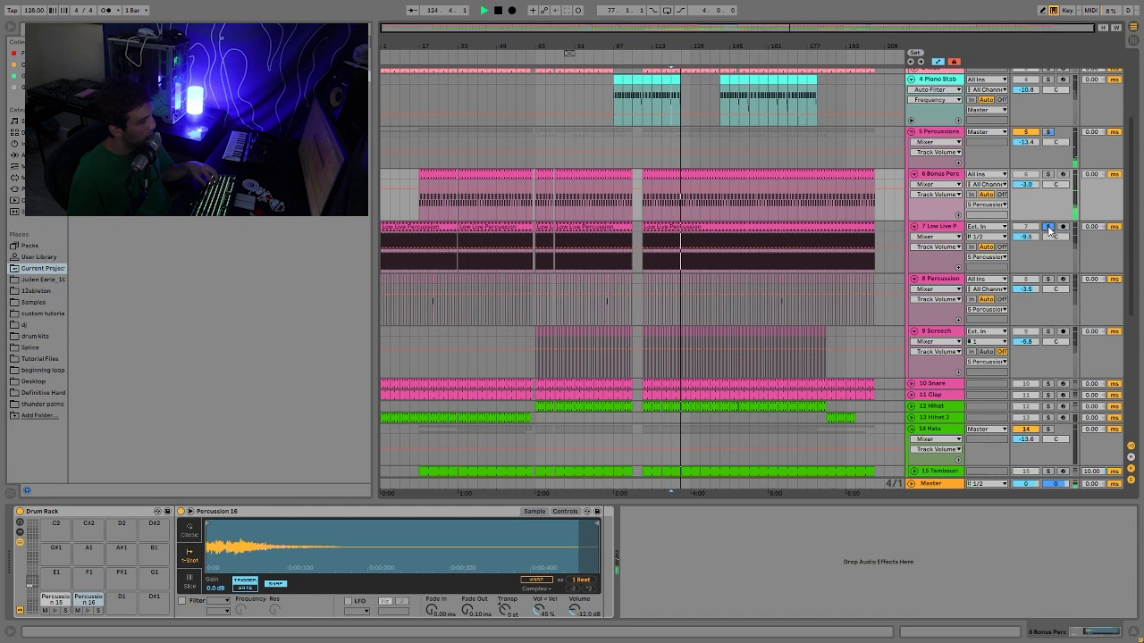
{"action": "left_click", "coordinate": [943, 227]}
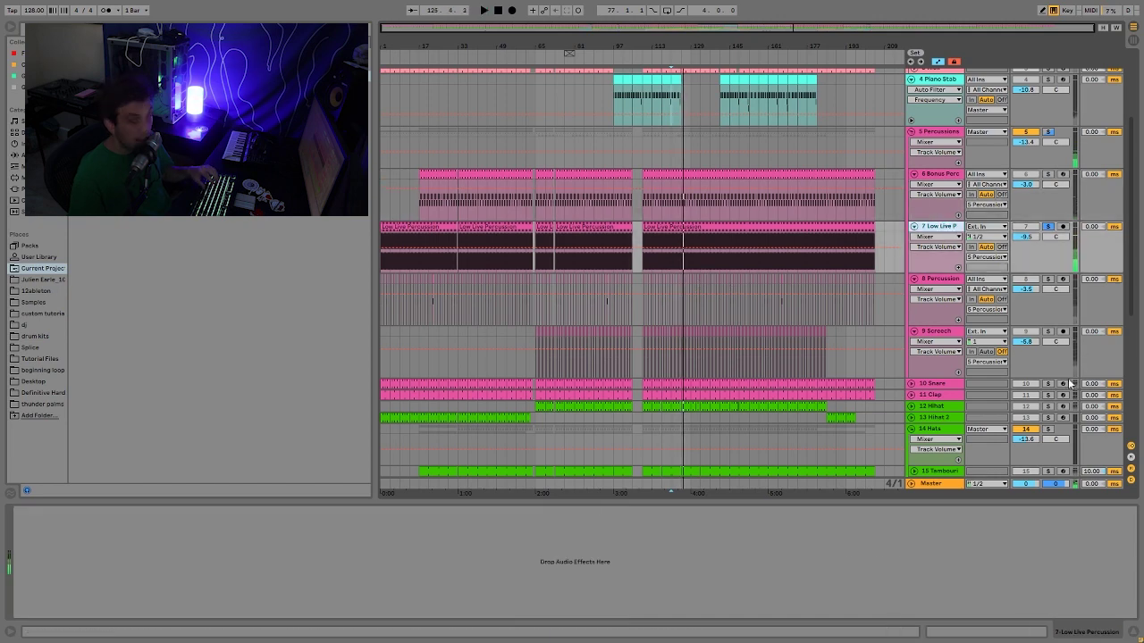
{"action": "key", "text": "space"}
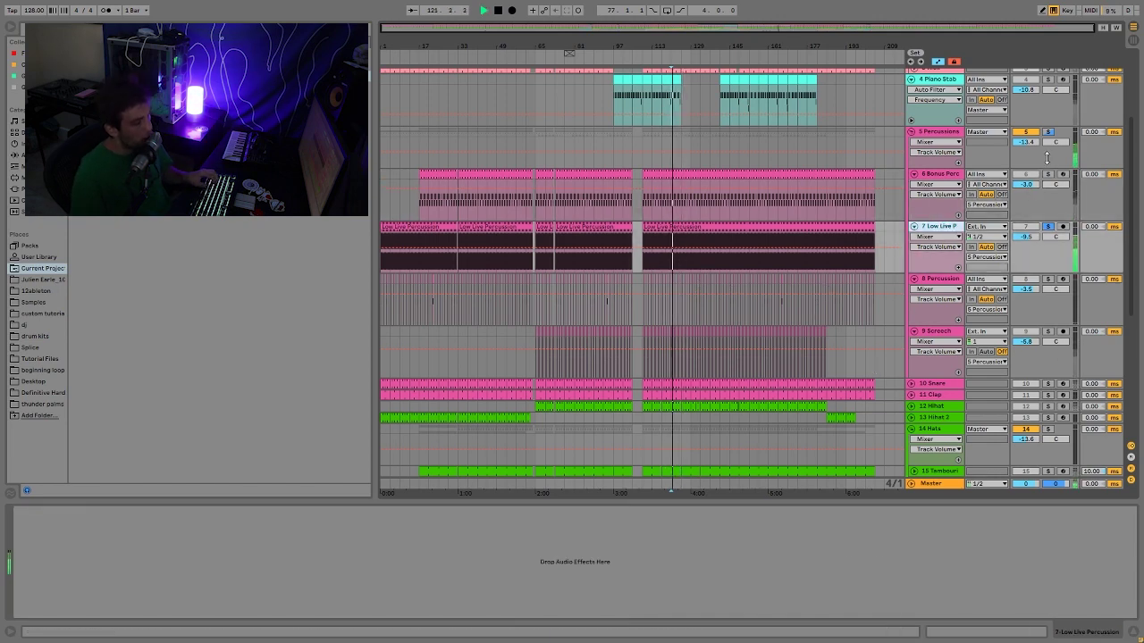
Add the Kick to the solo and listen to it together with the Low Live Percussion, then stop playback.
{"action": "scroll", "coordinate": [1053, 227], "scroll_direction": "up", "scroll_amount": 2}
{"action": "scroll", "coordinate": [1053, 227], "scroll_direction": "up", "scroll_amount": 2}
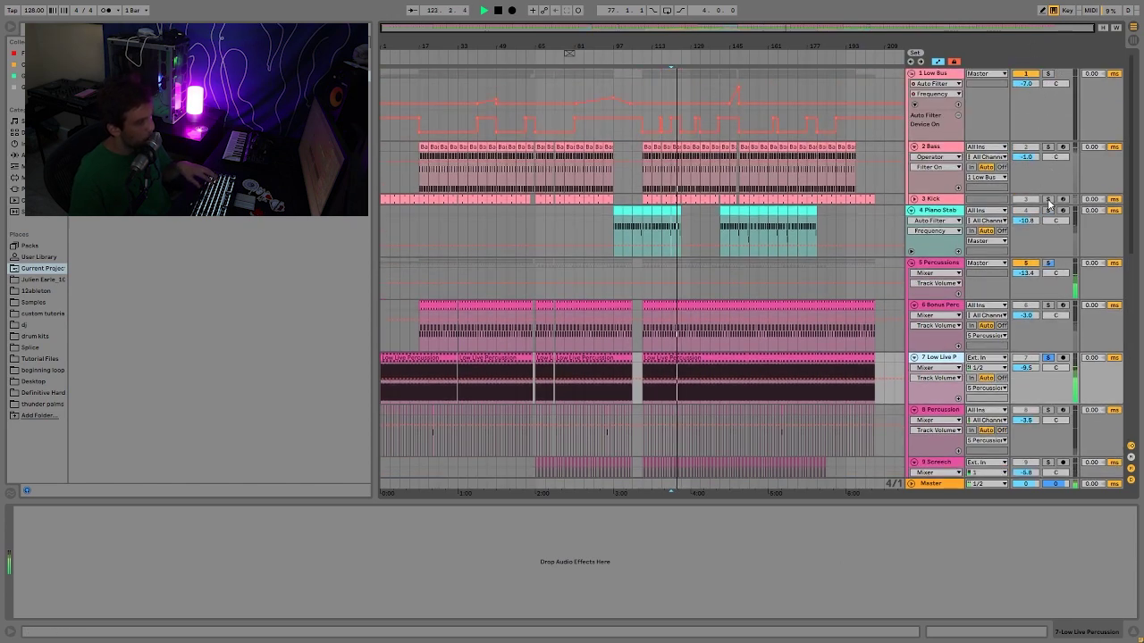
{"action": "scroll", "coordinate": [1050, 206], "scroll_direction": "down", "scroll_amount": 2}
{"action": "scroll", "coordinate": [1050, 205], "scroll_direction": "down", "scroll_amount": 2}
{"action": "scroll", "coordinate": [1048, 207], "scroll_direction": "up", "scroll_amount": 2}
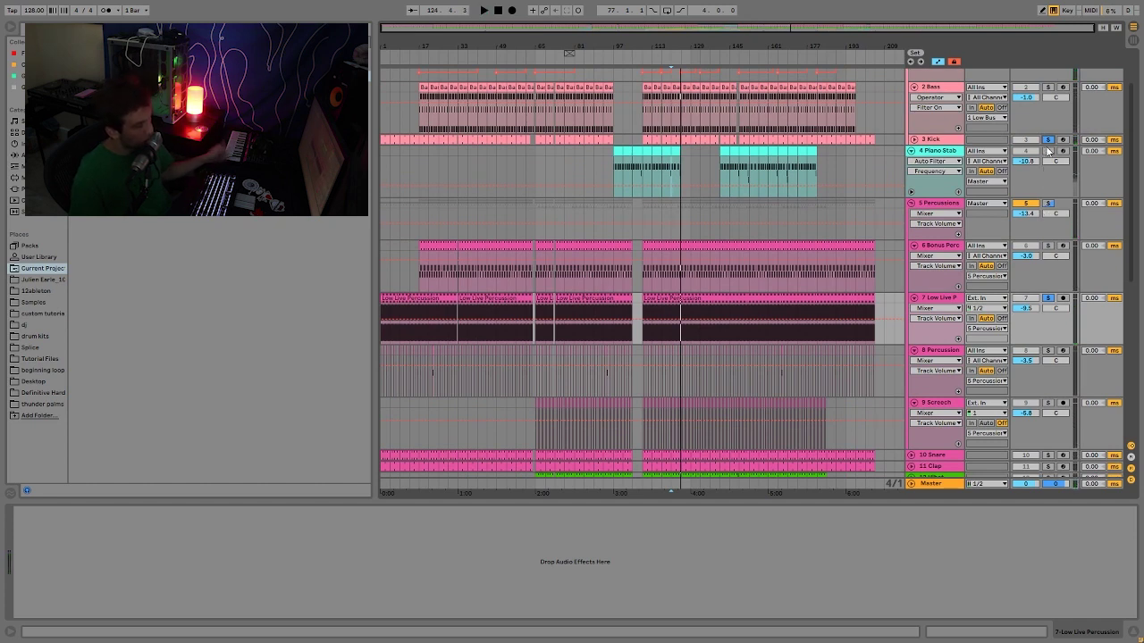
Play the Percussion track soloed from bar 121, adding the Kick and then the Bonus Perc to the solo.
{"action": "key", "text": "space"}
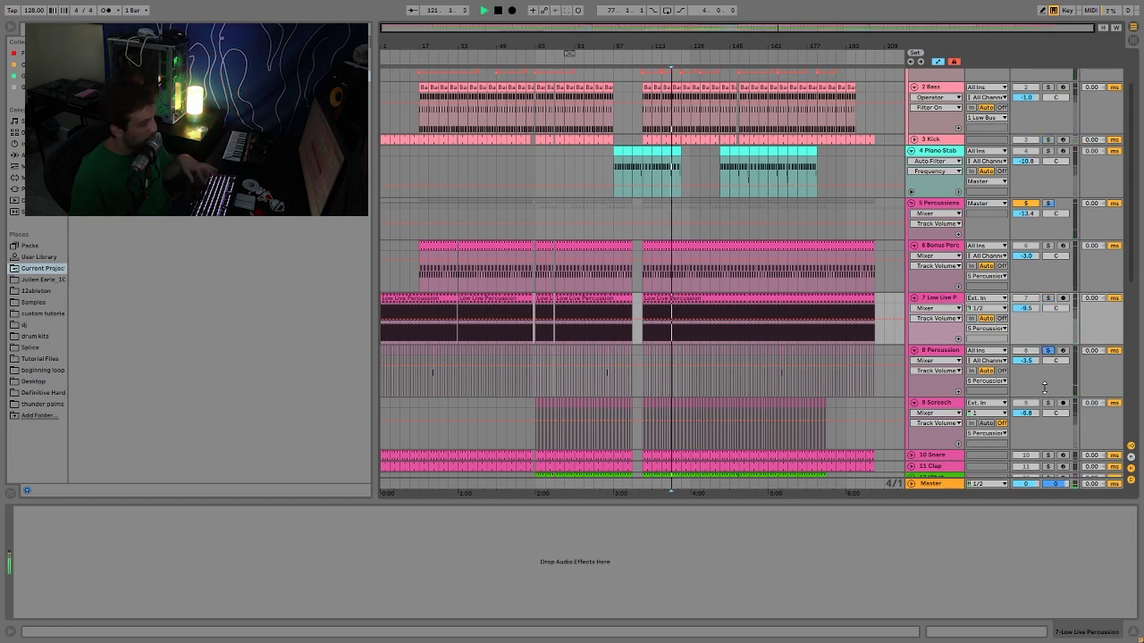
{"action": "scroll", "coordinate": [1045, 286], "scroll_direction": "up", "scroll_amount": 1}
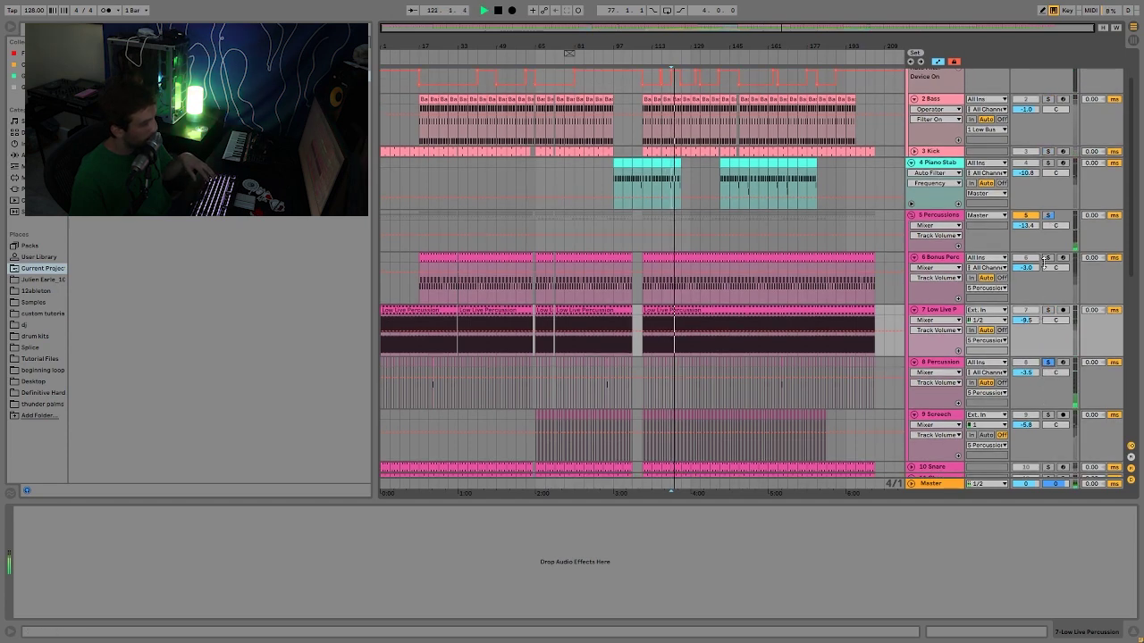
{"action": "scroll", "coordinate": [1048, 215], "scroll_direction": "up", "scroll_amount": 3}
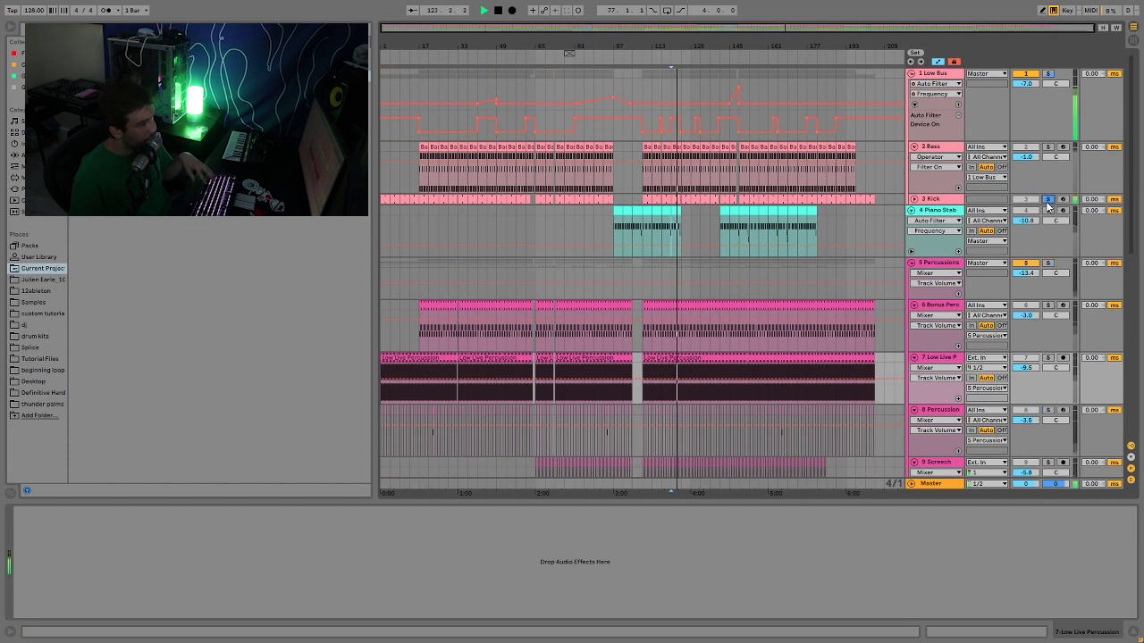
{"action": "scroll", "coordinate": [1048, 202], "scroll_direction": "down", "scroll_amount": 3}
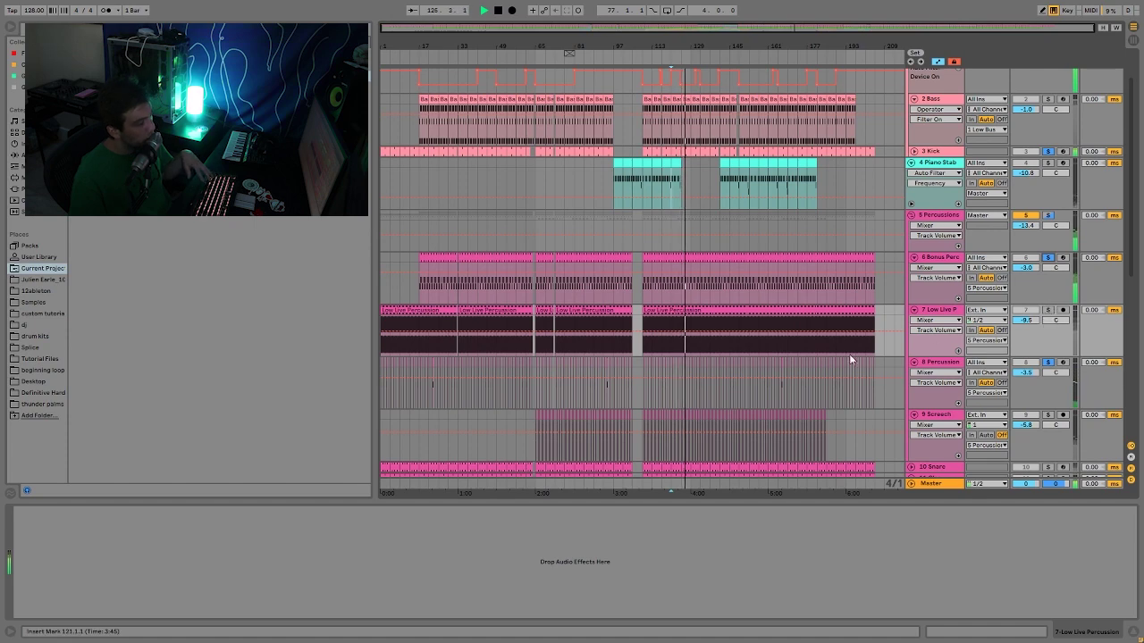
{"action": "scroll", "coordinate": [817, 336], "scroll_direction": "down", "scroll_amount": 3}
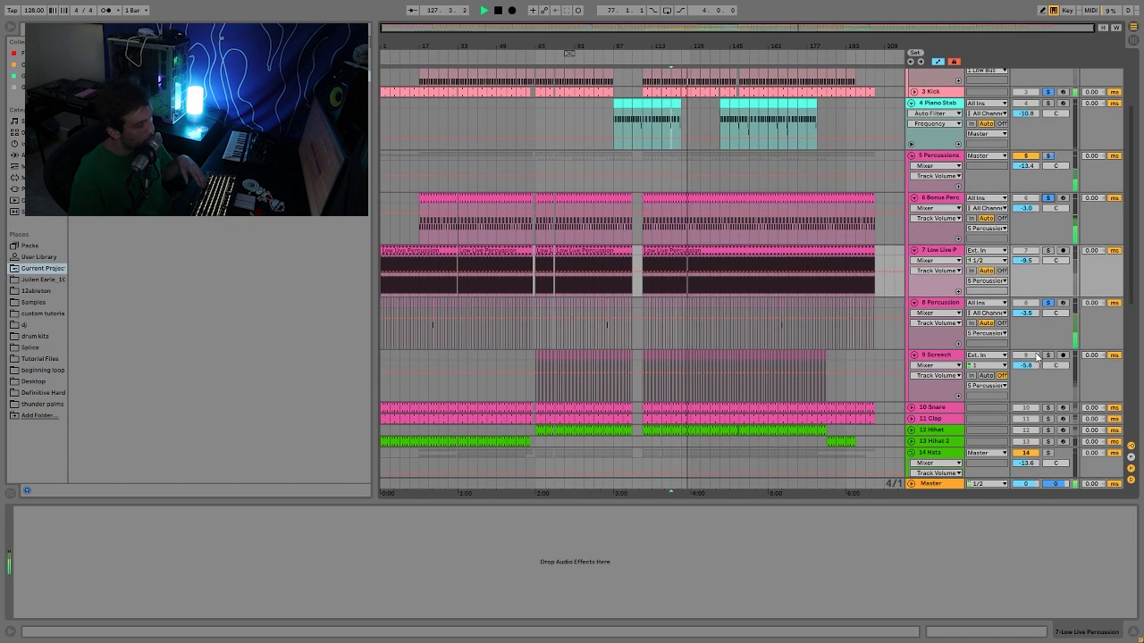
Display the Screech track's effects and play it soloed from bar 121, first alone and then with the Kick, and stop.
{"action": "left_click", "coordinate": [938, 360]}
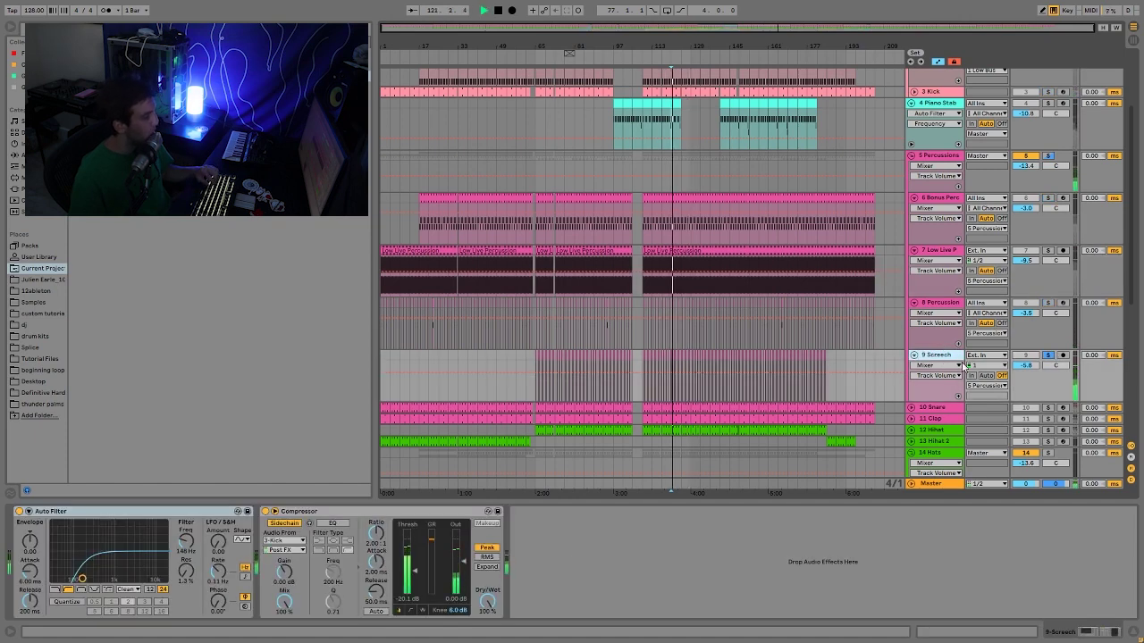
{"action": "scroll", "coordinate": [1052, 230], "scroll_direction": "up", "scroll_amount": 4}
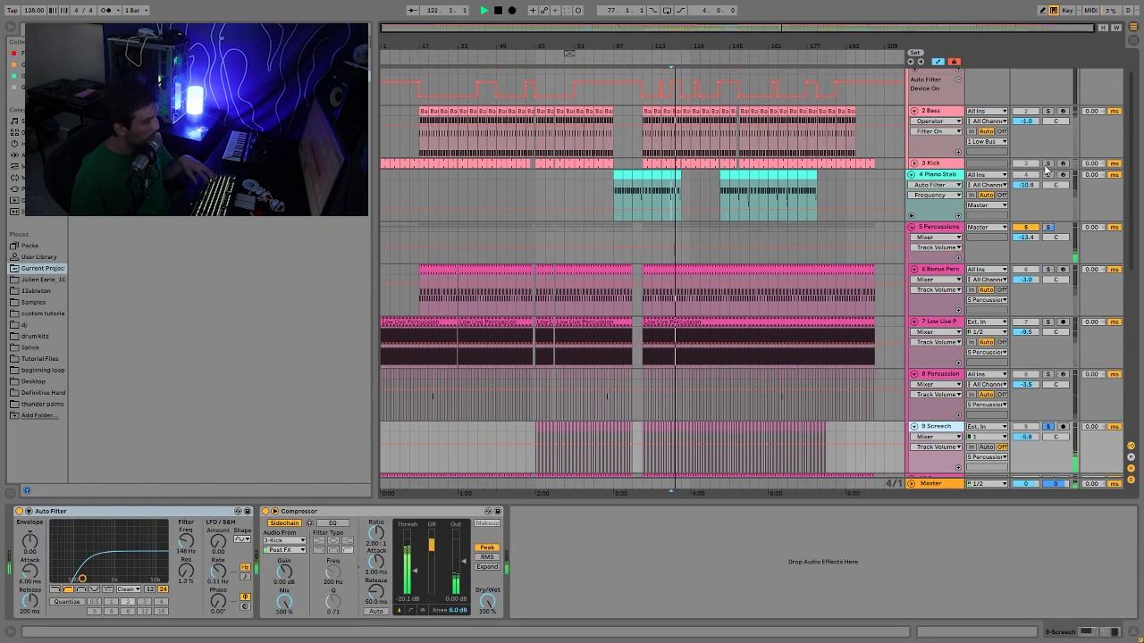
{"action": "left_click", "coordinate": [1048, 164], "text": "ctrl"}
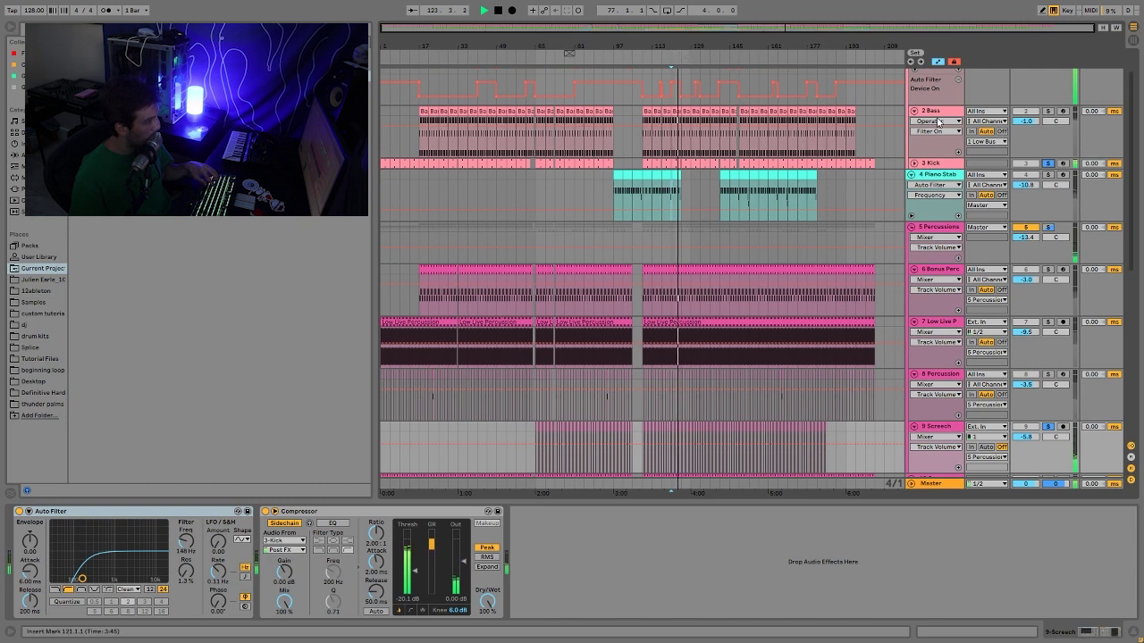
{"action": "key", "text": "space"}
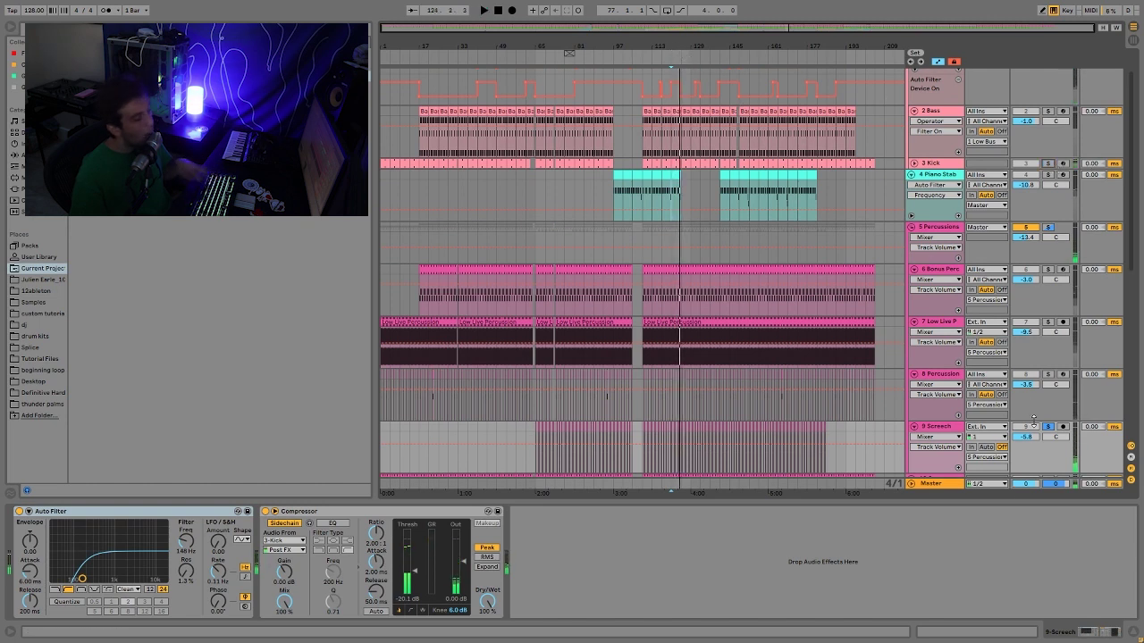
Play the whole Percussions group soloed from bar 121, unsolo it to hear the full mix, and stop playback.
{"action": "left_click", "coordinate": [1049, 229]}
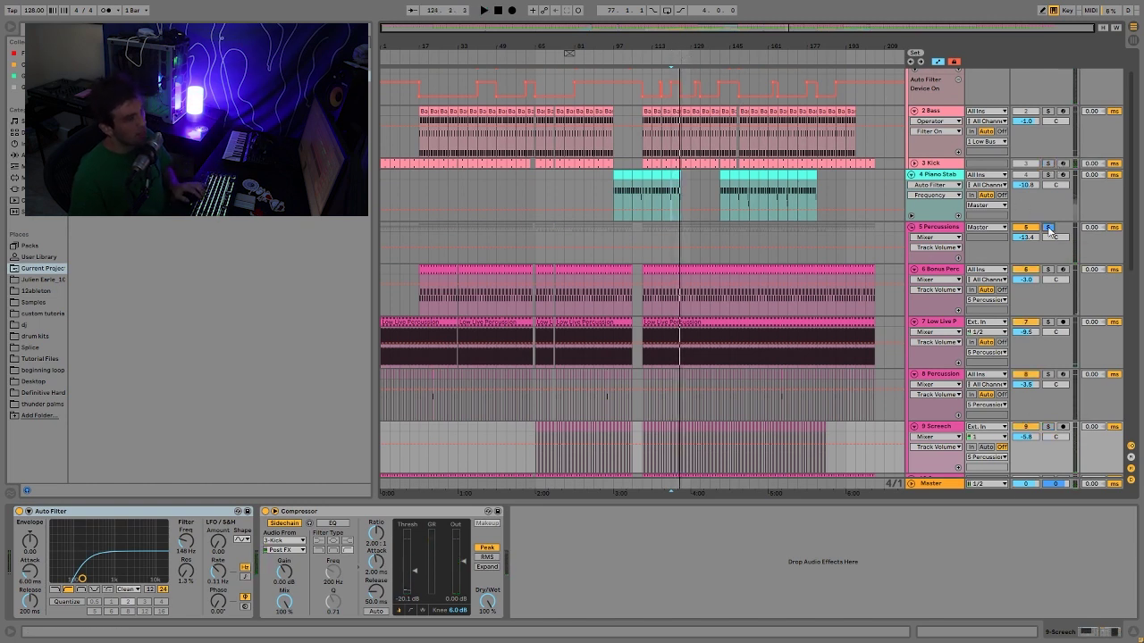
{"action": "key", "text": "space"}
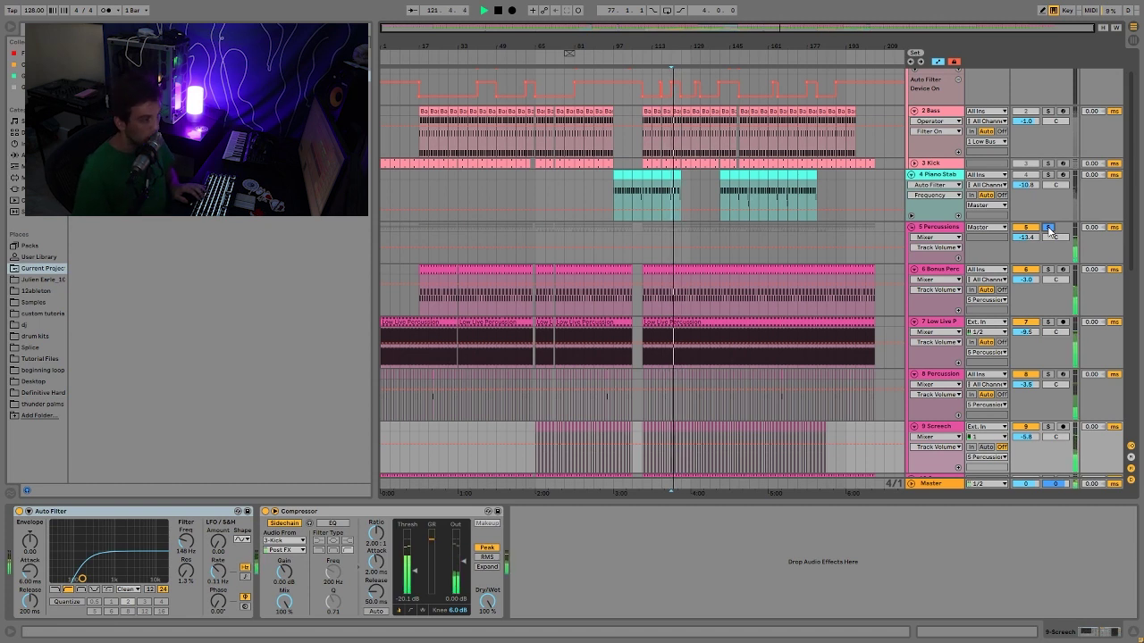
{"action": "left_click", "coordinate": [1049, 229]}
{"action": "key", "text": "space"}
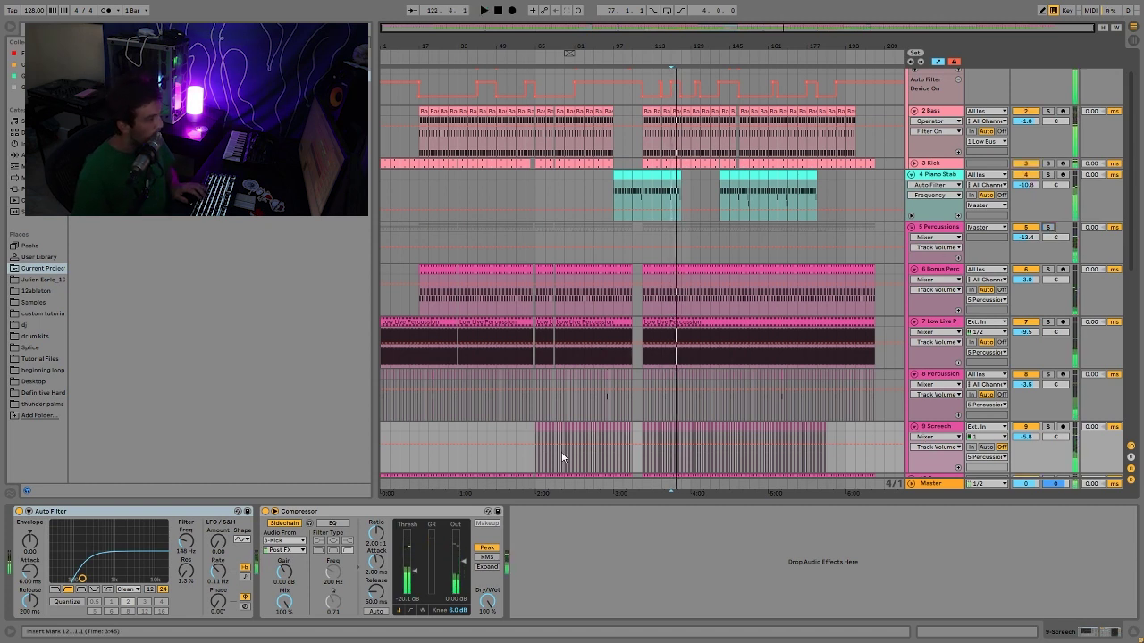
Play the full mix briefly from around bar 70, then stop.
{"action": "left_click", "coordinate": [542, 469]}
{"action": "key", "text": "space"}
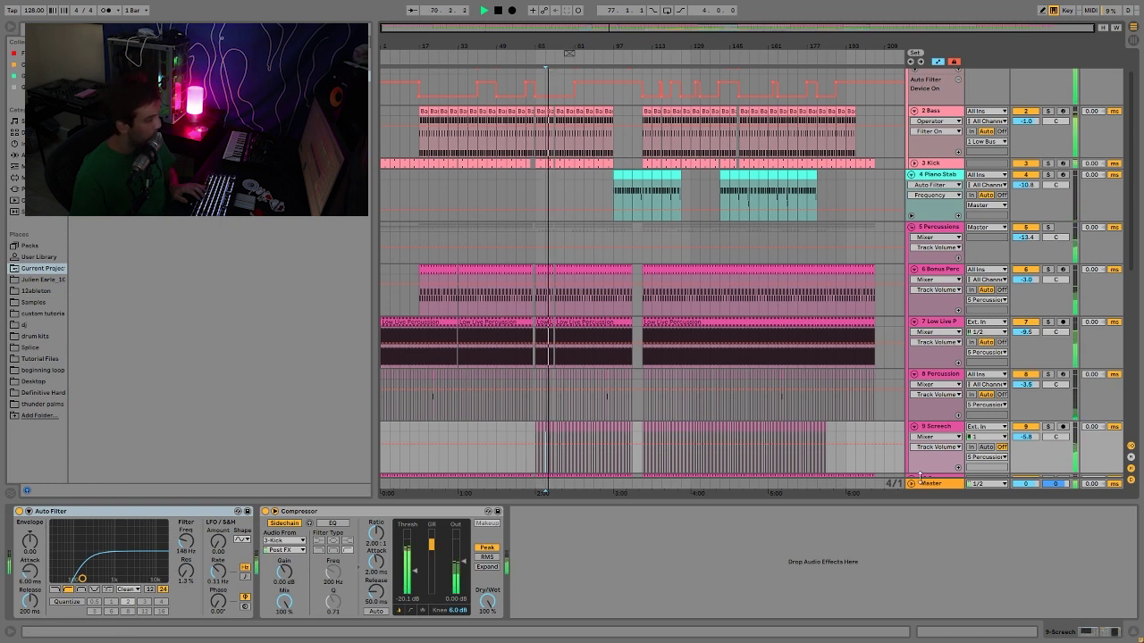
{"action": "key", "text": "space"}
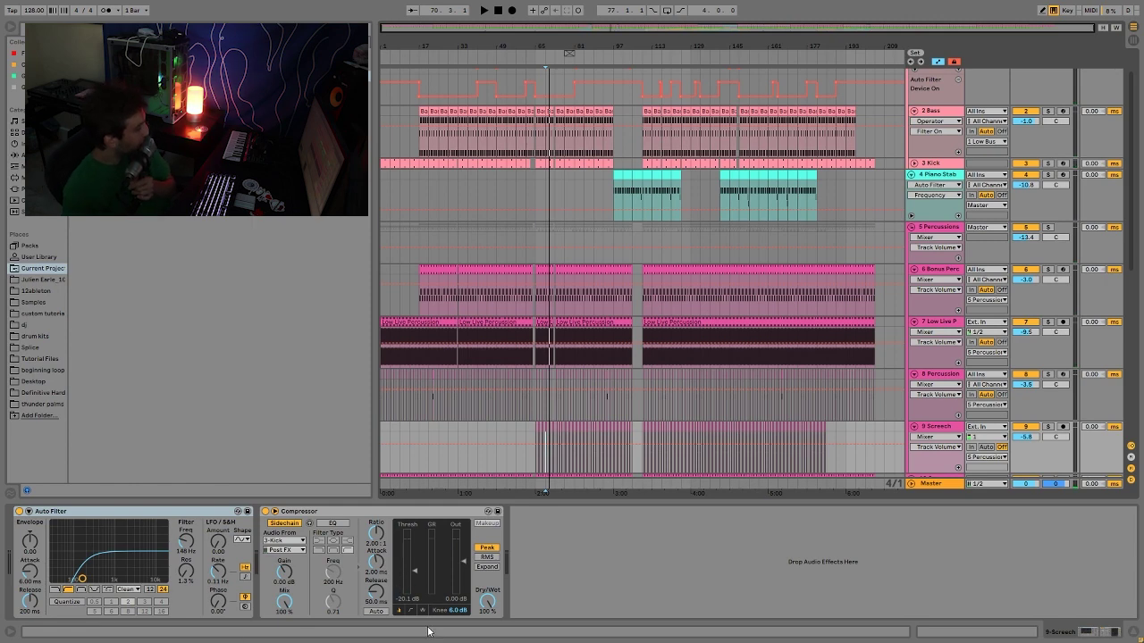
Display the Percussions group's effects and delete the Bass Kleph's Easy Wash Out rack from the chain.
{"action": "left_click", "coordinate": [944, 230]}
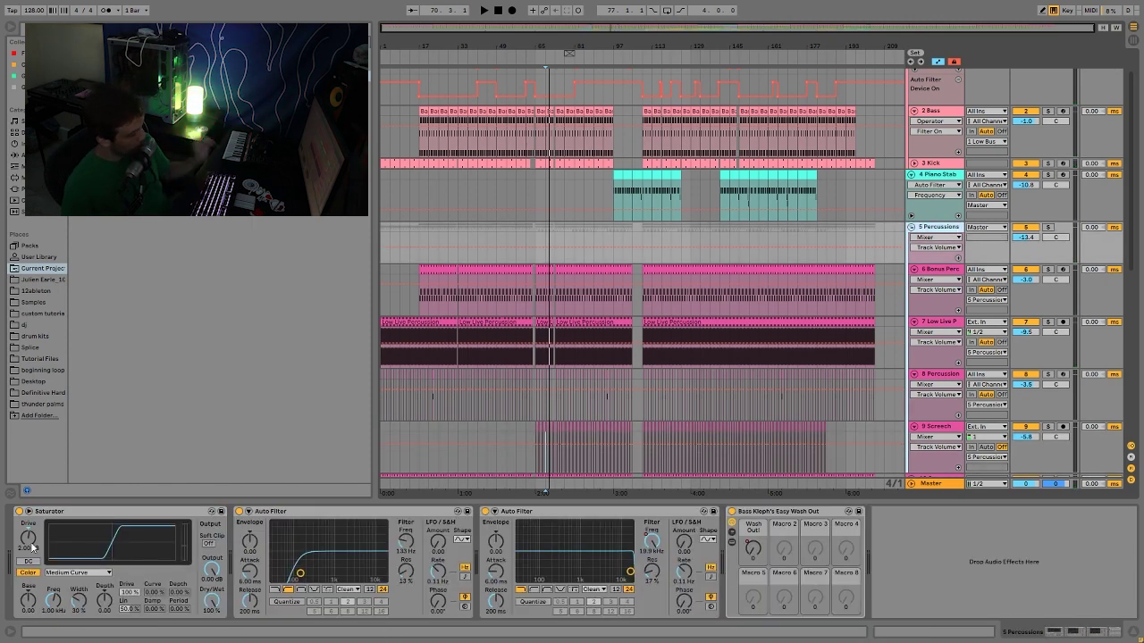
{"action": "left_click", "coordinate": [762, 512]}
{"action": "key", "text": "Delete"}
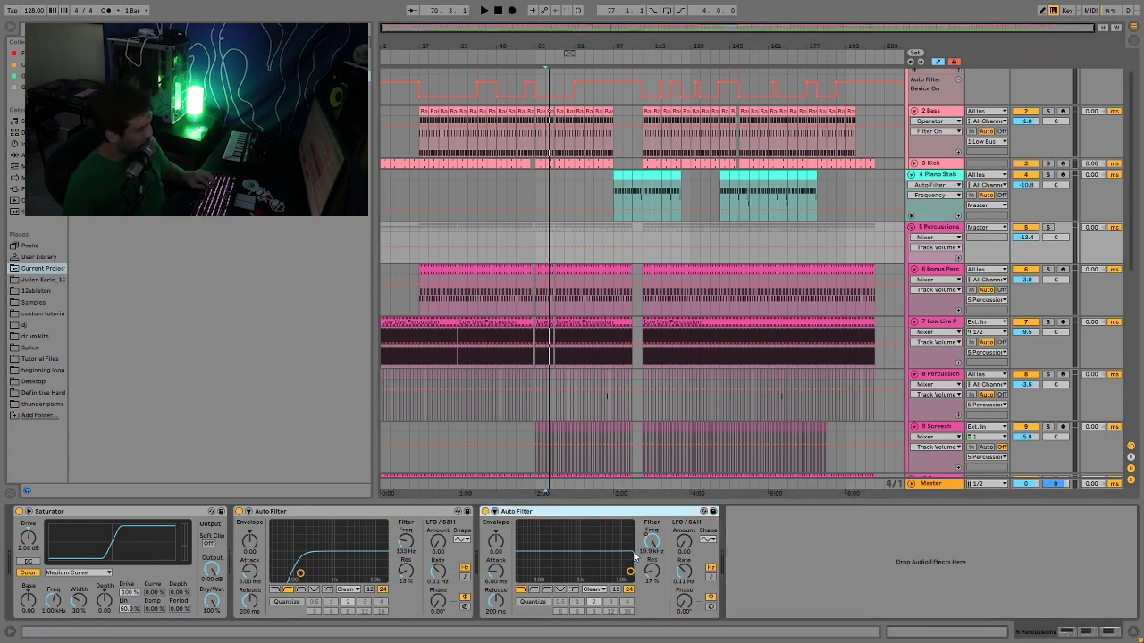
Show the Frequency automation of the Percussions group's second Auto Filter, play from bar 97, and stop.
{"action": "left_click", "coordinate": [658, 546]}
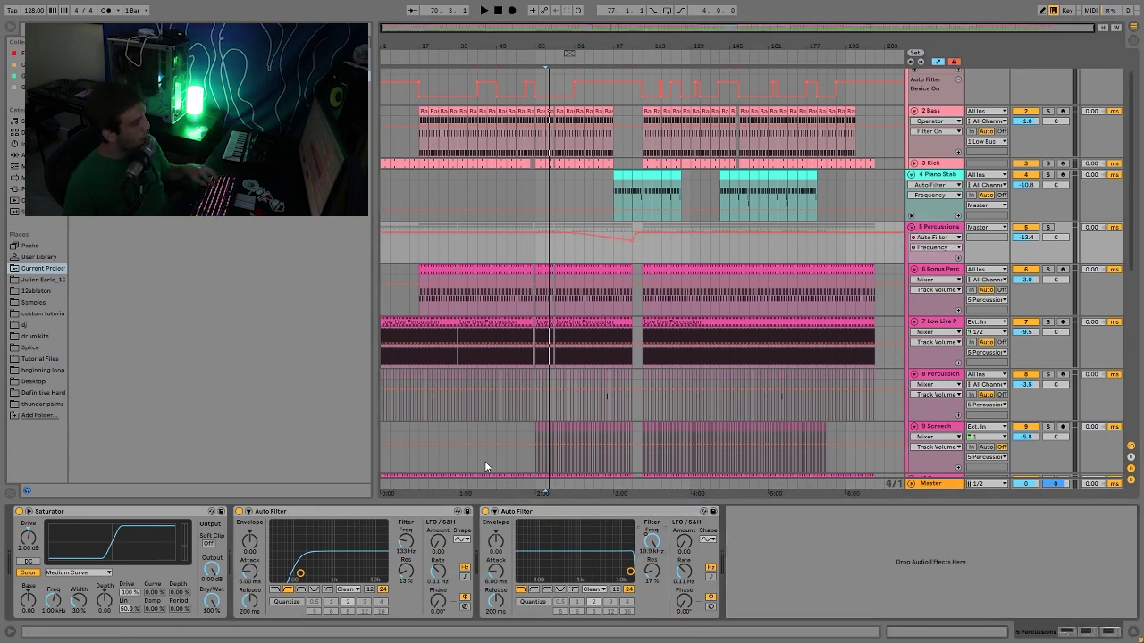
{"action": "left_click", "coordinate": [616, 258]}
{"action": "key", "text": "space"}
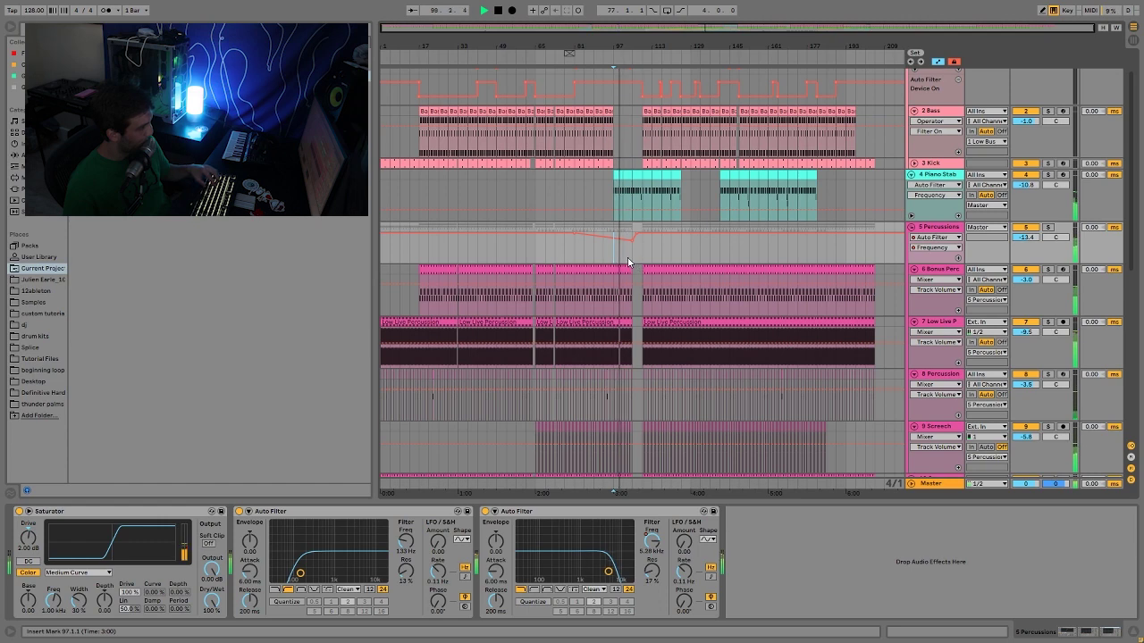
{"action": "key", "text": "space"}
Play the Snare and Clap tracks soloed from bar 97, unfold both in the arrangement, and stop.
{"action": "scroll", "coordinate": [949, 367], "scroll_direction": "down", "scroll_amount": 5}
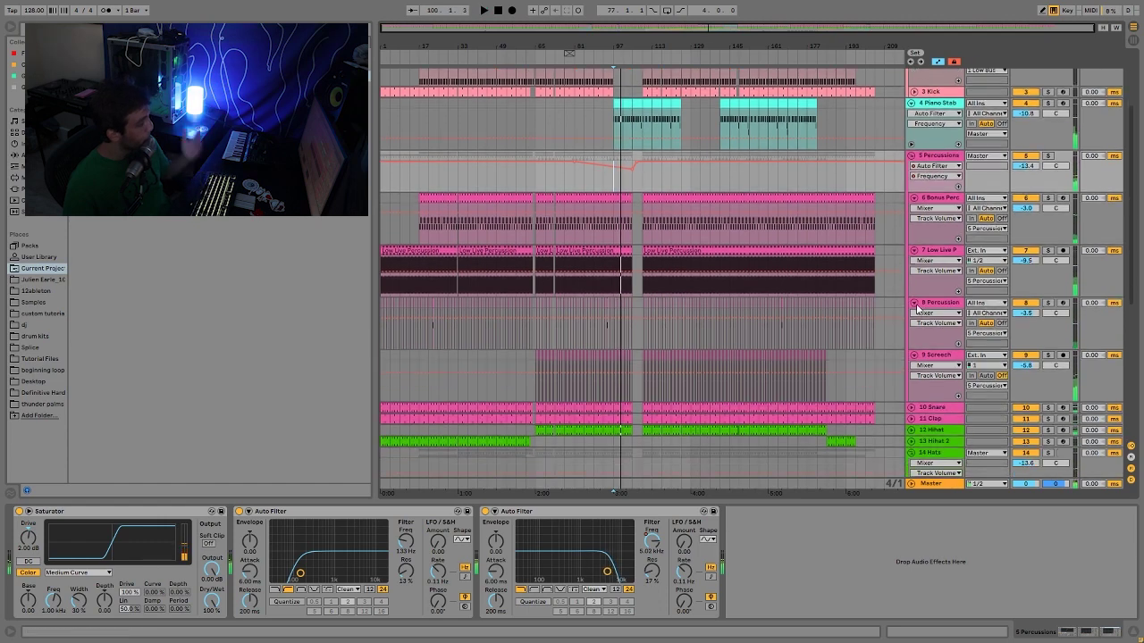
{"action": "left_click", "coordinate": [1048, 348]}
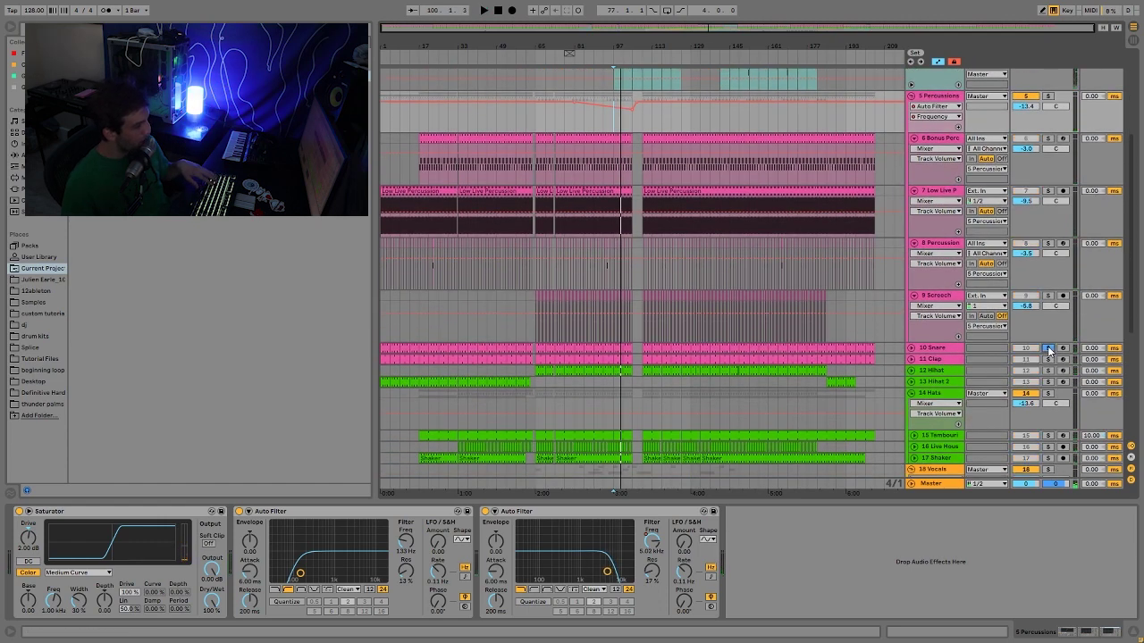
{"action": "key", "text": "space"}
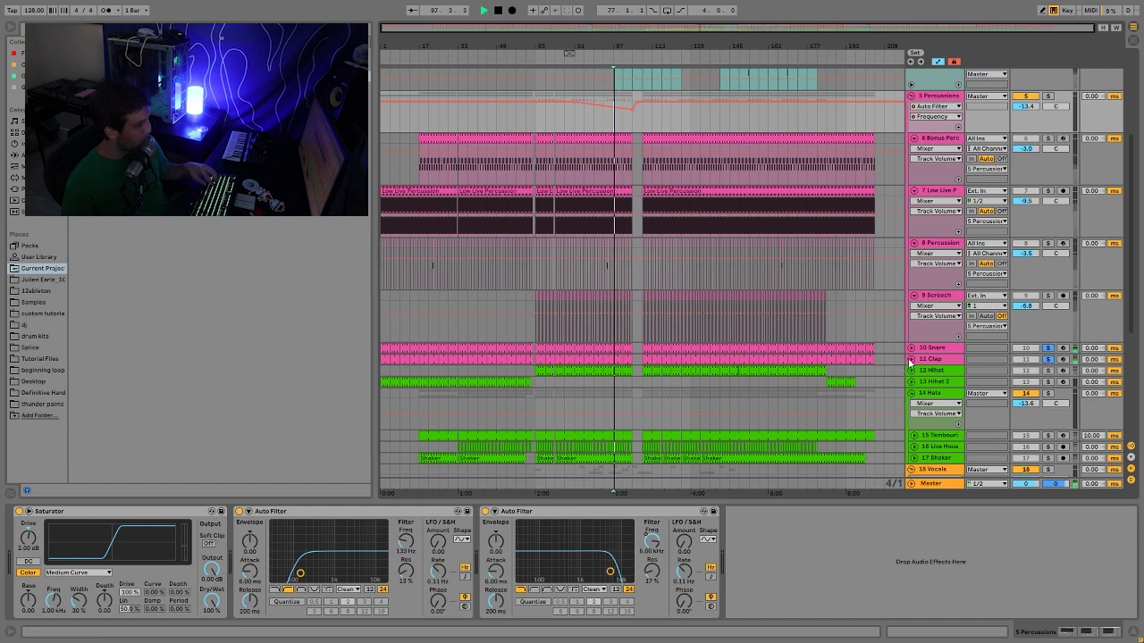
{"action": "left_click", "coordinate": [911, 357]}
{"action": "scroll", "coordinate": [717, 400], "scroll_direction": "down", "scroll_amount": 3}
{"action": "key", "text": "space"}
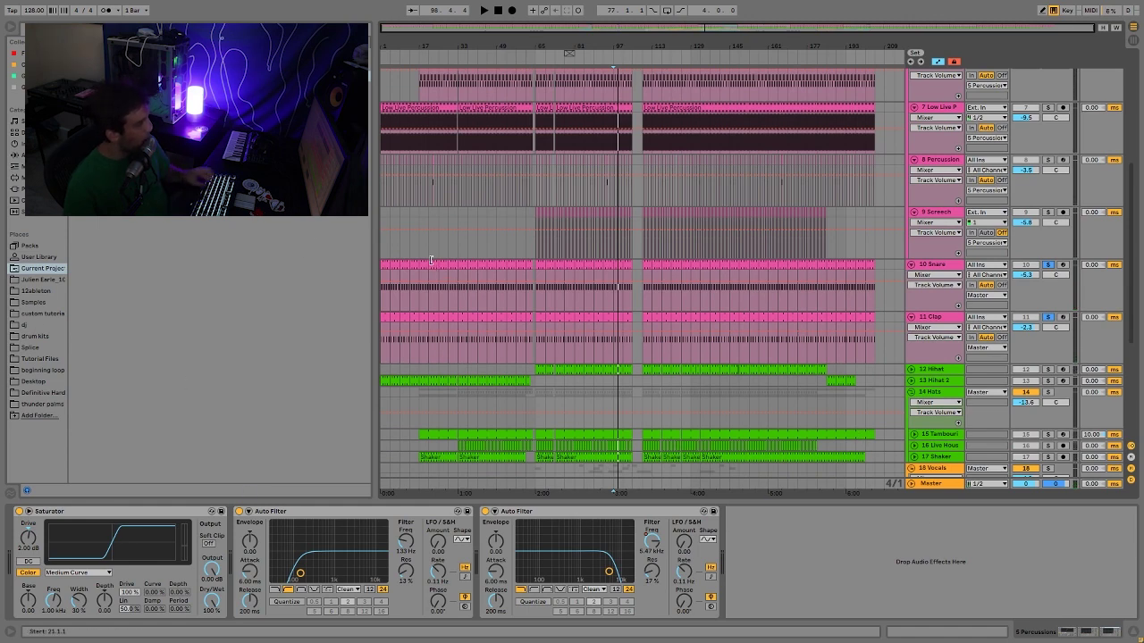
Display the Snare and Clap samples during soloed playback, unsolo them to hear the full mix, and stop.
{"action": "key", "text": "space"}
{"action": "left_click", "coordinate": [933, 266]}
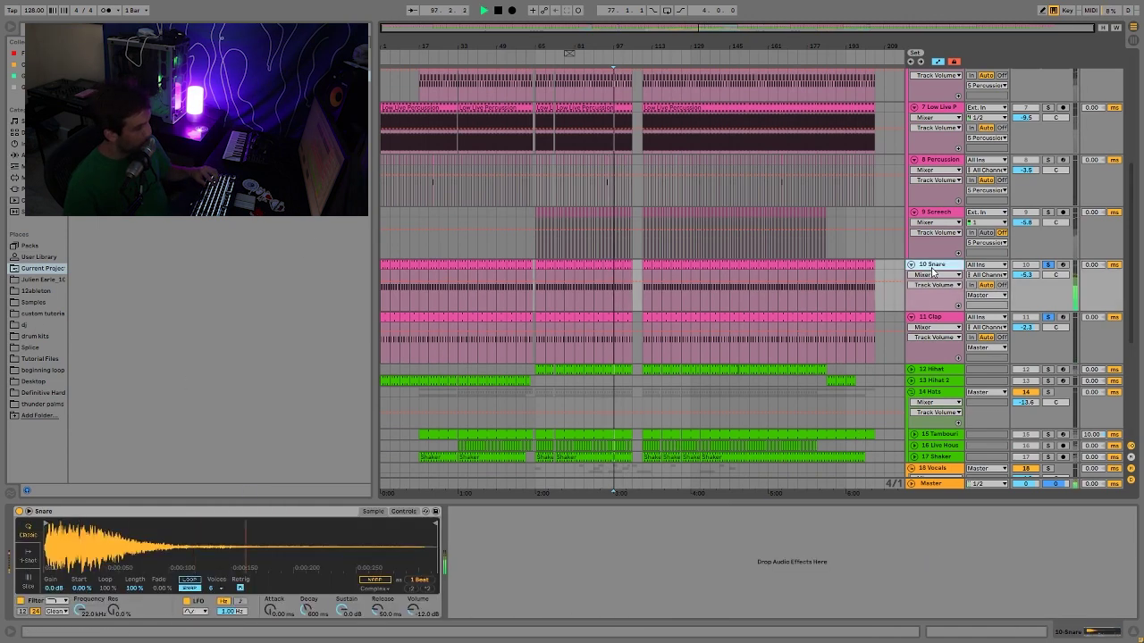
{"action": "left_click", "coordinate": [942, 332]}
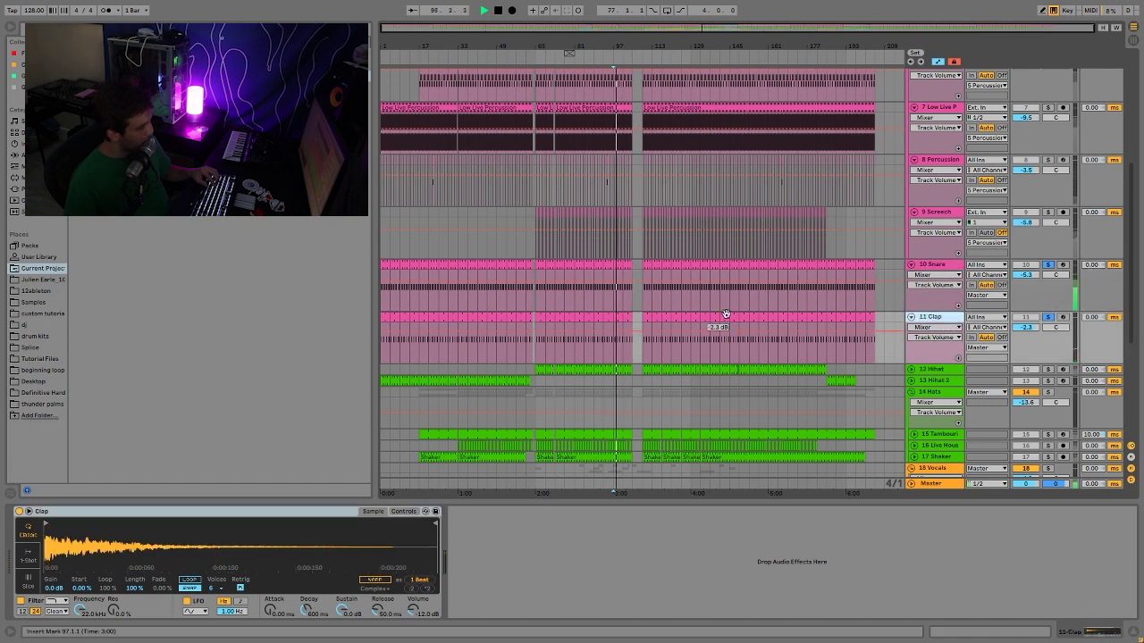
{"action": "left_click", "coordinate": [1051, 318]}
{"action": "key", "text": "space"}
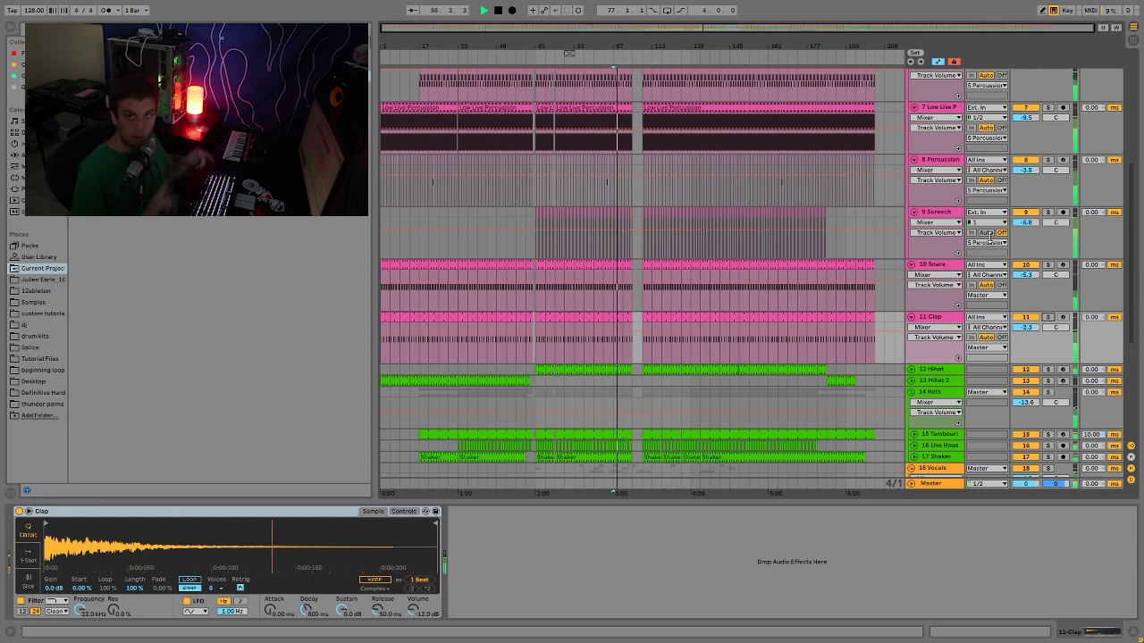
{"action": "key", "text": "space"}
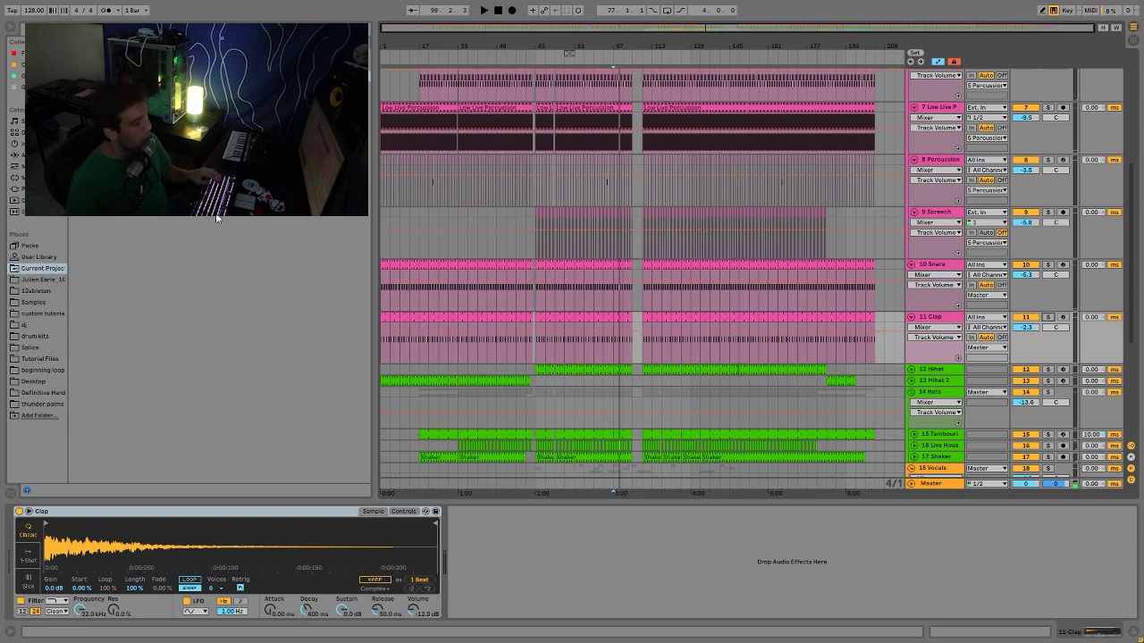
Display the Hihat track's Instrument Rack and EQ Eight, play the track soloed from bar 97, and stop.
{"action": "key", "text": "space"}
{"action": "scroll", "coordinate": [942, 383], "scroll_direction": "down", "scroll_amount": 3}
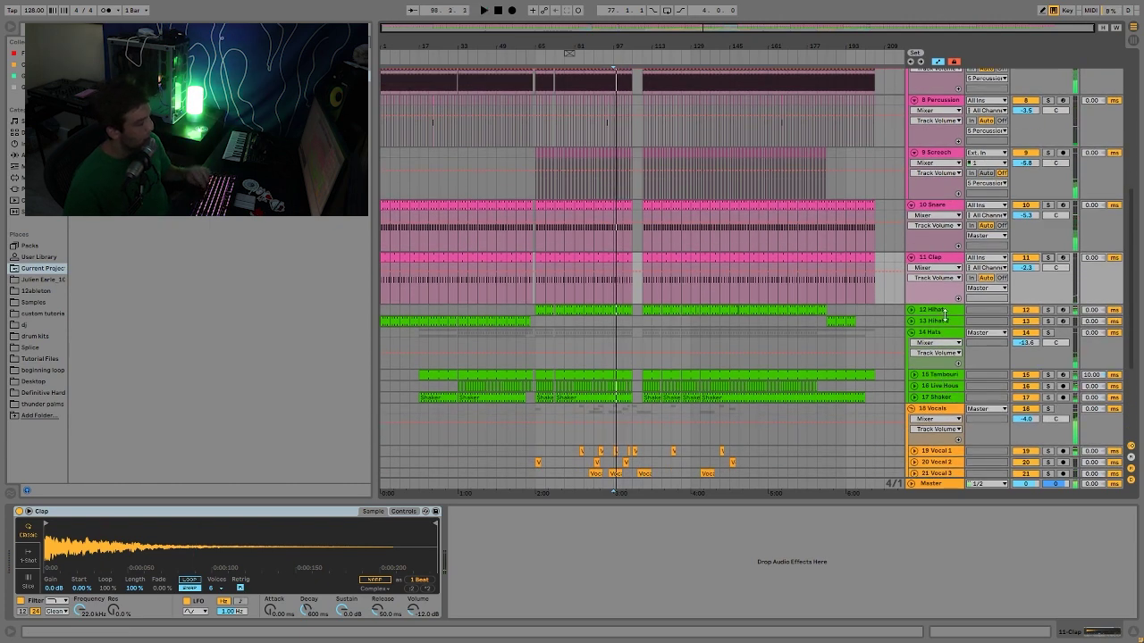
{"action": "left_click", "coordinate": [944, 310]}
{"action": "scroll", "coordinate": [961, 334], "scroll_direction": "down", "scroll_amount": 2}
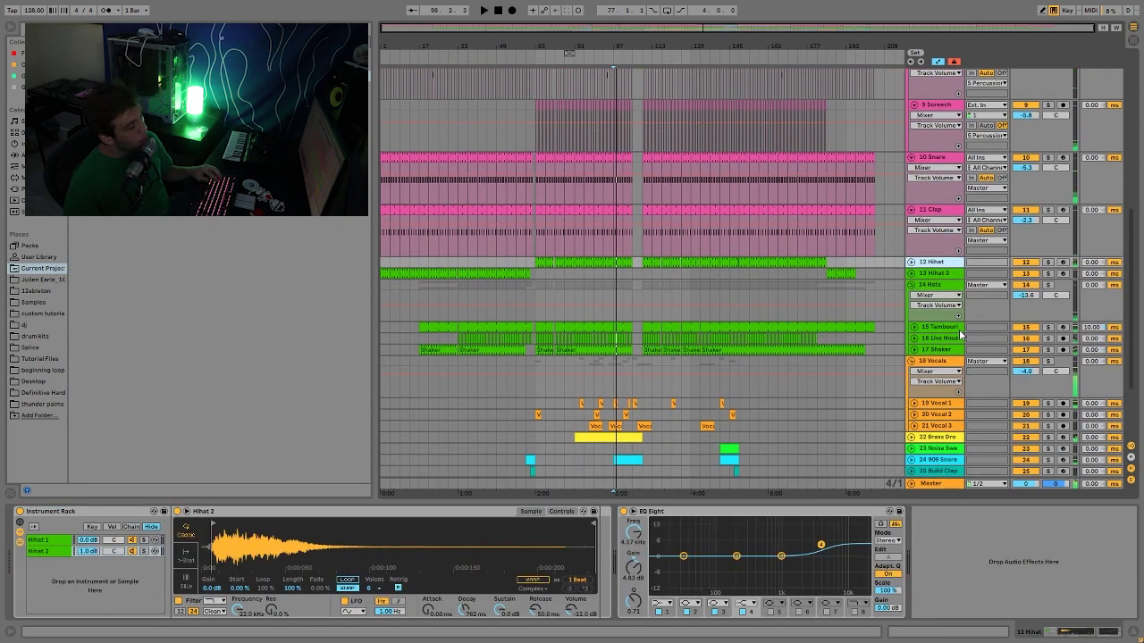
{"action": "left_click", "coordinate": [1049, 263]}
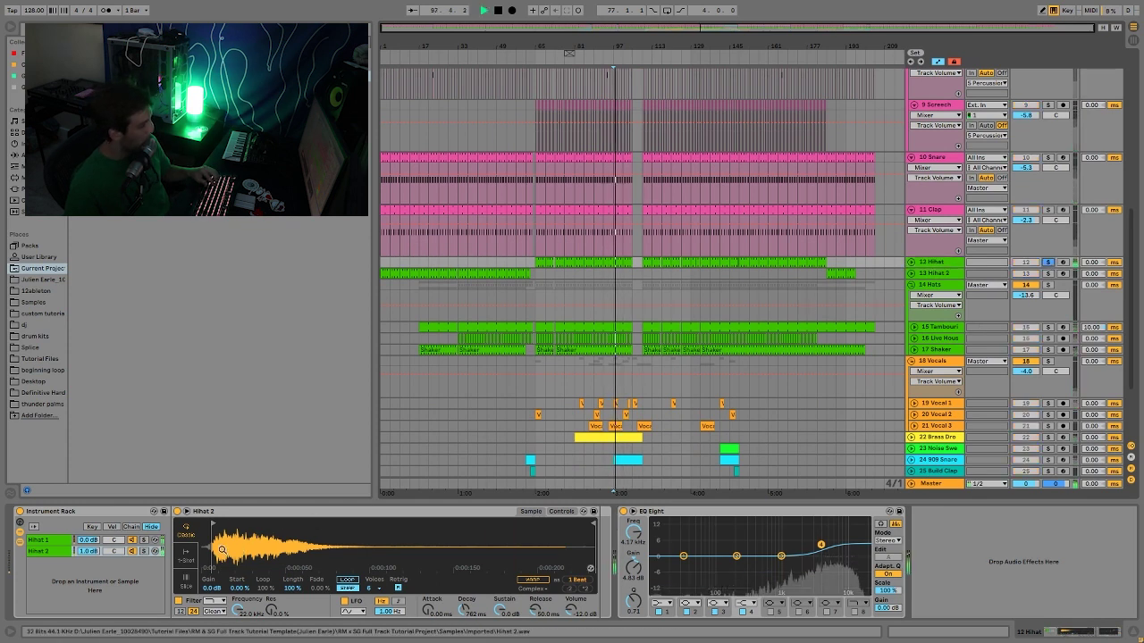
{"action": "key", "text": "space"}
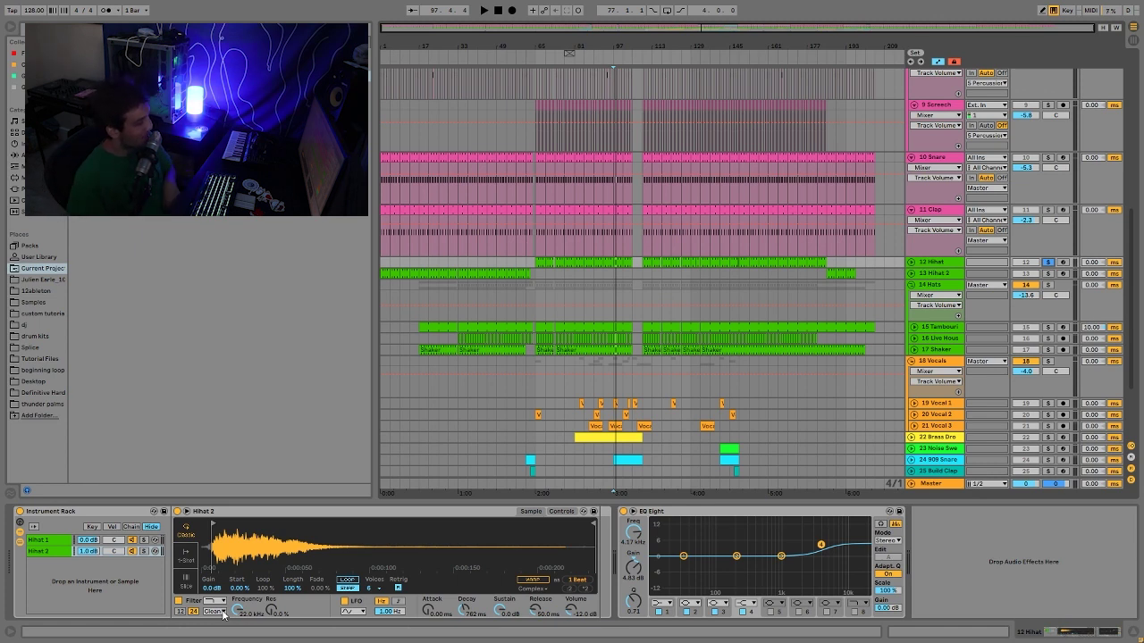
Unfold the Hihat track in the arrangement, play it soloed again, and stop.
{"action": "left_click", "coordinate": [911, 262]}
{"action": "key", "text": "space"}
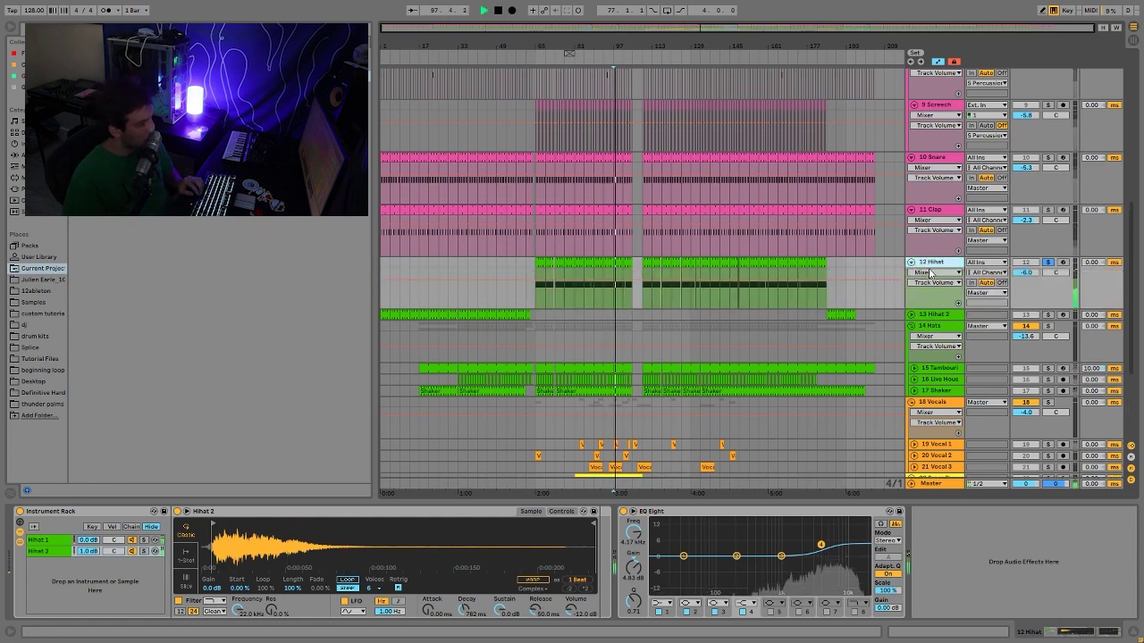
{"action": "key", "text": "space"}
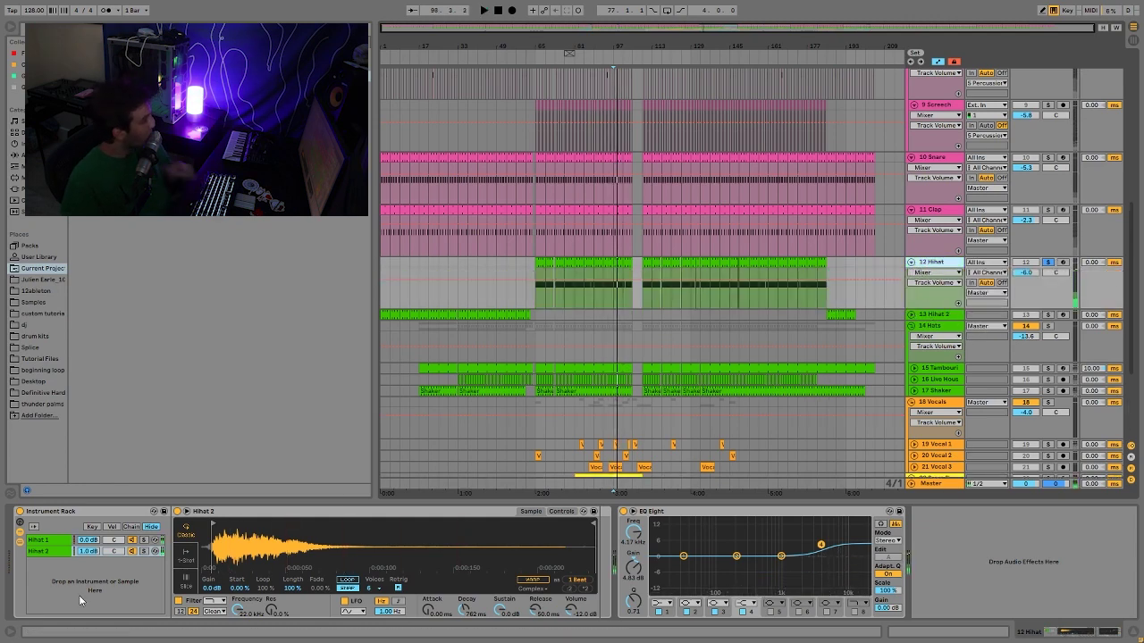
Play the Hihat 1 and Hihat 2 chains soloed in turn, viewing their sampler controls, and unsolo them to hear both layers.
{"action": "left_click", "coordinate": [146, 550]}
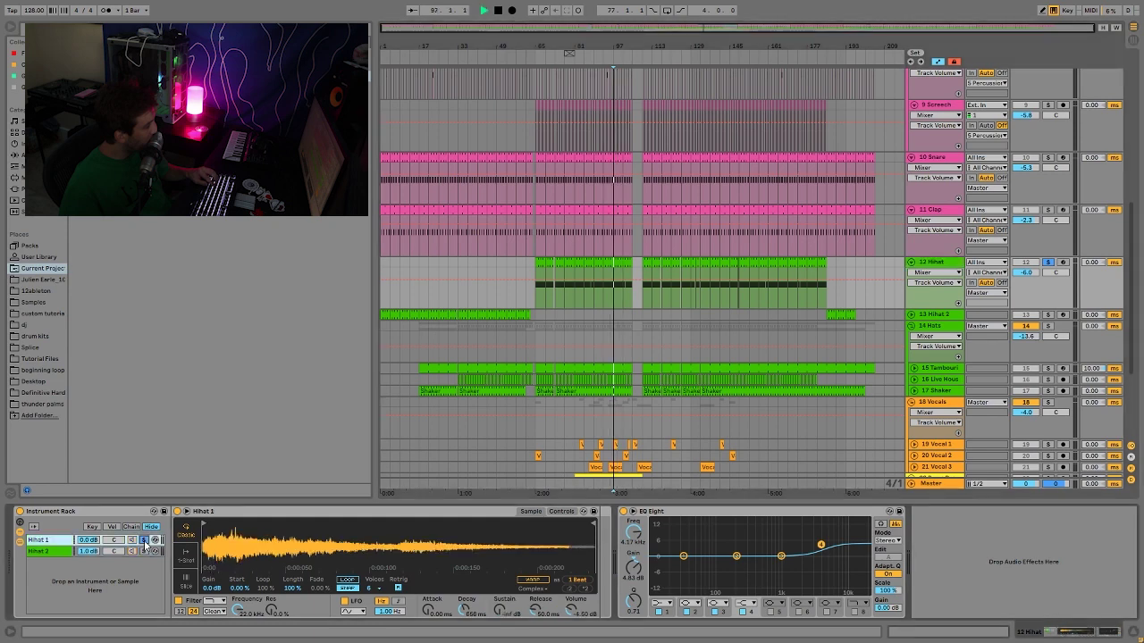
{"action": "key", "text": "space"}
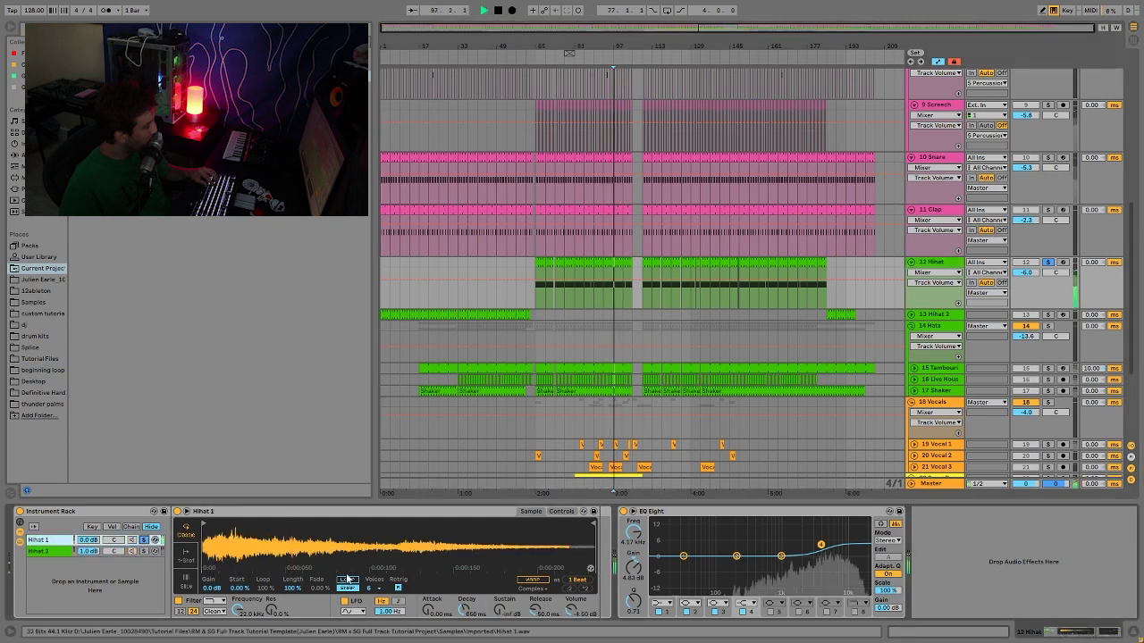
{"action": "left_click", "coordinate": [561, 511]}
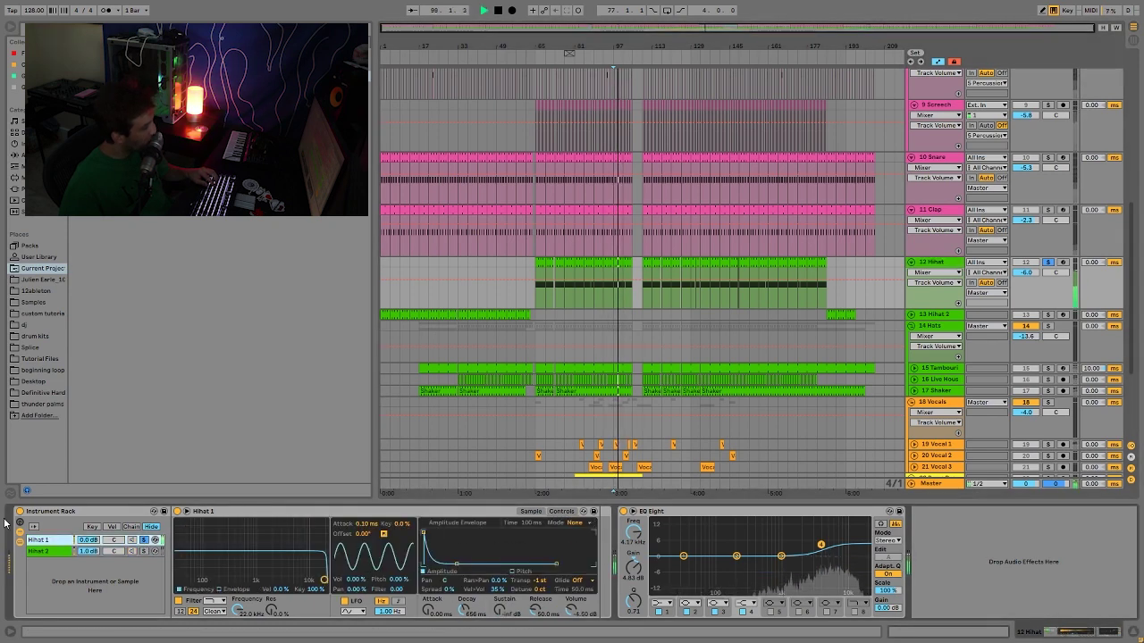
{"action": "left_click", "coordinate": [145, 551]}
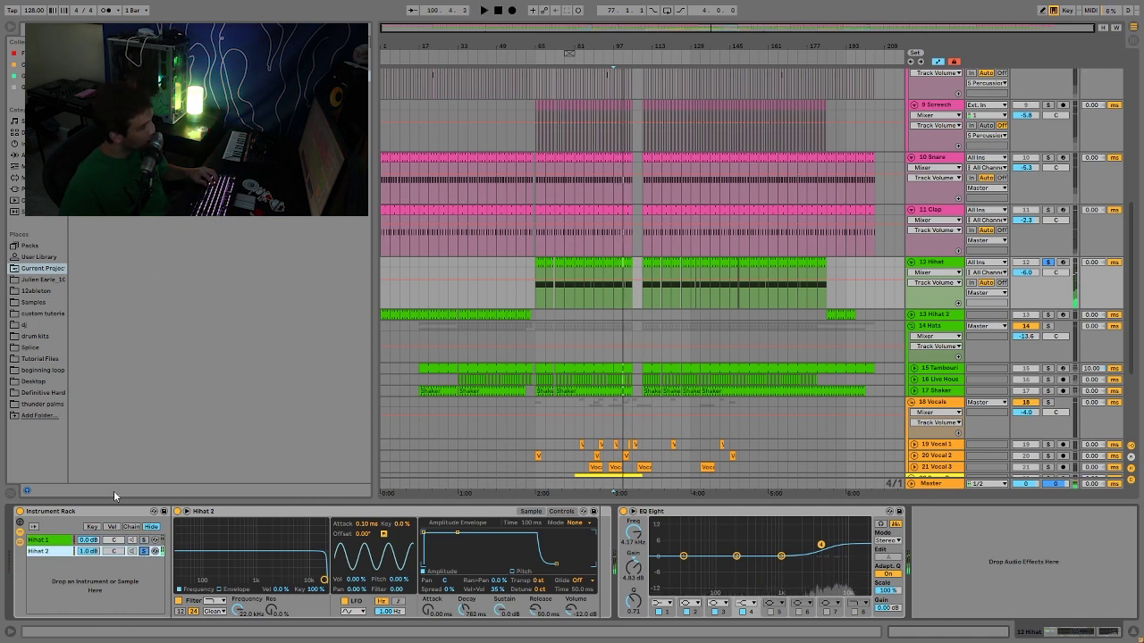
{"action": "left_click", "coordinate": [143, 552]}
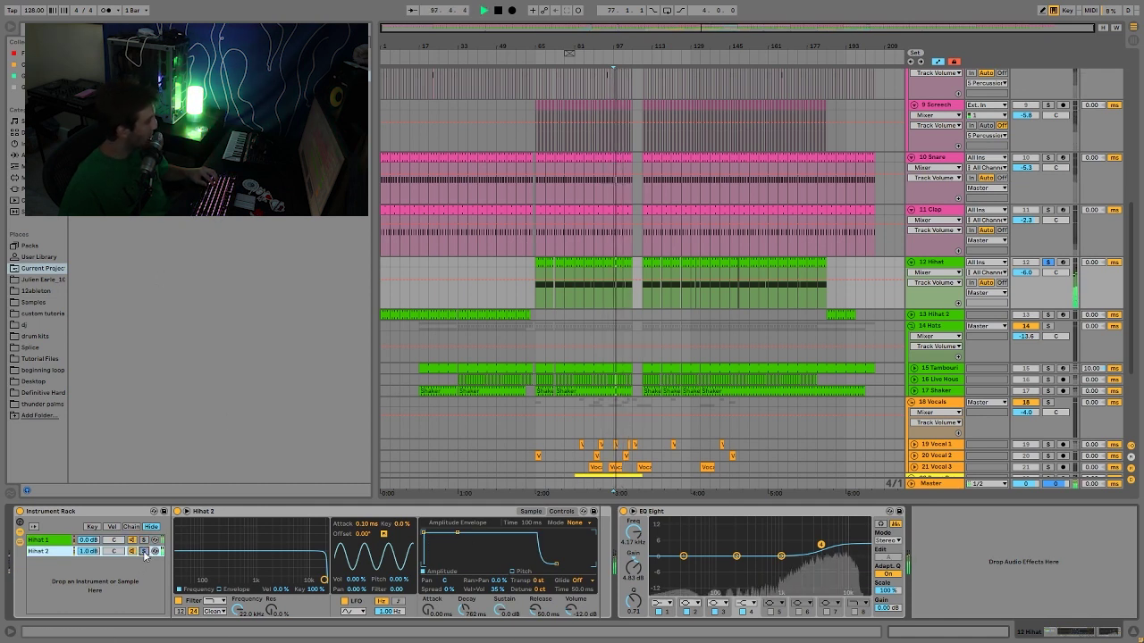
{"action": "key", "text": "space"}
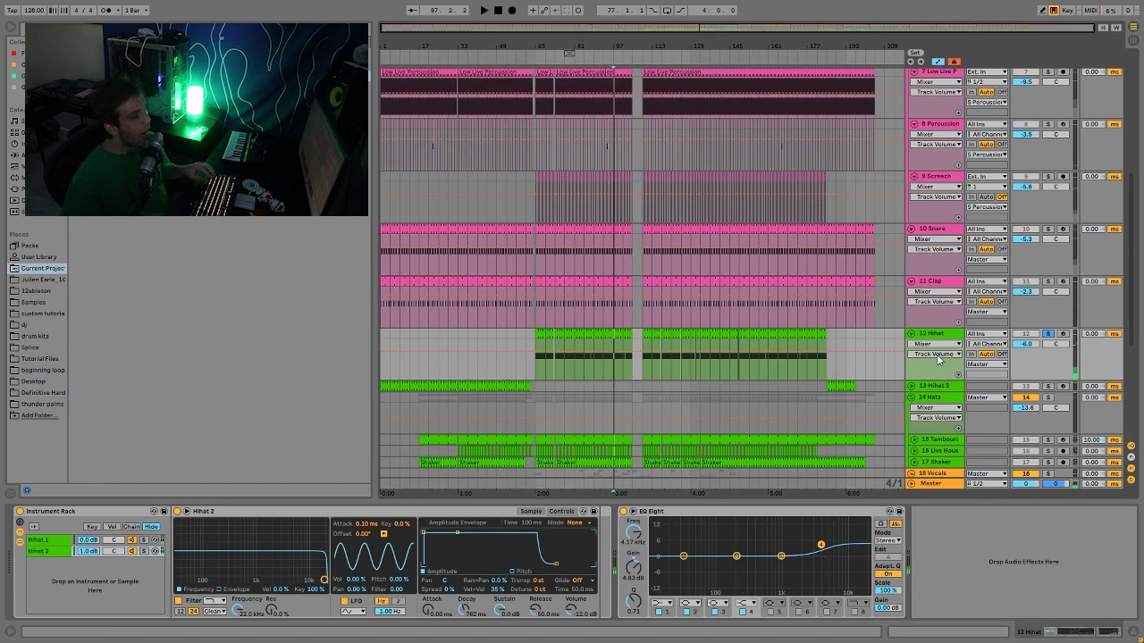
Add the Kick and Snare to the Hihat solo while playing from bar 97, then stop.
{"action": "scroll", "coordinate": [1043, 300], "scroll_direction": "up", "scroll_amount": 3}
{"action": "scroll", "coordinate": [1050, 230], "scroll_direction": "up", "scroll_amount": 8}
{"action": "key", "text": "space"}
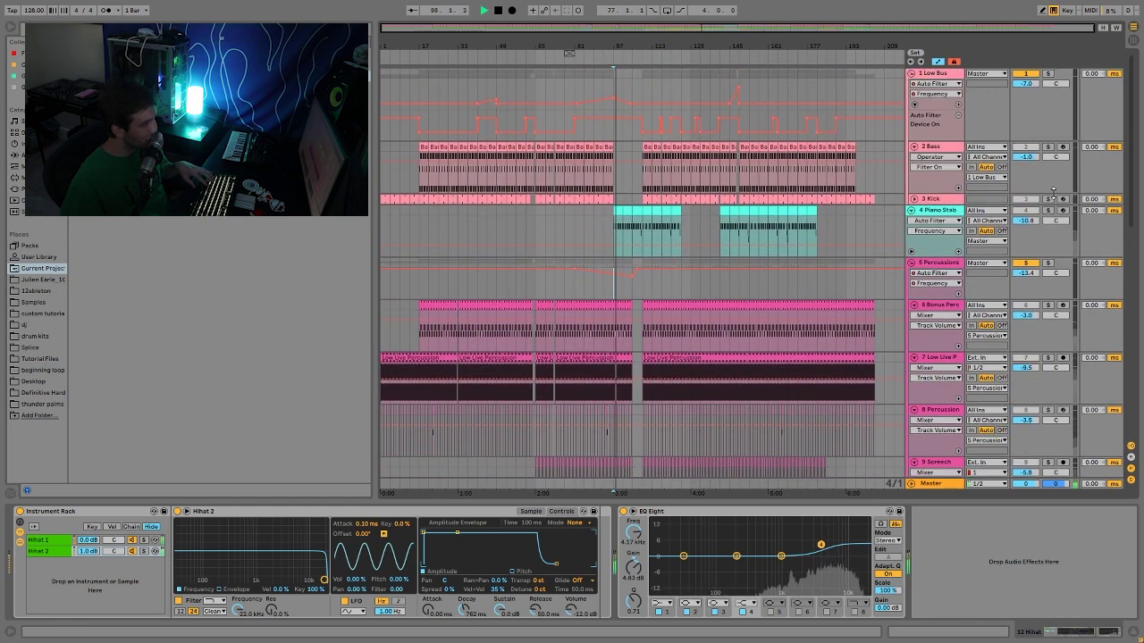
{"action": "scroll", "coordinate": [1053, 209], "scroll_direction": "down", "scroll_amount": 1}
{"action": "scroll", "coordinate": [1052, 204], "scroll_direction": "down", "scroll_amount": 4}
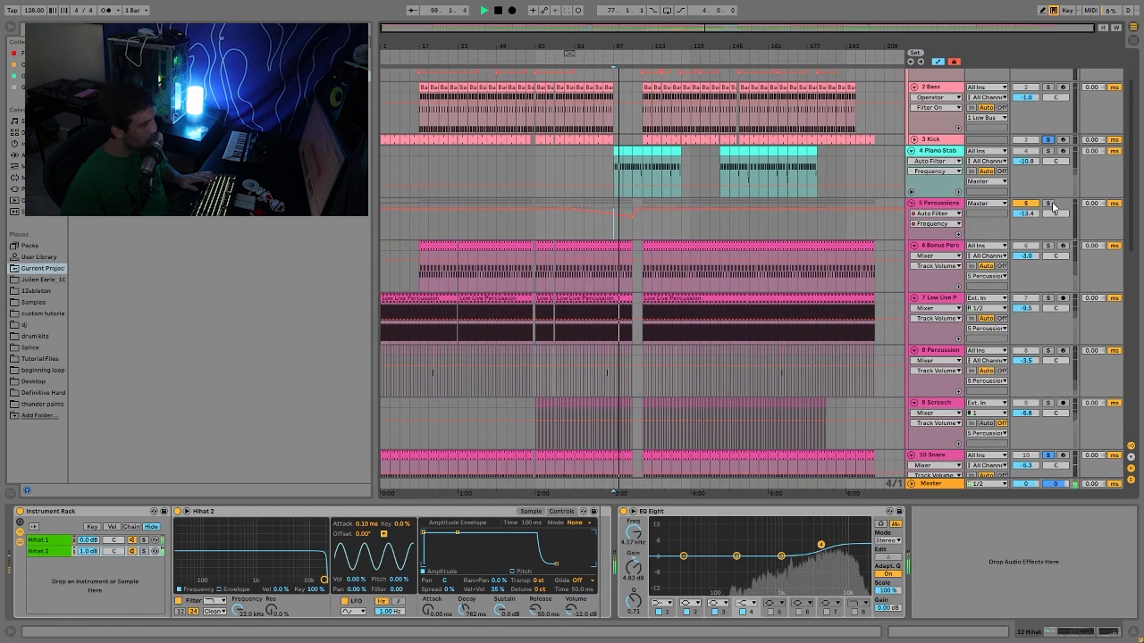
{"action": "key", "text": "space"}
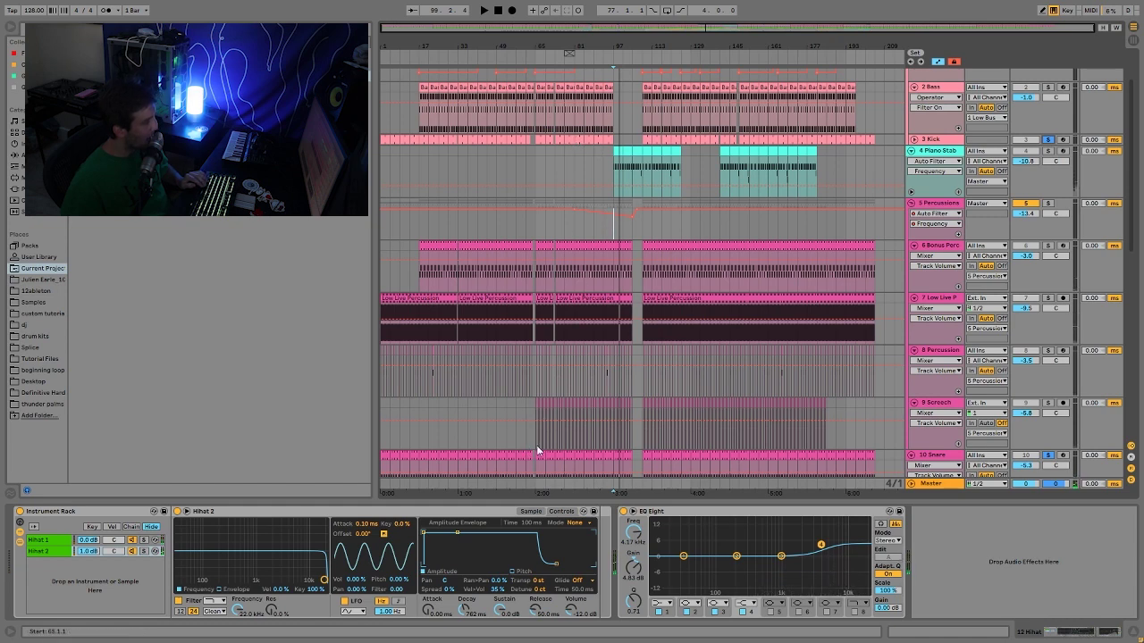
Play the soloed Kick, Snare and Hihat from bar 77 with the Hihat track's devices displayed, then stop.
{"action": "left_click", "coordinate": [572, 138]}
{"action": "key", "text": "space"}
{"action": "scroll", "coordinate": [1044, 386], "scroll_direction": "down", "scroll_amount": 15}
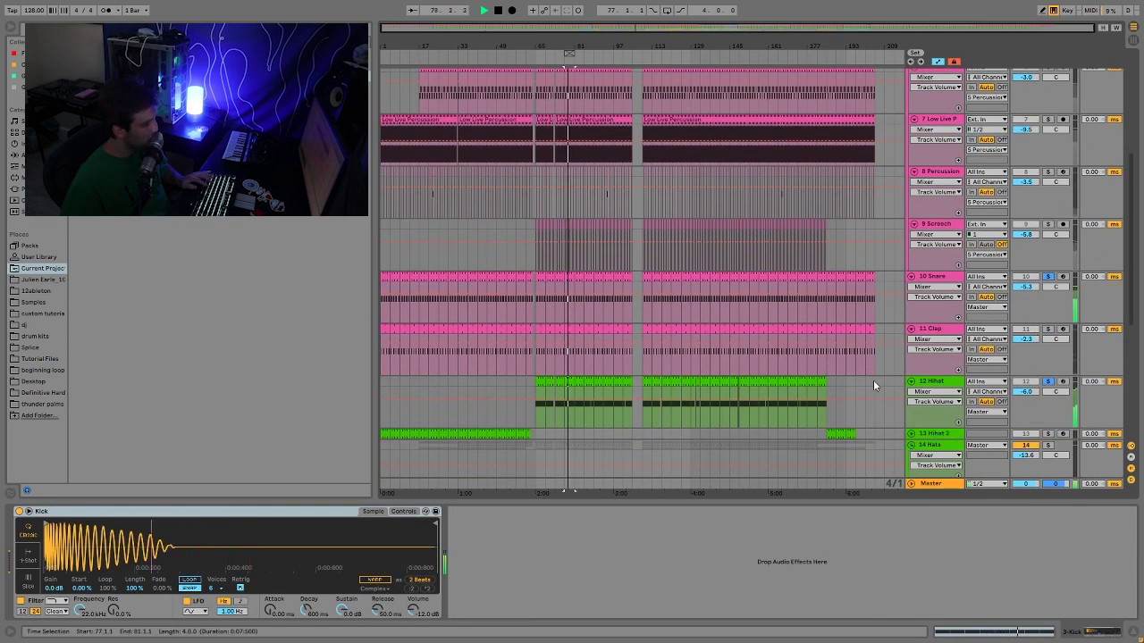
{"action": "left_click", "coordinate": [953, 386]}
{"action": "key", "text": "space"}
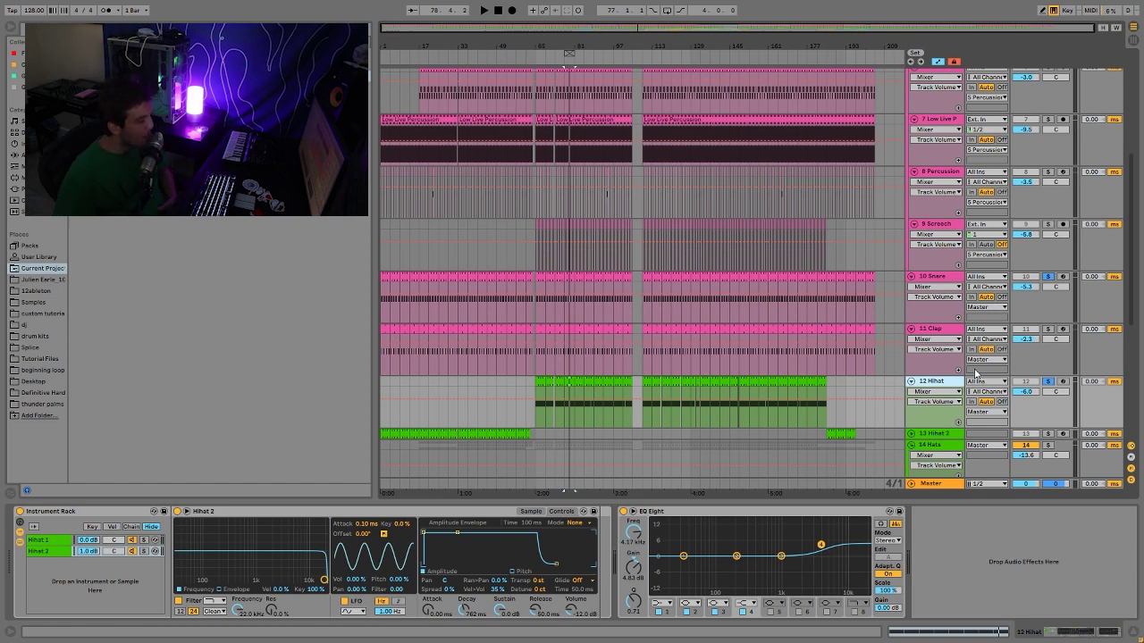
{"action": "key", "text": "space"}
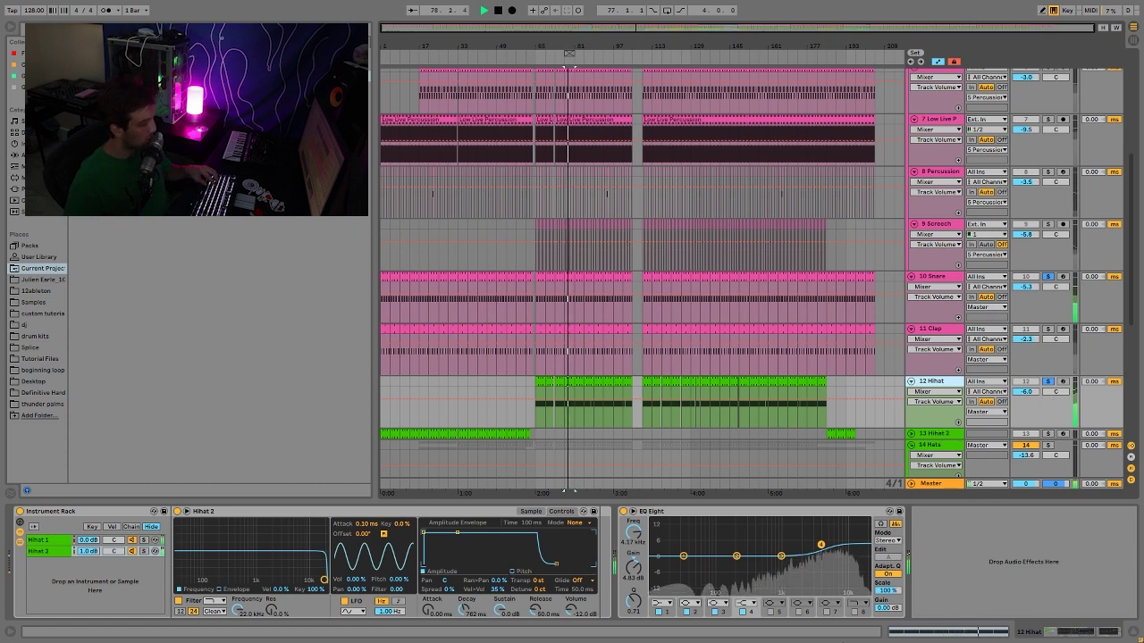
{"action": "key", "text": "space"}
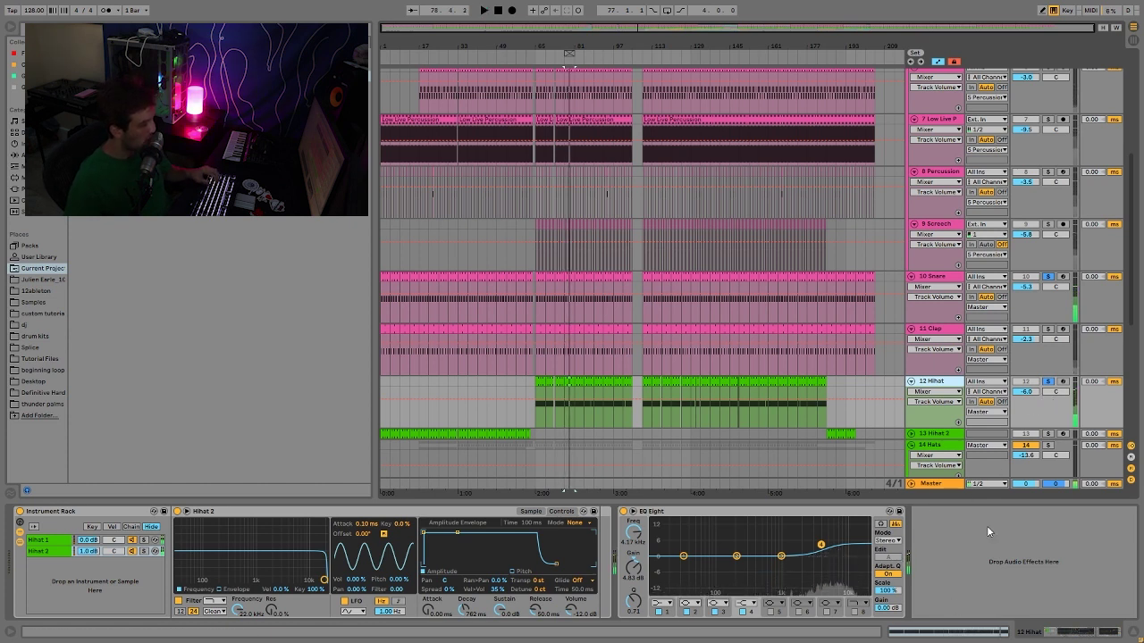
Play the Hihat track soloed alone from bar 77, stop, and move the solo to the unfolded Hihat 2 track.
{"action": "left_click", "coordinate": [1049, 382]}
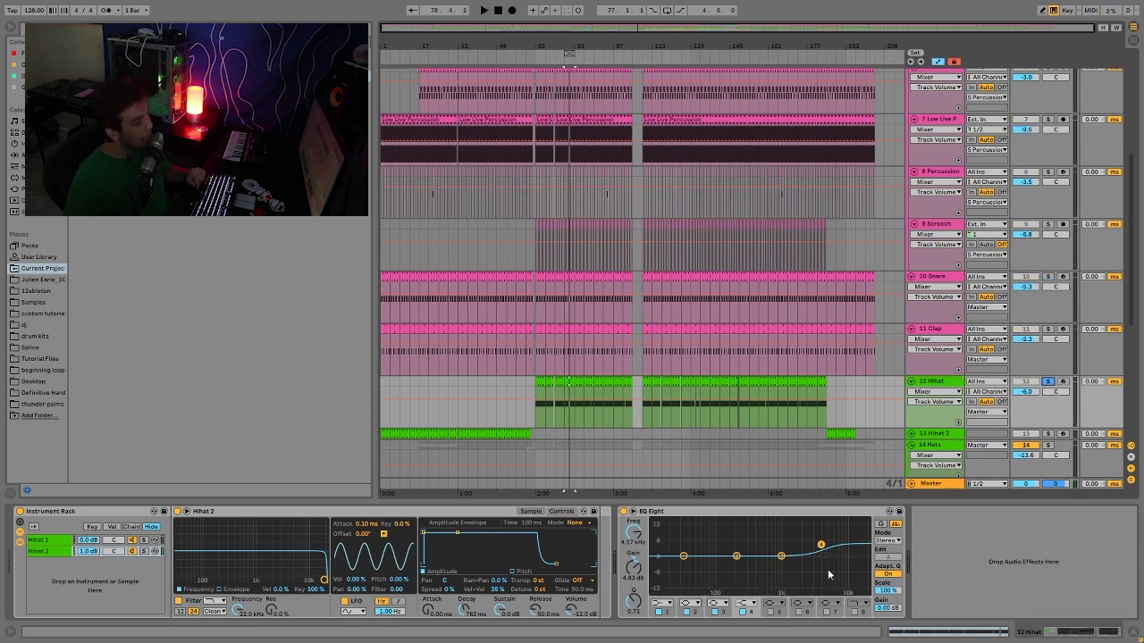
{"action": "key", "text": "space"}
{"action": "scroll", "coordinate": [975, 361], "scroll_direction": "down", "scroll_amount": 4}
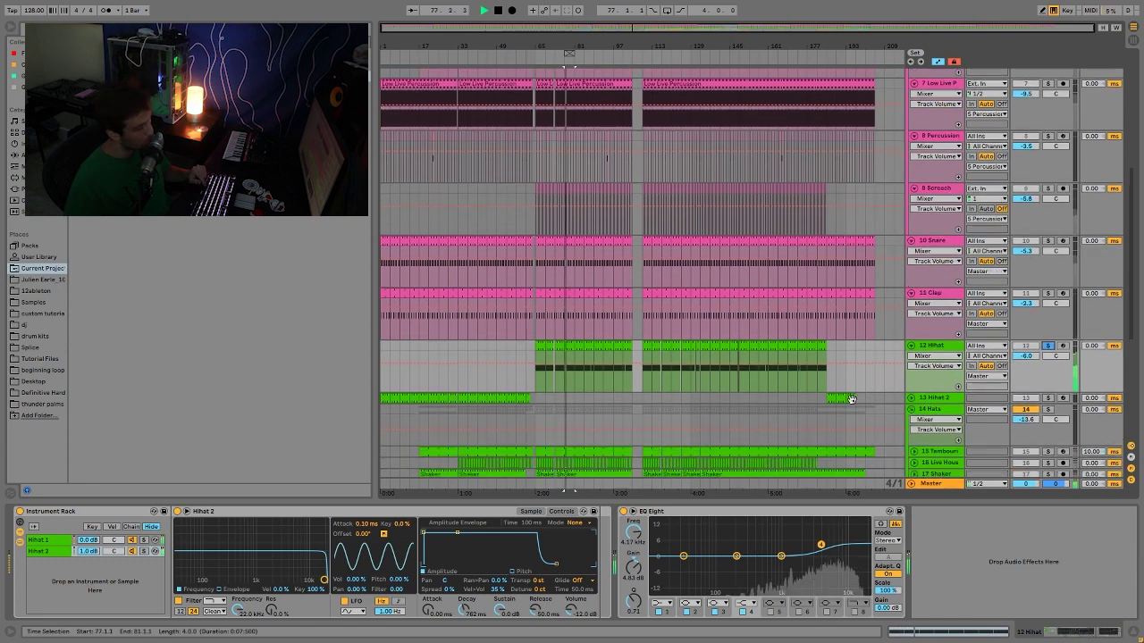
{"action": "left_click", "coordinate": [1048, 338]}
{"action": "key", "text": "space"}
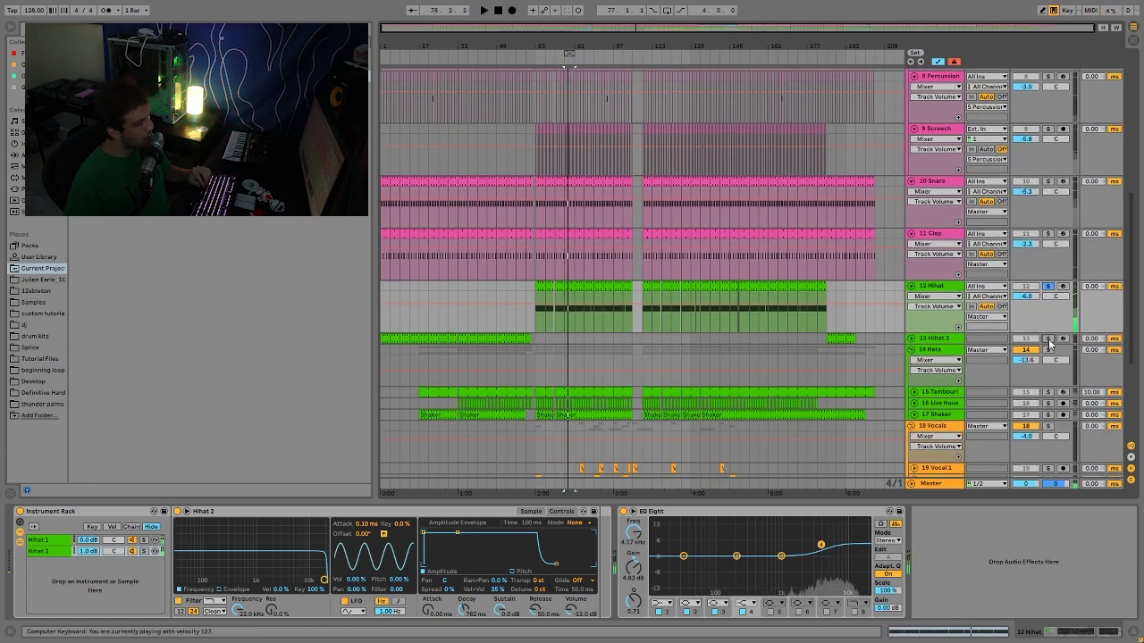
{"action": "left_click", "coordinate": [912, 339]}
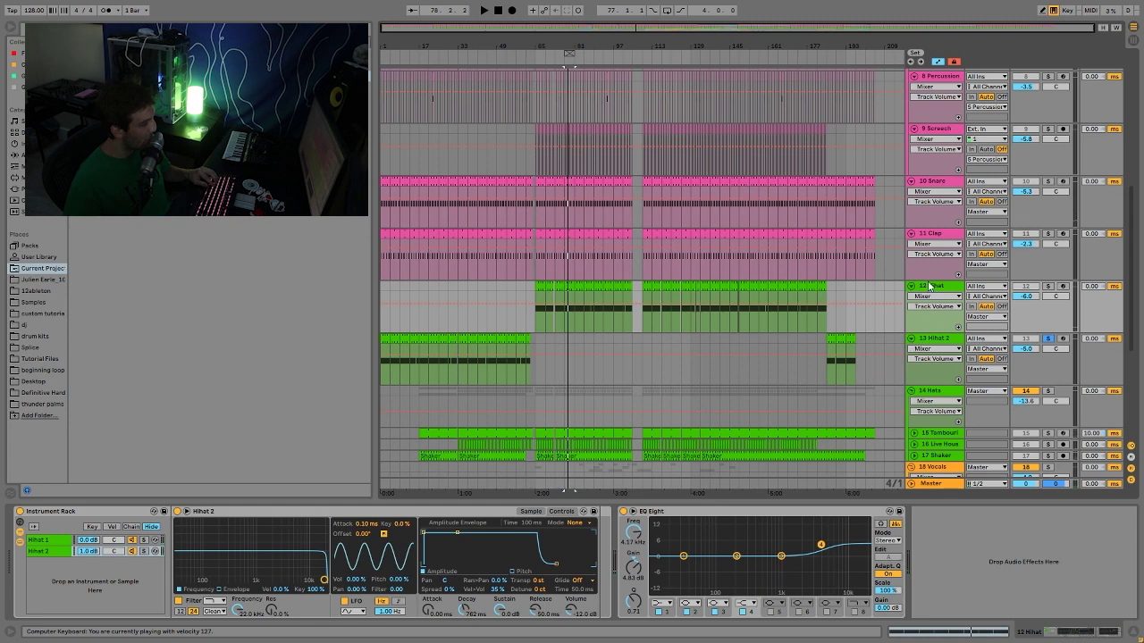
Play the soloed Hihat 2 track from bar 13, unsolo it to hear it in the full mix, and stop.
{"action": "left_click", "coordinate": [60, 553]}
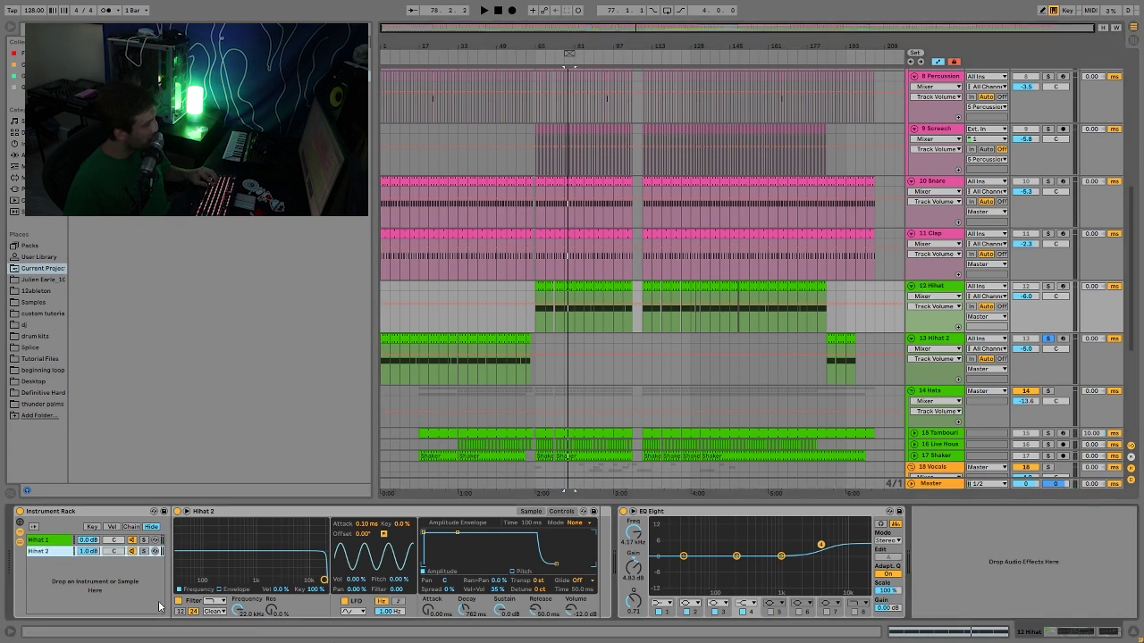
{"action": "left_click", "coordinate": [414, 345]}
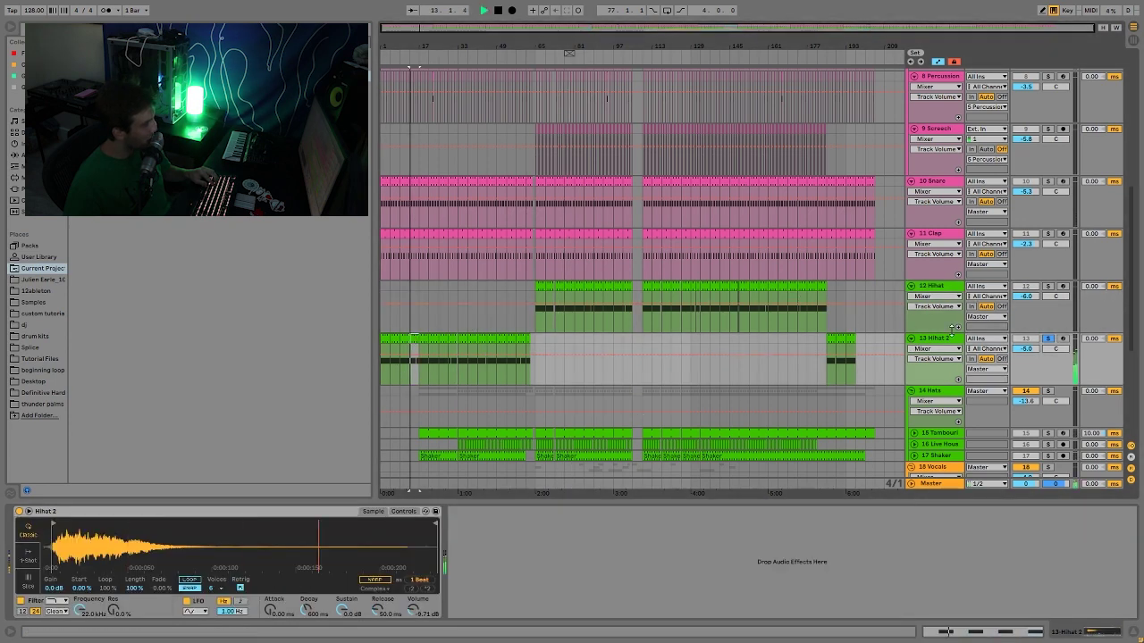
{"action": "key", "text": "space"}
{"action": "left_click", "coordinate": [1050, 340]}
{"action": "left_click", "coordinate": [935, 341]}
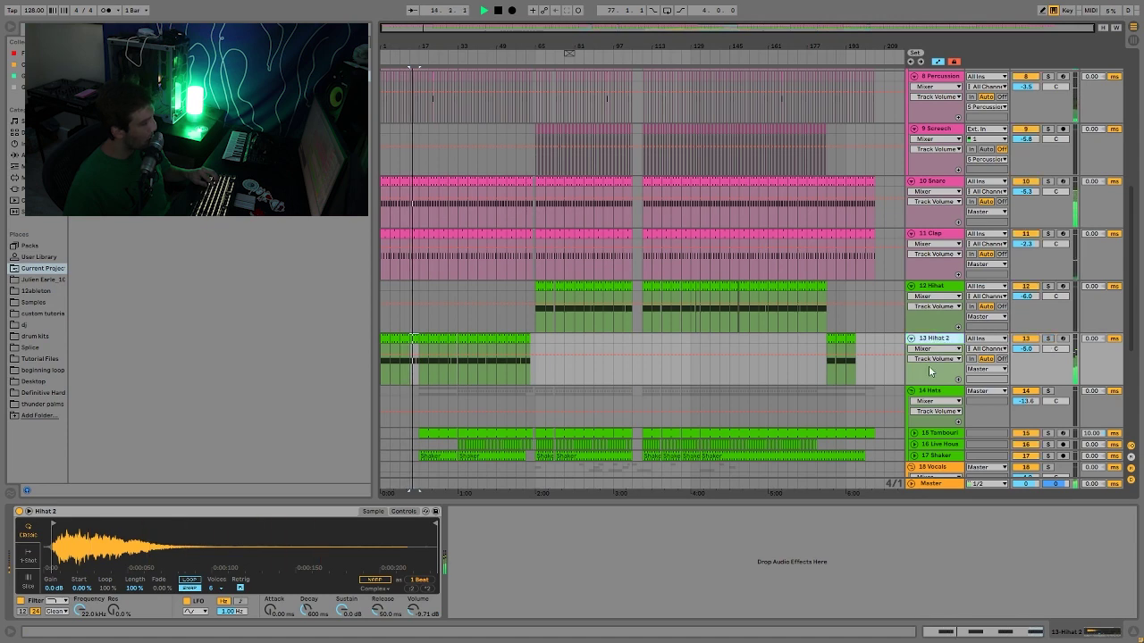
{"action": "key", "text": "space"}
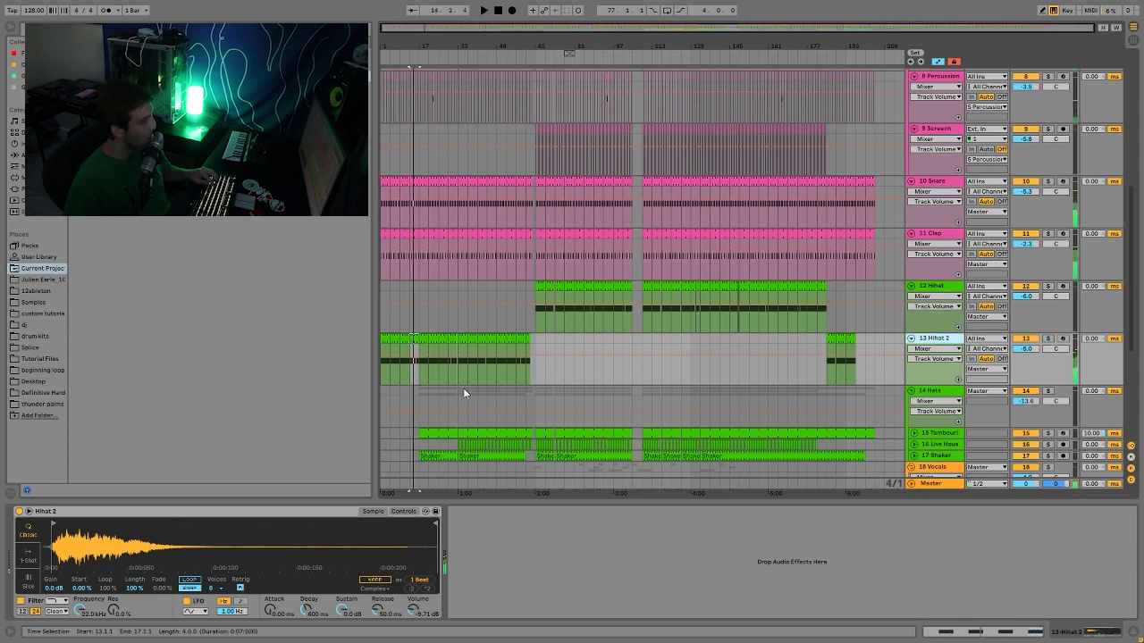
Play the full mix from bar 61 into the Hihat section, fold the Hihat 2 track, display the Hihat devices, and stop.
{"action": "left_click", "coordinate": [521, 320]}
{"action": "key", "text": "space"}
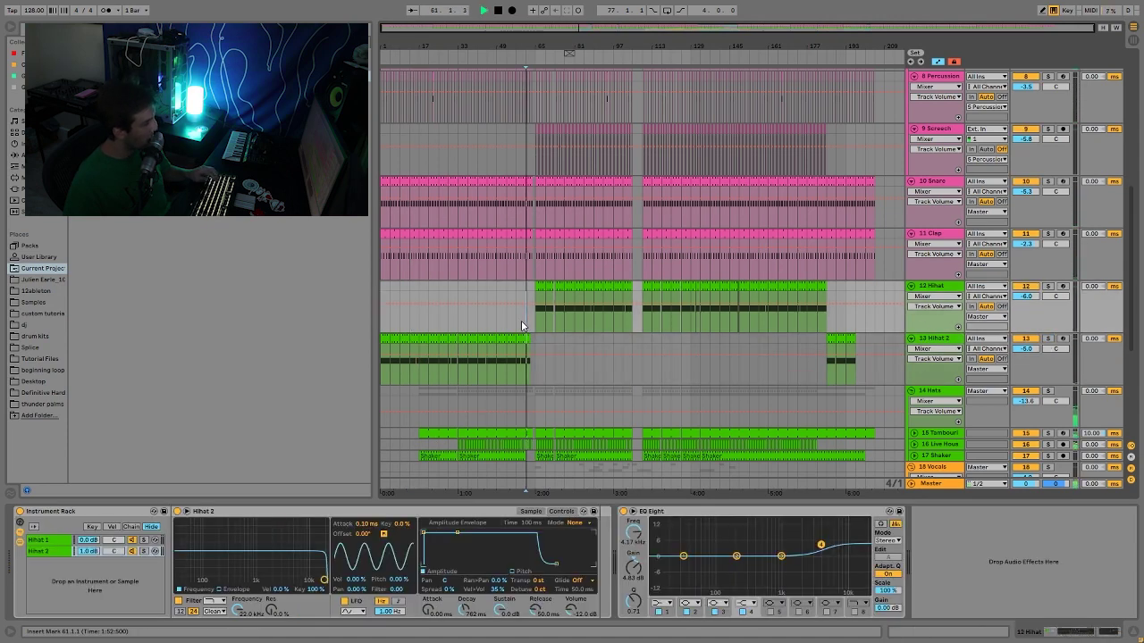
{"action": "left_click", "coordinate": [912, 339]}
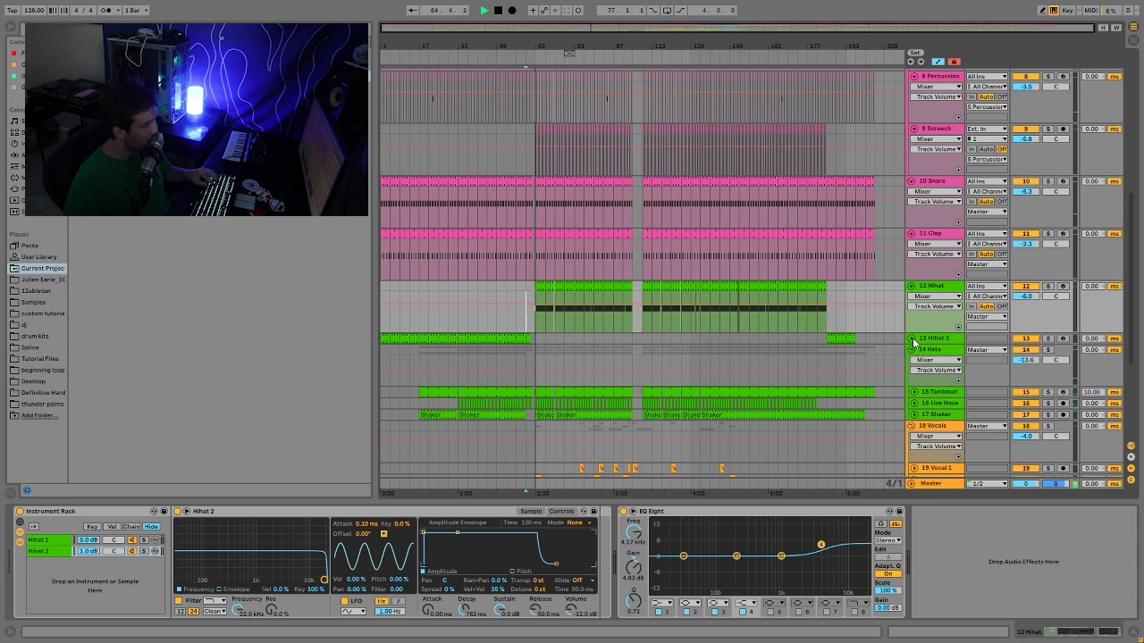
{"action": "left_click", "coordinate": [934, 288]}
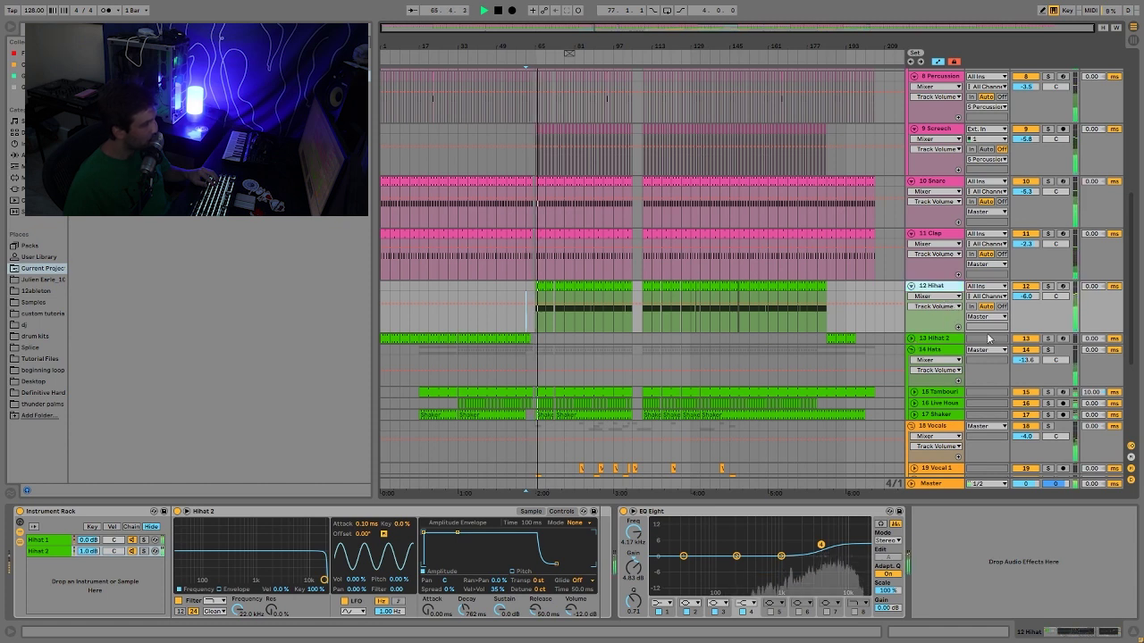
{"action": "key", "text": "space"}
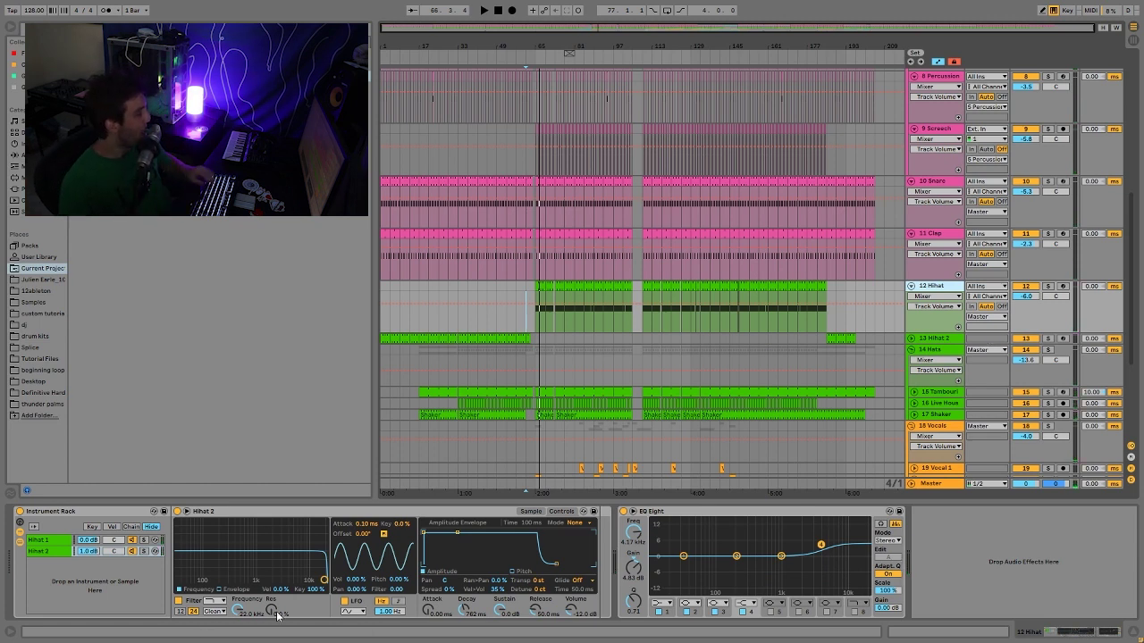
Compare the two hi-hat sections by playing the full mix from bar 57 and from bar 69, stopping after each.
{"action": "left_click", "coordinate": [522, 334]}
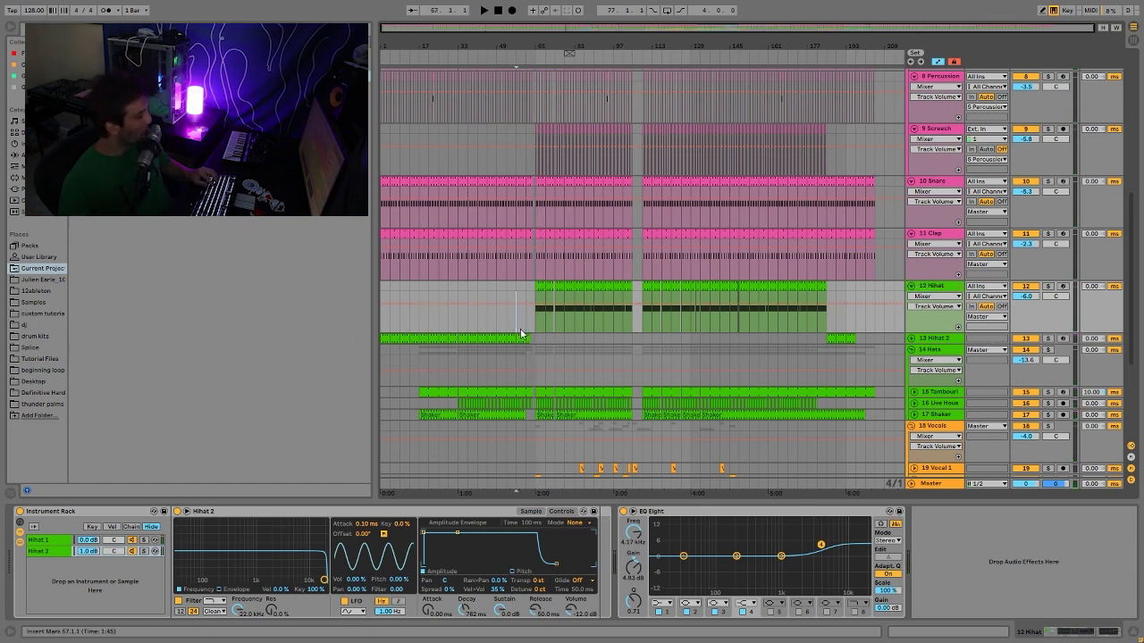
{"action": "key", "text": "space"}
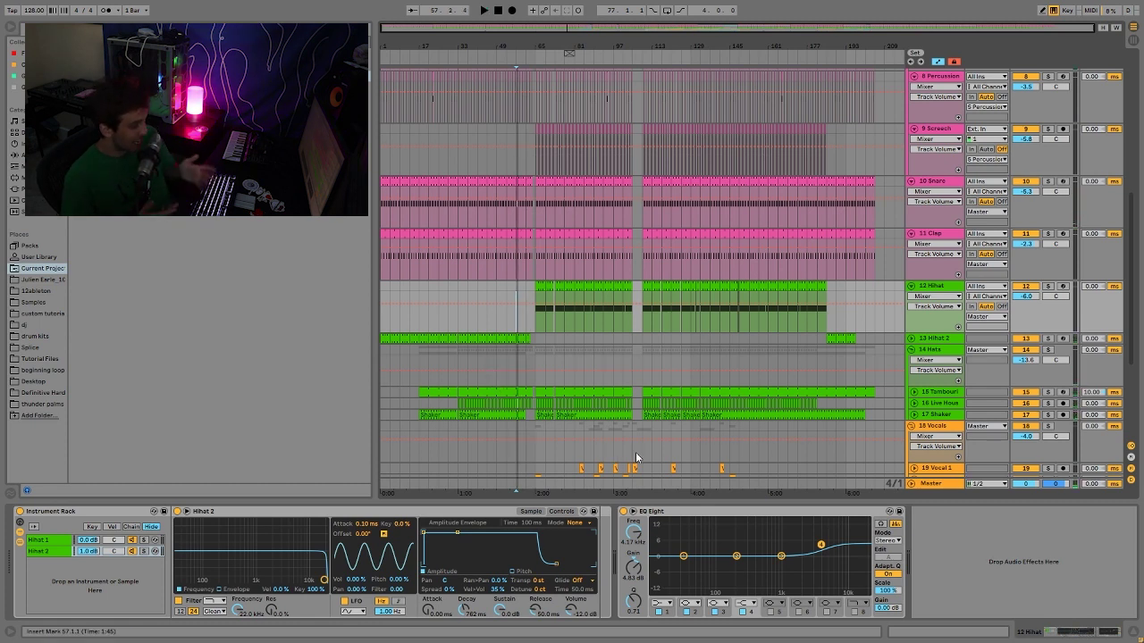
{"action": "key", "text": "space"}
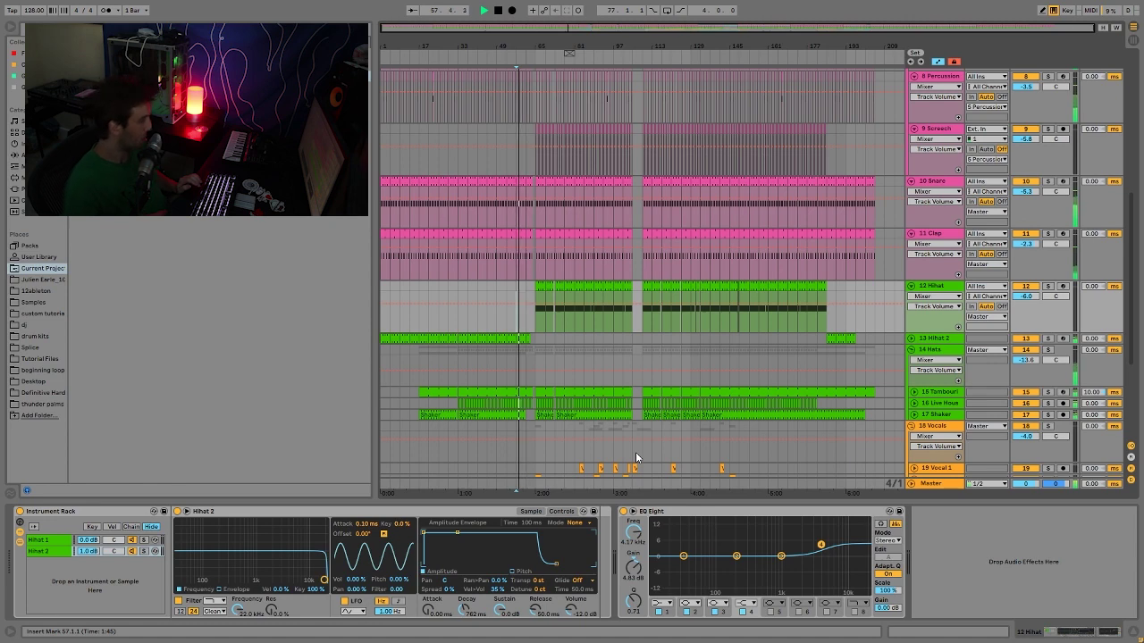
{"action": "key", "text": "space"}
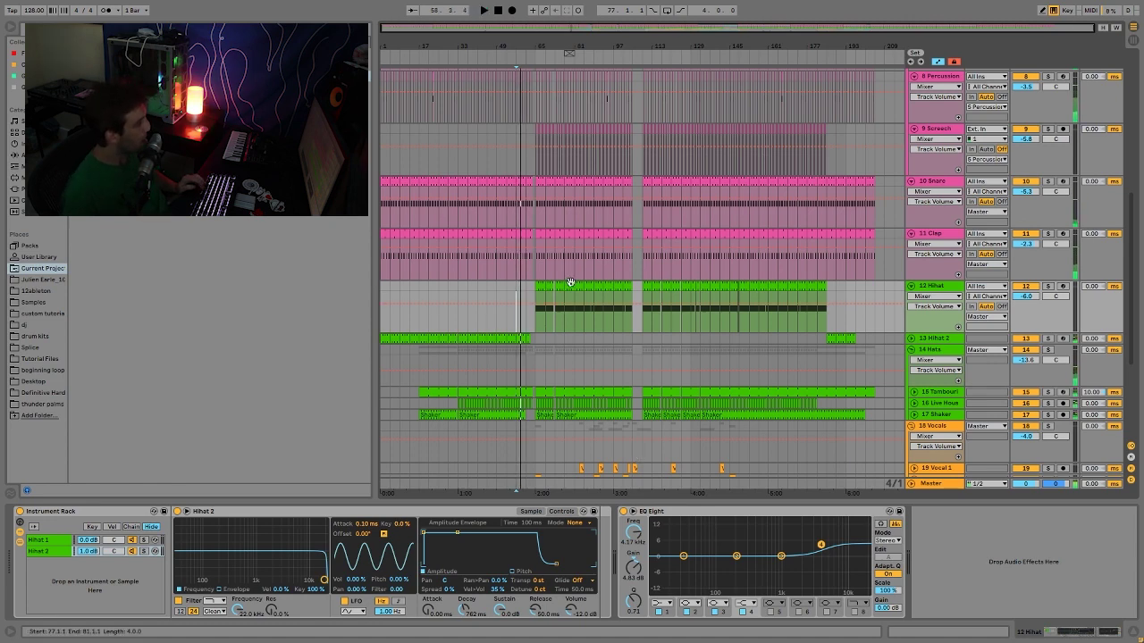
{"action": "left_click", "coordinate": [545, 337]}
{"action": "key", "text": "space"}
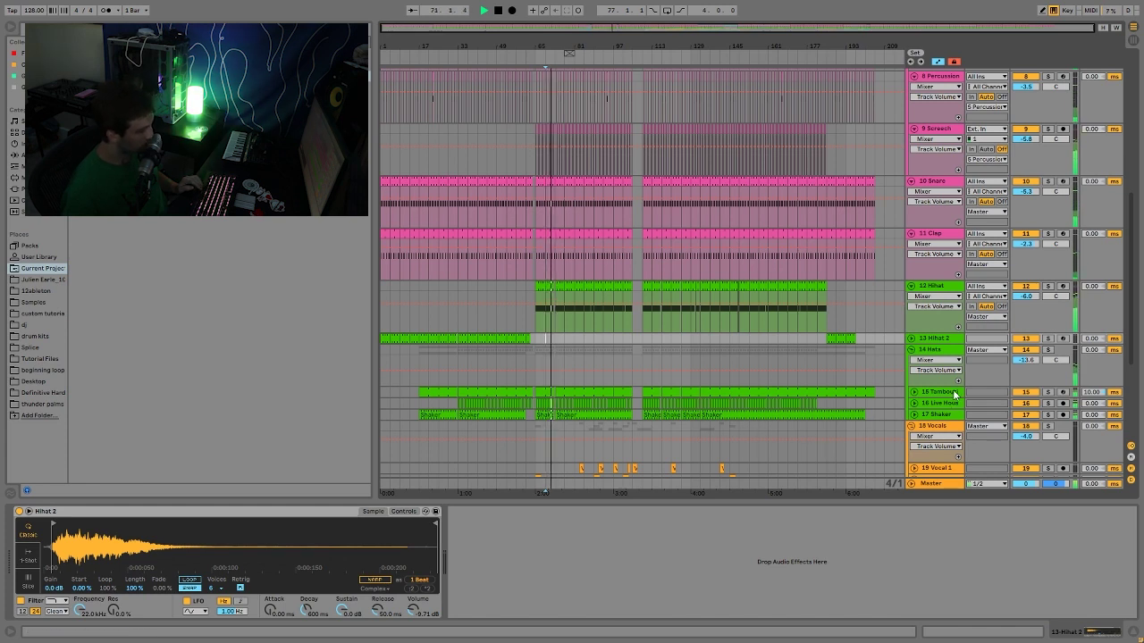
{"action": "key", "text": "space"}
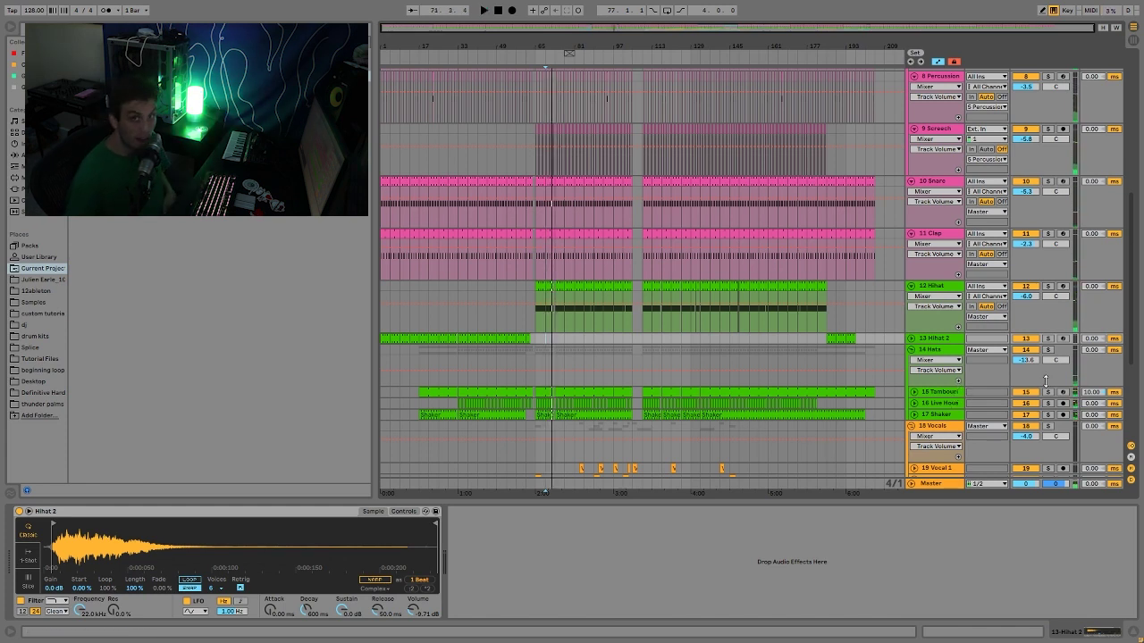
Play the Tambourines track soloed from bar 69 with its Drum Rack displayed.
{"action": "scroll", "coordinate": [817, 390], "scroll_direction": "down", "scroll_amount": 2}
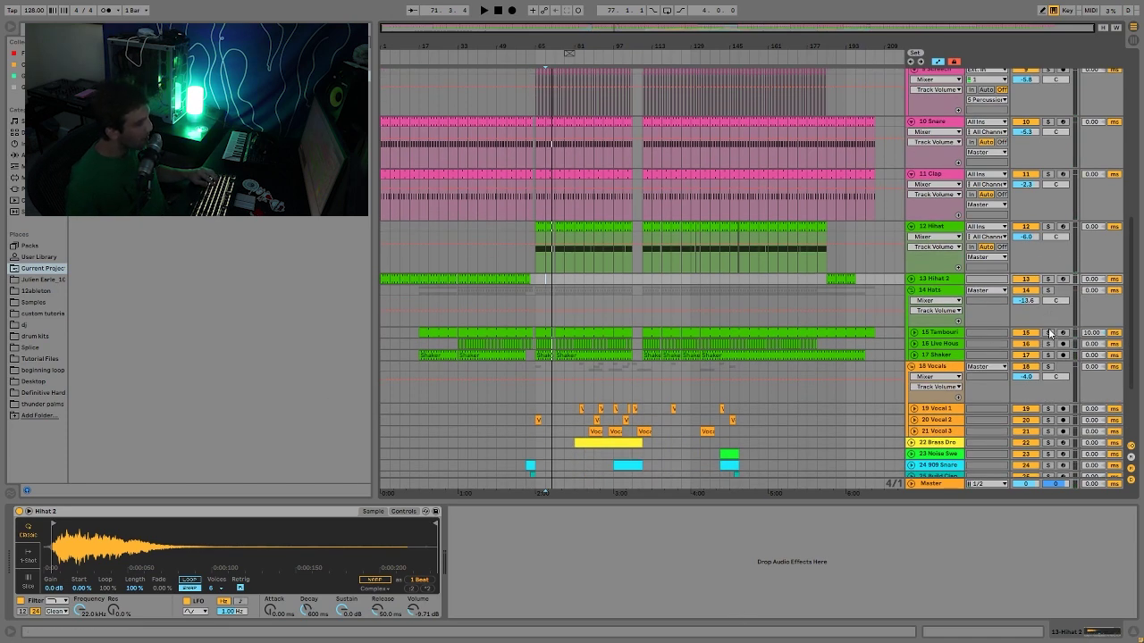
{"action": "key", "text": "space"}
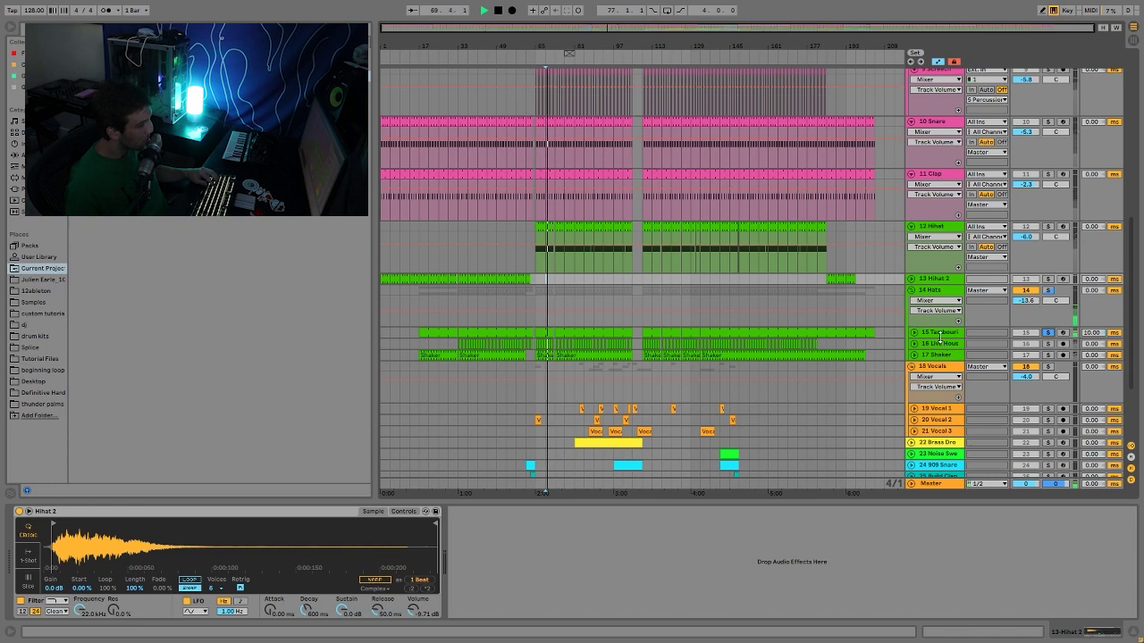
{"action": "left_click", "coordinate": [938, 332]}
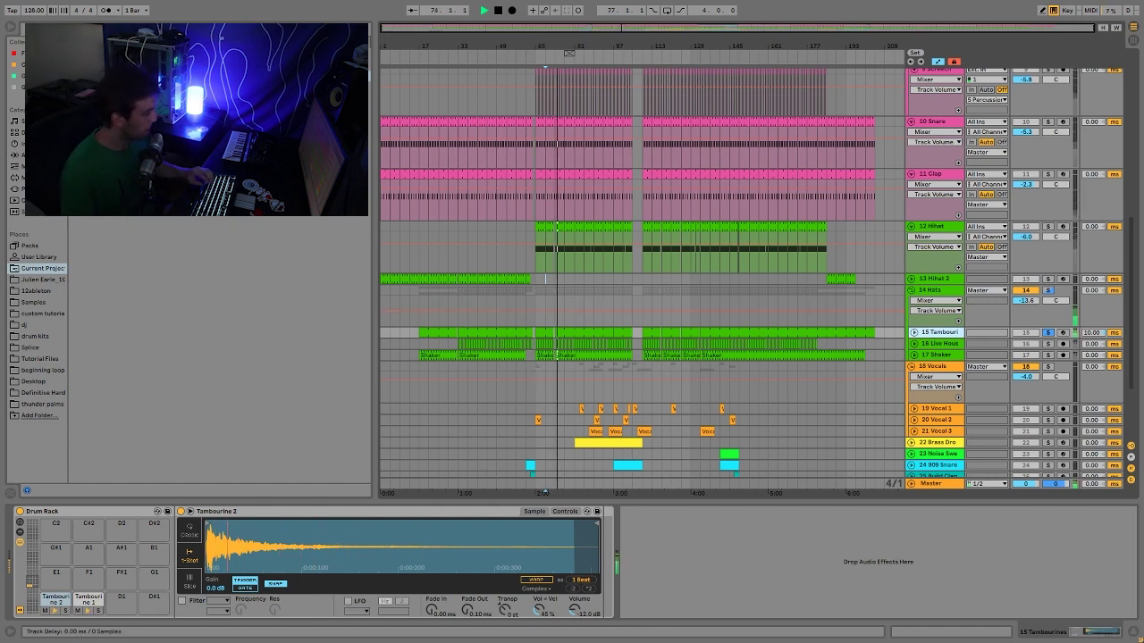
Move the solo to the Live House Loop track and play it from bar 69 with its EQ Eight displayed.
{"action": "left_click", "coordinate": [1049, 347]}
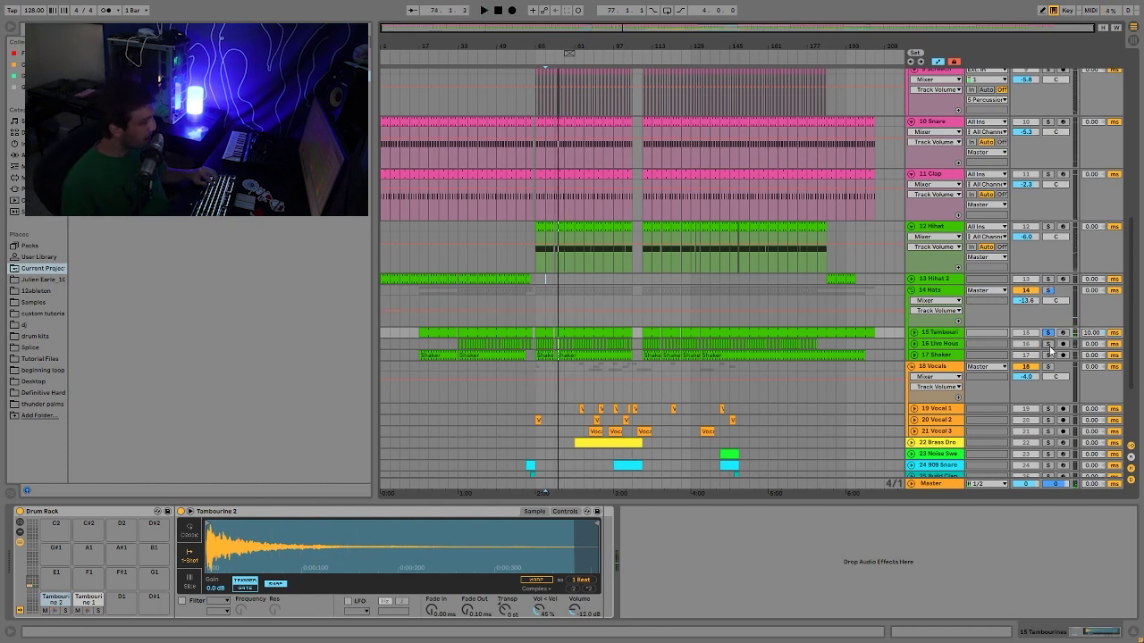
{"action": "left_click", "coordinate": [947, 344]}
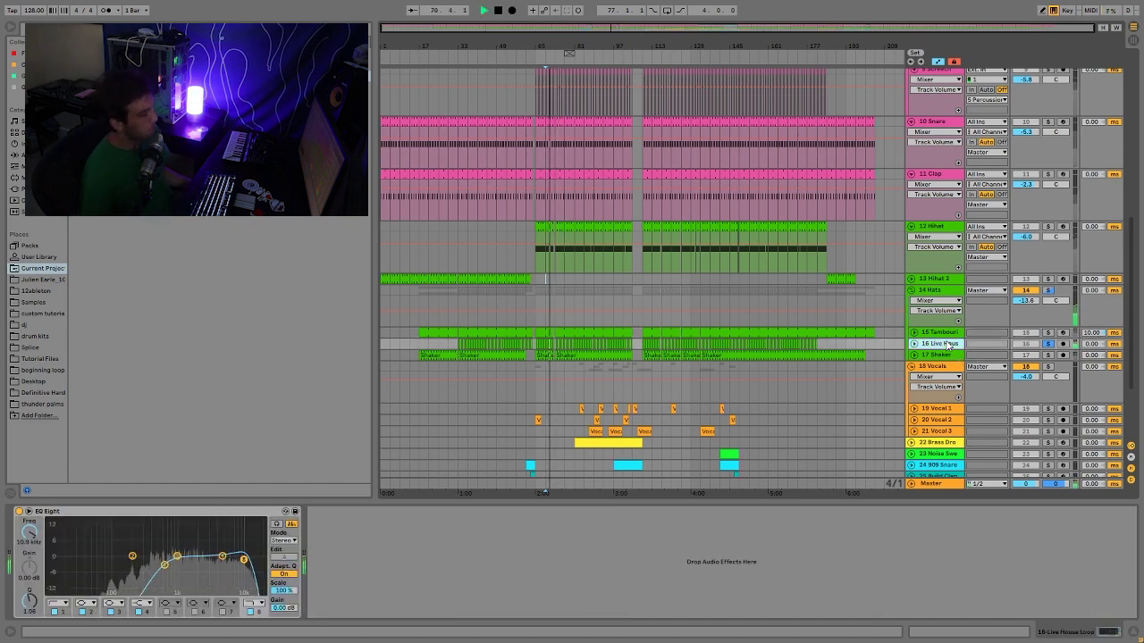
{"action": "key", "text": "space"}
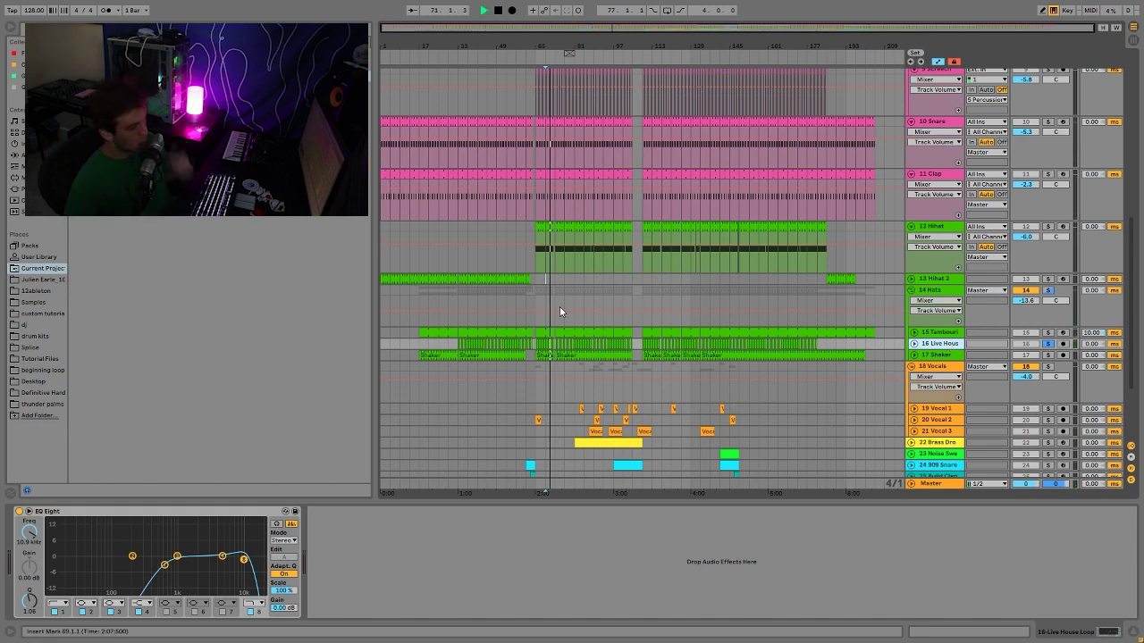
Unsolo and unfold the Live House Loop track and play it in the full mix from bar 69, muting and unmuting it for comparison.
{"action": "left_click", "coordinate": [1049, 345]}
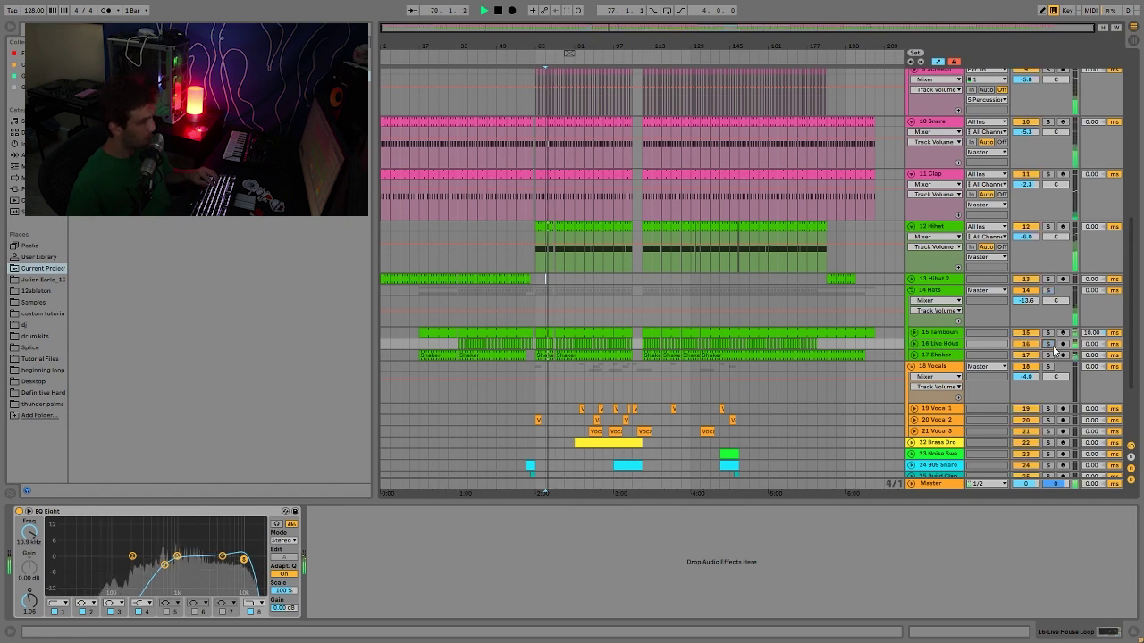
{"action": "left_click", "coordinate": [935, 346]}
{"action": "key", "text": "u"}
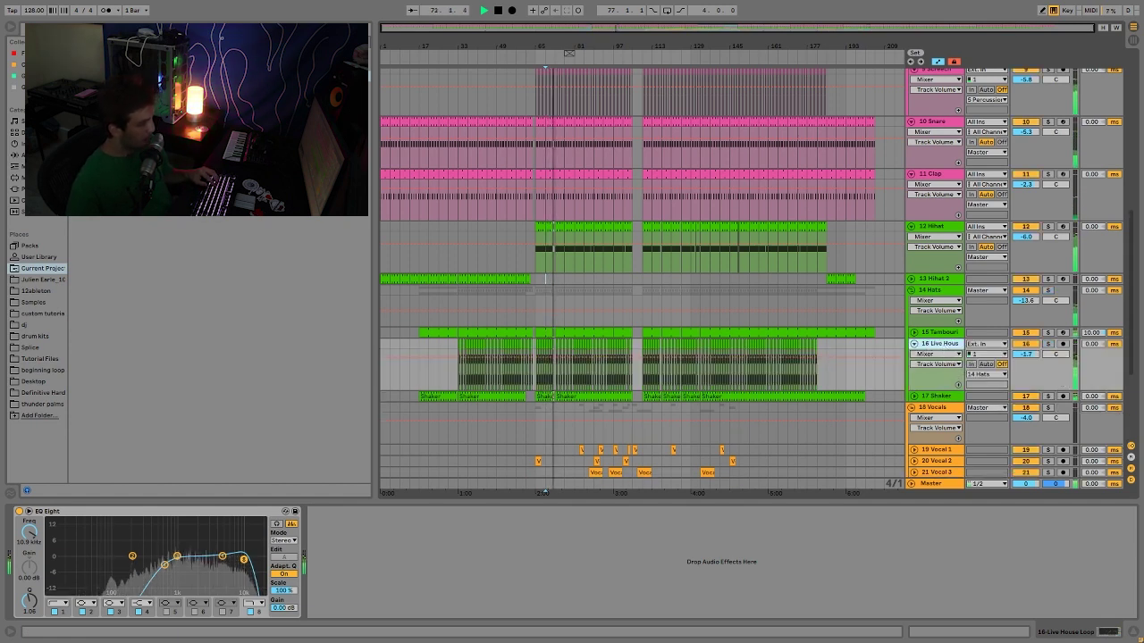
{"action": "key", "text": "space"}
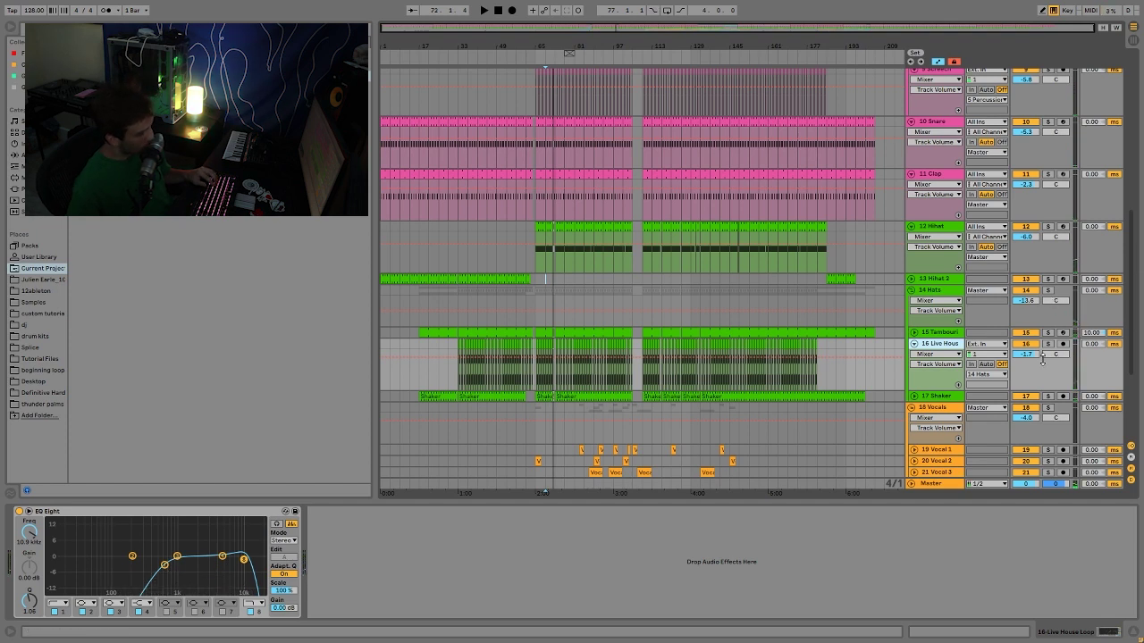
{"action": "key", "text": "space"}
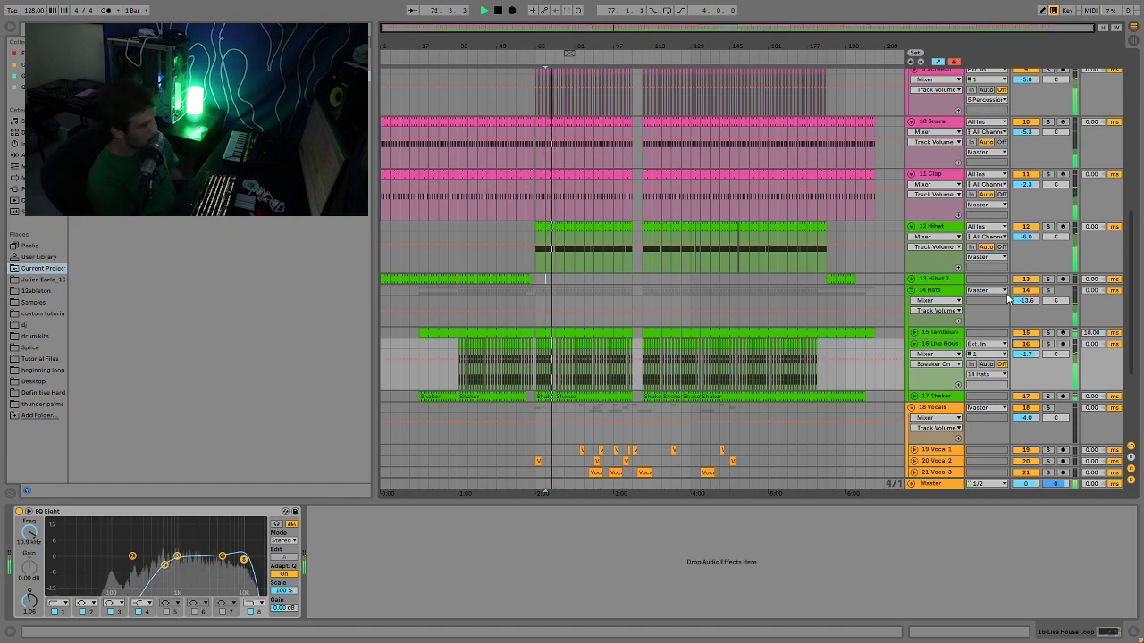
Solo the Shaker track and play it alone.
{"action": "key", "text": "space"}
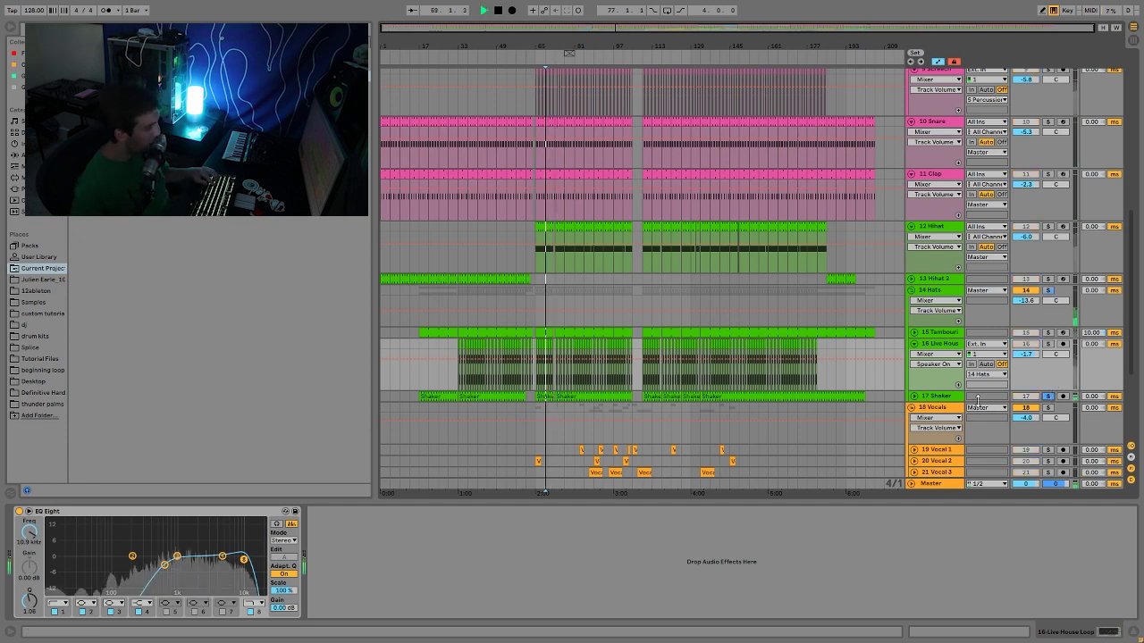
{"action": "left_click", "coordinate": [1049, 396]}
{"action": "key", "text": "space"}
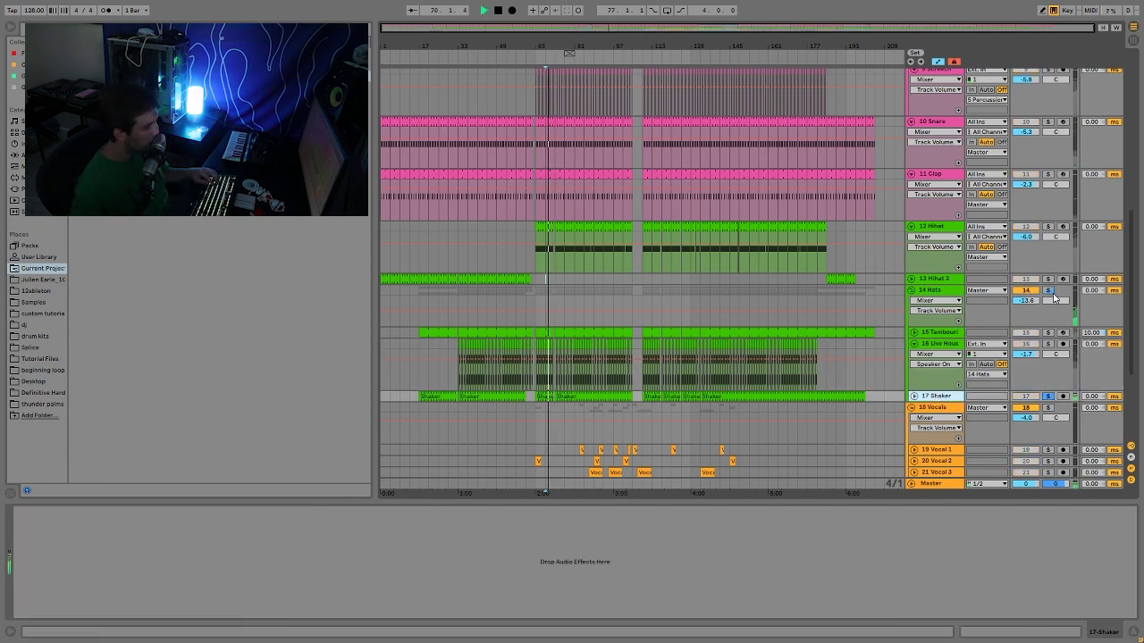
Solo the Hats group, delete its Bass Kleph's Easy Wash Out rack, and stop playback.
{"action": "left_click", "coordinate": [932, 295]}
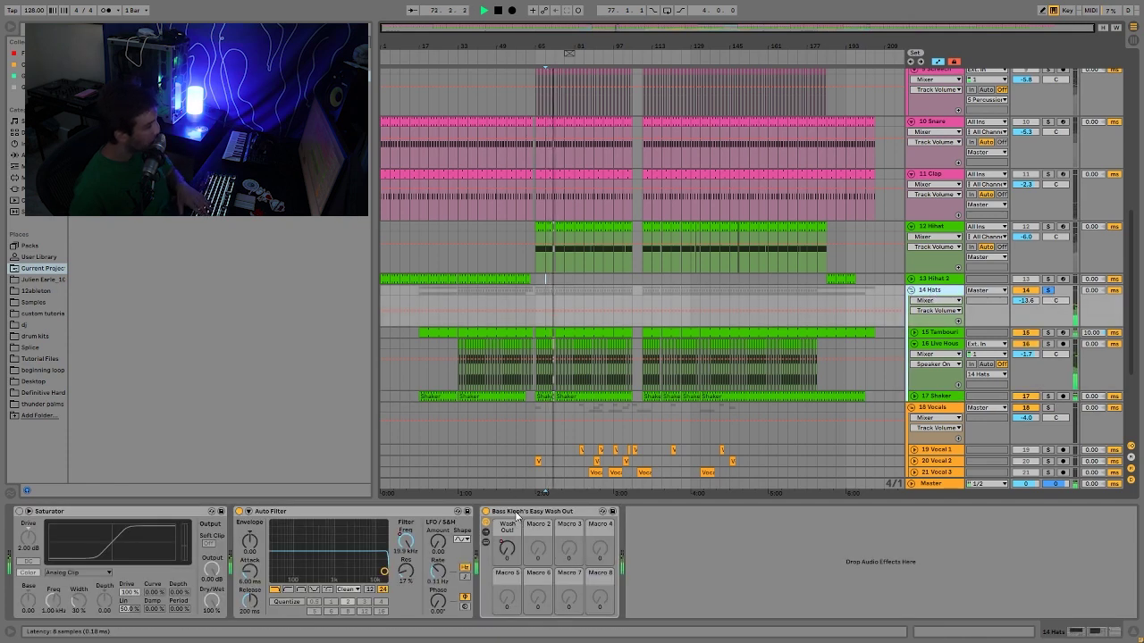
{"action": "left_click", "coordinate": [518, 513]}
{"action": "key", "text": "Delete"}
{"action": "key", "text": "space"}
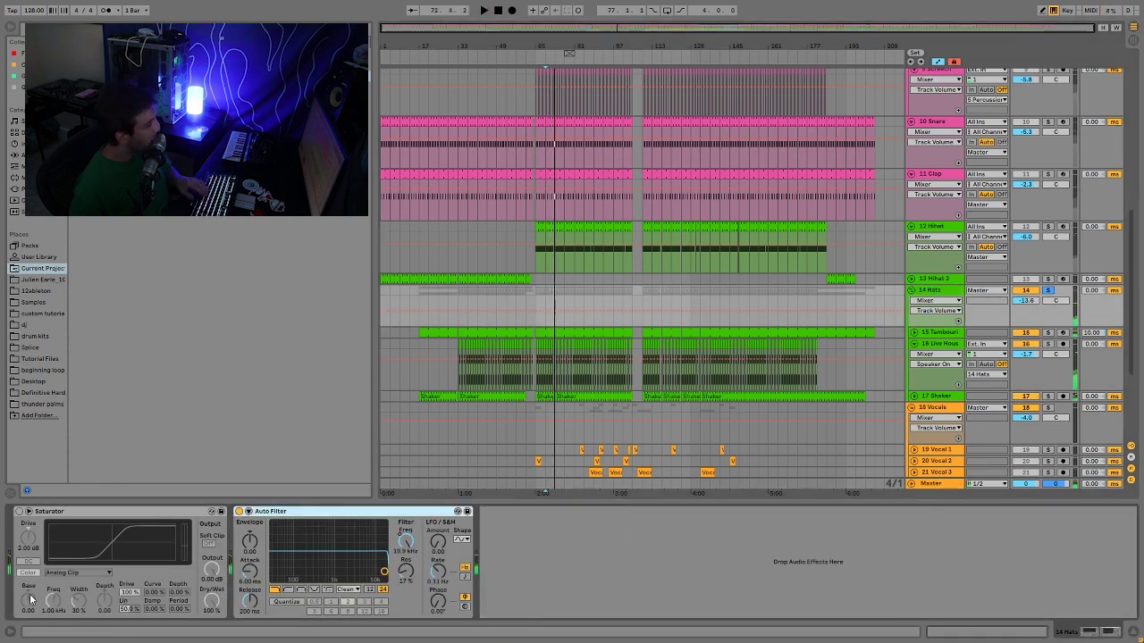
Delete the Saturator from the Hats group and play its Auto Filter frequency automation from bar 101.
{"action": "left_click", "coordinate": [418, 534]}
{"action": "left_click", "coordinate": [134, 513]}
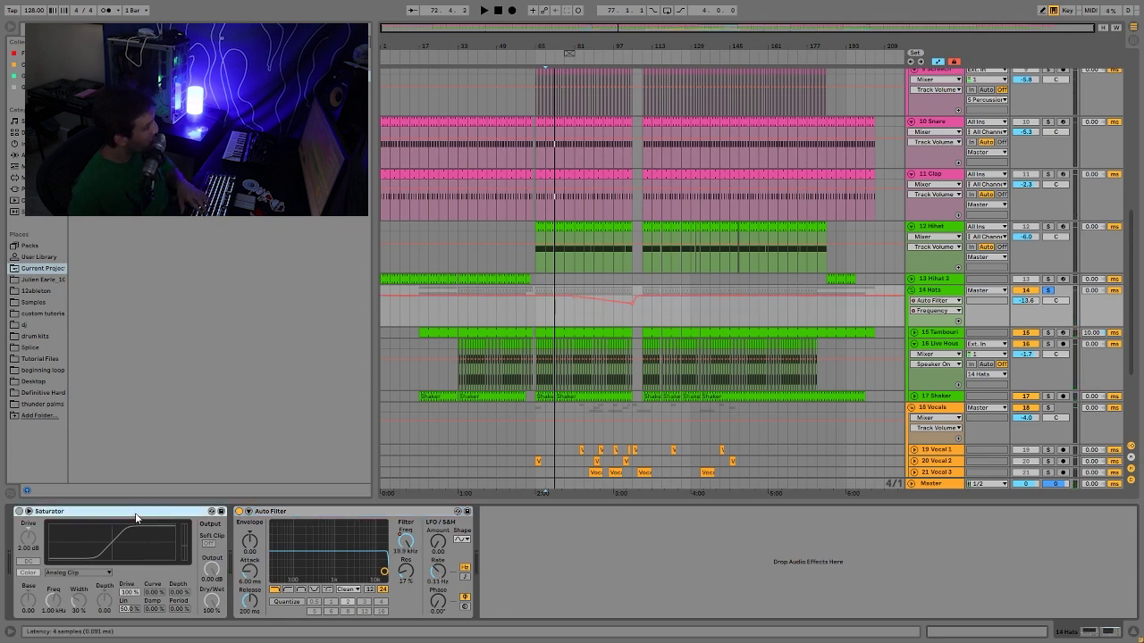
{"action": "key", "text": "Delete"}
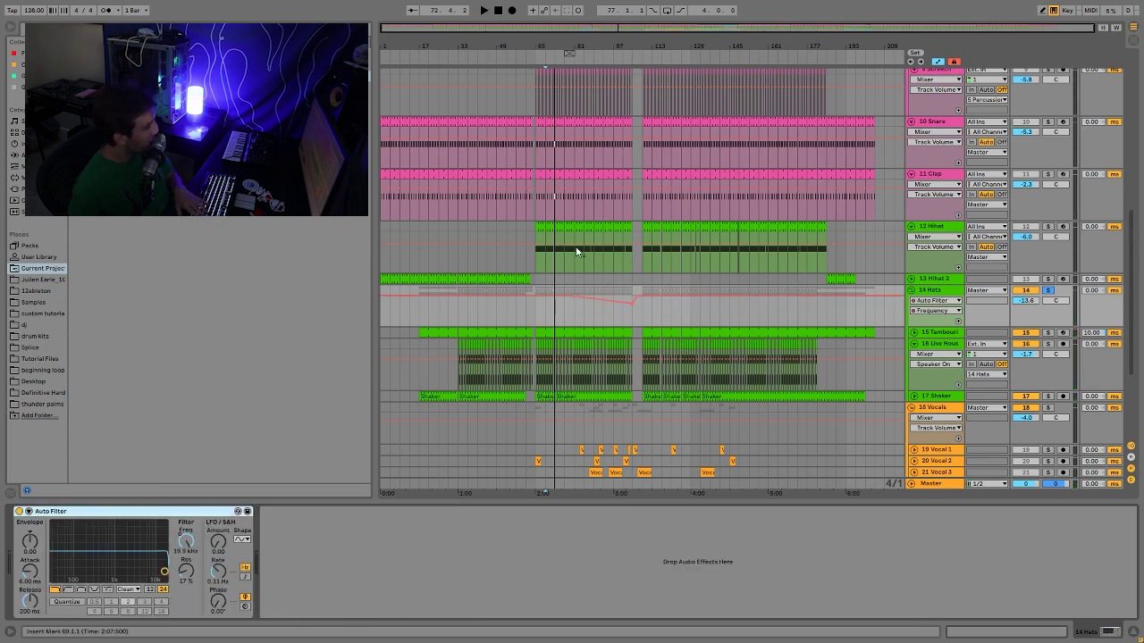
{"action": "left_click", "coordinate": [622, 326]}
{"action": "key", "text": "space"}
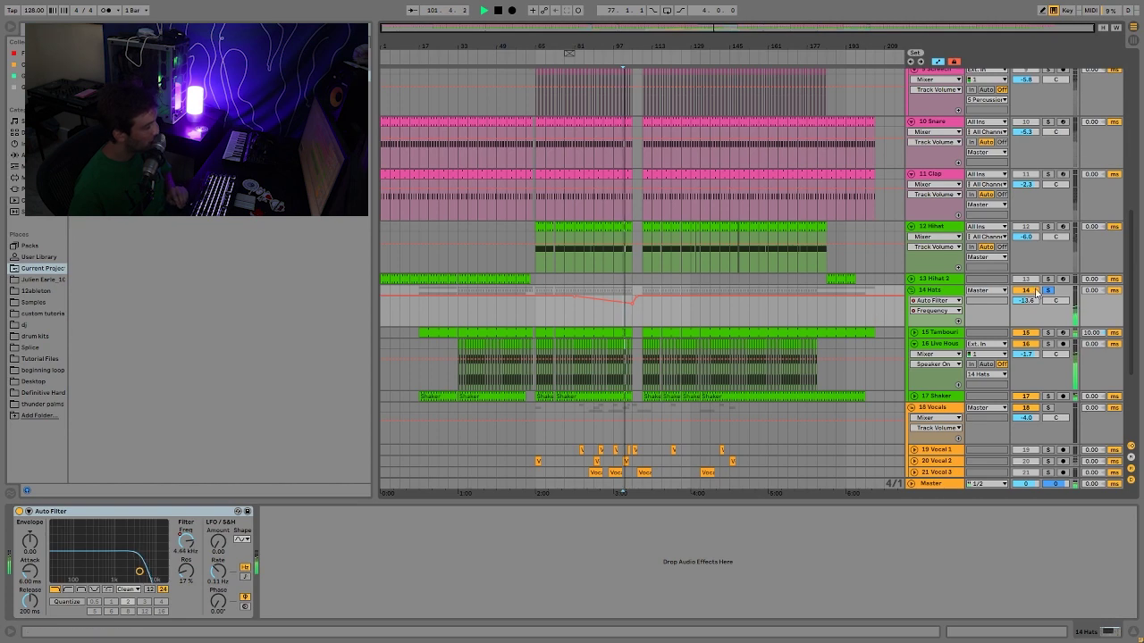
Solo the Vocals group and play its Vocal 1 clip near bar 105, Vocal 3 clip at bar 107 and Vocal 2 clip near bar 101.
{"action": "scroll", "coordinate": [1039, 297], "scroll_direction": "down", "scroll_amount": 5}
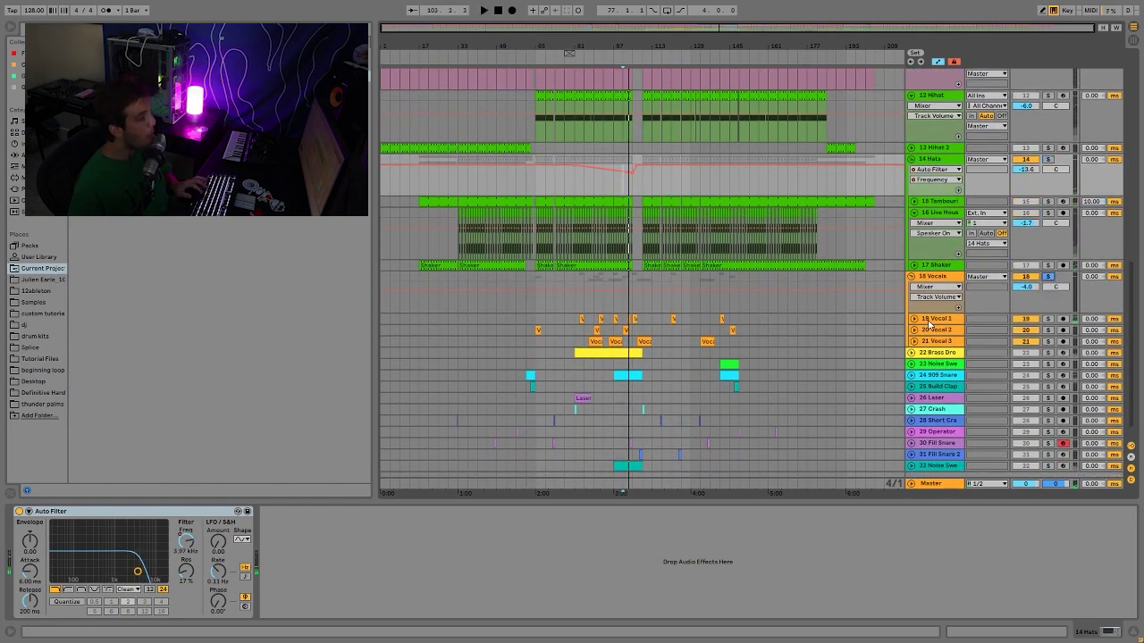
{"action": "left_click", "coordinate": [634, 319]}
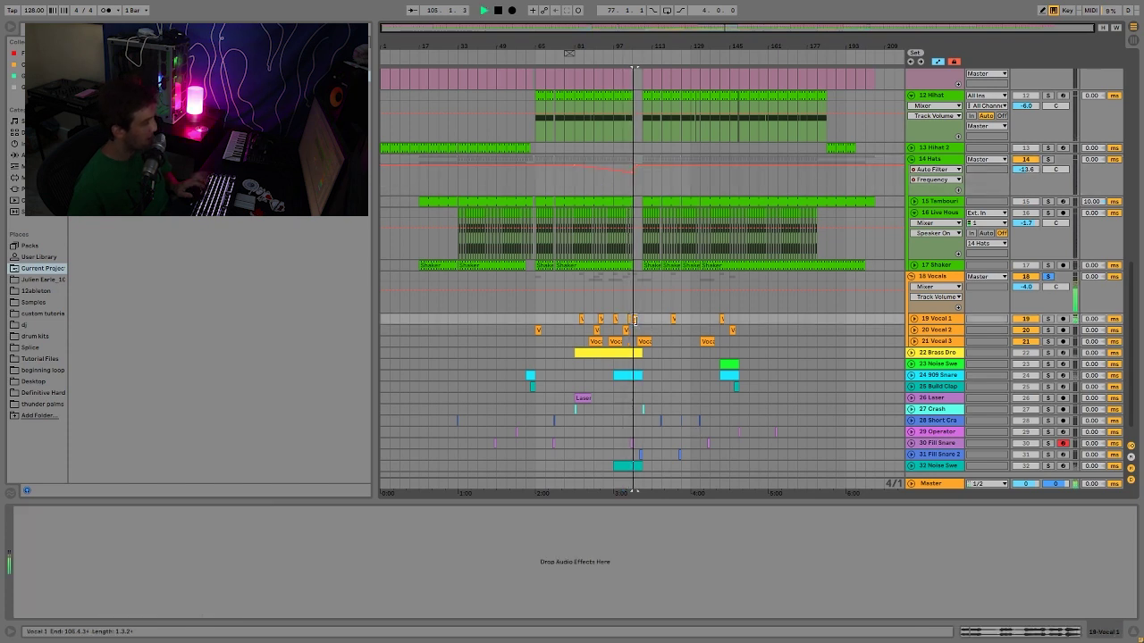
{"action": "left_click", "coordinate": [646, 344]}
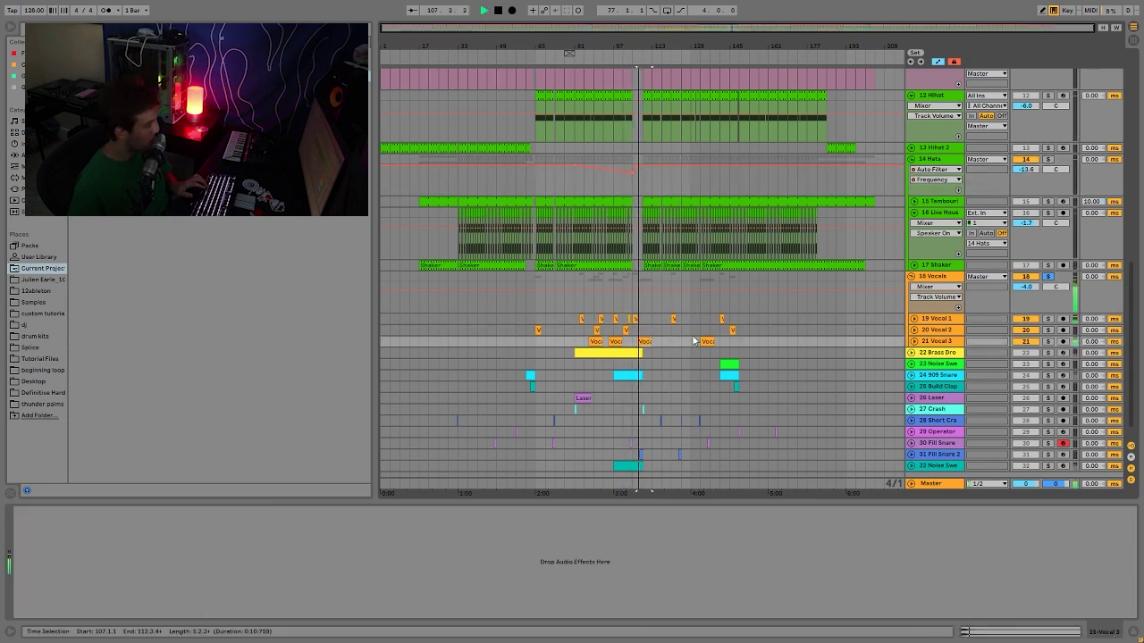
{"action": "left_click", "coordinate": [625, 330]}
{"action": "key", "text": "space"}
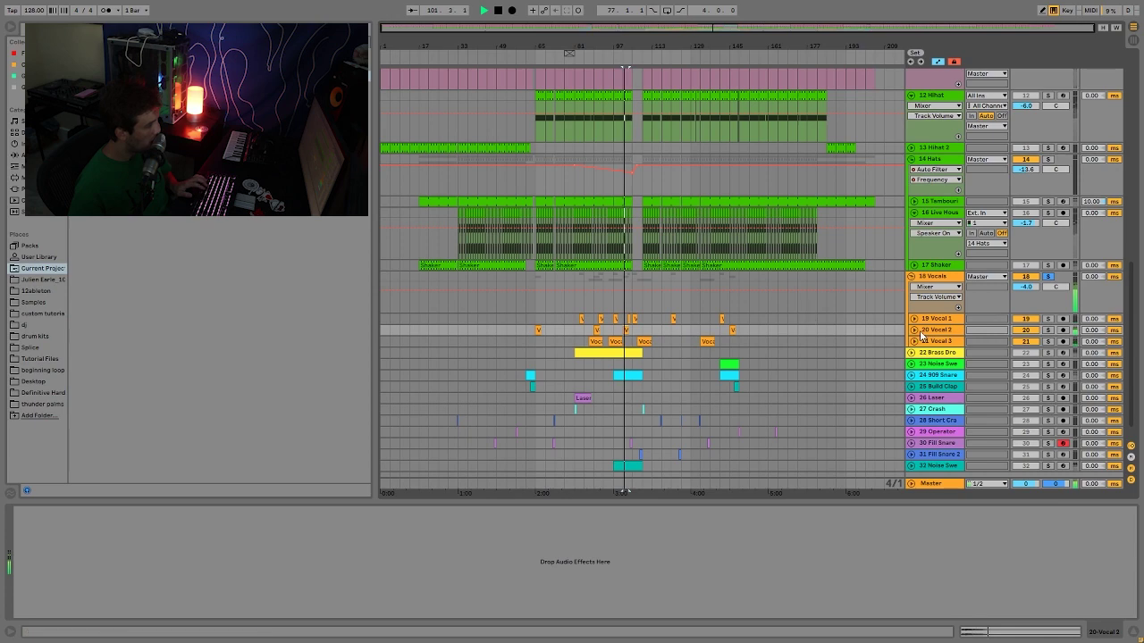
Stop playback and unfold the Vocal 1, Vocal 2 and Vocal 3 tracks.
{"action": "key", "text": "space"}
{"action": "left_click", "coordinate": [911, 331]}
{"action": "left_click", "coordinate": [911, 382]}
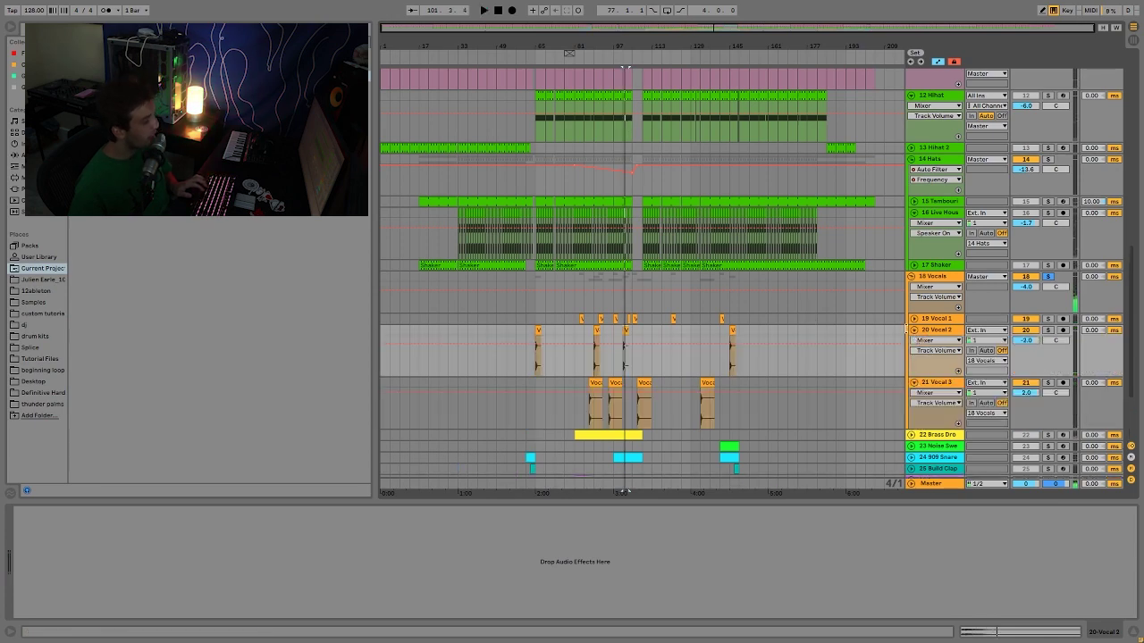
{"action": "left_click", "coordinate": [914, 320]}
{"action": "scroll", "coordinate": [518, 332], "scroll_direction": "down", "scroll_amount": 3}
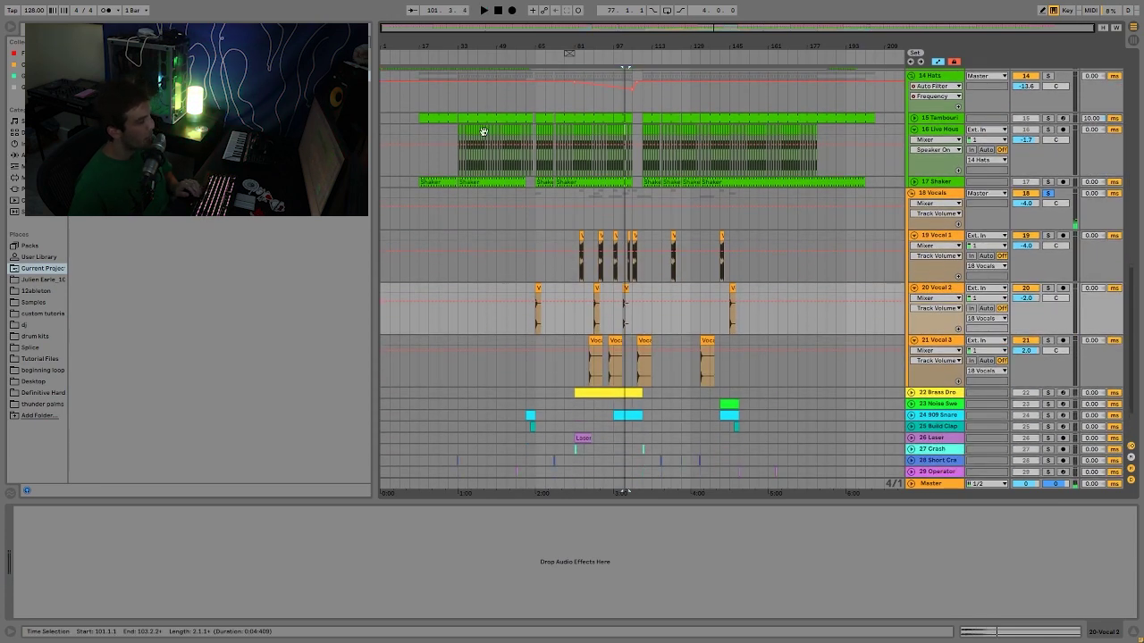
Unsolo the Vocals group and play the Vocal 1 clip at bar 83 within the full mix.
{"action": "left_click", "coordinate": [578, 232]}
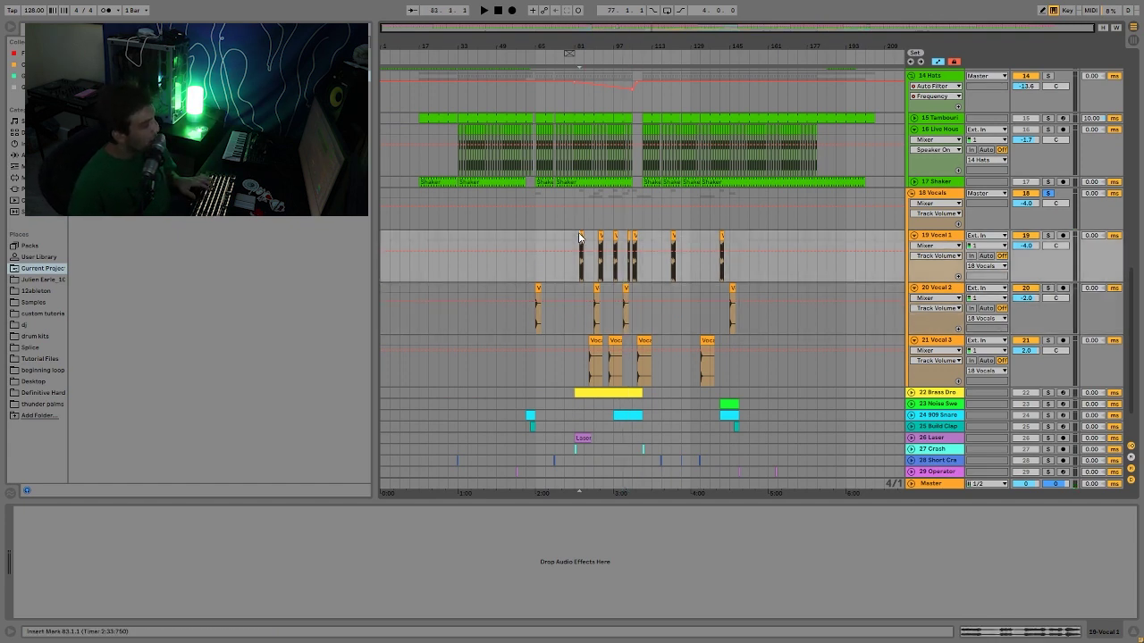
{"action": "key", "text": "space"}
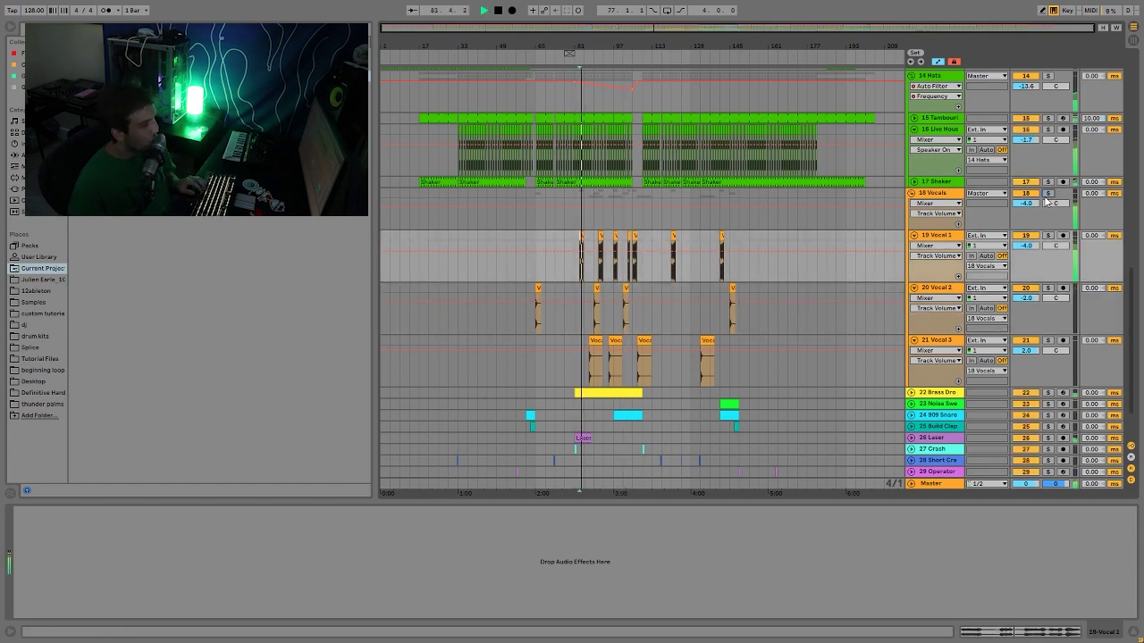
{"action": "left_click", "coordinate": [943, 239]}
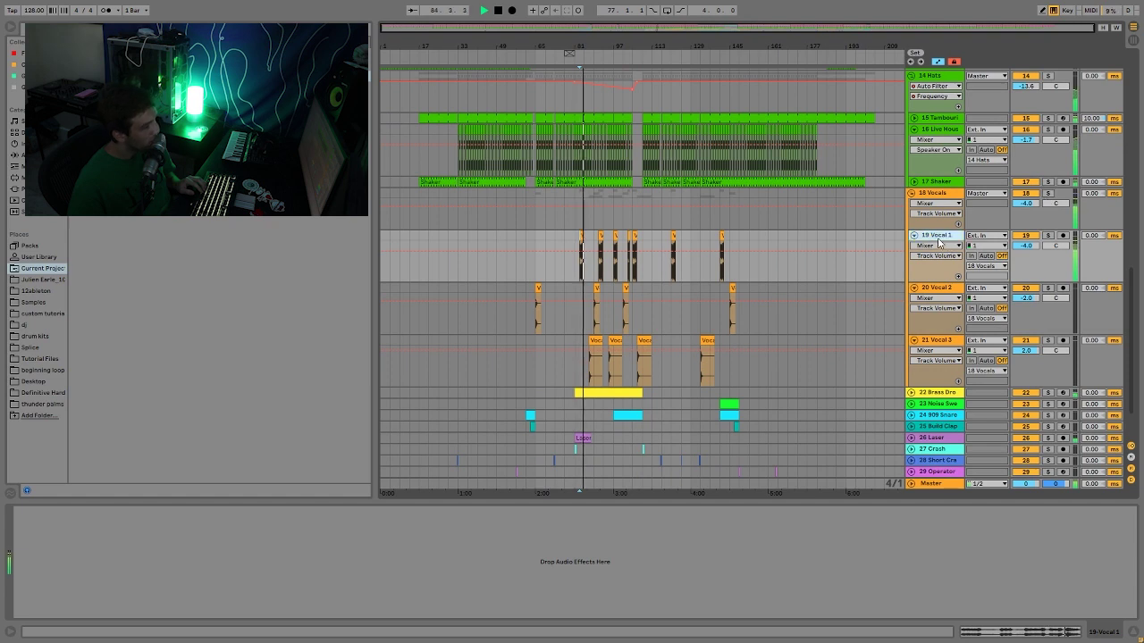
{"action": "left_click", "coordinate": [933, 286]}
{"action": "key", "text": "space"}
{"action": "left_click", "coordinate": [935, 342]}
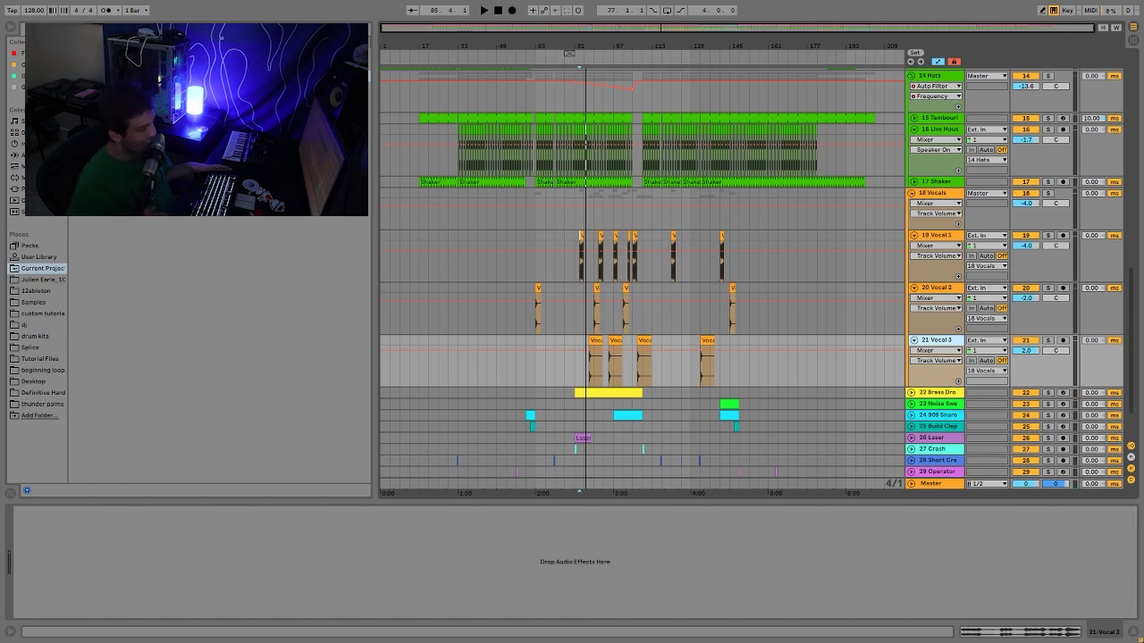
{"action": "key", "text": "space"}
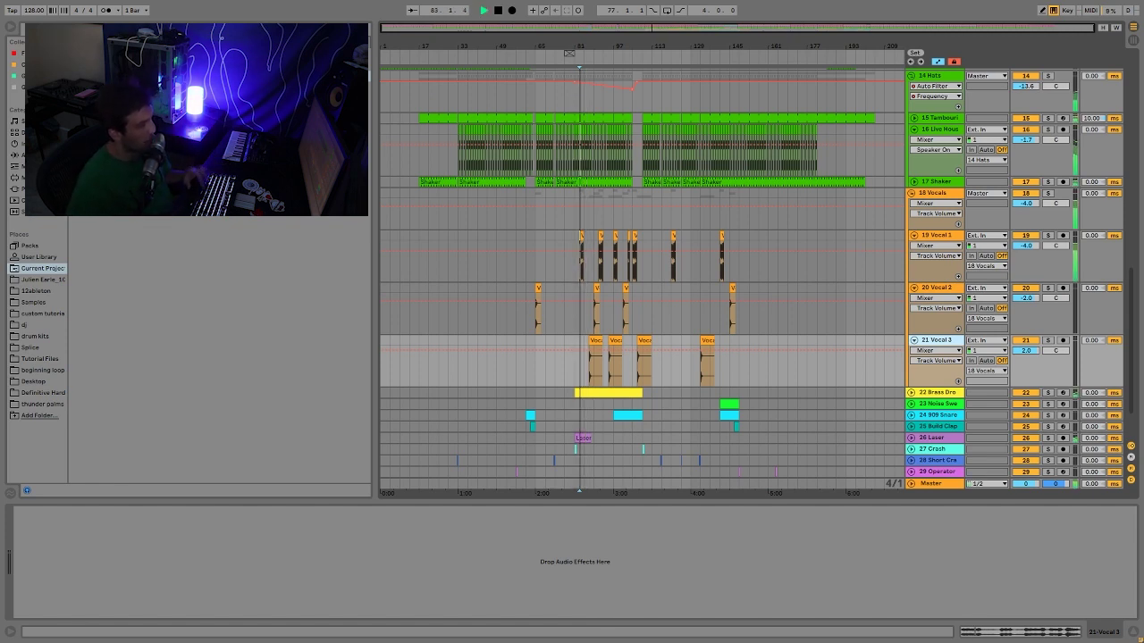
{"action": "left_click", "coordinate": [947, 237]}
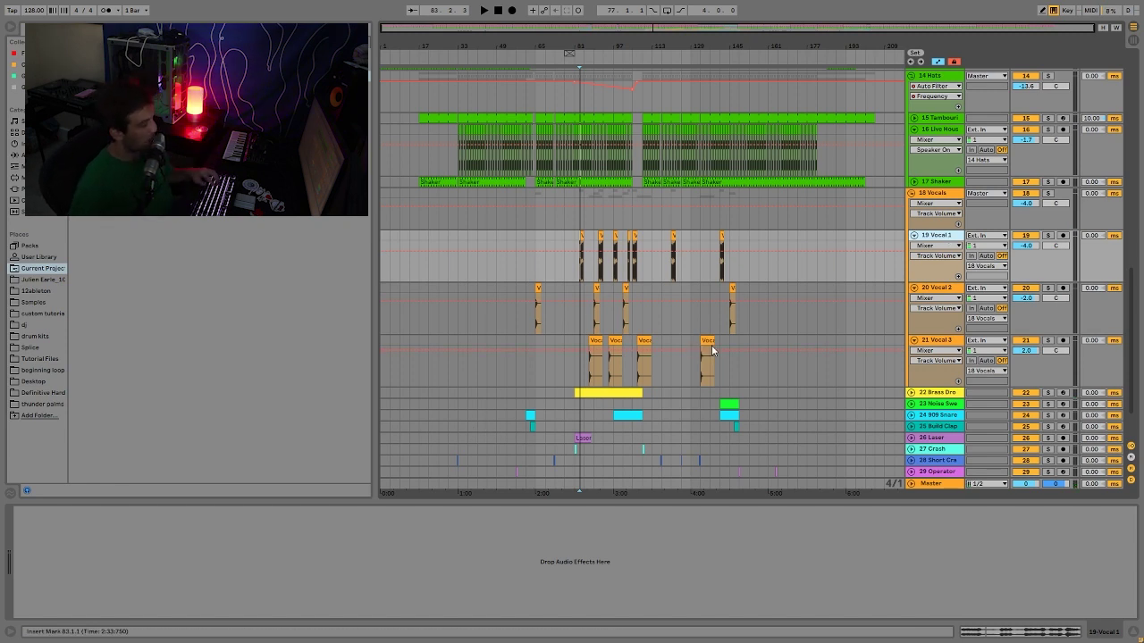
{"action": "key", "text": "space"}
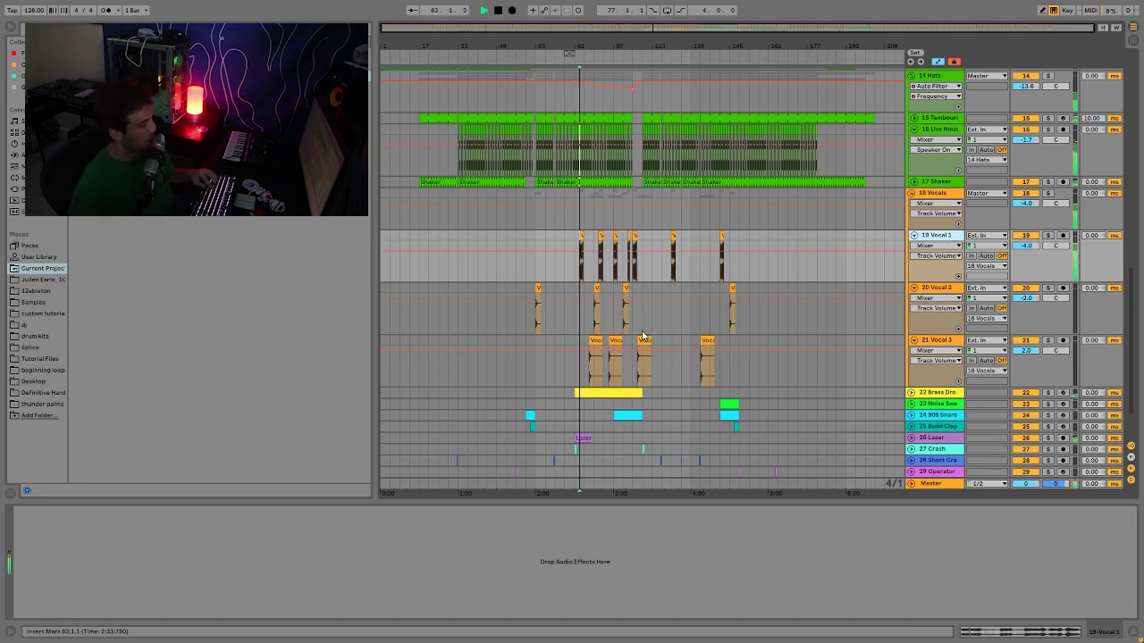
Play the Vocal 3 clip at bar 87 and the Vocal 2 clip at bar 89 within the full mix.
{"action": "left_click", "coordinate": [591, 346]}
{"action": "key", "text": "space"}
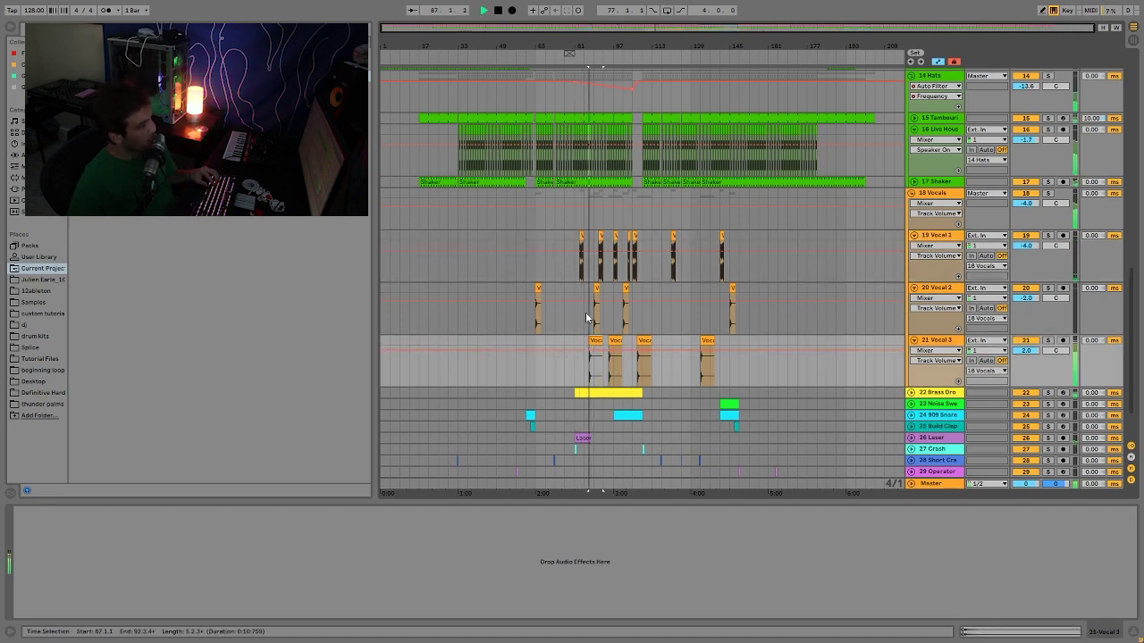
{"action": "left_click", "coordinate": [595, 286]}
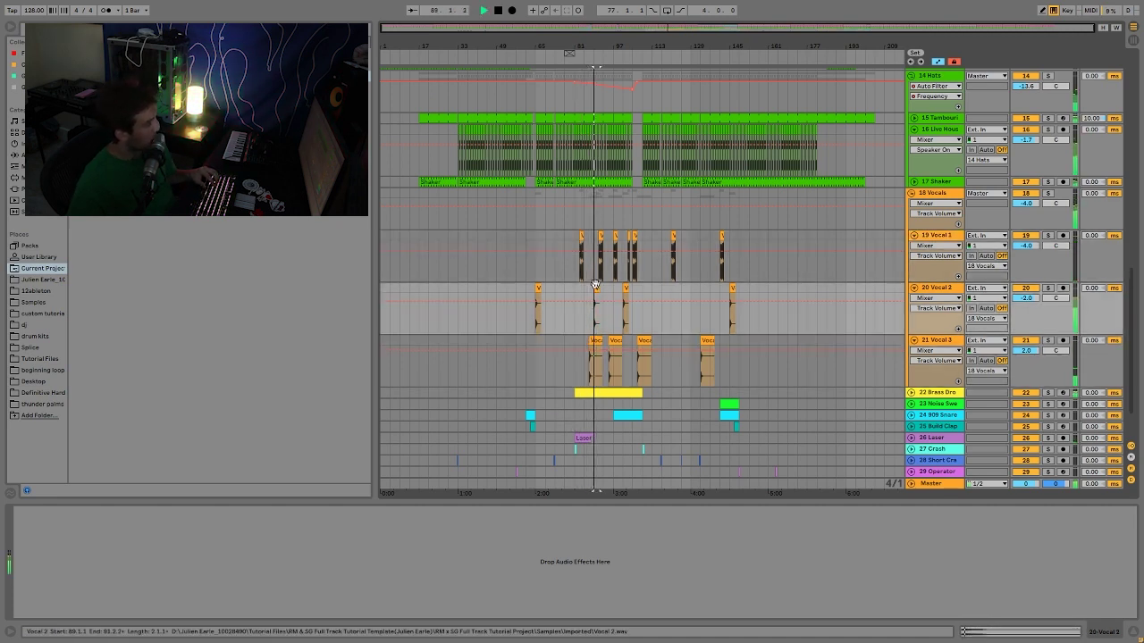
{"action": "key", "text": "space"}
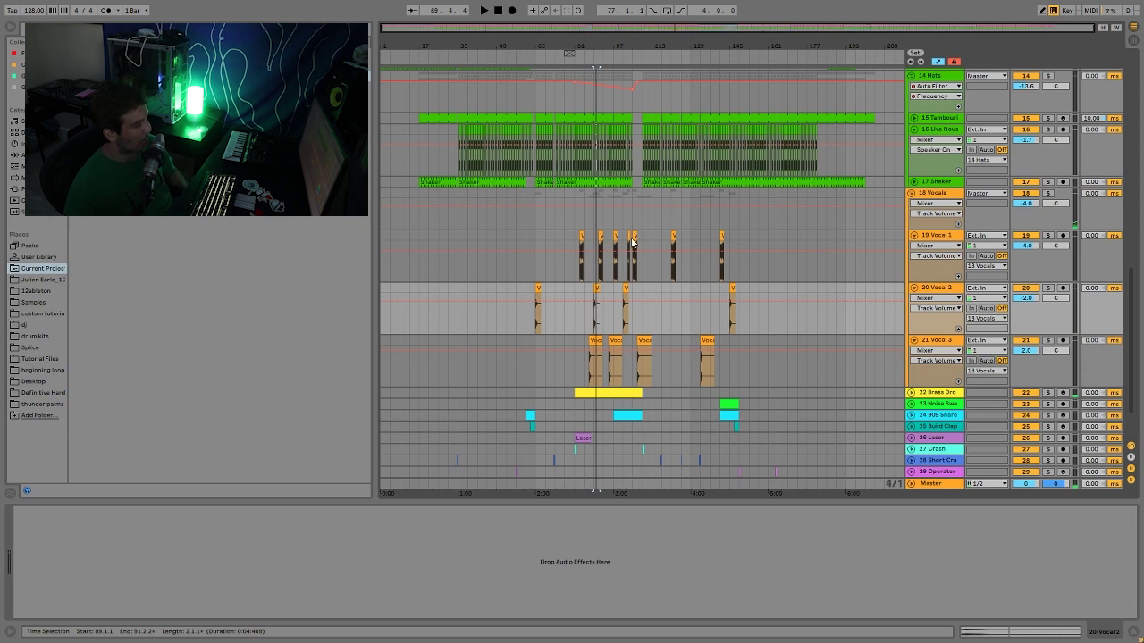
Select the gap between the first two Vocal 1 clips, from bar 85 to bar 91.
{"action": "left_click", "coordinate": [581, 235]}
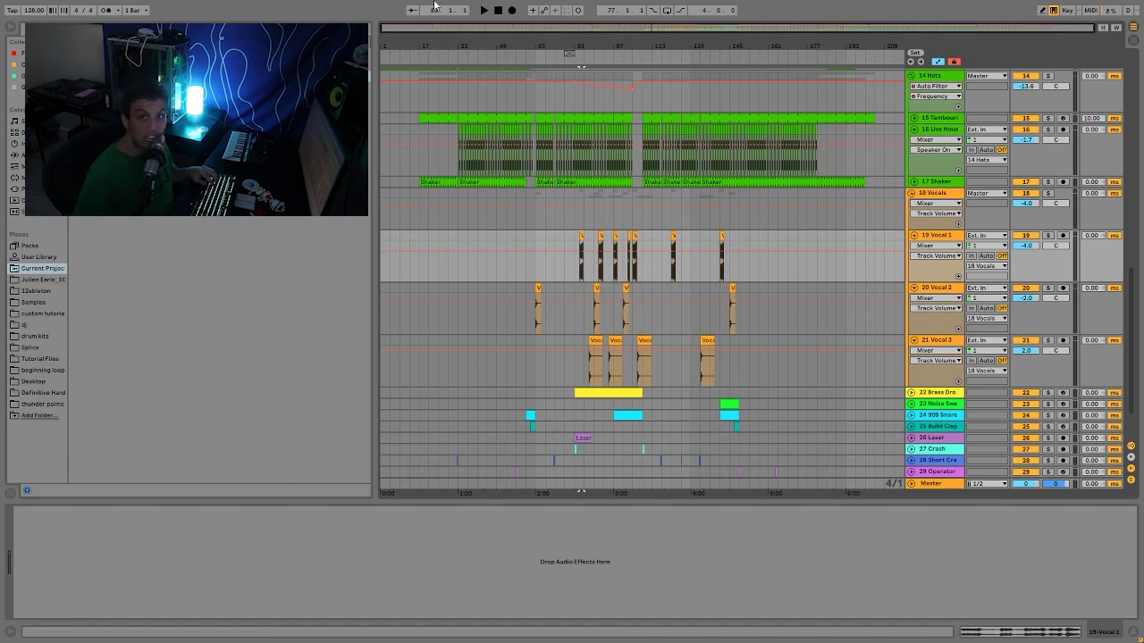
{"action": "left_click_drag", "start_coordinate": [610, 51], "coordinate": [643, 241]}
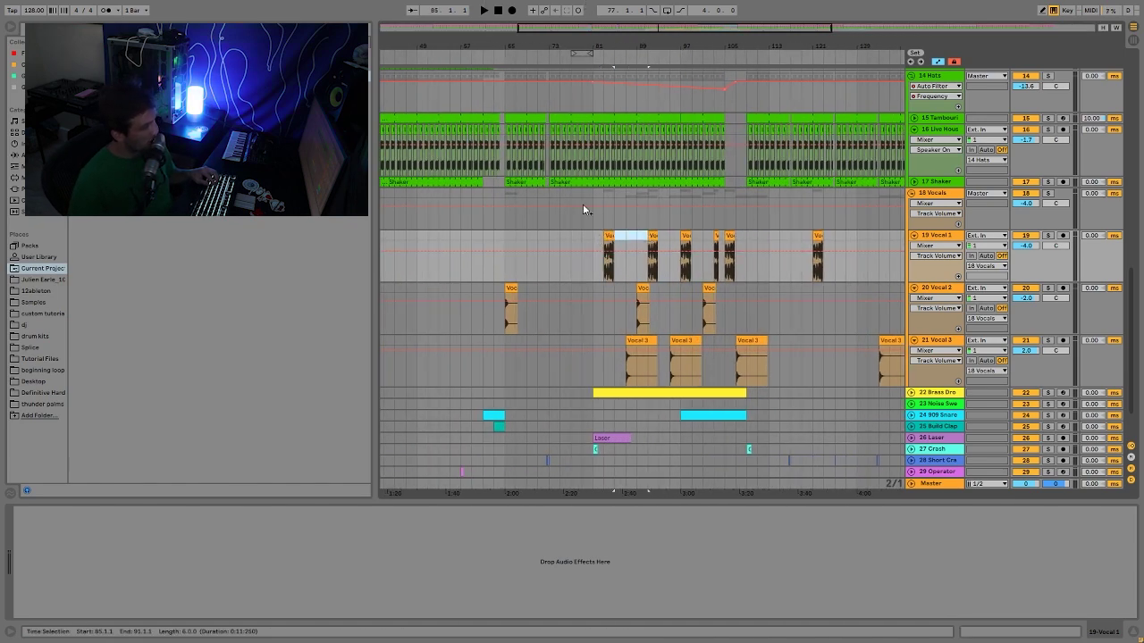
{"action": "scroll", "coordinate": [644, 234], "scroll_direction": "up", "scroll_amount": 3}
{"action": "scroll", "coordinate": [643, 234], "scroll_direction": "down", "scroll_amount": 3}
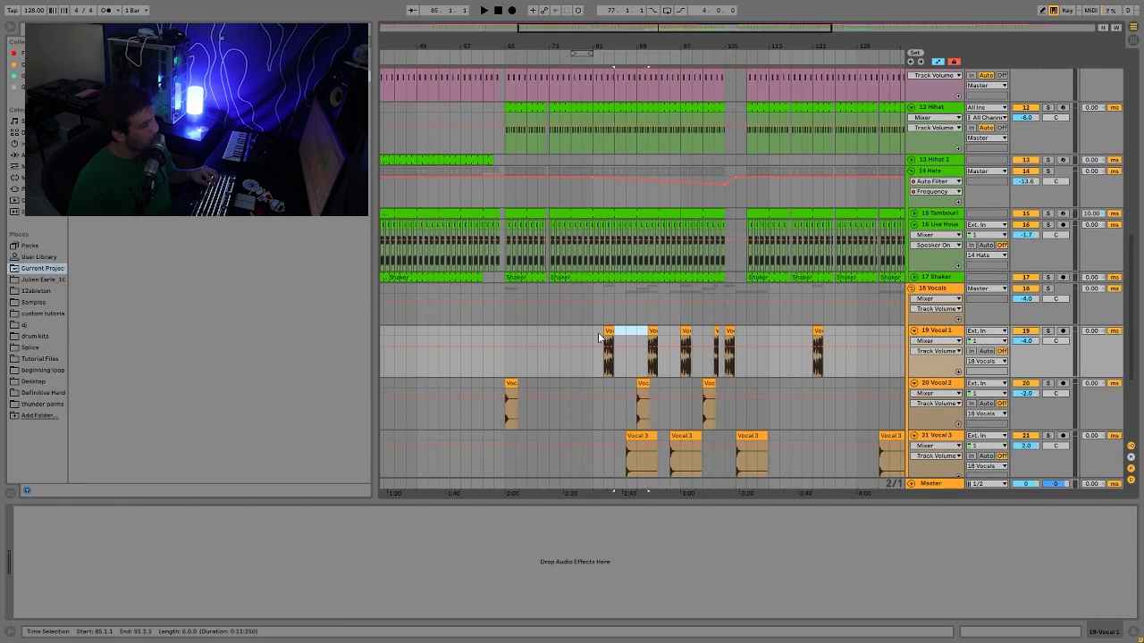
Show the Vocals group's device chain from Echo through to the sidechained Compressor.
{"action": "left_click", "coordinate": [594, 214]}
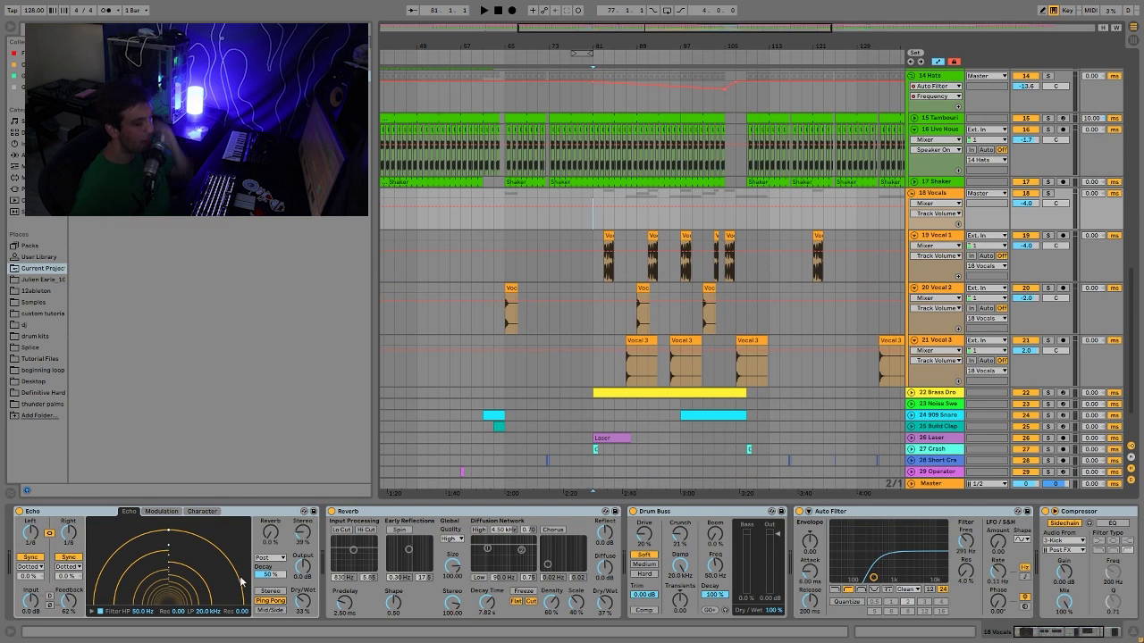
{"action": "left_click", "coordinate": [568, 625]}
{"action": "scroll", "coordinate": [568, 625], "scroll_direction": "right", "scroll_amount": 3}
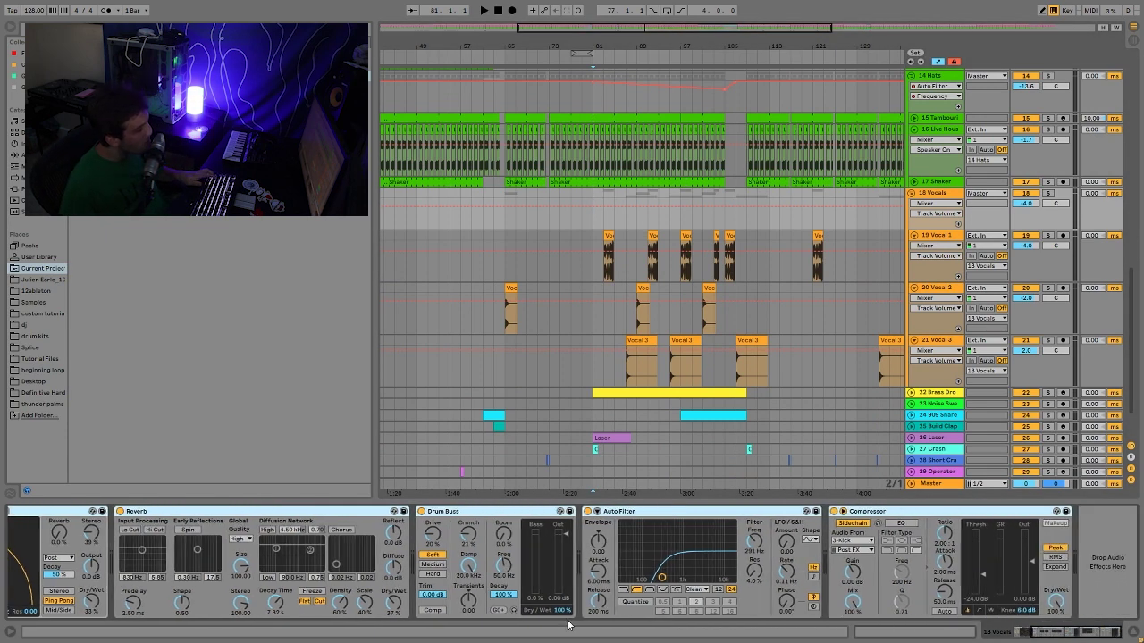
{"action": "left_click", "coordinate": [880, 512]}
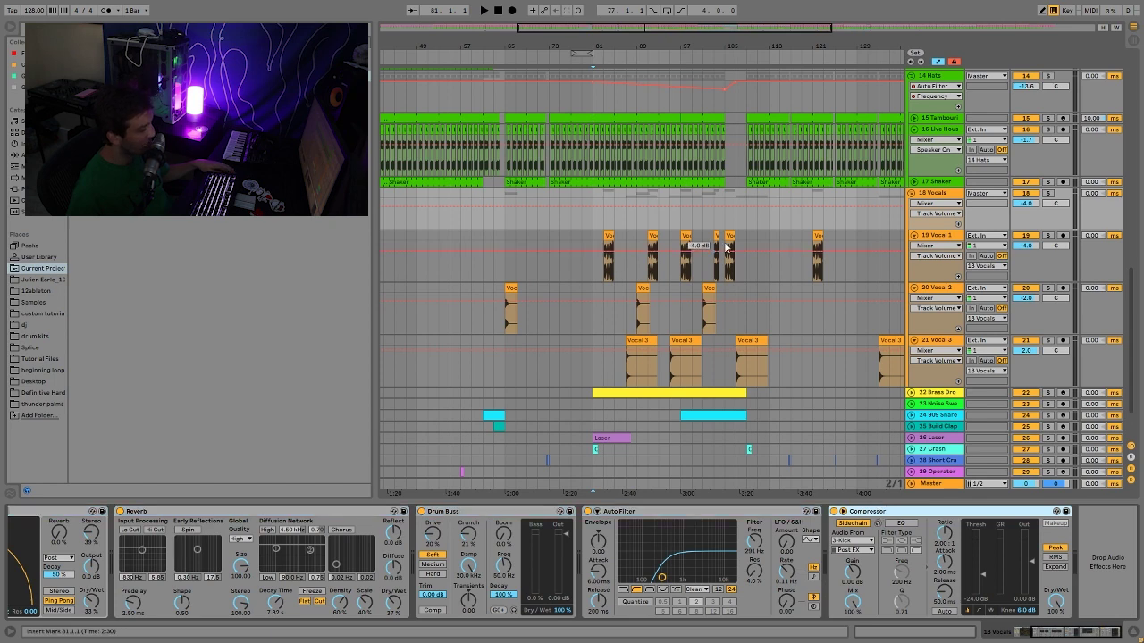
Fold the three vocal tracks and unfold the Brass Drone track.
{"action": "left_click", "coordinate": [912, 235]}
{"action": "left_click", "coordinate": [912, 245]}
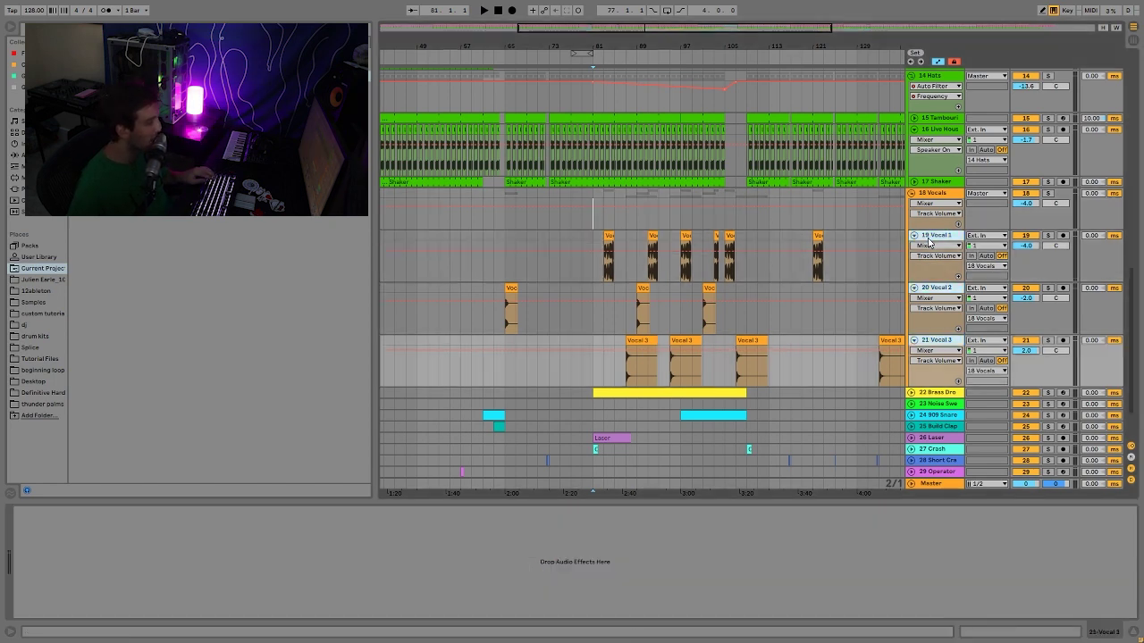
{"action": "left_click", "coordinate": [913, 257]}
{"action": "left_click", "coordinate": [929, 239]}
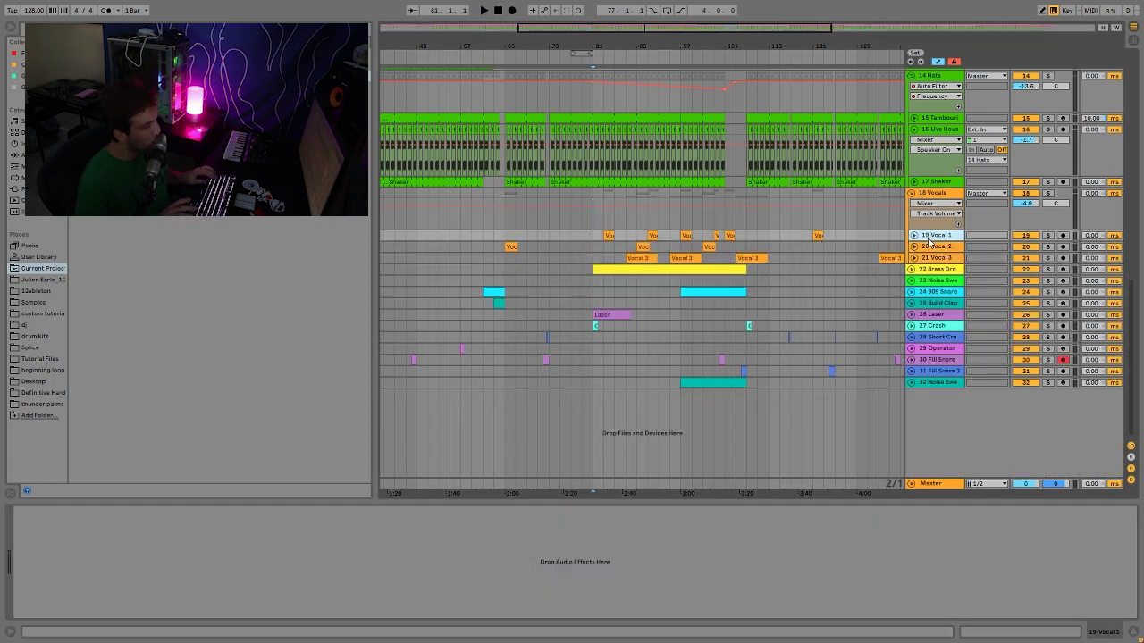
{"action": "key", "text": "Up"}
{"action": "key", "text": "Down"}
{"action": "key", "text": "Down"}
{"action": "key", "text": "Down"}
{"action": "key", "text": "Down"}
{"action": "key", "text": "Right"}
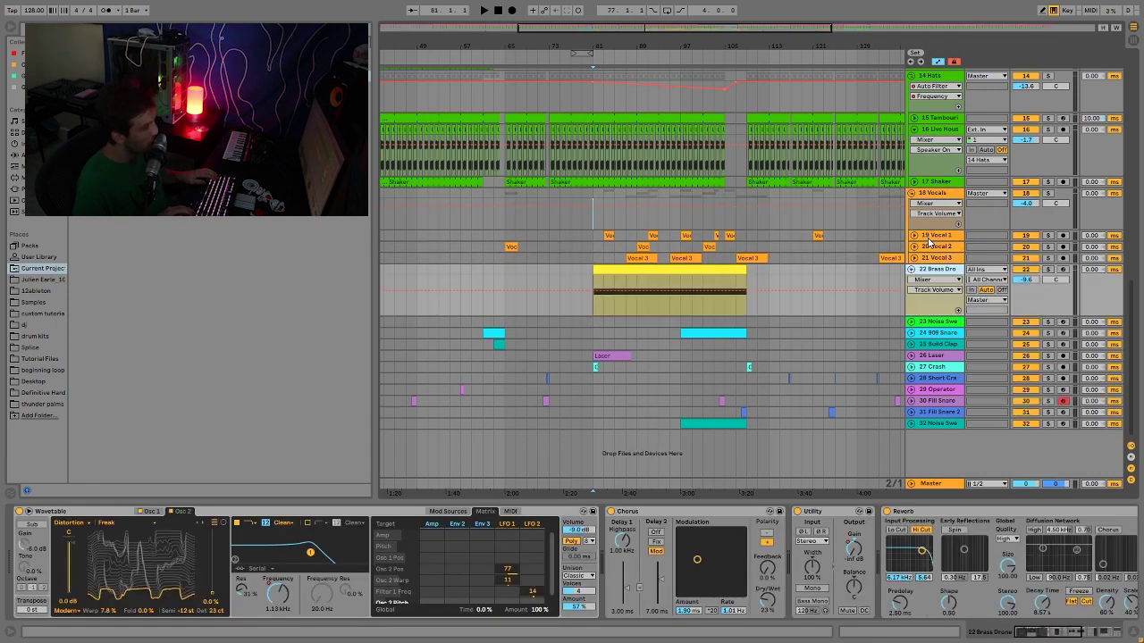
Solo the Brass Drone track and play its clip from bars 81, 89 and 97.
{"action": "left_click_drag", "start_coordinate": [747, 46], "coordinate": [651, 47]}
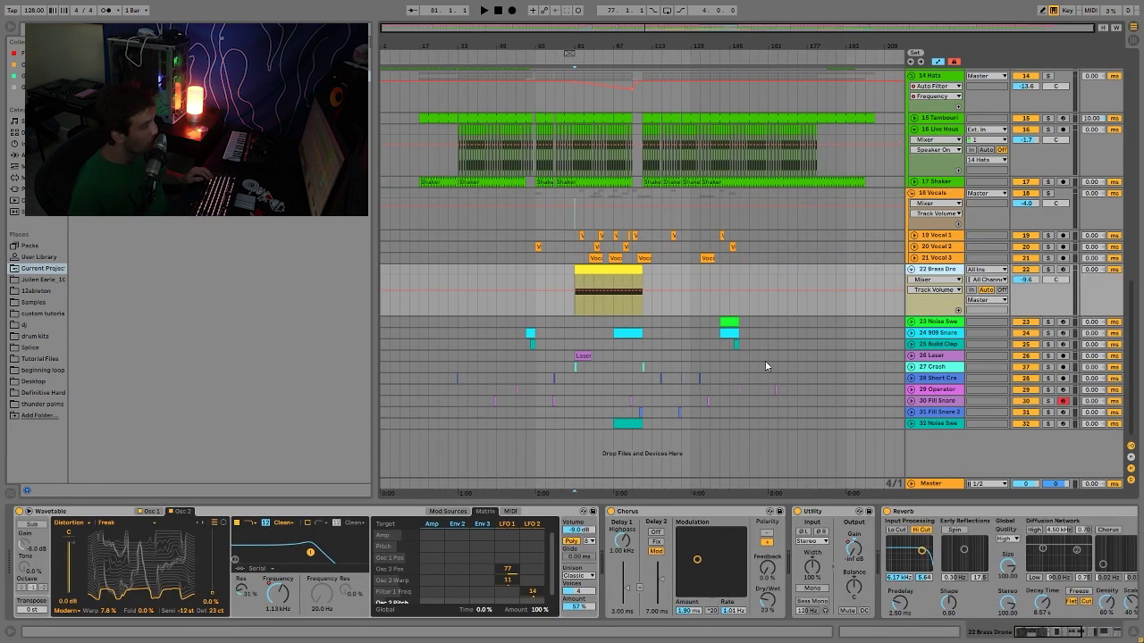
{"action": "left_click", "coordinate": [1050, 271]}
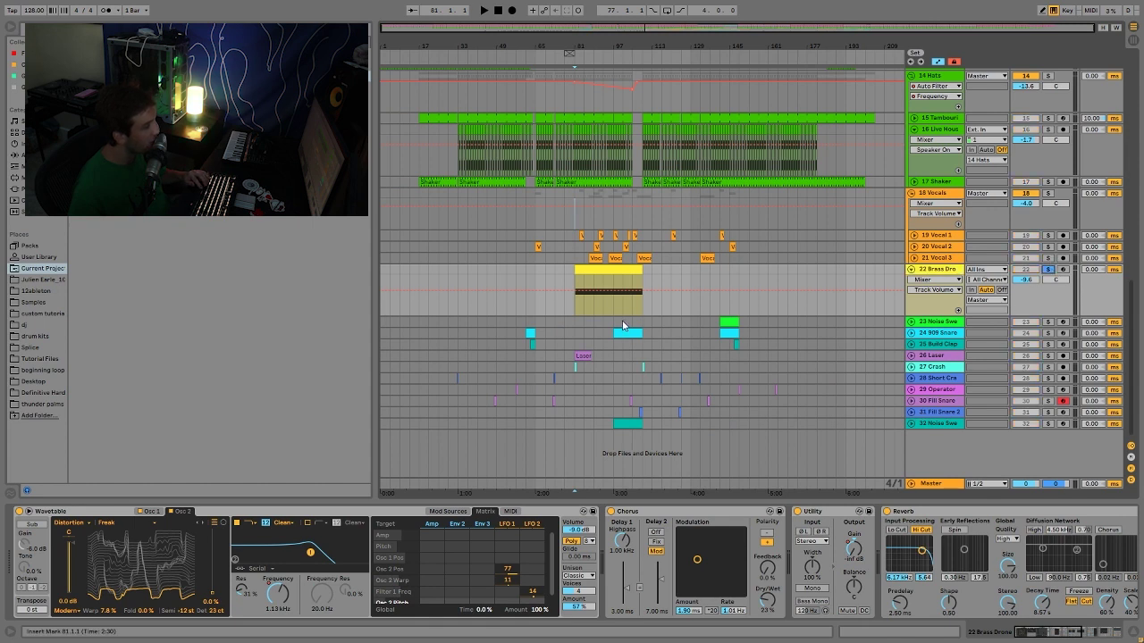
{"action": "left_click", "coordinate": [601, 266]}
{"action": "key", "text": "space"}
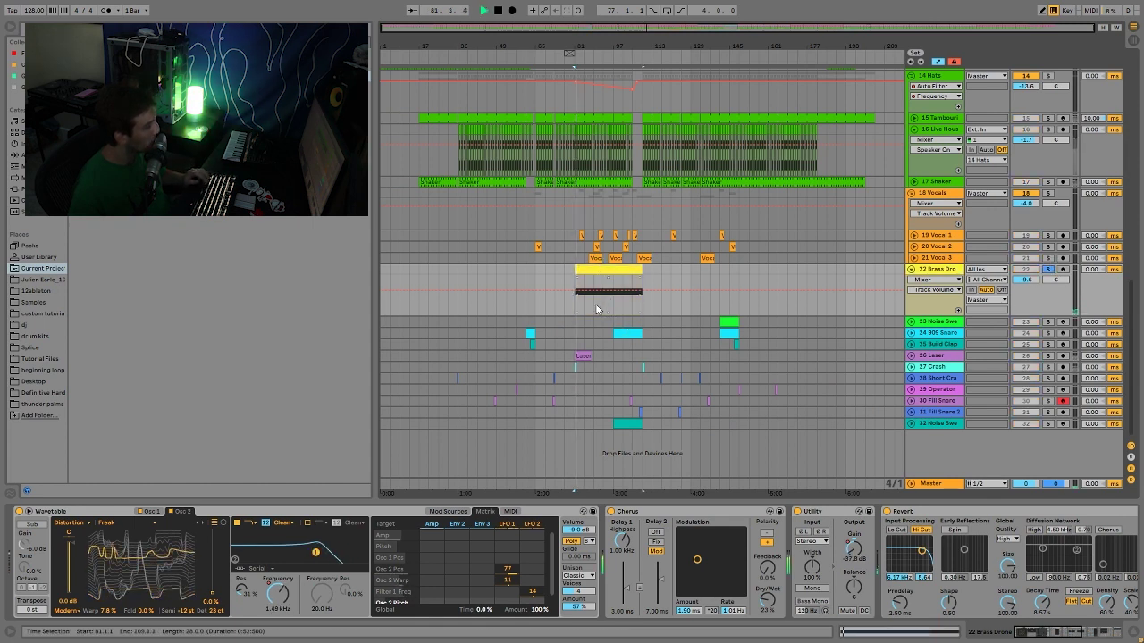
{"action": "left_click", "coordinate": [596, 309]}
{"action": "key", "text": "space"}
{"action": "key", "text": "space"}
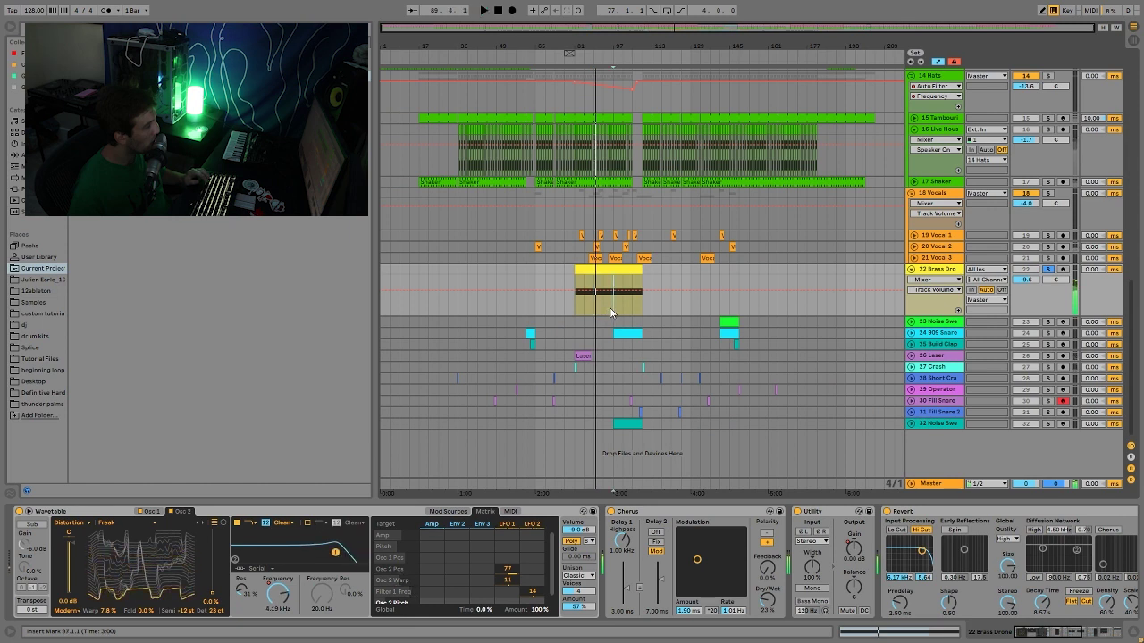
{"action": "left_click", "coordinate": [609, 307]}
{"action": "key", "text": "space"}
{"action": "key", "text": "space"}
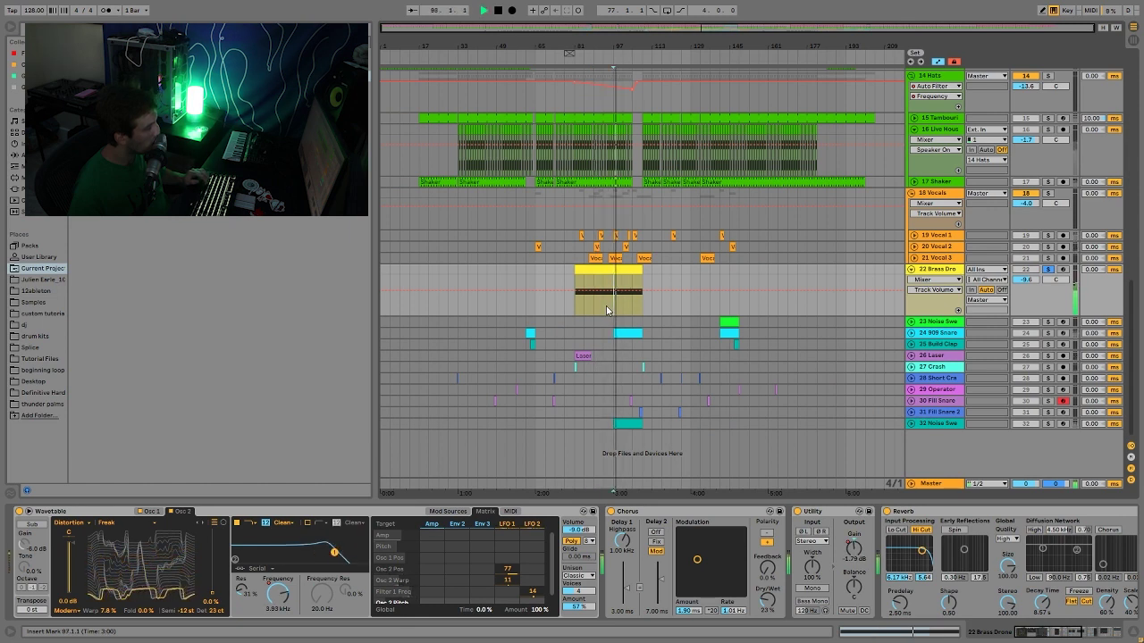
{"action": "key", "text": "space"}
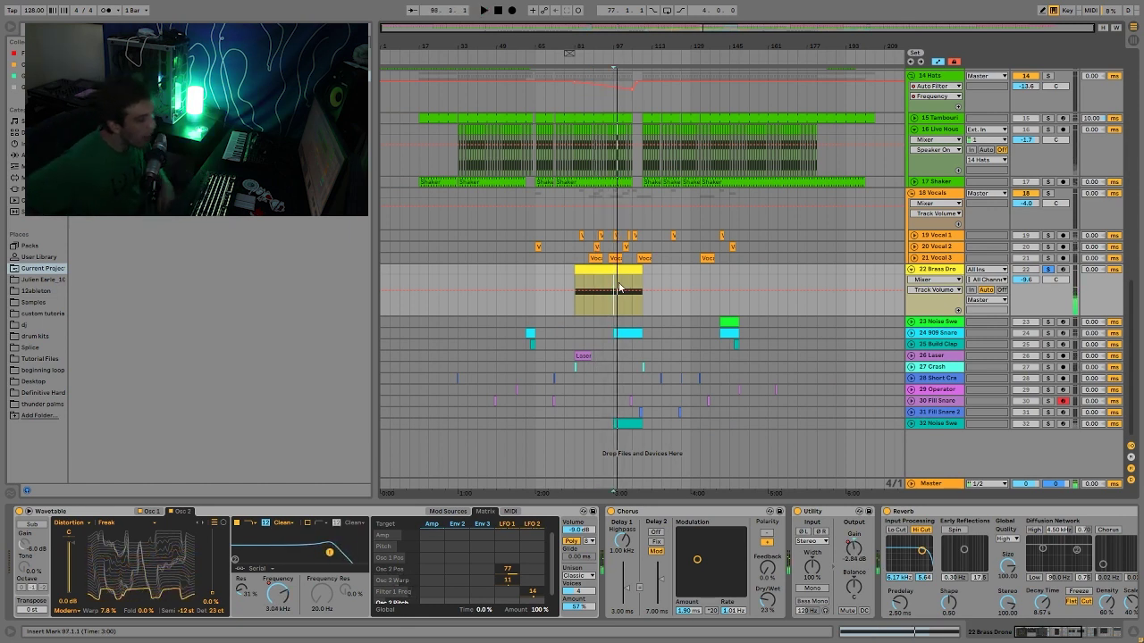
Unsolo the Brass Drone track and play the full mix from bar 97.
{"action": "left_click", "coordinate": [1049, 270]}
{"action": "key", "text": "space"}
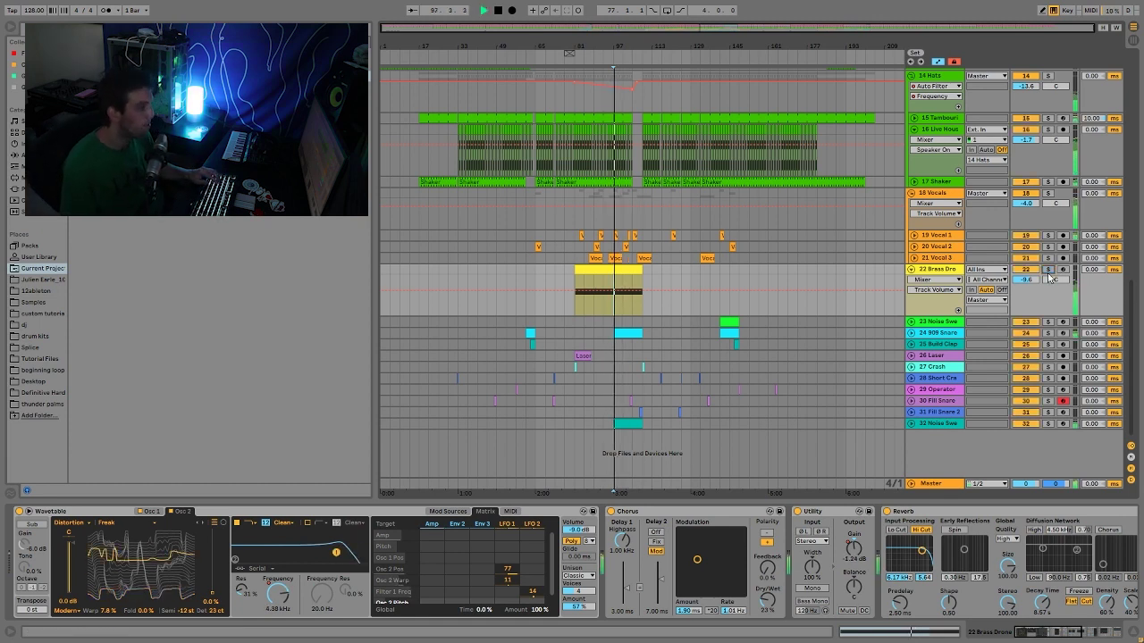
{"action": "key", "text": "space"}
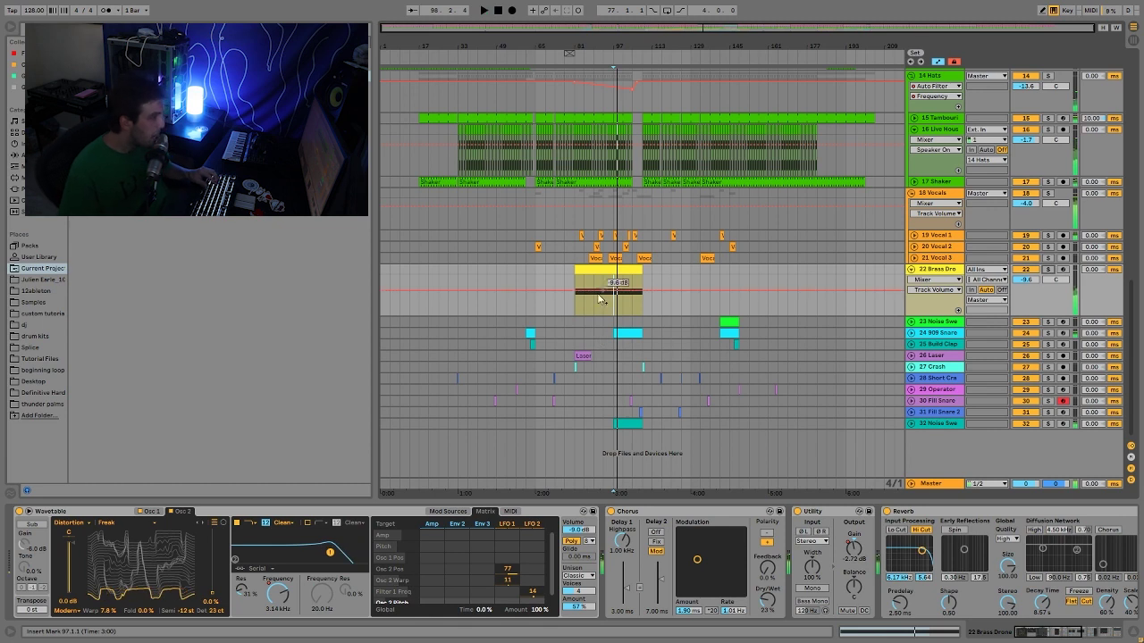
Compare the full mix from bar 89 with the Brass Drone track muted and unmuted.
{"action": "left_click", "coordinate": [592, 311]}
{"action": "key", "text": "space"}
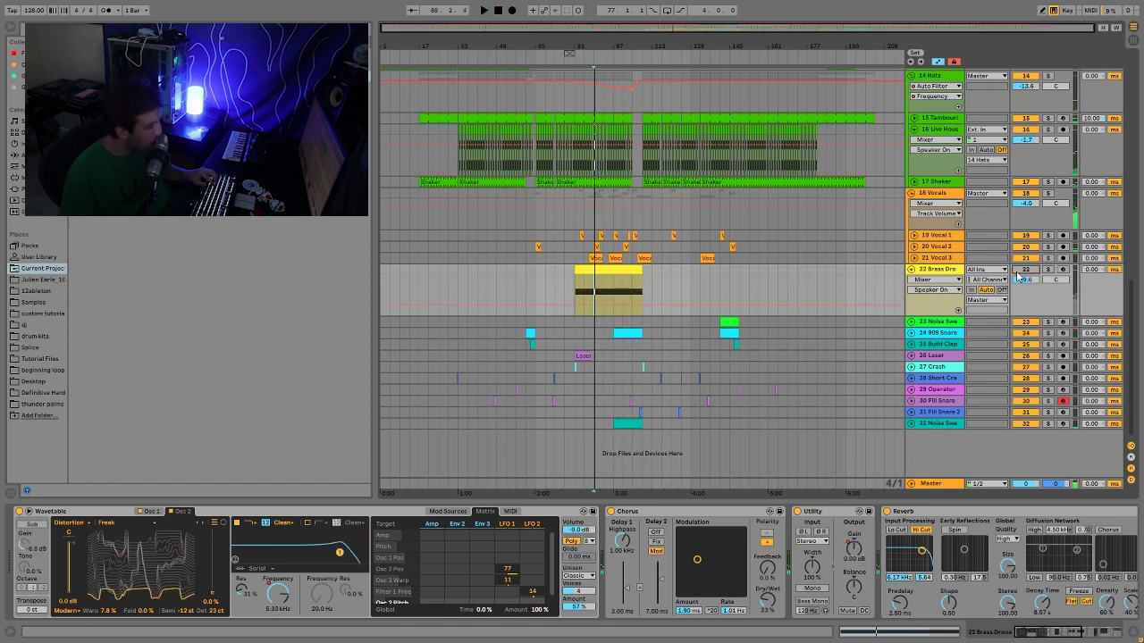
{"action": "key", "text": "space"}
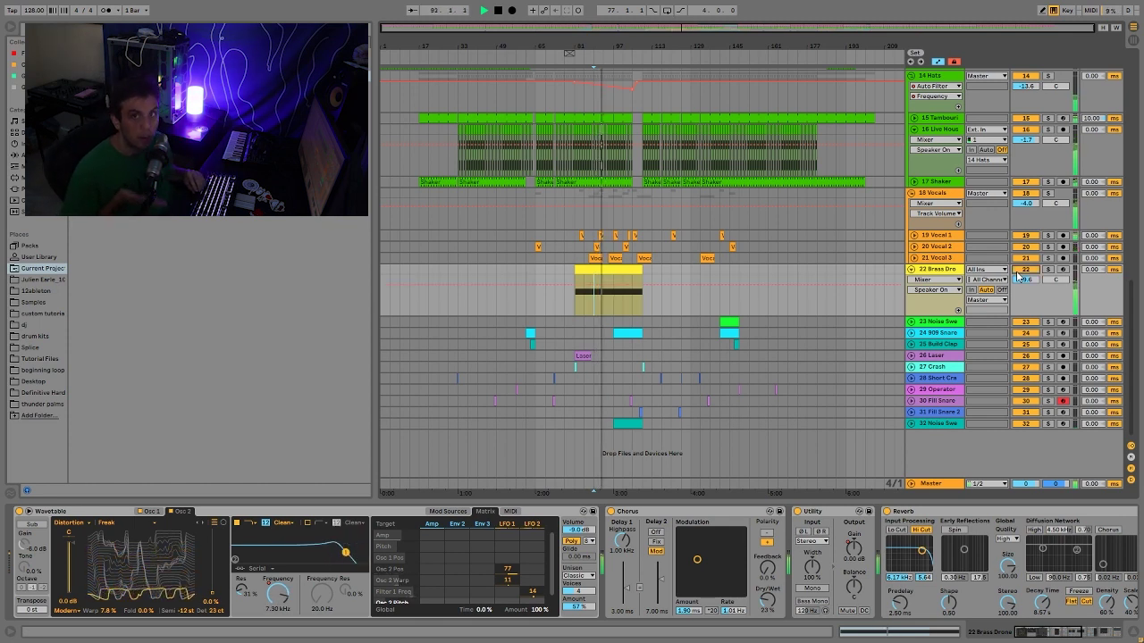
{"action": "key", "text": "space"}
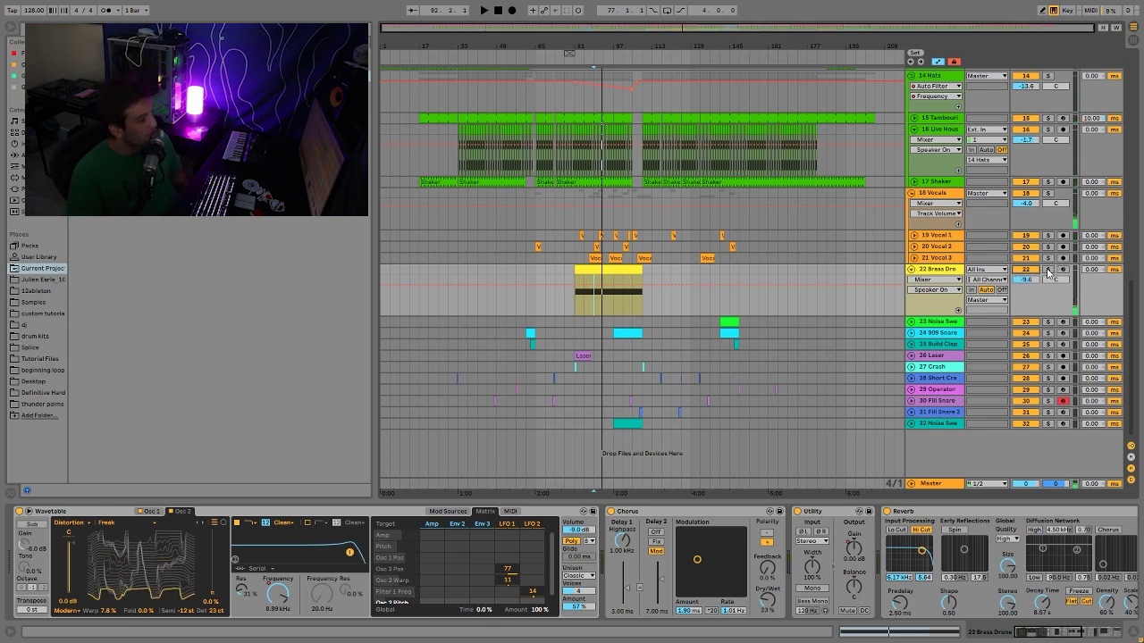
Solo the Brass Drone track and view Oscillators 1 and 2 of its Wavetable.
{"action": "left_click", "coordinate": [1048, 270]}
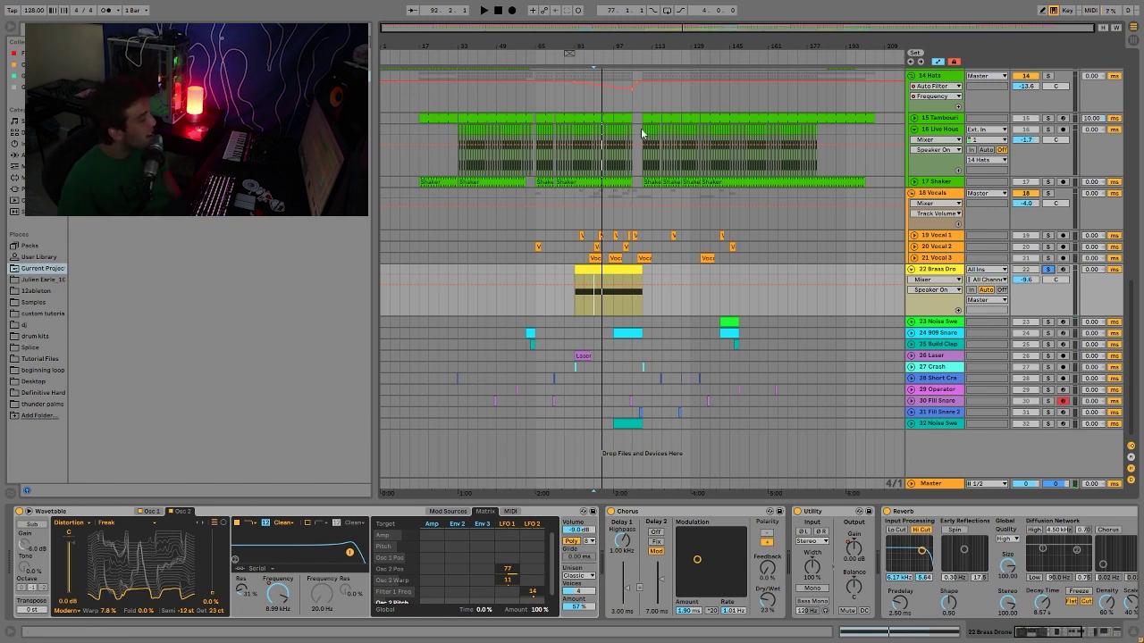
{"action": "left_click", "coordinate": [152, 512]}
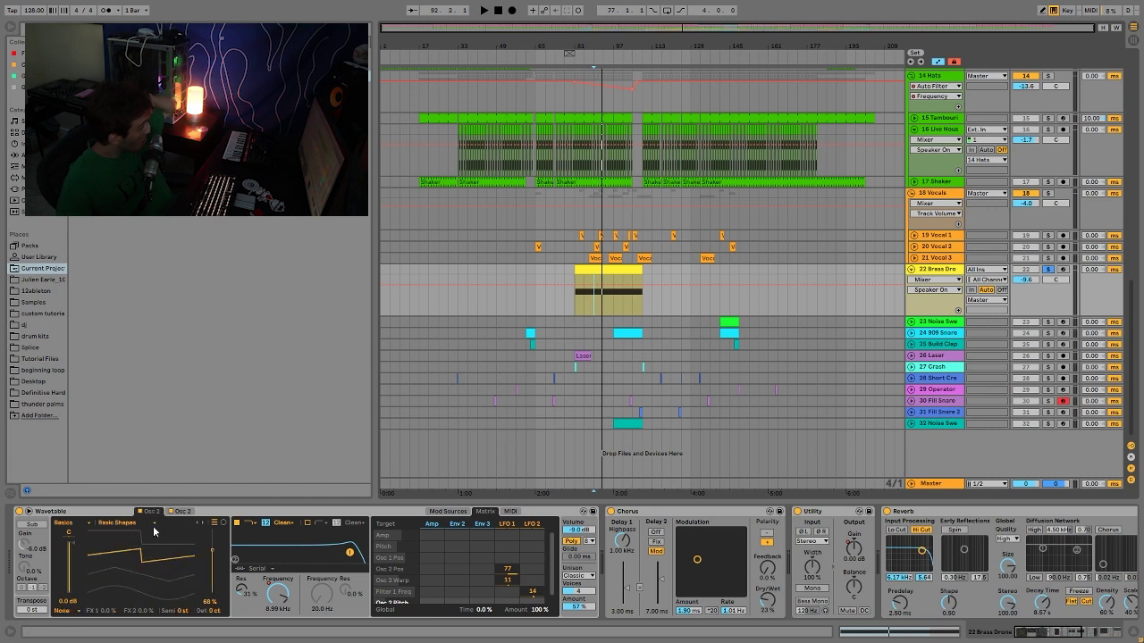
{"action": "left_click", "coordinate": [182, 512]}
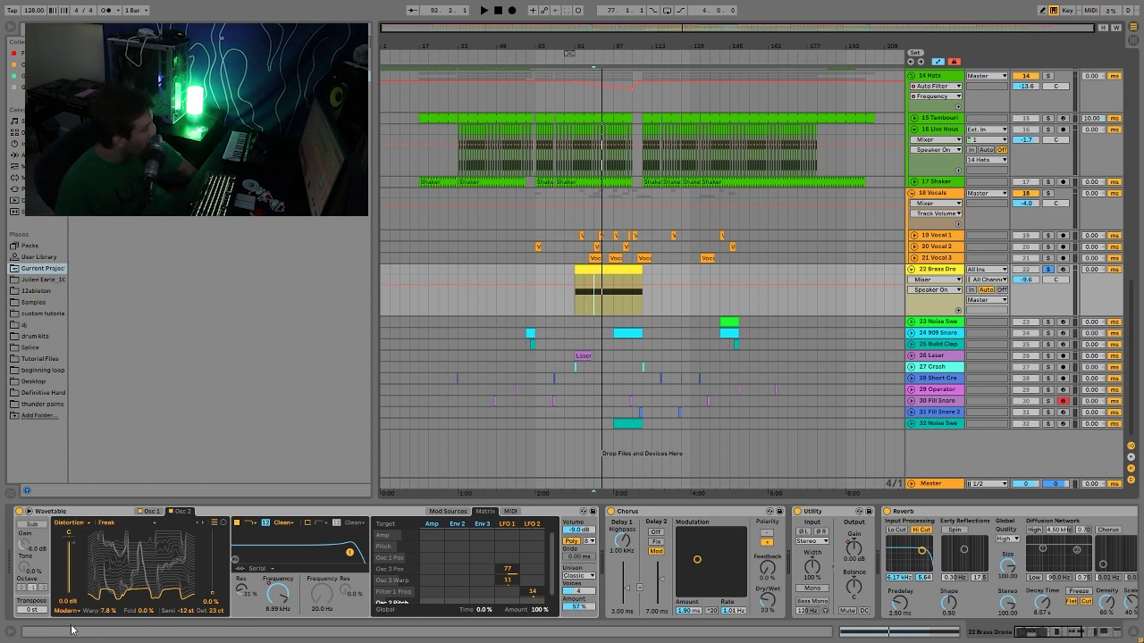
Play the soloed Brass Drone from bar 89 and examine its Wavetable filter and modulation matrix.
{"action": "key", "text": "space"}
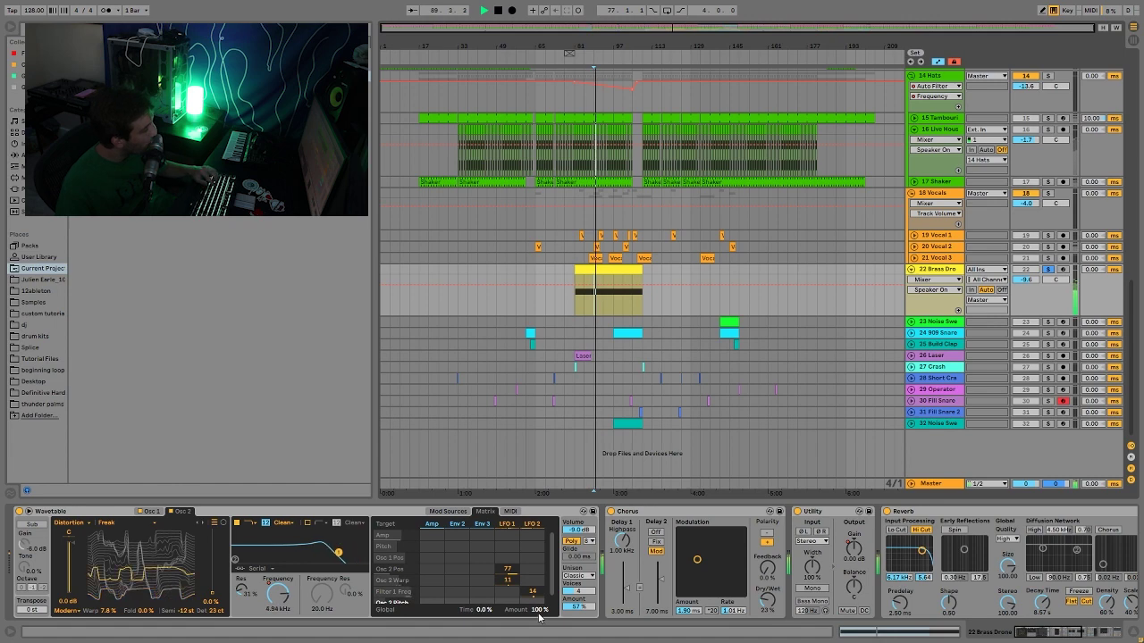
{"action": "scroll", "coordinate": [536, 595], "scroll_direction": "down", "scroll_amount": 1}
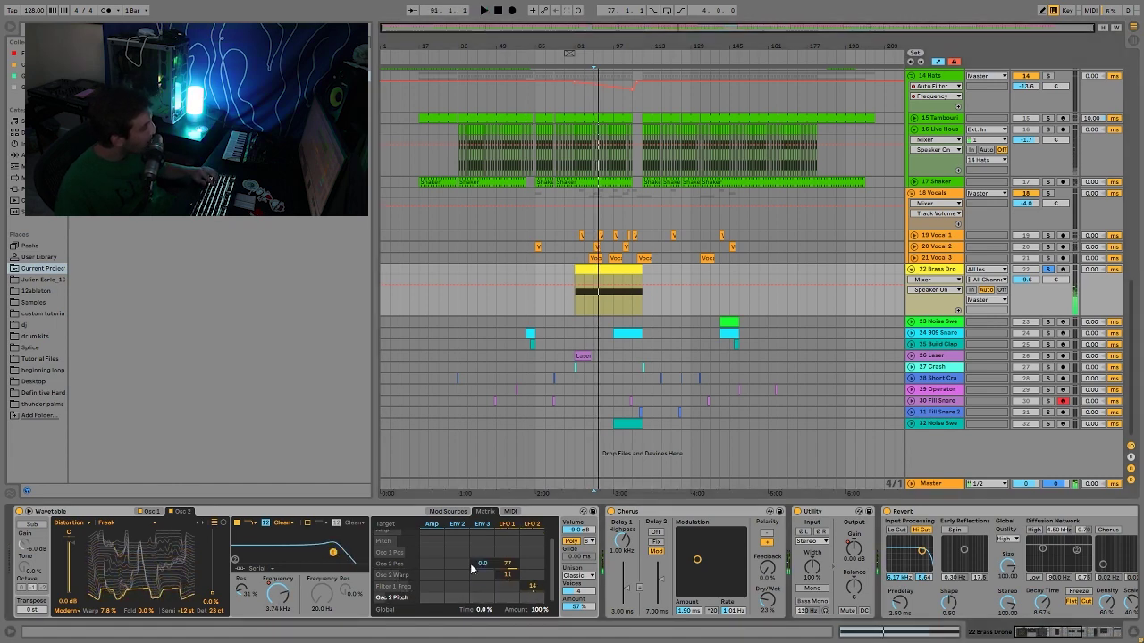
{"action": "key", "text": "space"}
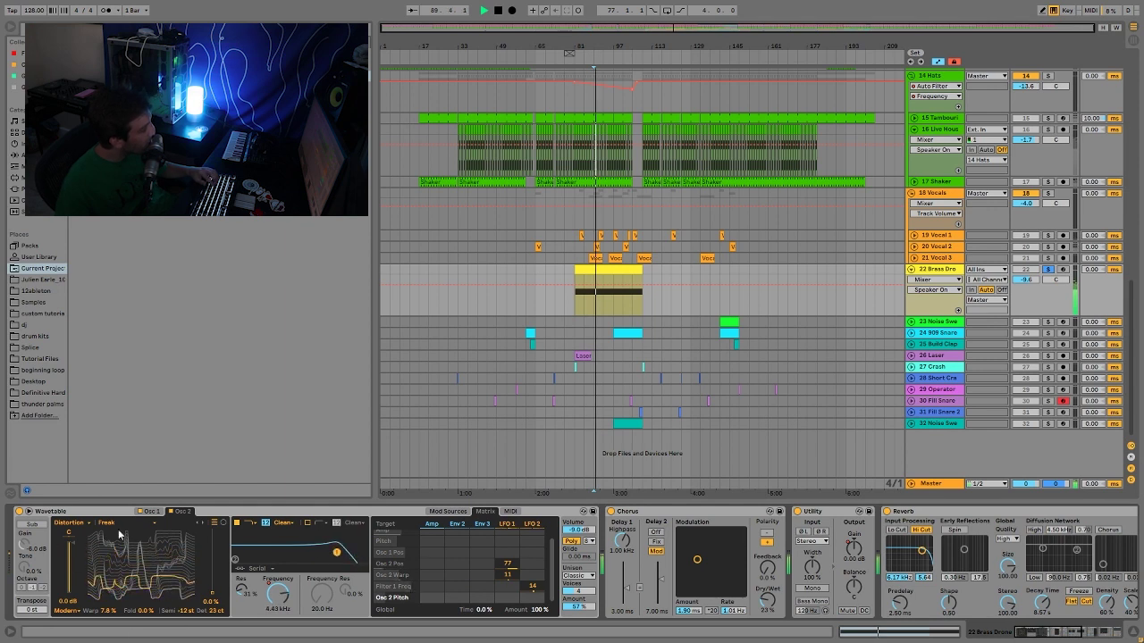
{"action": "key", "text": "space"}
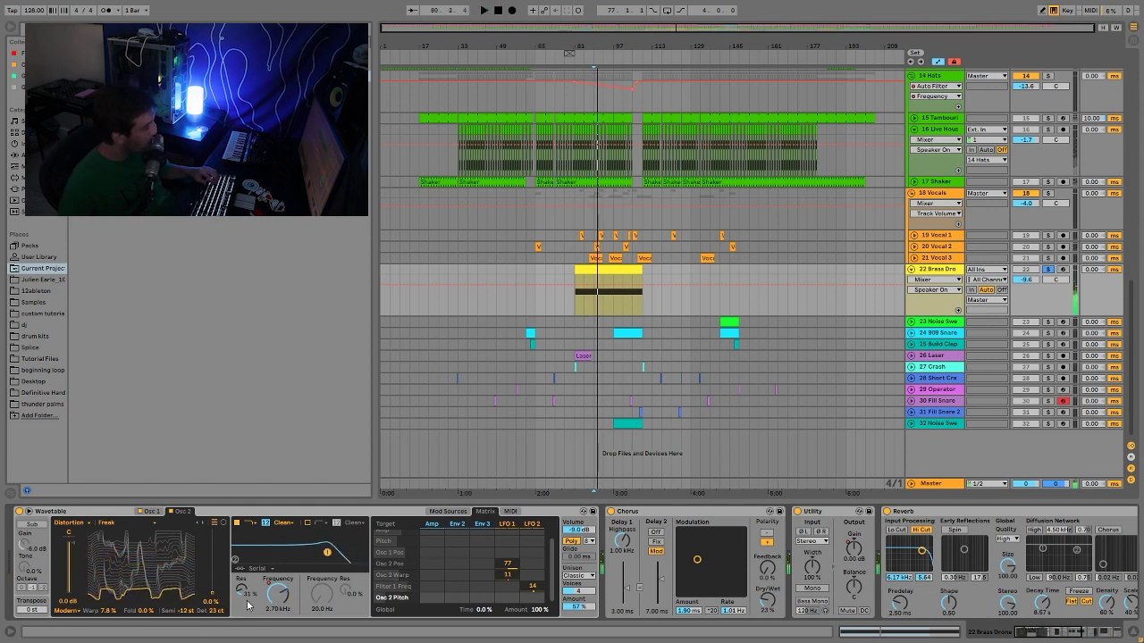
{"action": "key", "text": "space"}
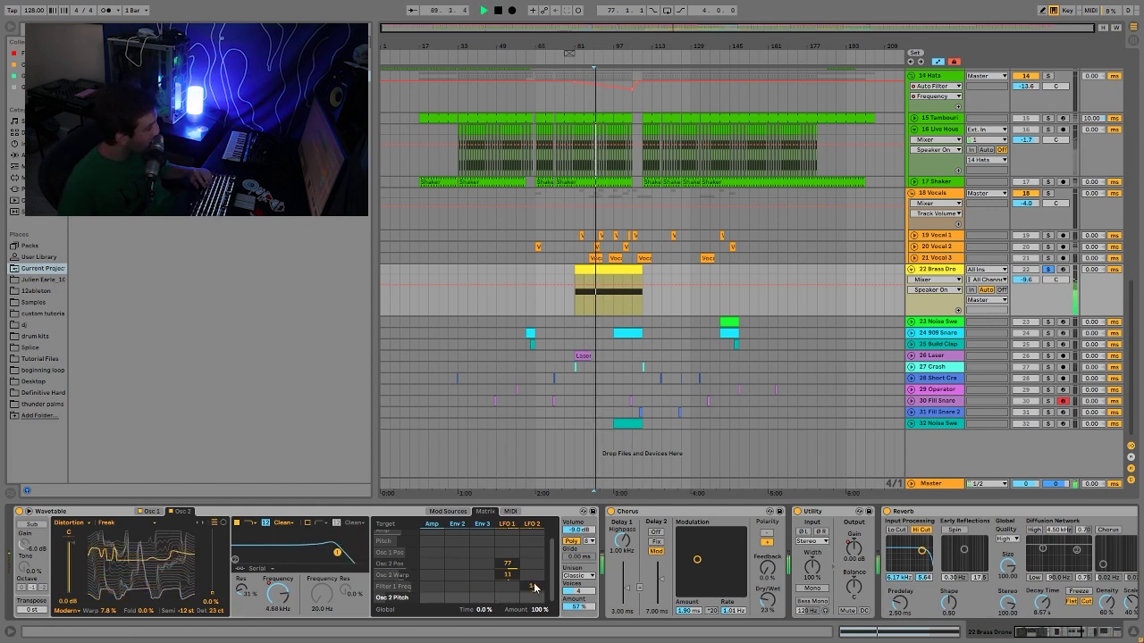
{"action": "key", "text": "space"}
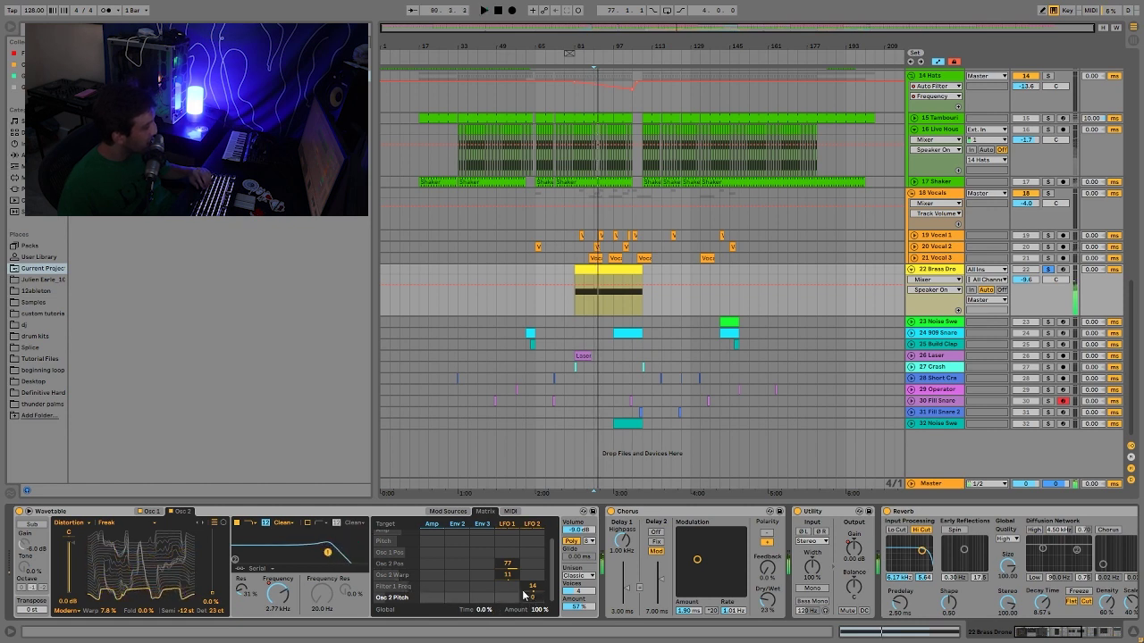
Show the Brass Drone's Wavetable Filter 1 Freq automation and play the soloed track from bar 101.
{"action": "left_click", "coordinate": [275, 605]}
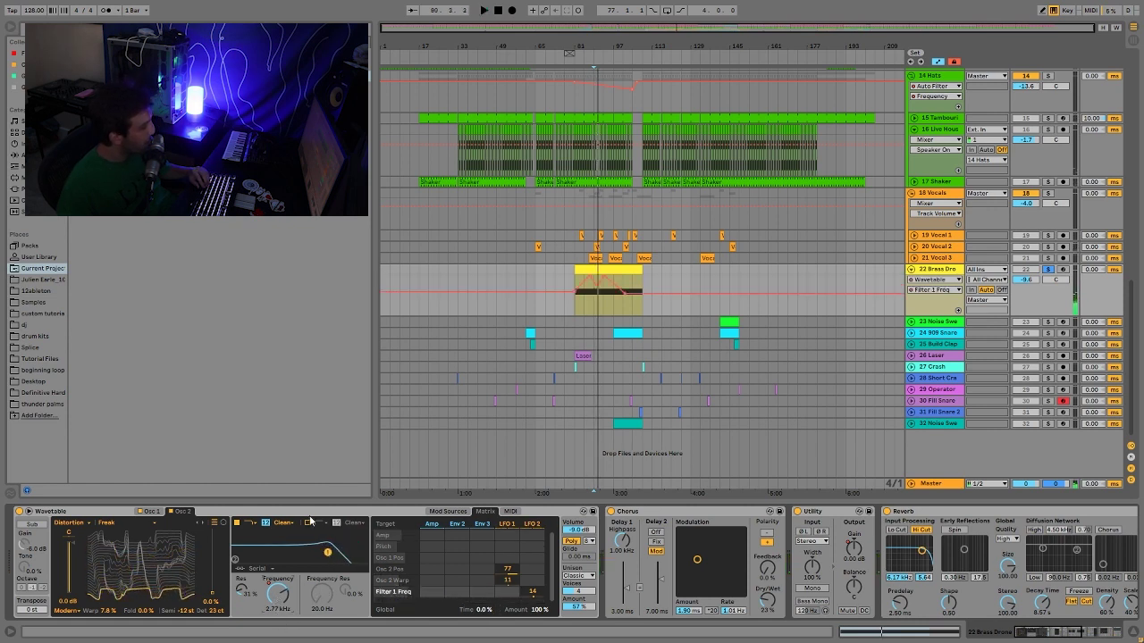
{"action": "left_click", "coordinate": [625, 312]}
{"action": "key", "text": "space"}
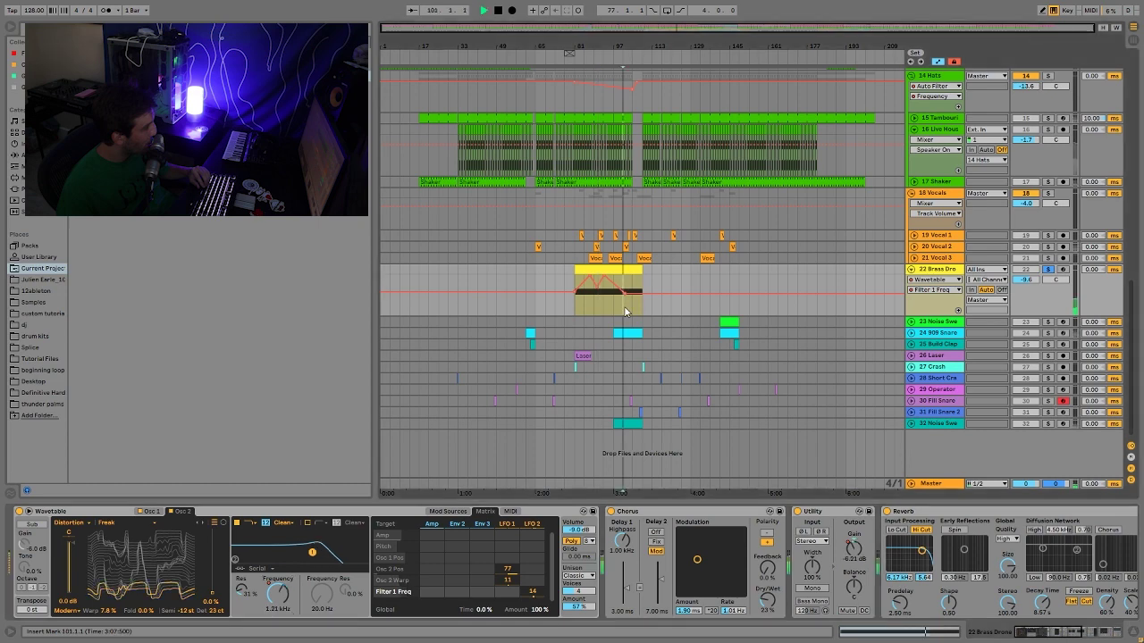
{"action": "key", "text": "space"}
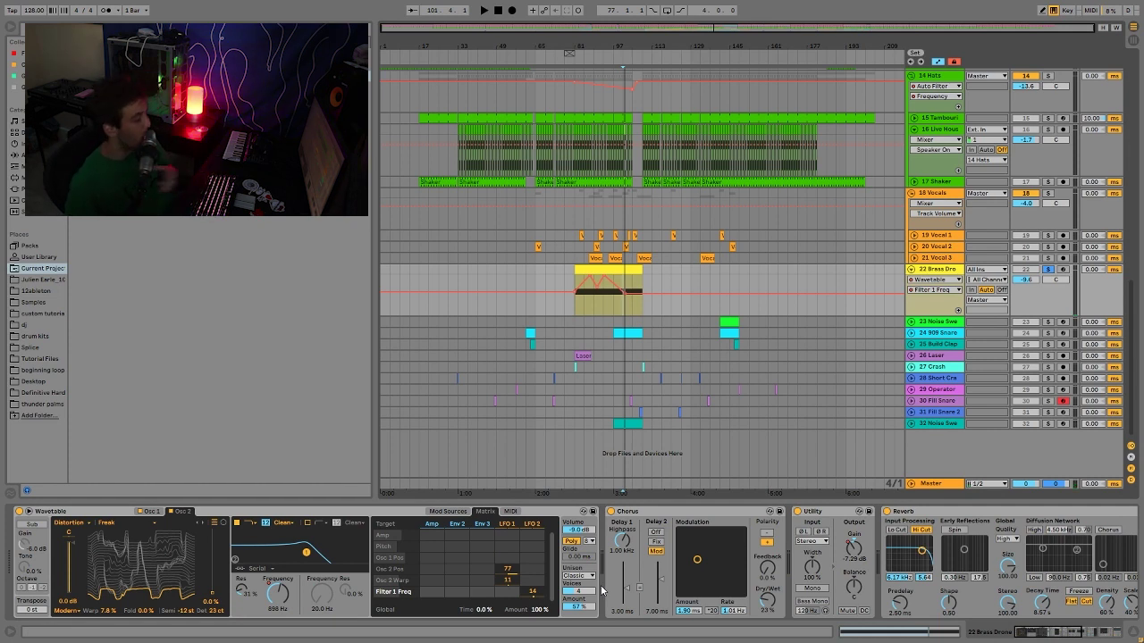
Show the Brass Drone's Utility Gain automation, play it in the full mix from bars 81 and 101, and solo the track again.
{"action": "scroll", "coordinate": [537, 599], "scroll_direction": "right", "scroll_amount": 6}
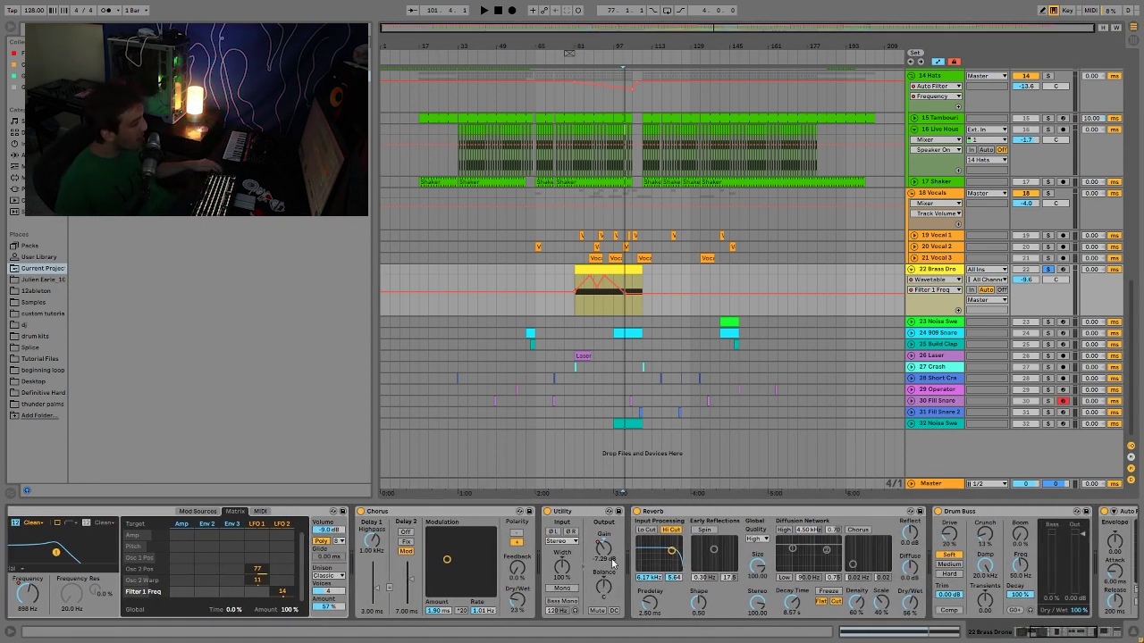
{"action": "left_click", "coordinate": [605, 549]}
{"action": "key", "text": "space"}
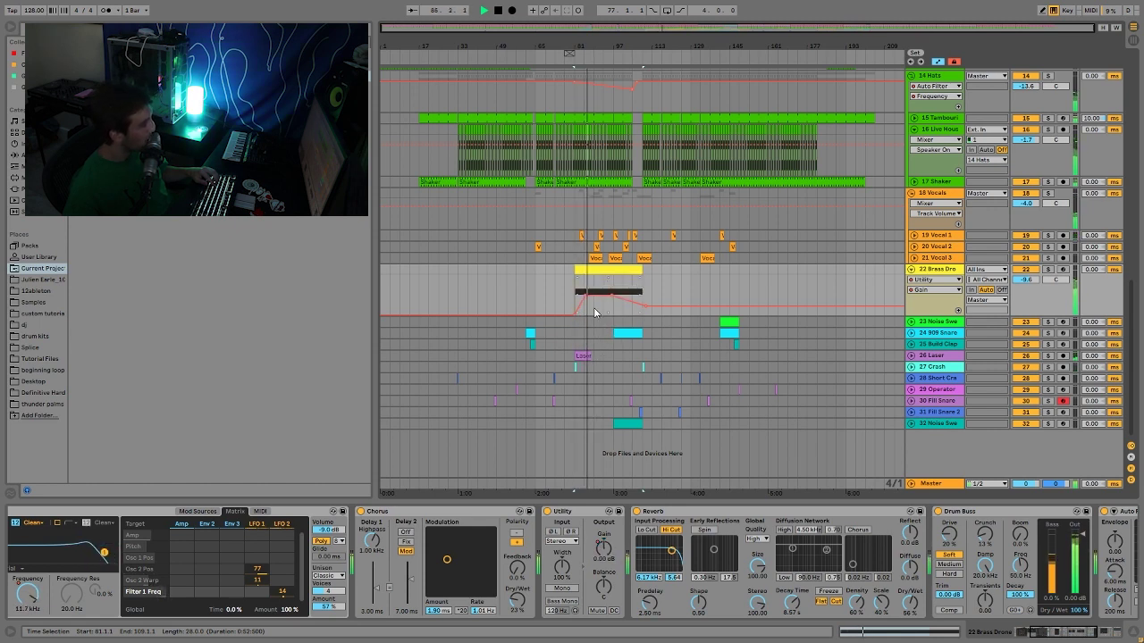
{"action": "left_click", "coordinate": [599, 309]}
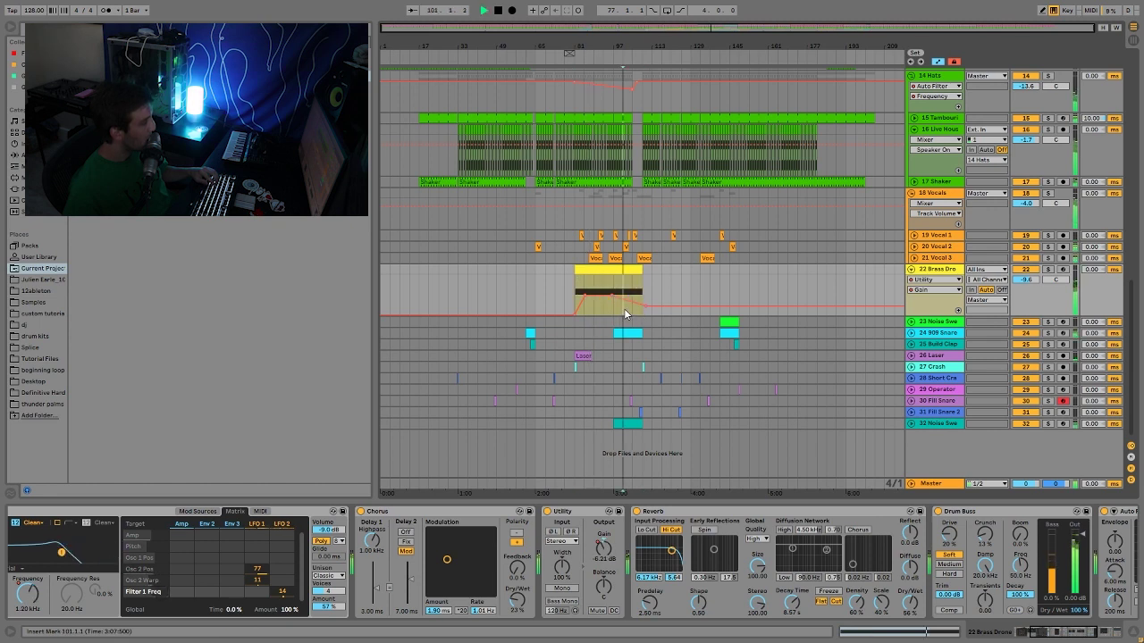
{"action": "left_click", "coordinate": [1048, 269]}
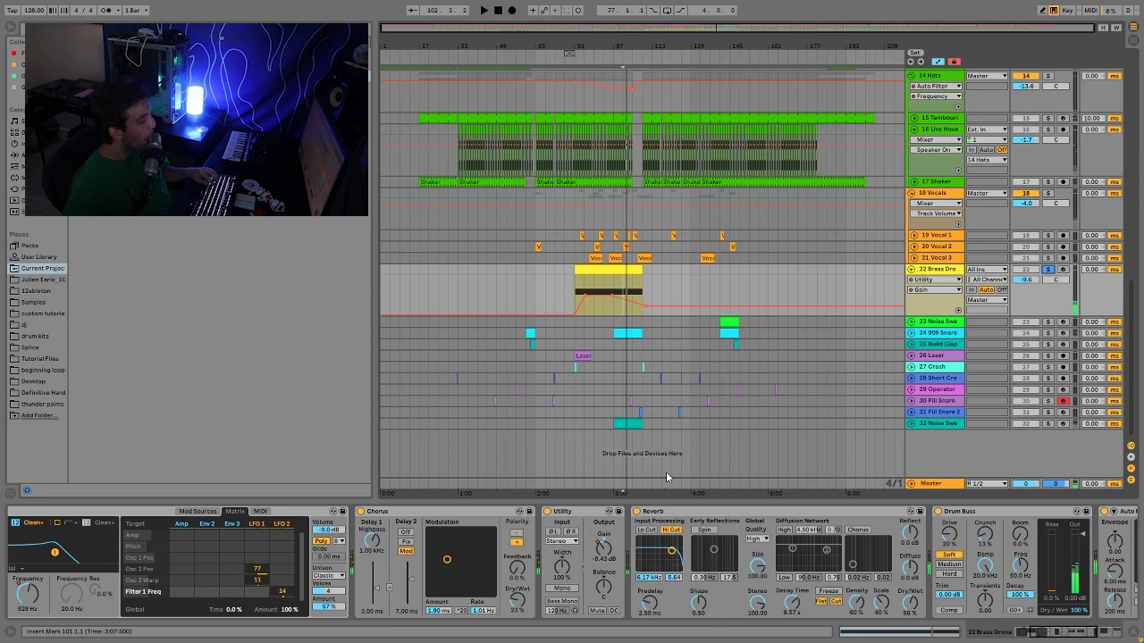
Show the Brass Drone's Auto Filter Frequency automation and play the soloed track from bars 105 and 97.
{"action": "scroll", "coordinate": [825, 568], "scroll_direction": "right", "scroll_amount": 5}
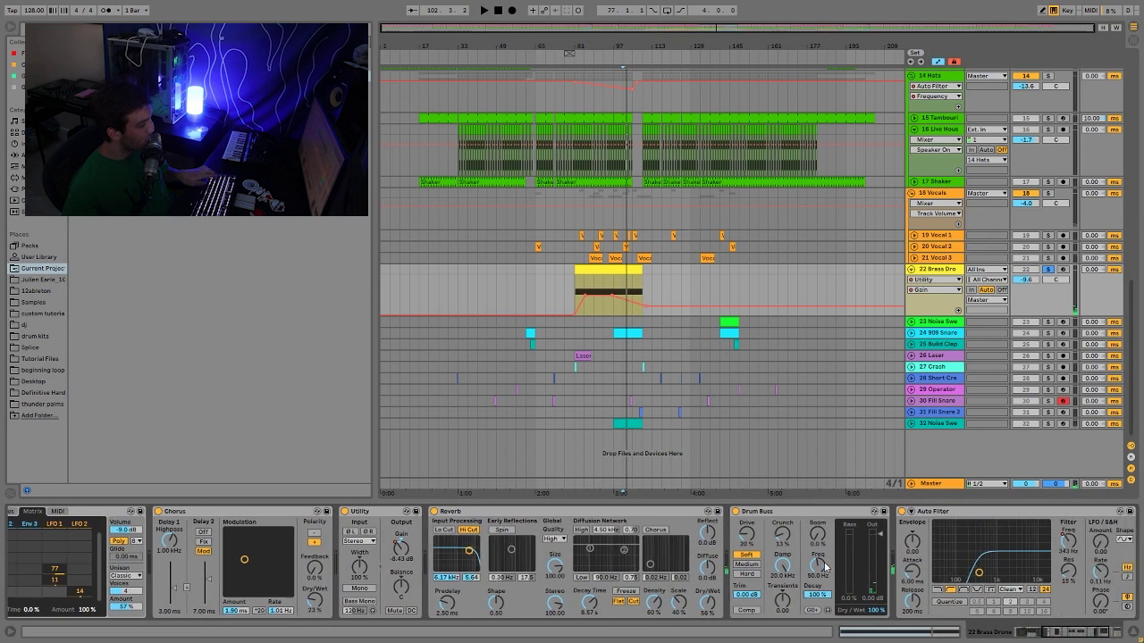
{"action": "scroll", "coordinate": [825, 567], "scroll_direction": "right", "scroll_amount": 5}
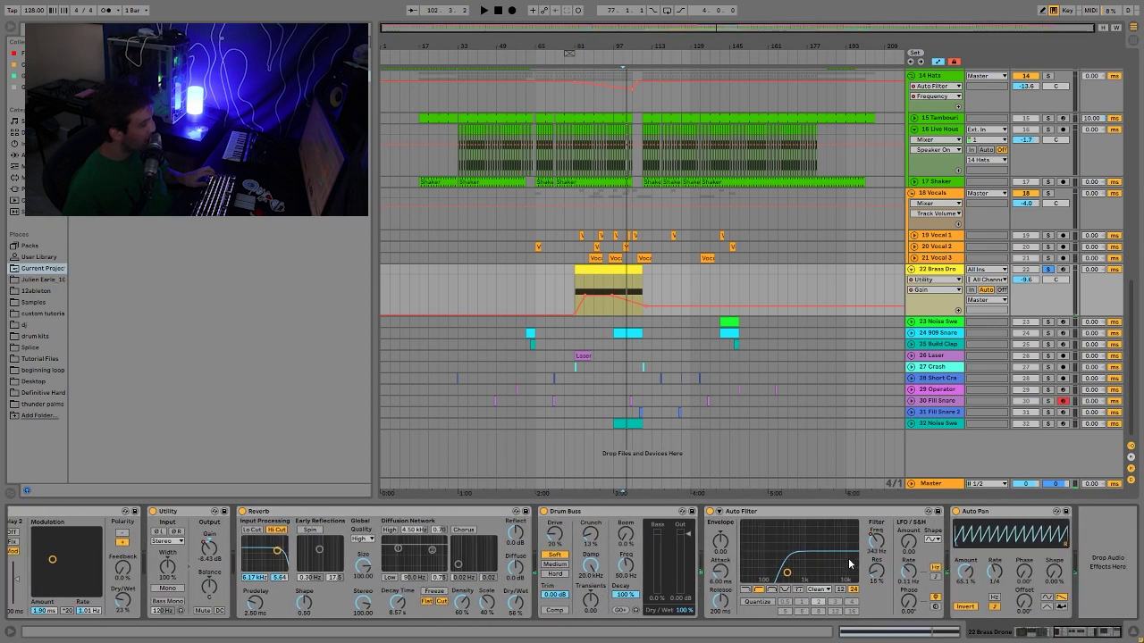
{"action": "left_click", "coordinate": [867, 541]}
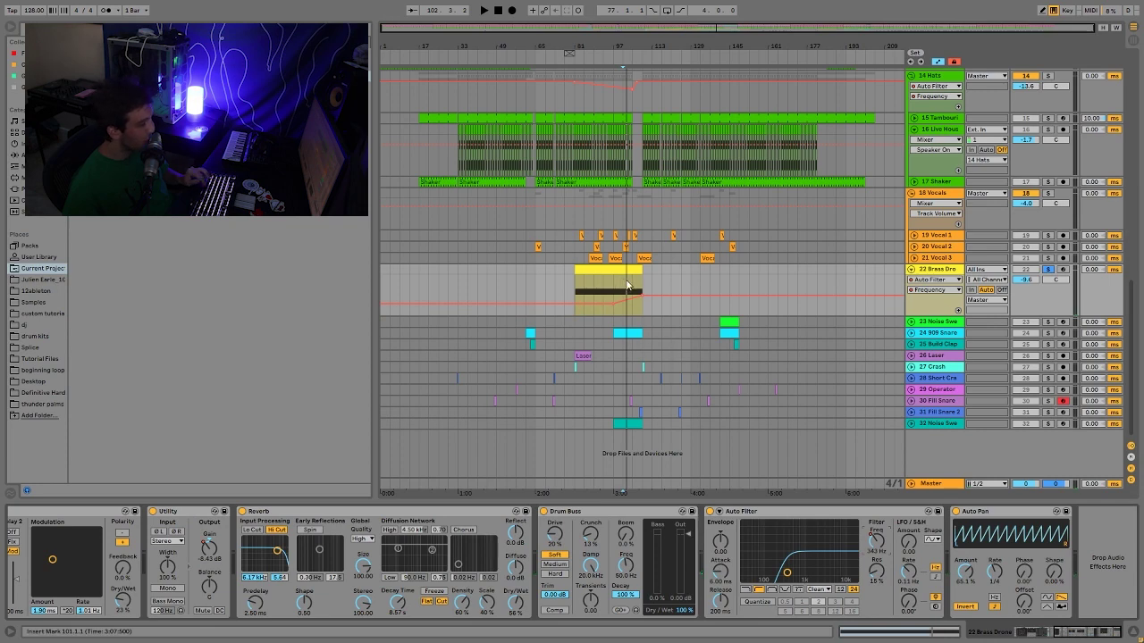
{"action": "left_click_drag", "start_coordinate": [626, 286], "coordinate": [674, 287]}
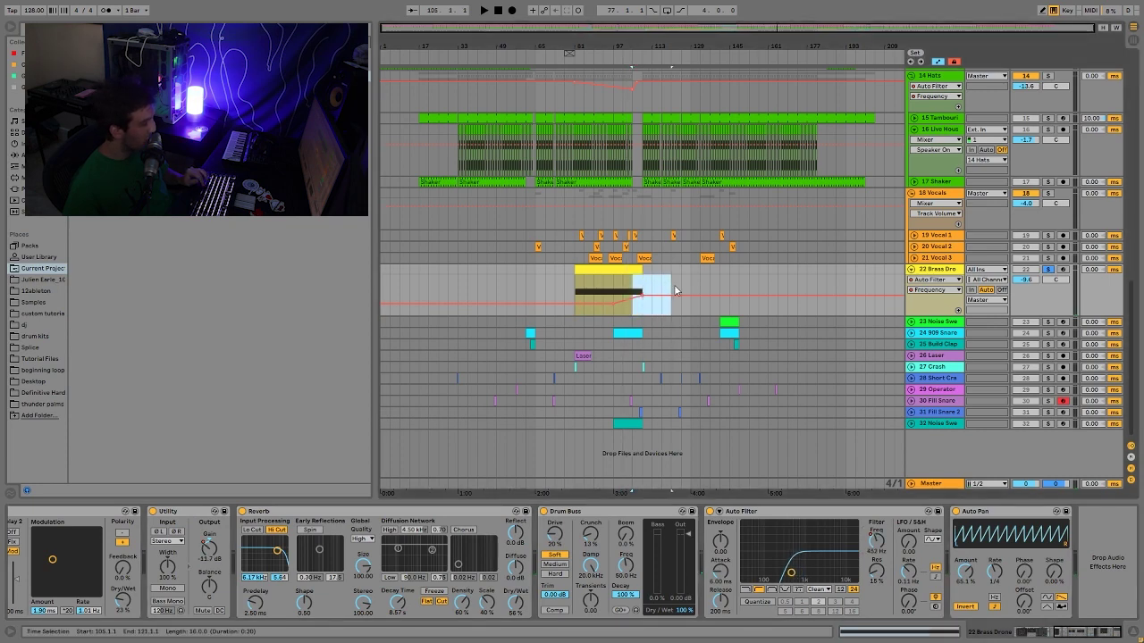
{"action": "left_click", "coordinate": [613, 292]}
{"action": "left_click", "coordinate": [613, 292]}
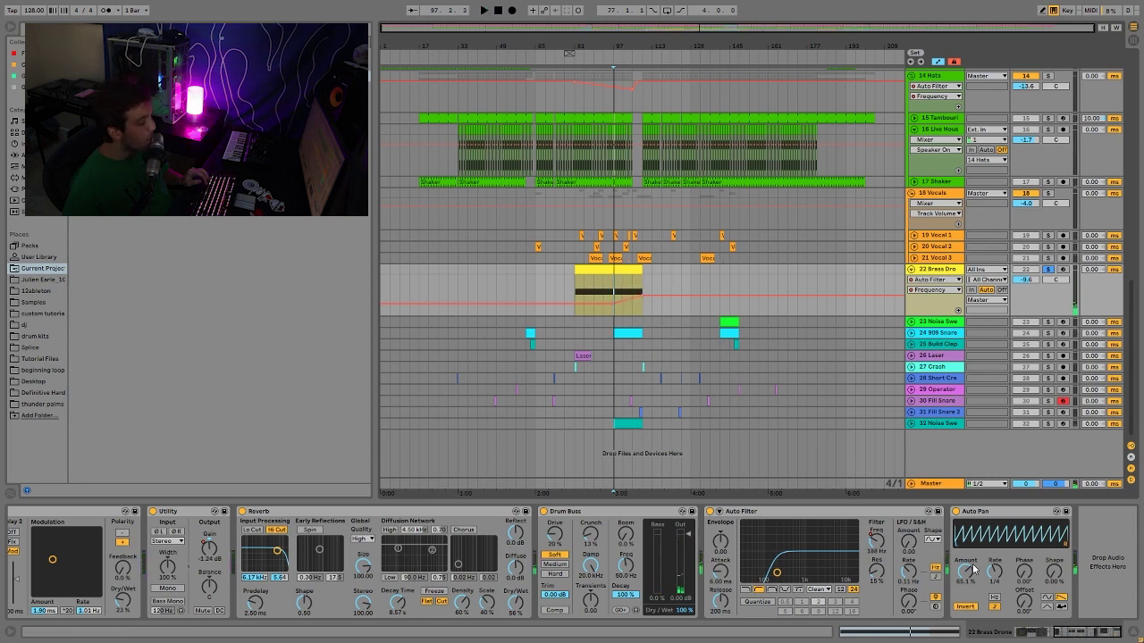
Unsolo the Brass Drone, play the Noise Sweep clip from bar 141, and unfold and solo its track.
{"action": "scroll", "coordinate": [927, 325], "scroll_direction": "up", "scroll_amount": 3}
{"action": "scroll", "coordinate": [947, 268], "scroll_direction": "down", "scroll_amount": 2}
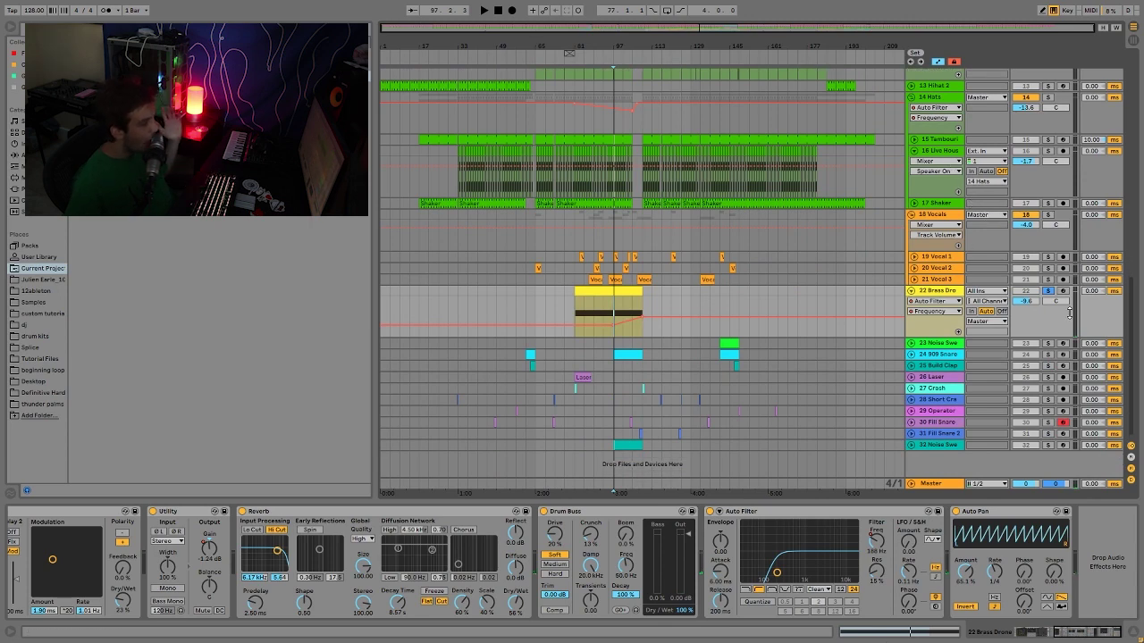
{"action": "left_click", "coordinate": [1047, 291]}
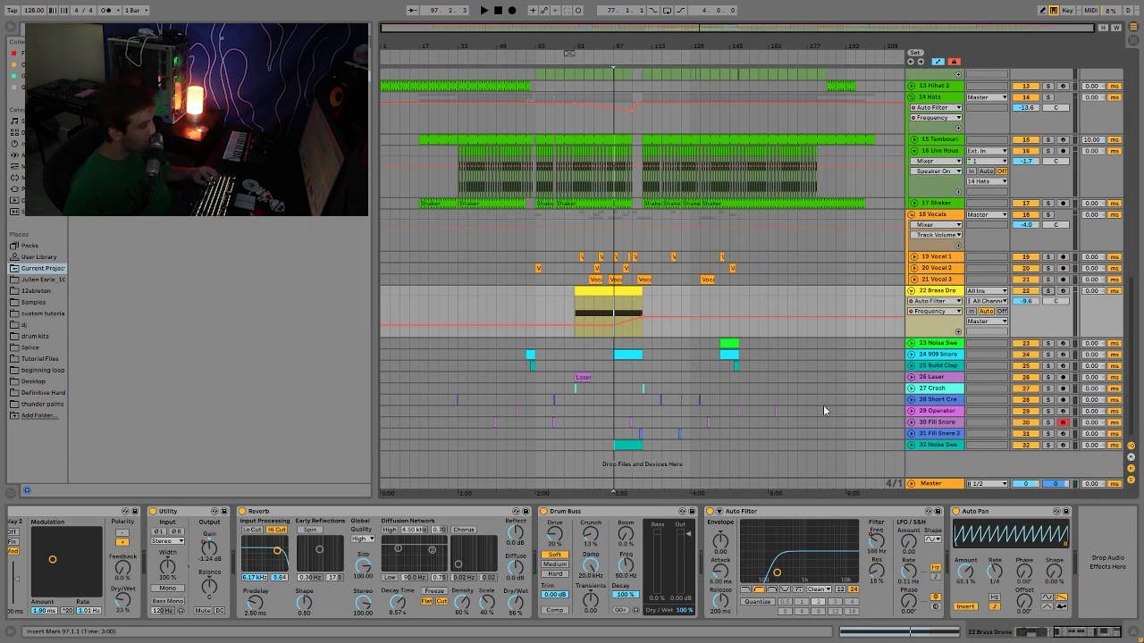
{"action": "left_click", "coordinate": [727, 344]}
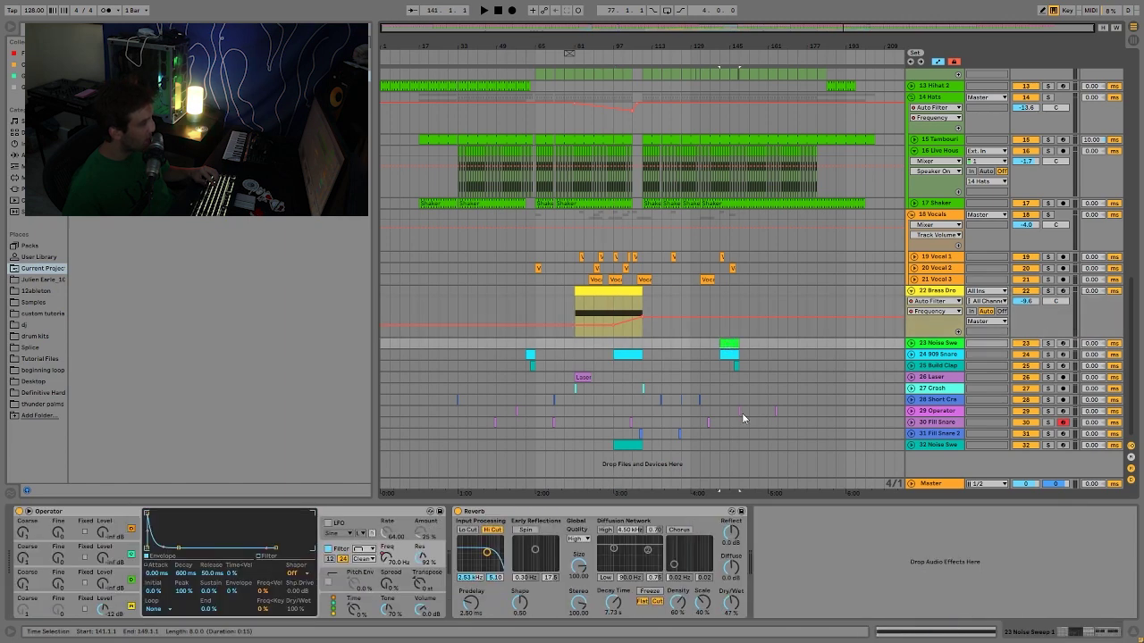
{"action": "key", "text": "space"}
{"action": "left_click", "coordinate": [910, 343]}
{"action": "left_click", "coordinate": [1048, 343]}
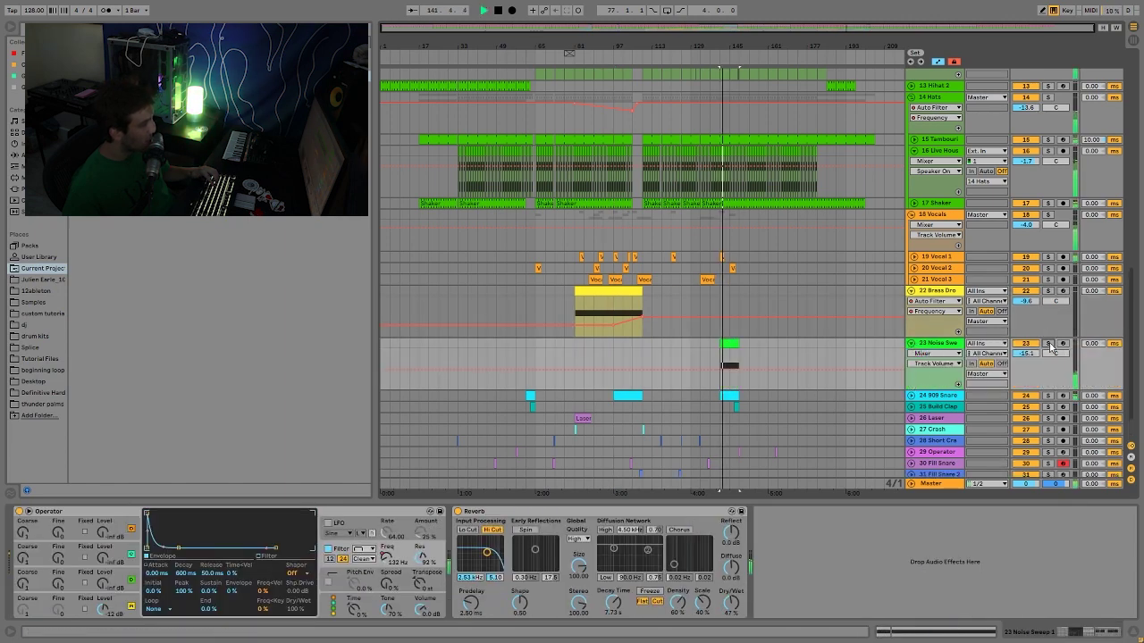
Play the soloed Noise Sweep from bar 145 and view its Operator and Reverb devices.
{"action": "left_click", "coordinate": [731, 333]}
{"action": "key", "text": "space"}
{"action": "key", "text": "space"}
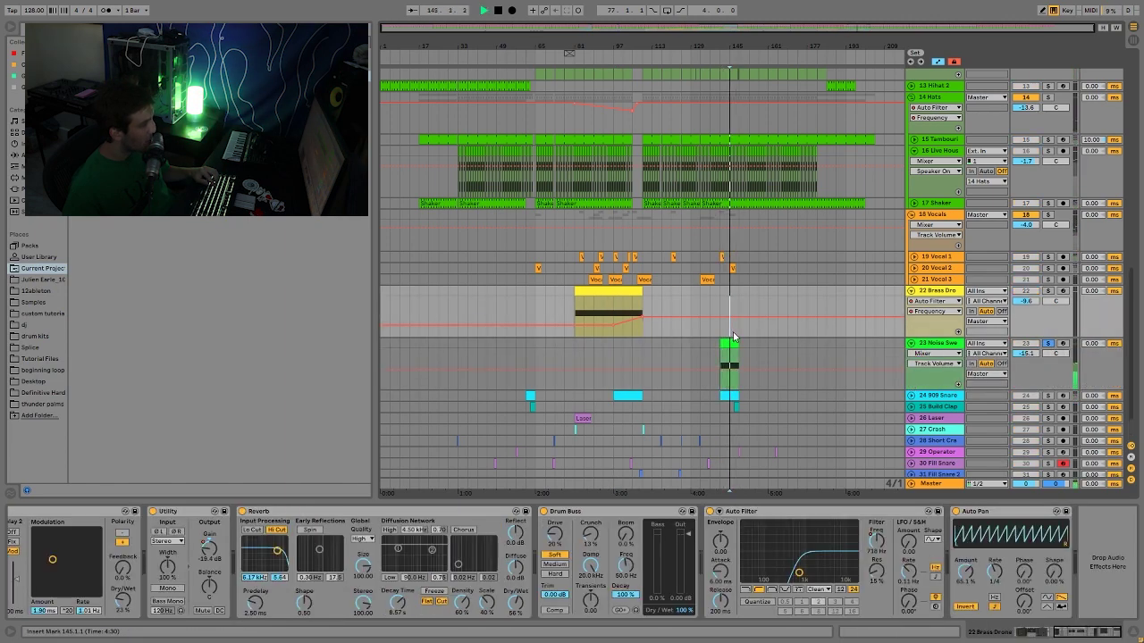
{"action": "left_click", "coordinate": [938, 344]}
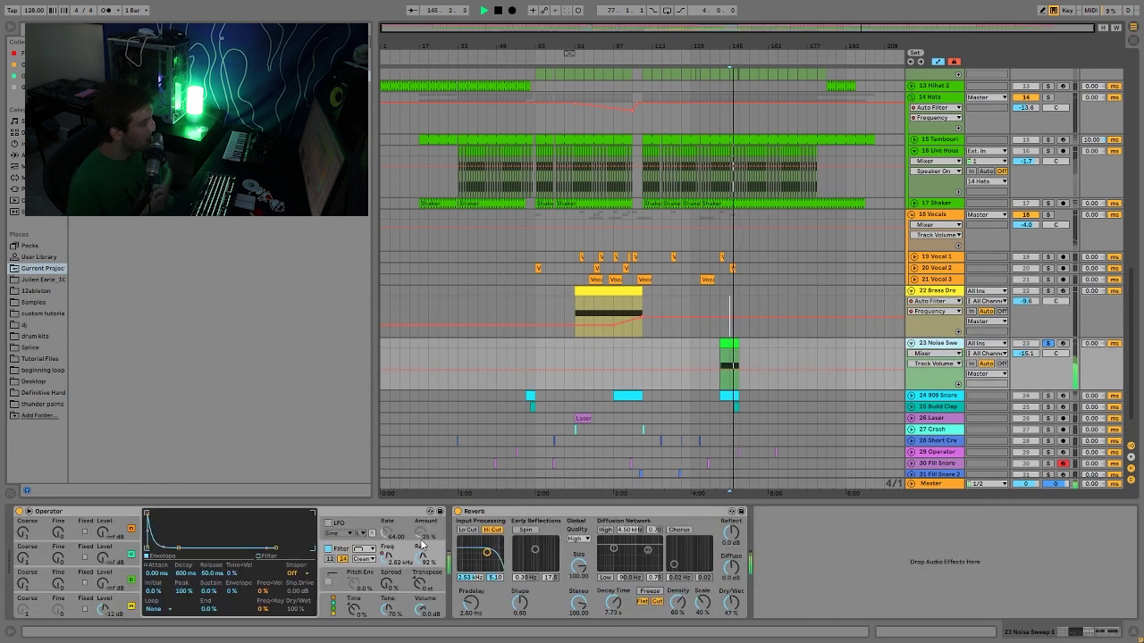
{"action": "key", "text": "space"}
Solo and unfold the 909 Snare track, play it from bar 145, and select its clip at bar 97.
{"action": "left_click", "coordinate": [1047, 396]}
{"action": "key", "text": "space"}
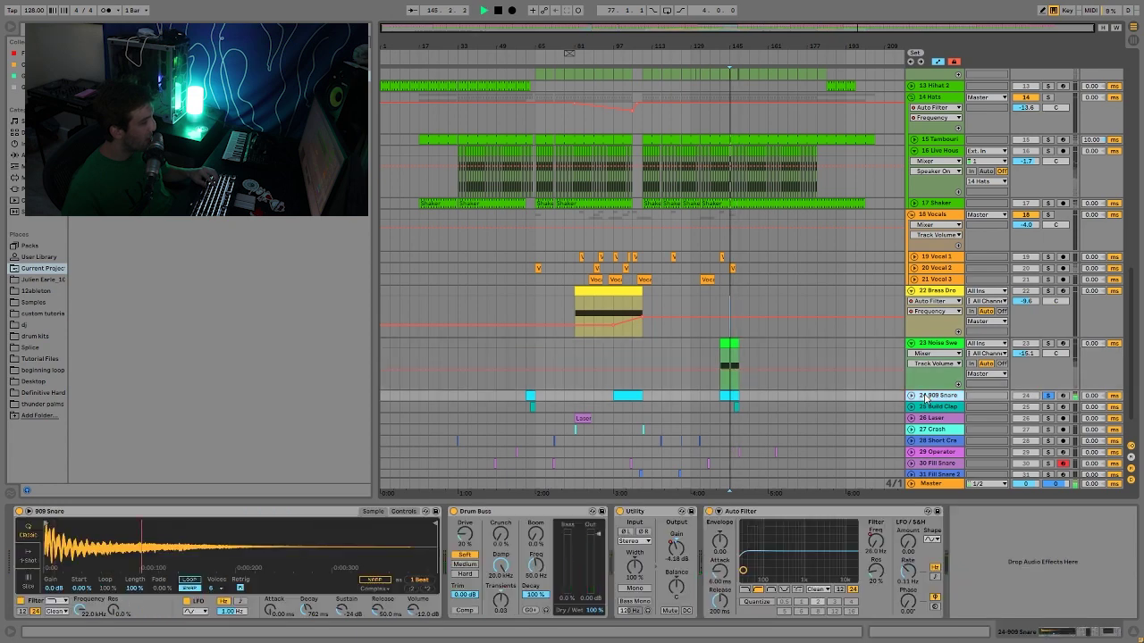
{"action": "left_click", "coordinate": [911, 396]}
{"action": "key", "text": "space"}
{"action": "left_click", "coordinate": [630, 395]}
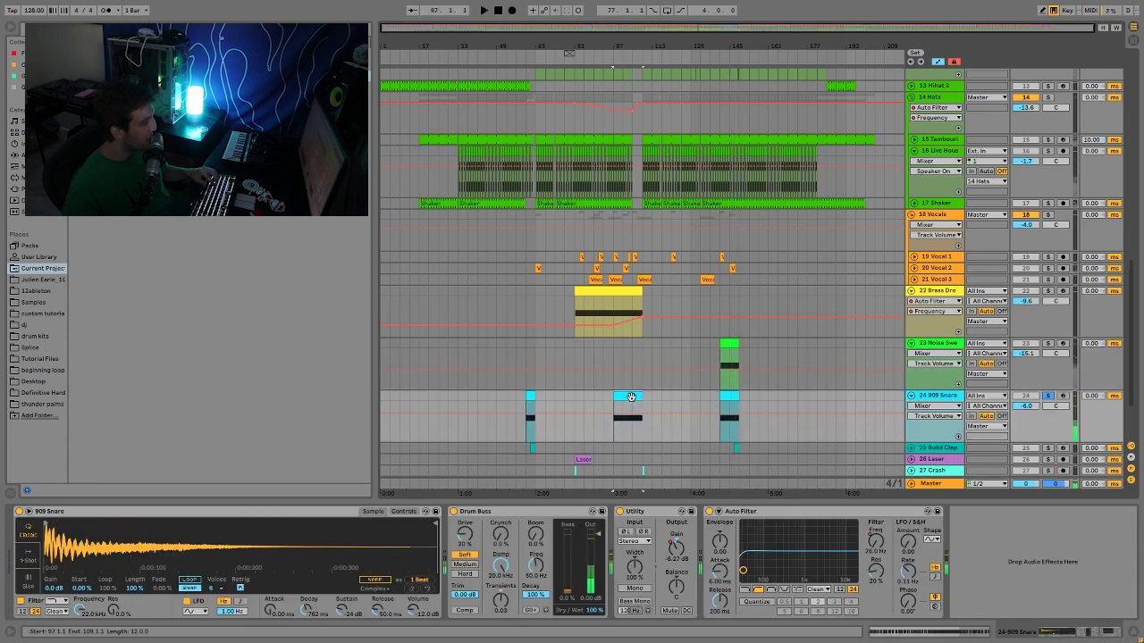
Play the soloed 909 Snare from bars 97 and 105 and show its Auto Filter Frequency automation.
{"action": "key", "text": "space"}
{"action": "scroll", "coordinate": [649, 420], "scroll_direction": "down", "scroll_amount": 2}
{"action": "left_click", "coordinate": [634, 374]}
{"action": "key", "text": "space"}
{"action": "key", "text": "space"}
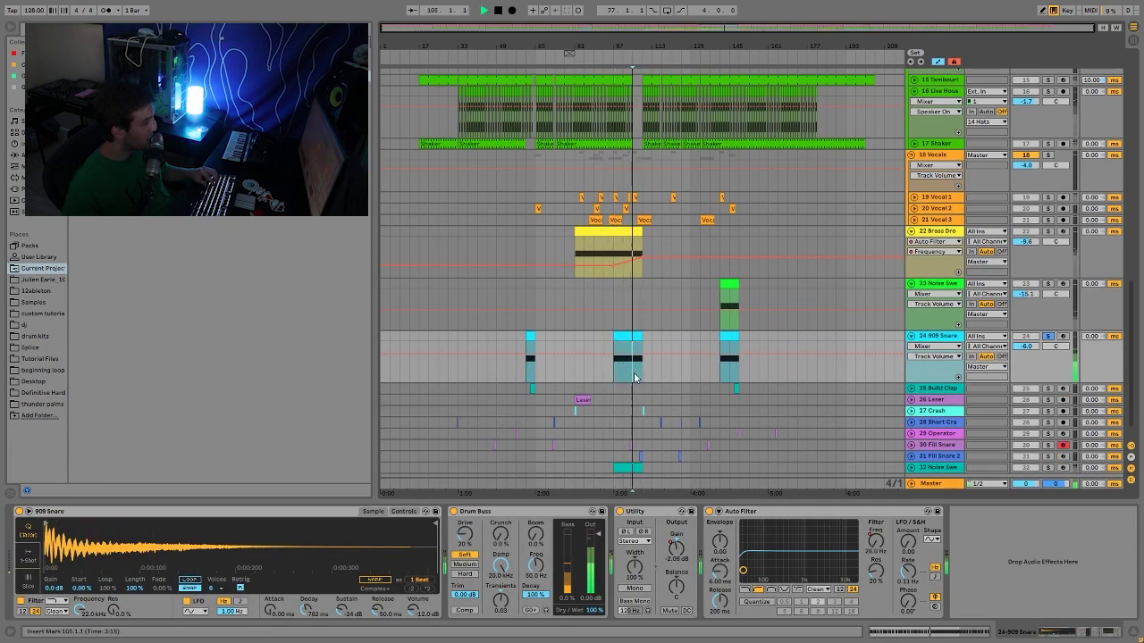
{"action": "left_click", "coordinate": [865, 551]}
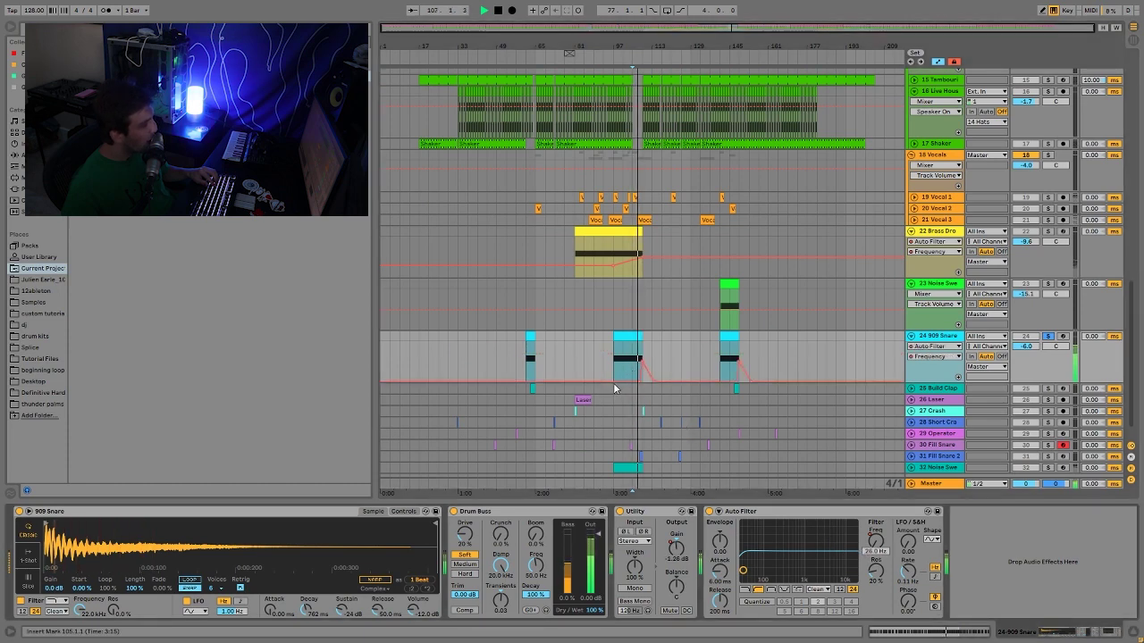
Unfold the Build Clap track, solo it together with the 909 Snare, and play its clip from bar 147.
{"action": "left_click", "coordinate": [910, 388]}
{"action": "key", "text": "space"}
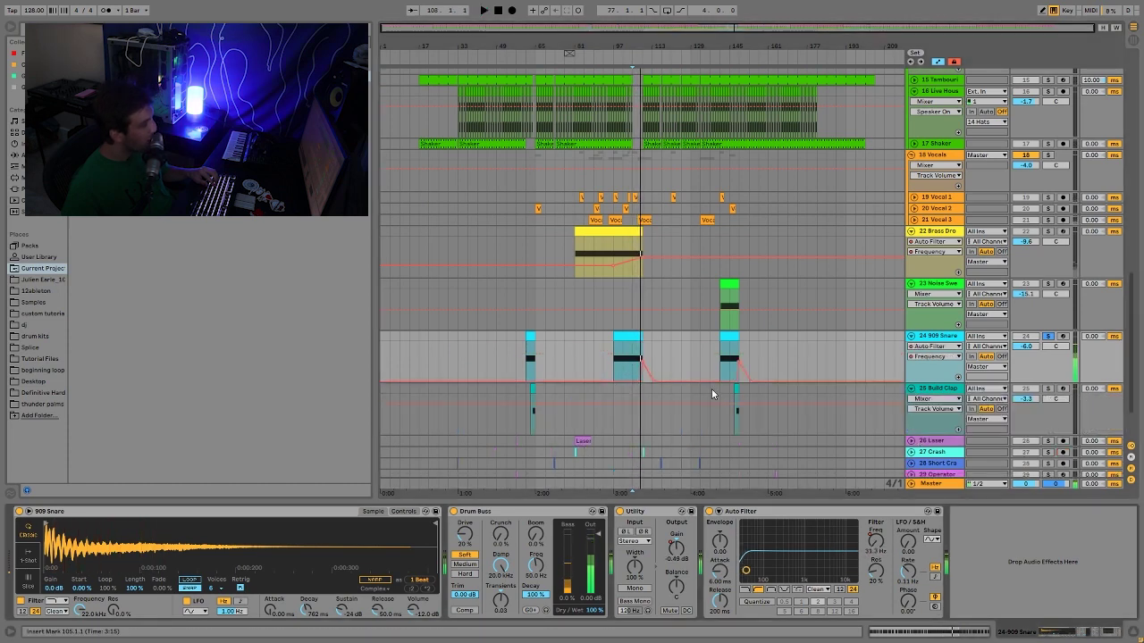
{"action": "left_click", "coordinate": [736, 388]}
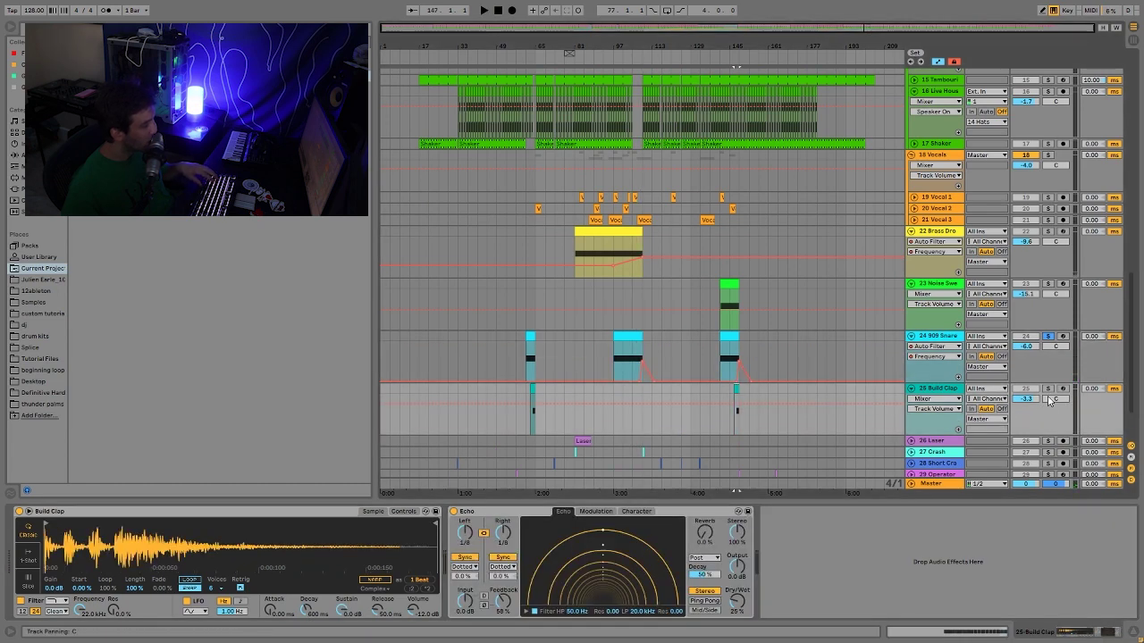
{"action": "scroll", "coordinate": [1053, 394], "scroll_direction": "down", "scroll_amount": 2}
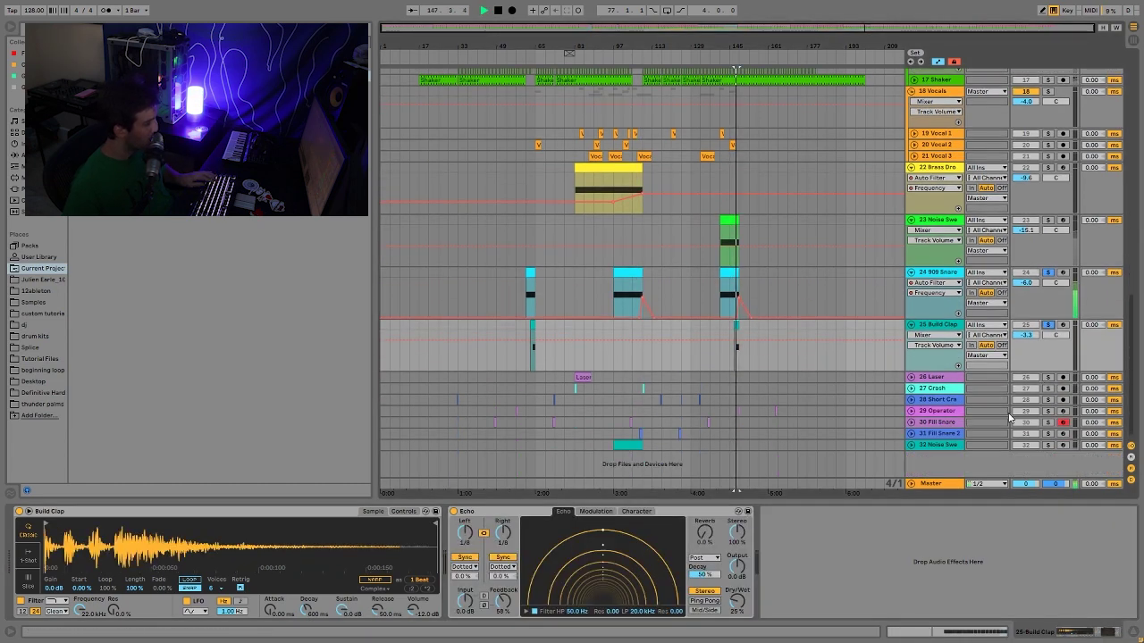
{"action": "key", "text": "space"}
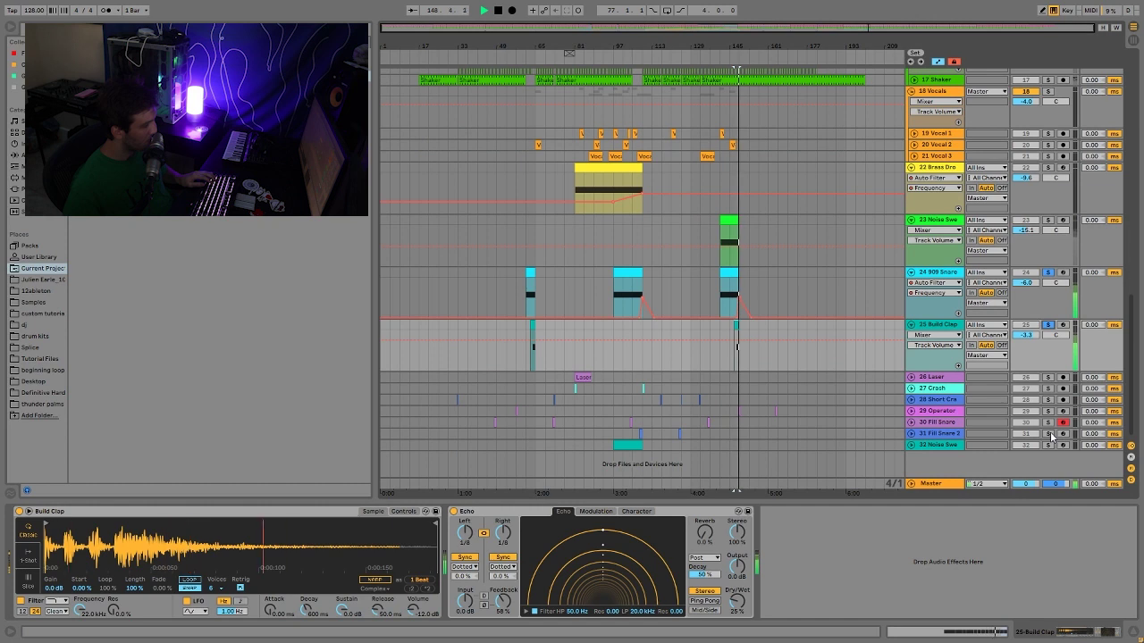
{"action": "key", "text": "space"}
Play the Fill Snare 2 clip from bar 108, soloed together with the 909 Snare and Build Clap.
{"action": "left_click", "coordinate": [640, 434]}
{"action": "key", "text": "space"}
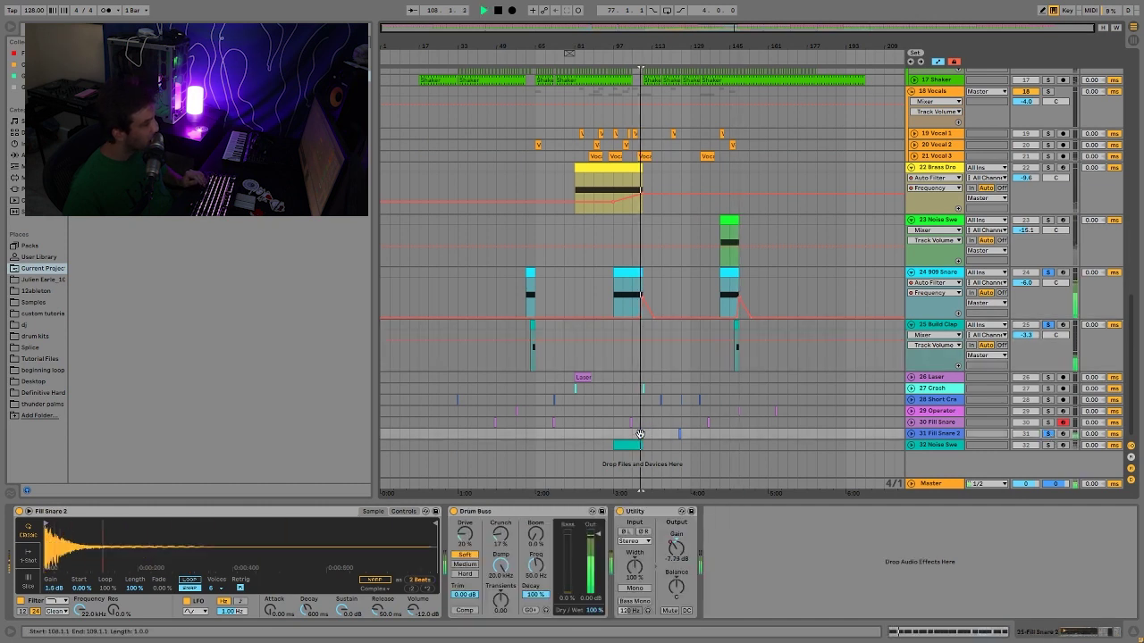
{"action": "key", "text": "space"}
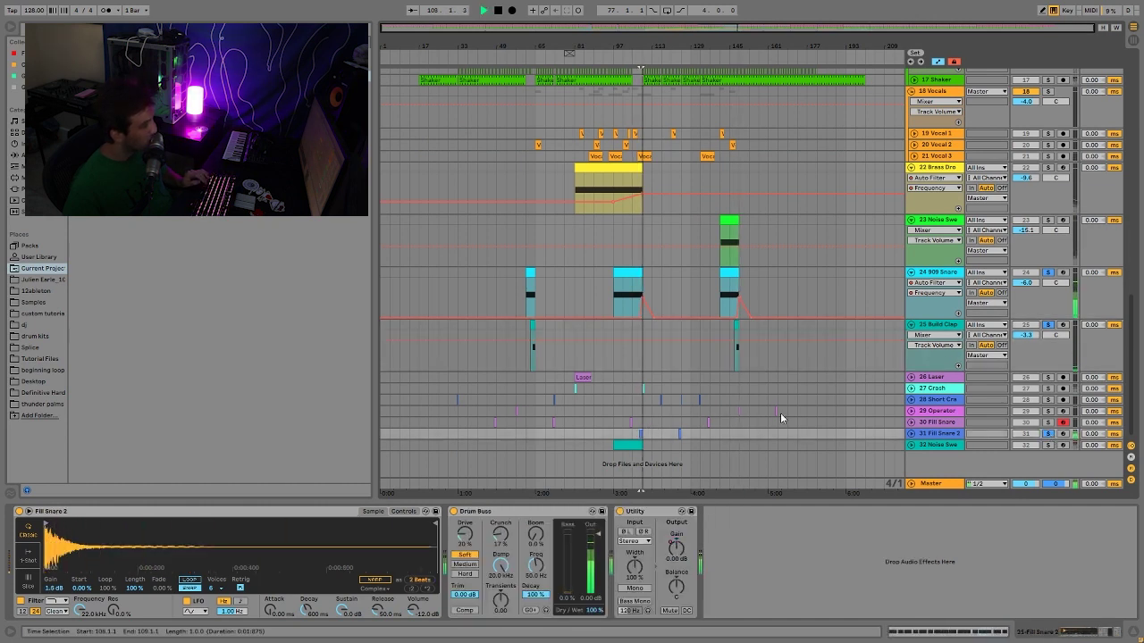
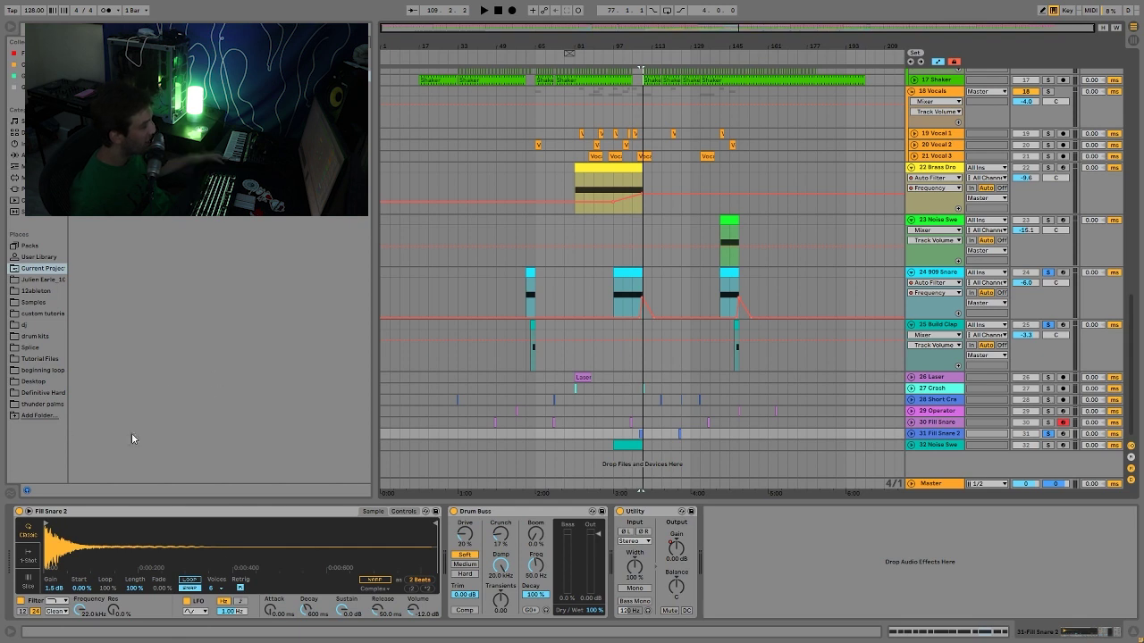
Play the Fill Snare clip from bar 104, soloed together with the 909 Snare and other build-up layers, and clear the solos.
{"action": "left_click", "coordinate": [630, 422]}
{"action": "key", "text": "space"}
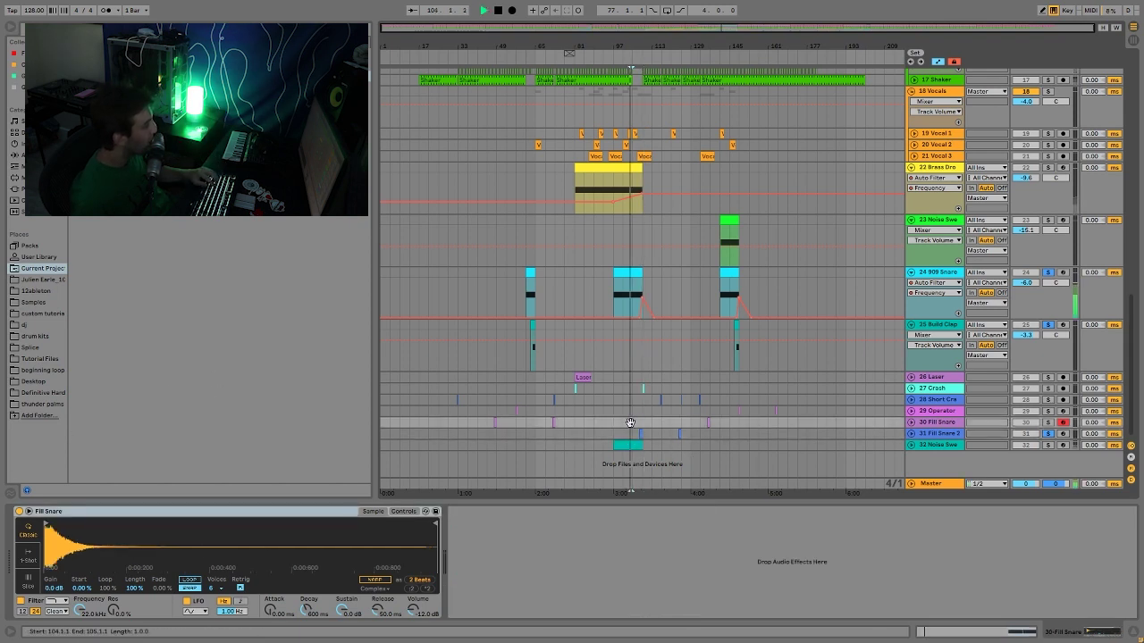
{"action": "left_click", "coordinate": [1049, 424]}
{"action": "key", "text": "space"}
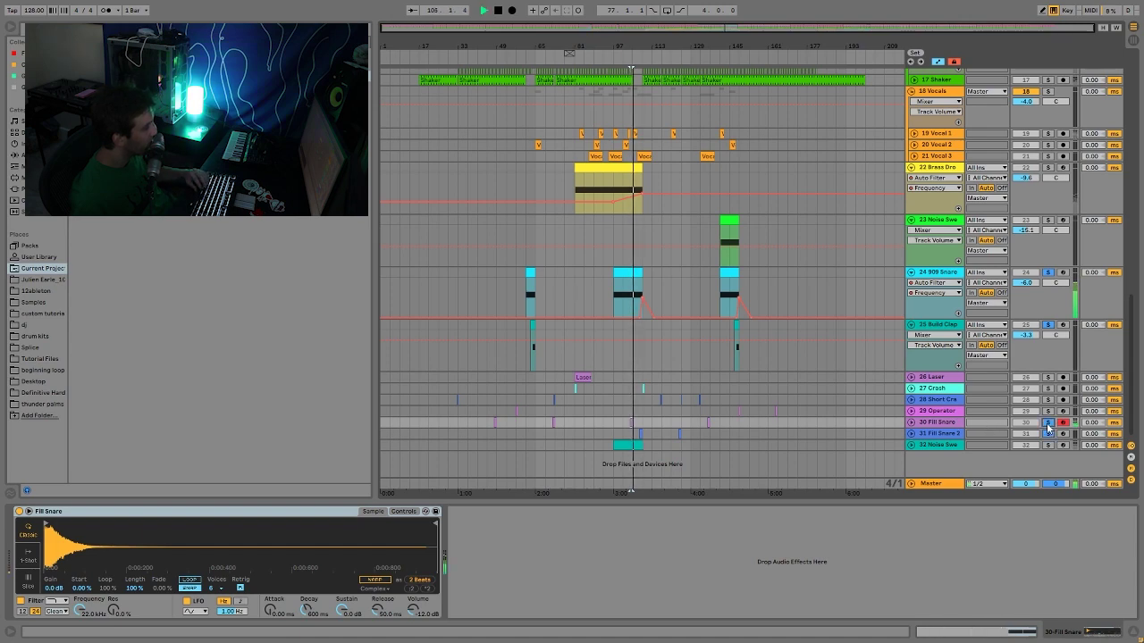
{"action": "left_click", "coordinate": [1048, 425]}
{"action": "key", "text": "space"}
Unfold and solo the Noise Sweep 2 track, show its Auto Pan Frequency automation, and play its clip from bar 104.
{"action": "left_click", "coordinate": [929, 446]}
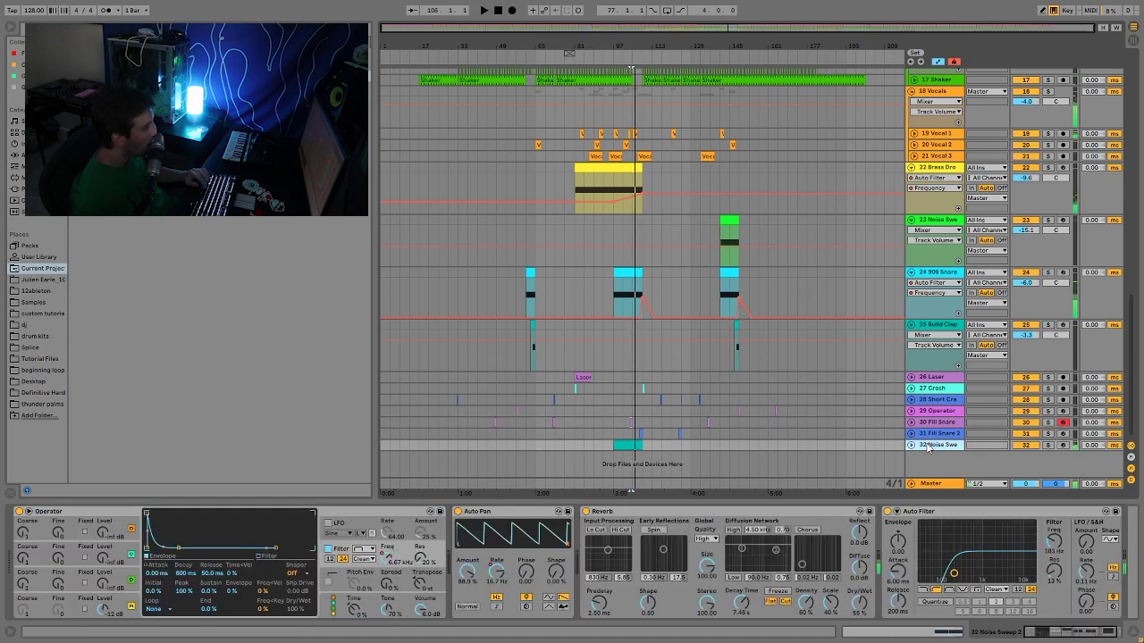
{"action": "left_click", "coordinate": [912, 445]}
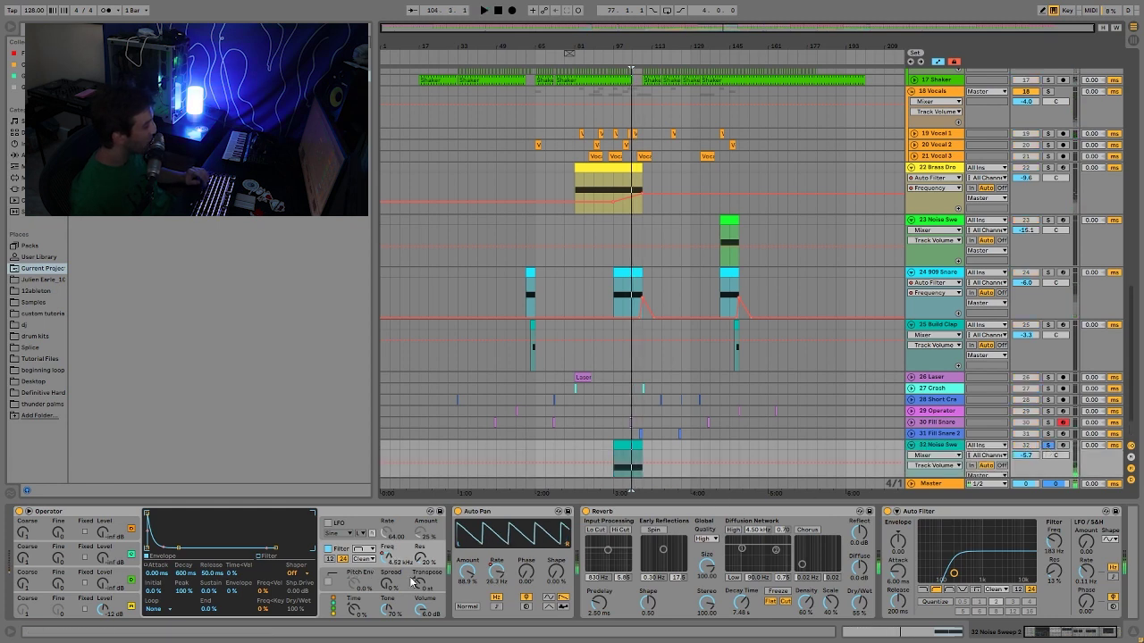
{"action": "left_click", "coordinate": [494, 577]}
{"action": "scroll", "coordinate": [690, 398], "scroll_direction": "down", "scroll_amount": 2}
{"action": "key", "text": "space"}
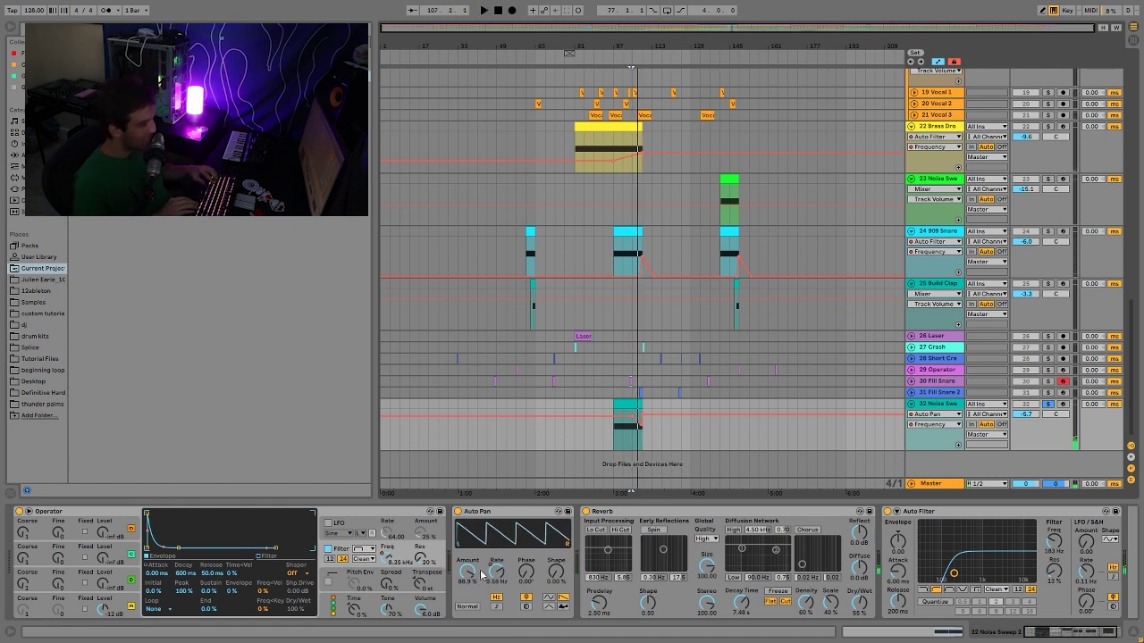
{"action": "key", "text": "space"}
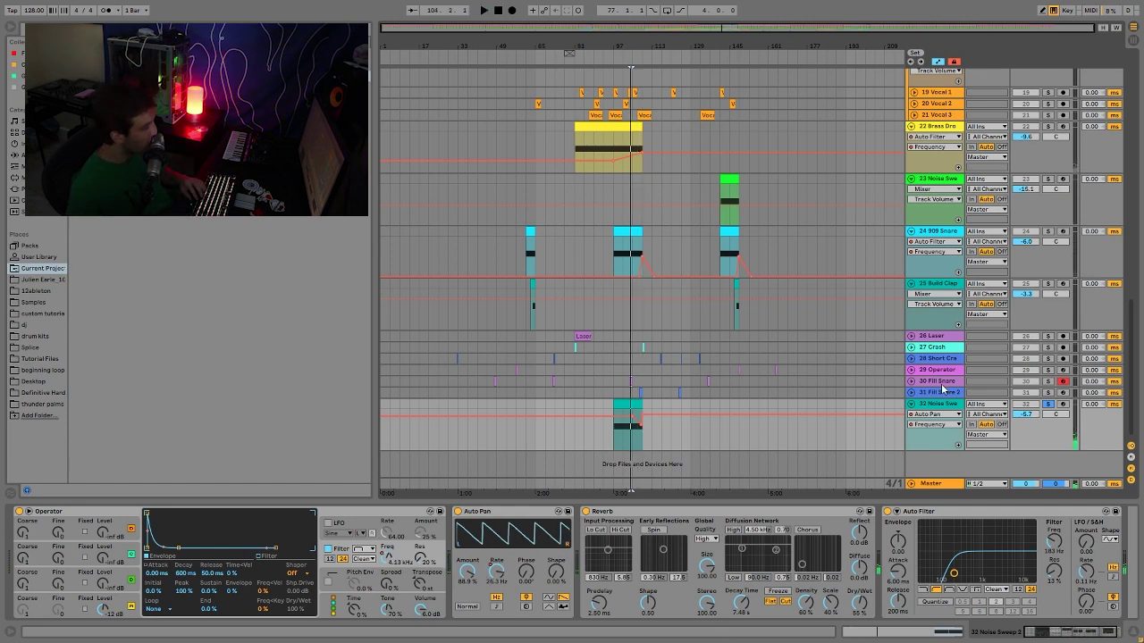
Unfold and solo the Operator track, play its clip from bar 149, unsolo it, and show the Operator's filter settings.
{"action": "left_click", "coordinate": [926, 370]}
{"action": "left_click", "coordinate": [912, 370]}
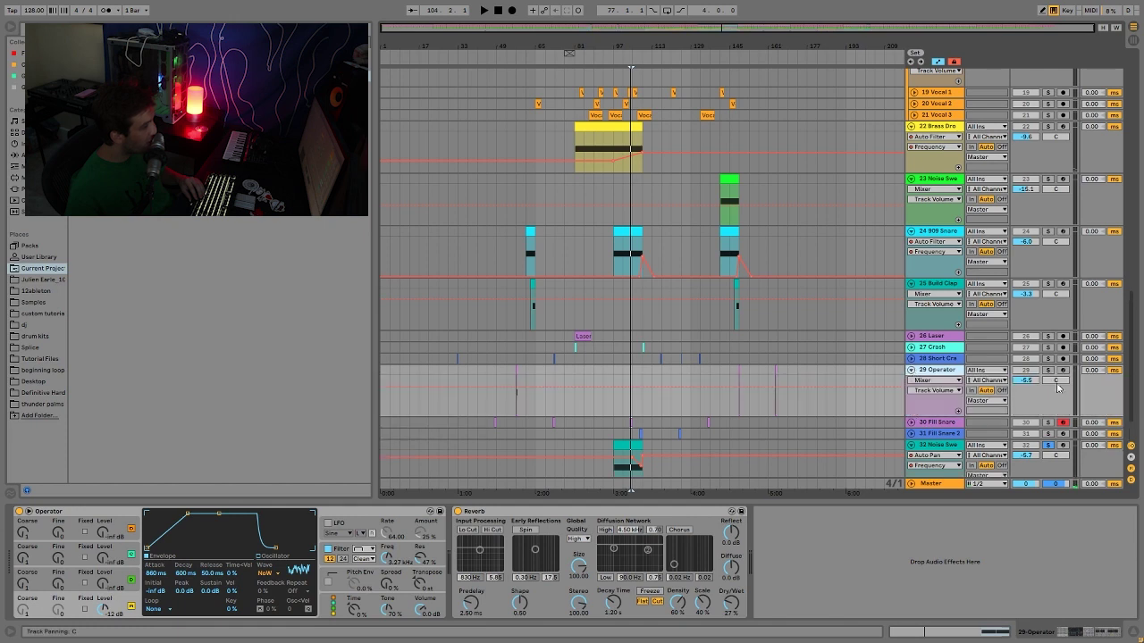
{"action": "left_click", "coordinate": [1049, 371]}
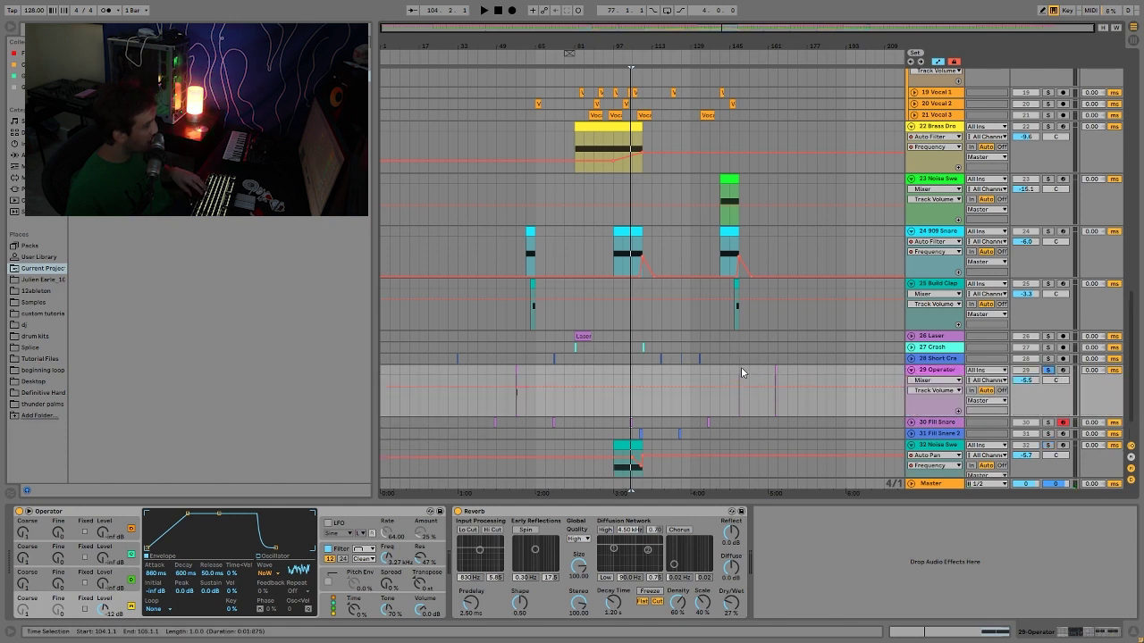
{"action": "left_click", "coordinate": [741, 368]}
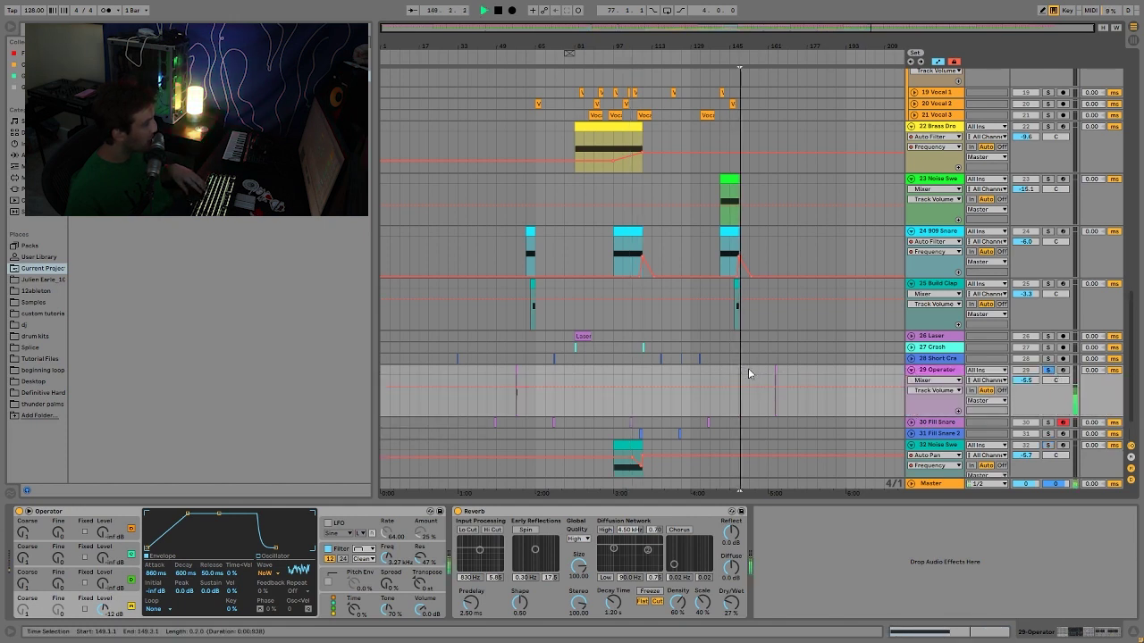
{"action": "left_click", "coordinate": [1050, 370]}
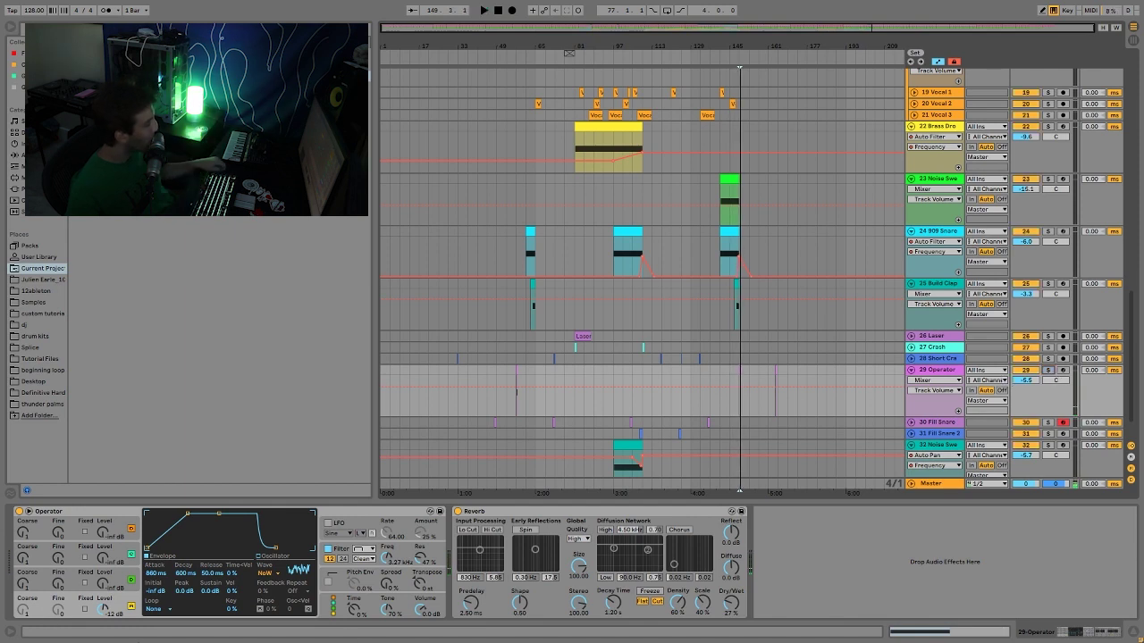
{"action": "left_click", "coordinate": [343, 551]}
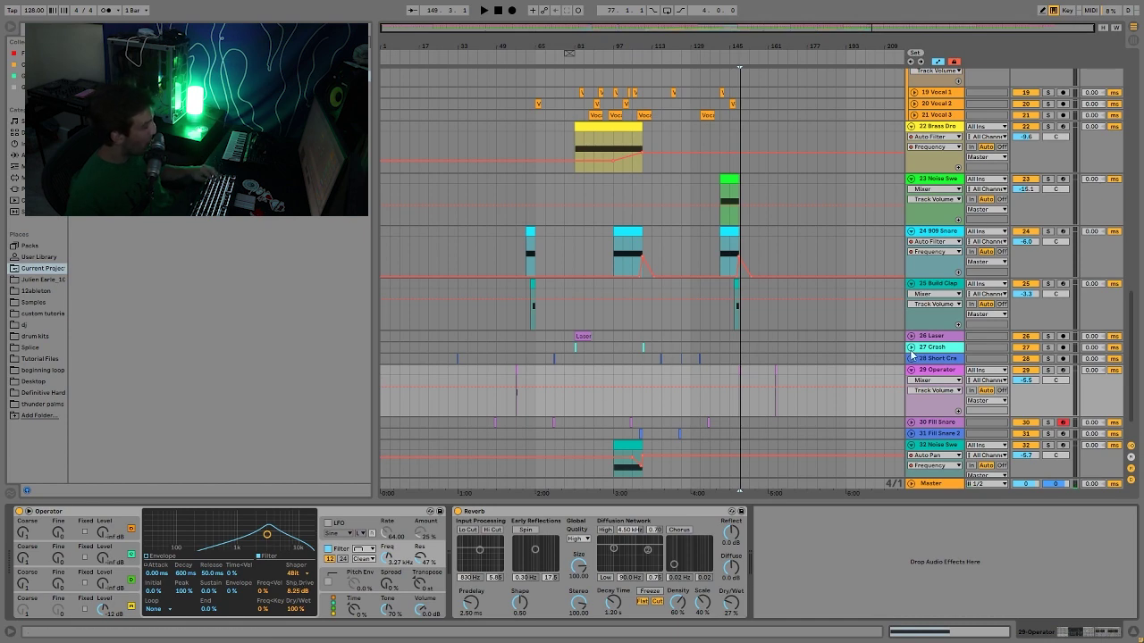
Play the Short Crash clips from bar 132 and unfold the Short Crash track.
{"action": "left_click_drag", "start_coordinate": [693, 60], "coordinate": [736, 343]}
{"action": "left_click", "coordinate": [752, 357]}
{"action": "key", "text": "space"}
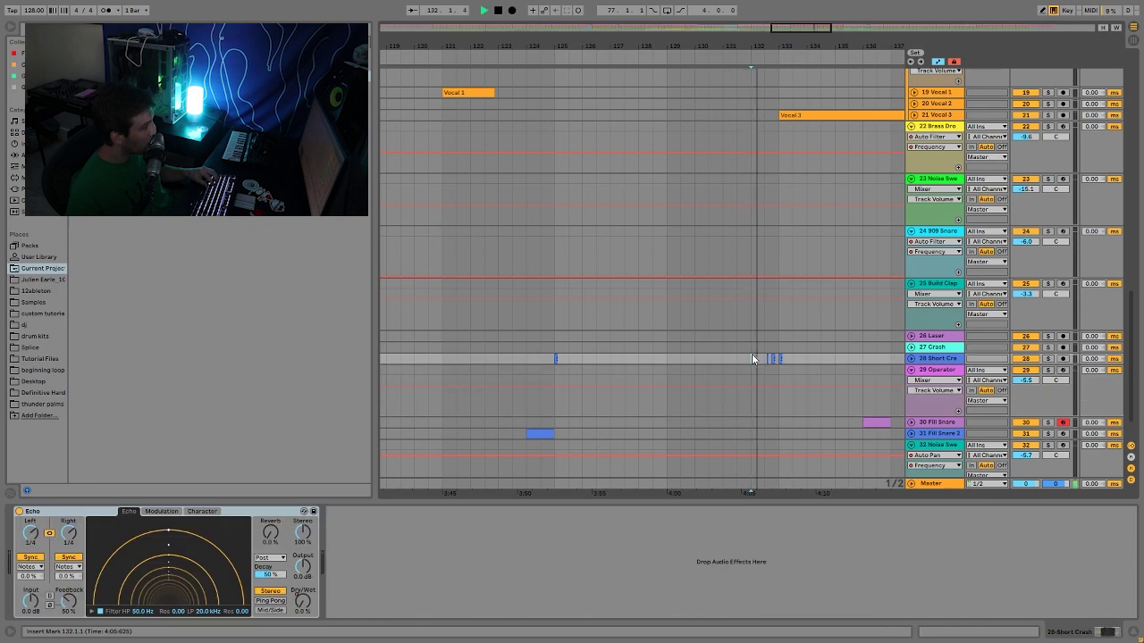
{"action": "left_click", "coordinate": [910, 358]}
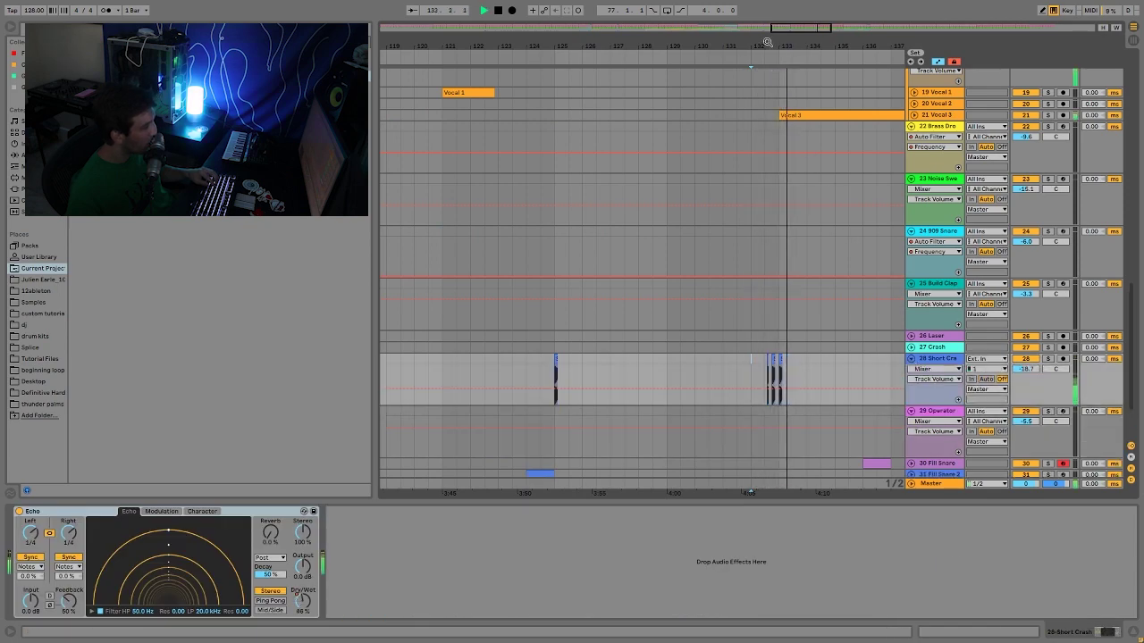
{"action": "key", "text": "x"}
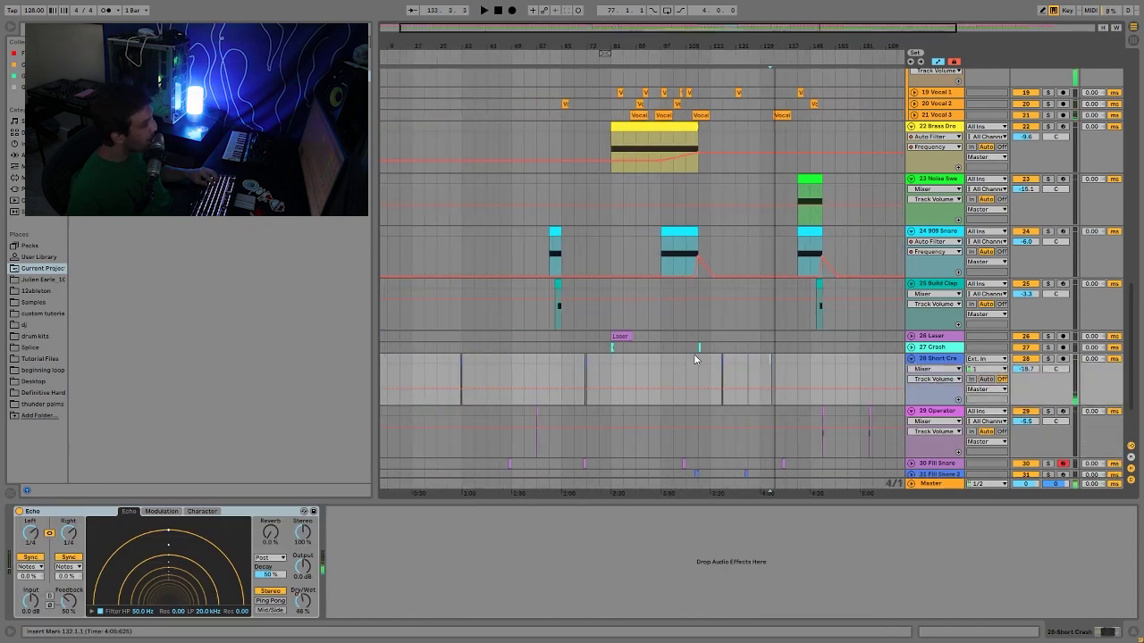
Play the second Crash clip and the Laser clip at bar 81, and unfold the Laser track.
{"action": "left_click", "coordinate": [700, 348]}
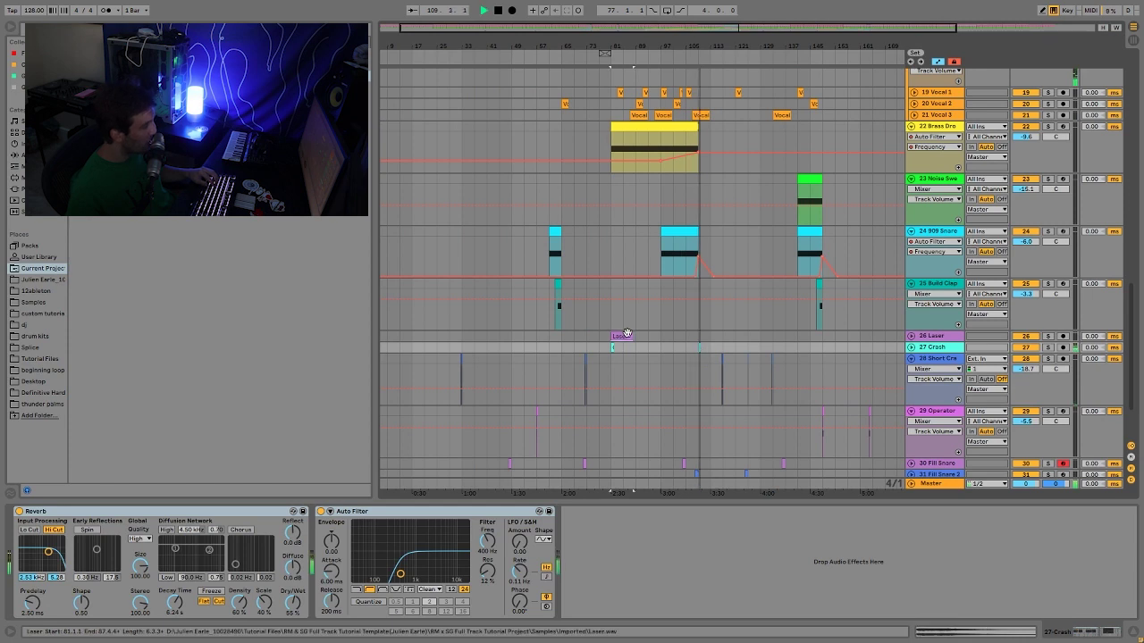
{"action": "left_click", "coordinate": [627, 333]}
{"action": "key", "text": "space"}
{"action": "key", "text": "space"}
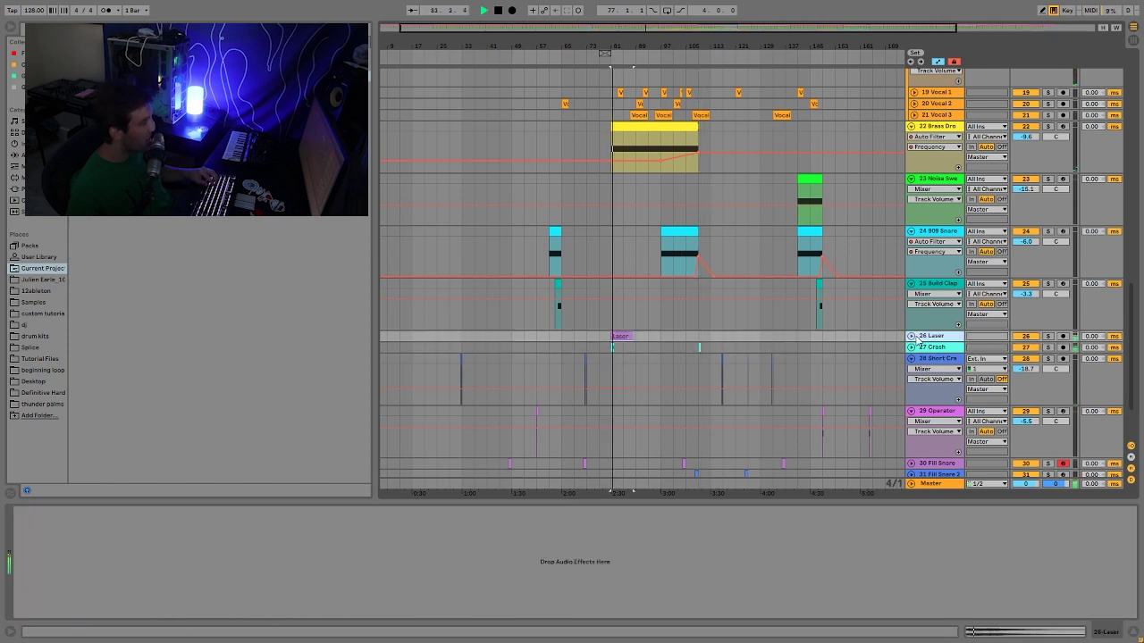
{"action": "left_click", "coordinate": [911, 337]}
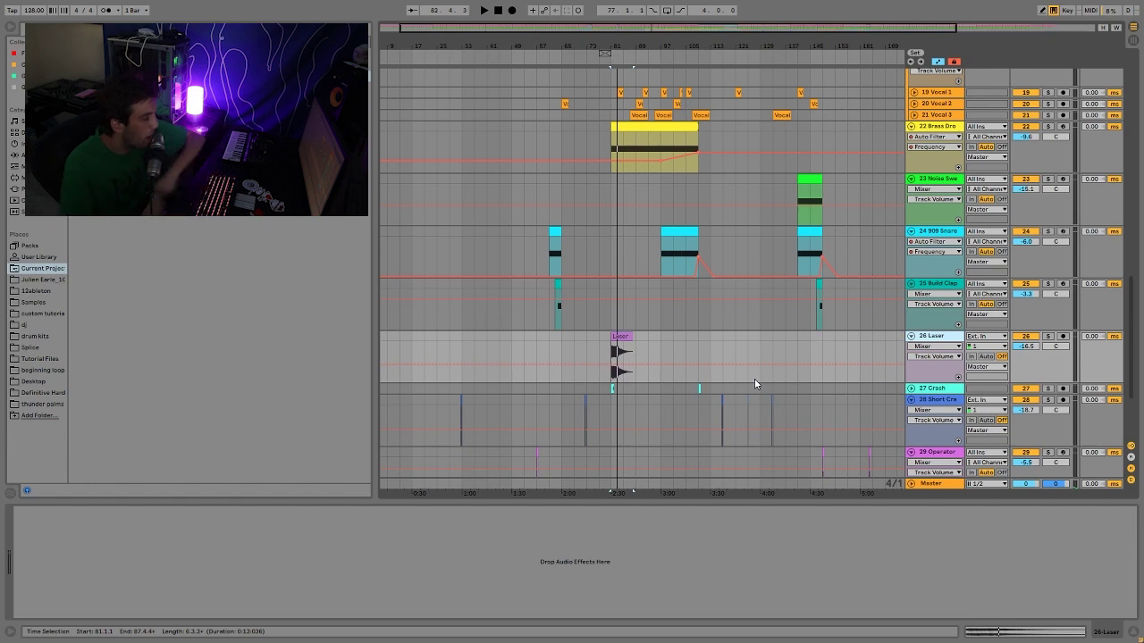
{"action": "key", "text": "space"}
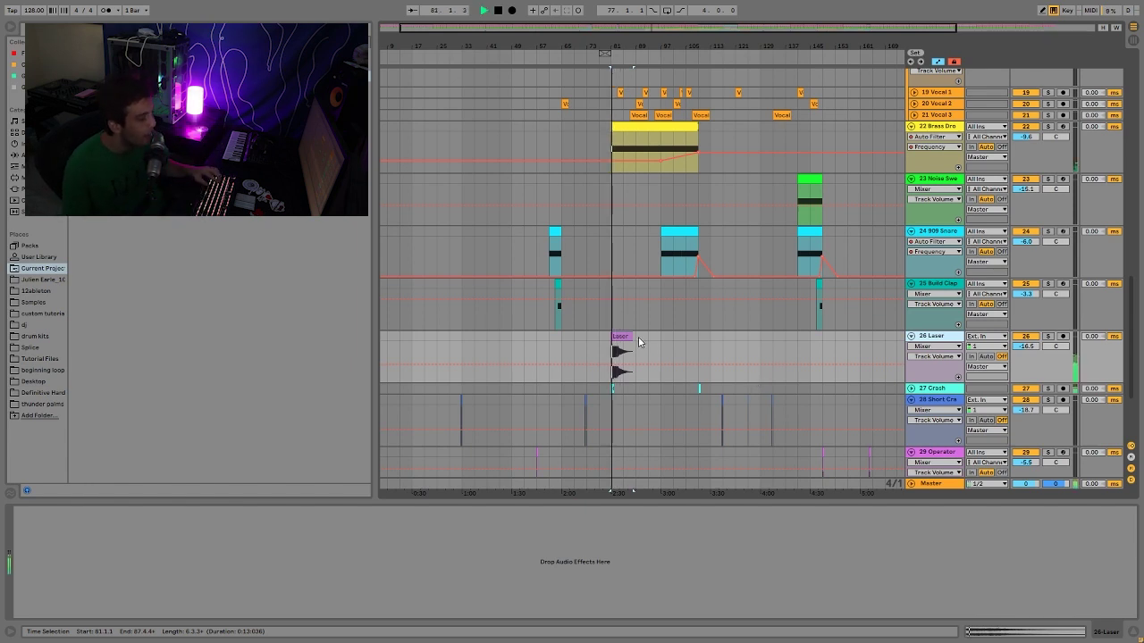
{"action": "key", "text": "space"}
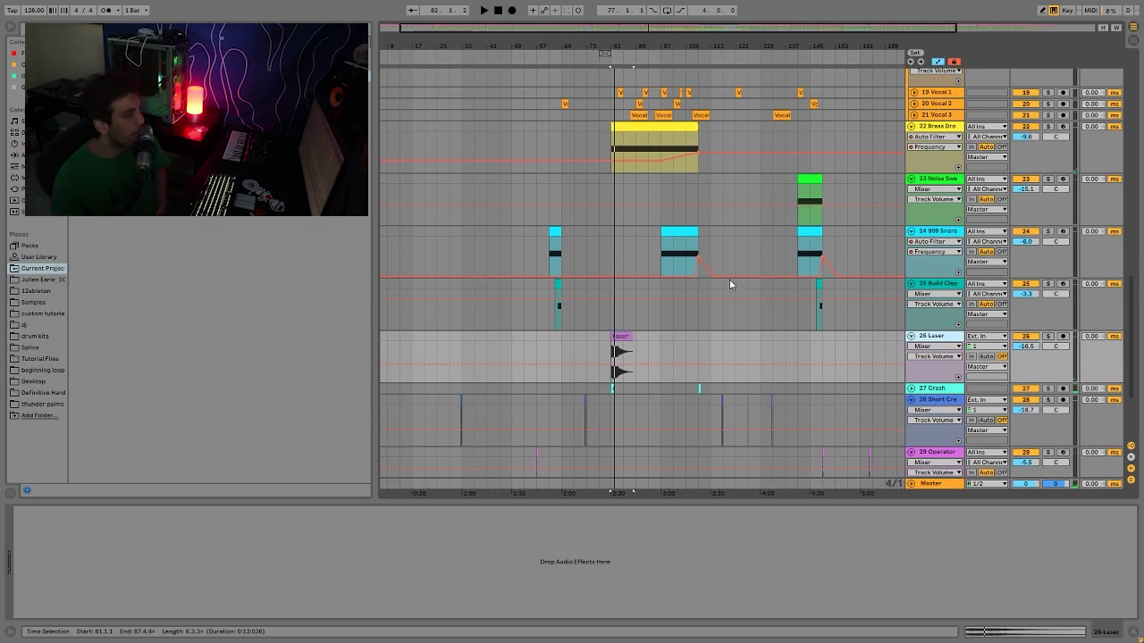
Fold the Bass and Piano Stab tracks in the full arrangement.
{"action": "scroll", "coordinate": [729, 284], "scroll_direction": "up", "scroll_amount": 15}
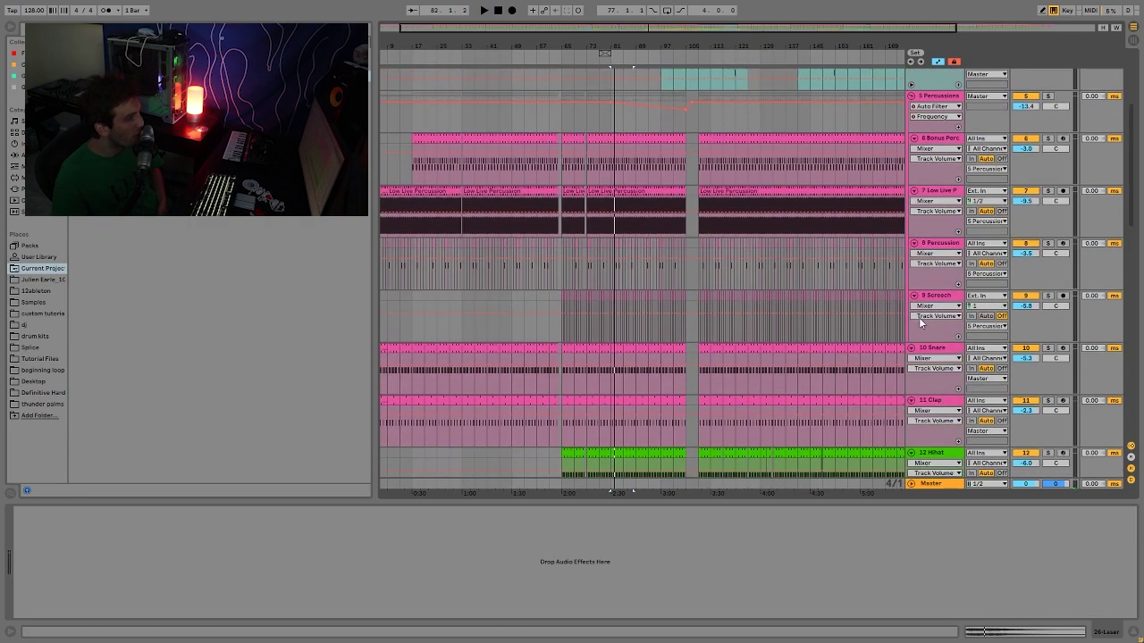
{"action": "scroll", "coordinate": [920, 324], "scroll_direction": "up", "scroll_amount": 5}
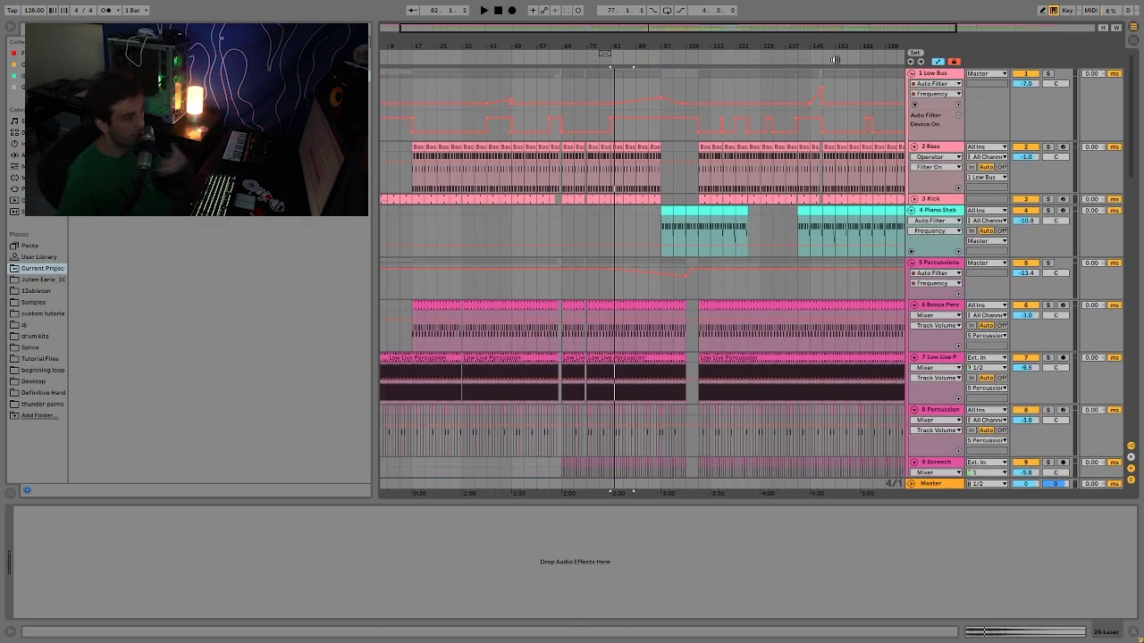
{"action": "left_click_drag", "start_coordinate": [789, 46], "coordinate": [789, 18]}
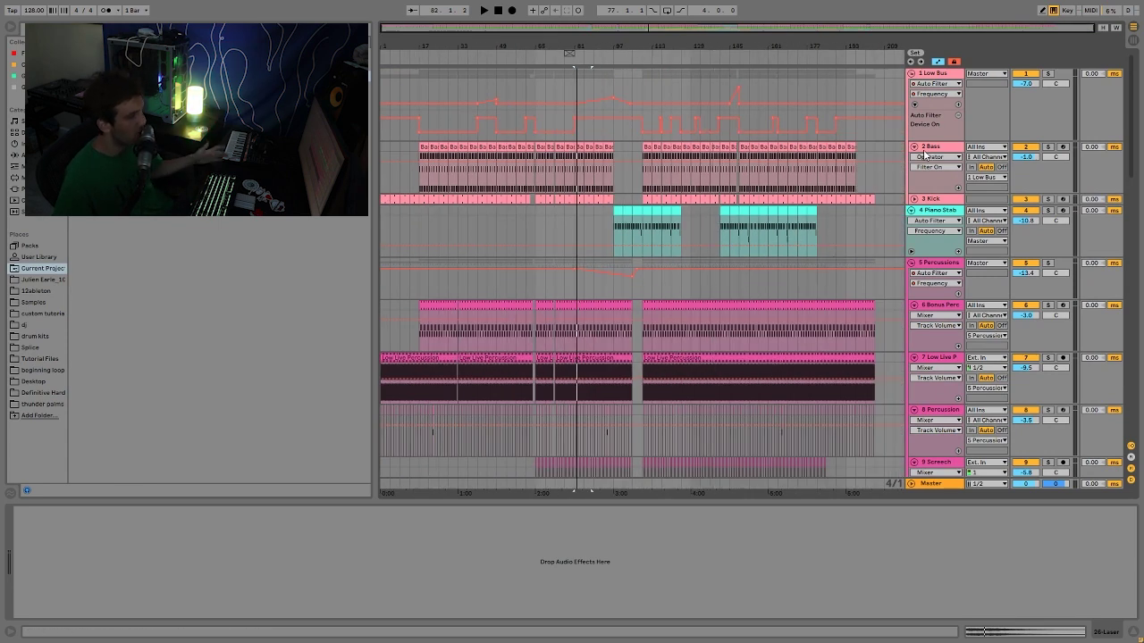
{"action": "left_click", "coordinate": [934, 148]}
{"action": "key", "text": "shift+Down"}
{"action": "key", "text": "Left"}
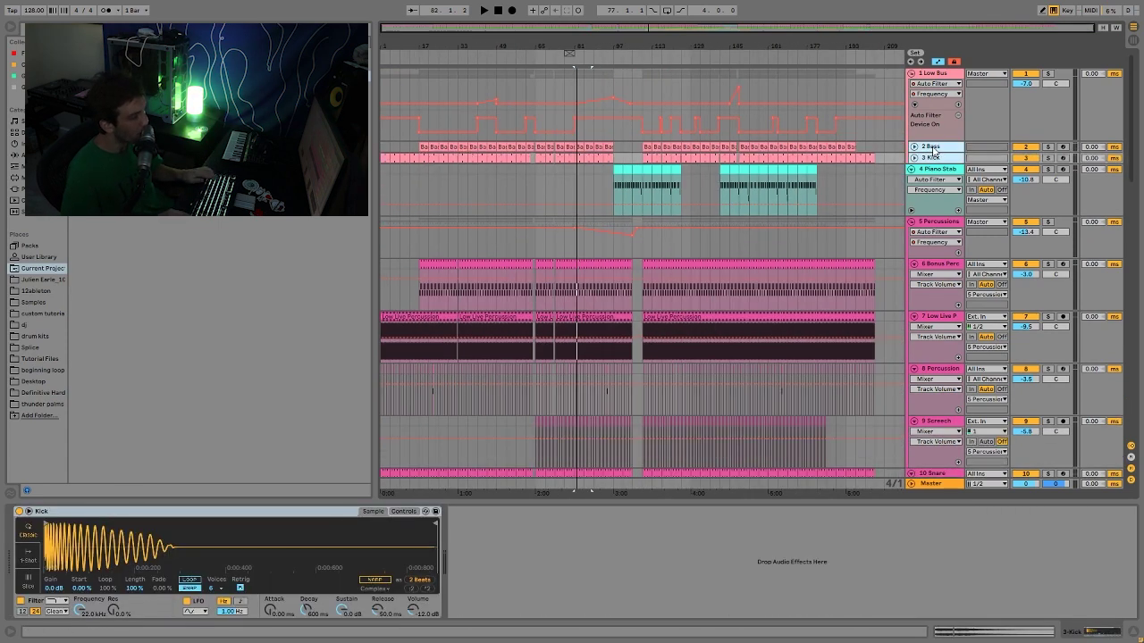
{"action": "key", "text": "shift+Down"}
{"action": "key", "text": "Left"}
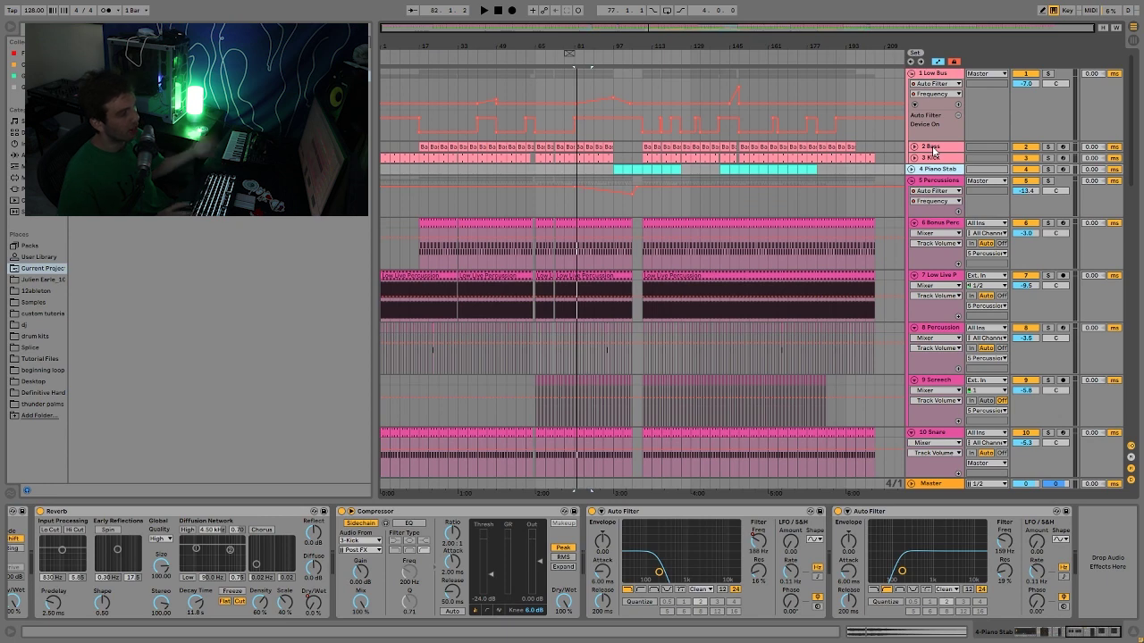
Play the arrangement from bars 81 and 105, and fold the Percussions, Snare, Clap, Hihat and Hats tracks.
{"action": "key", "text": "space"}
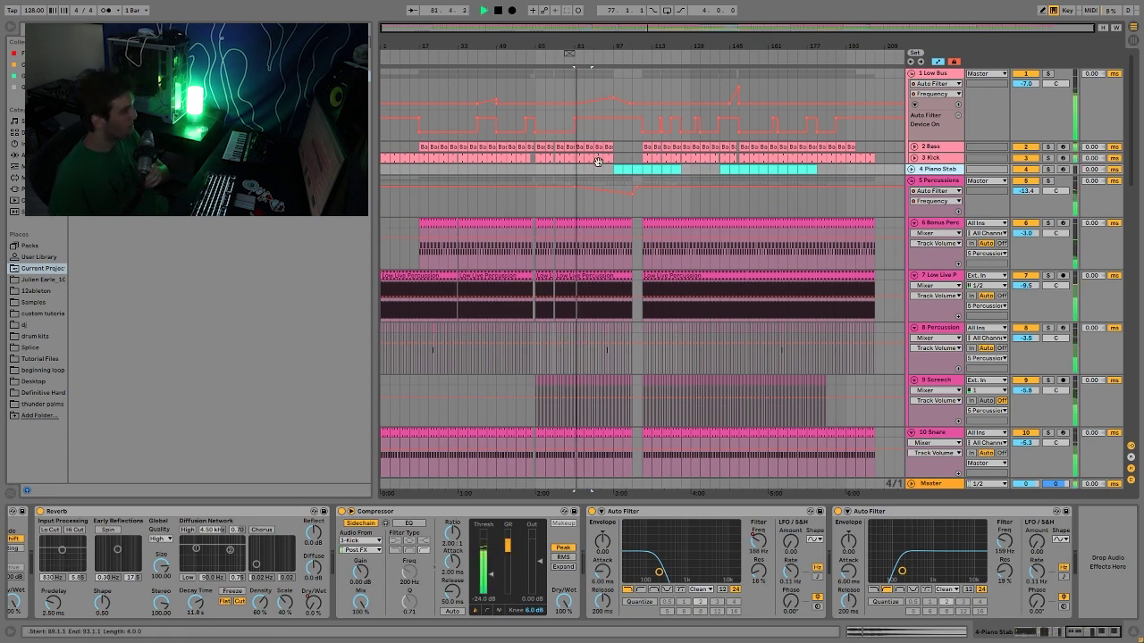
{"action": "left_click", "coordinate": [632, 158]}
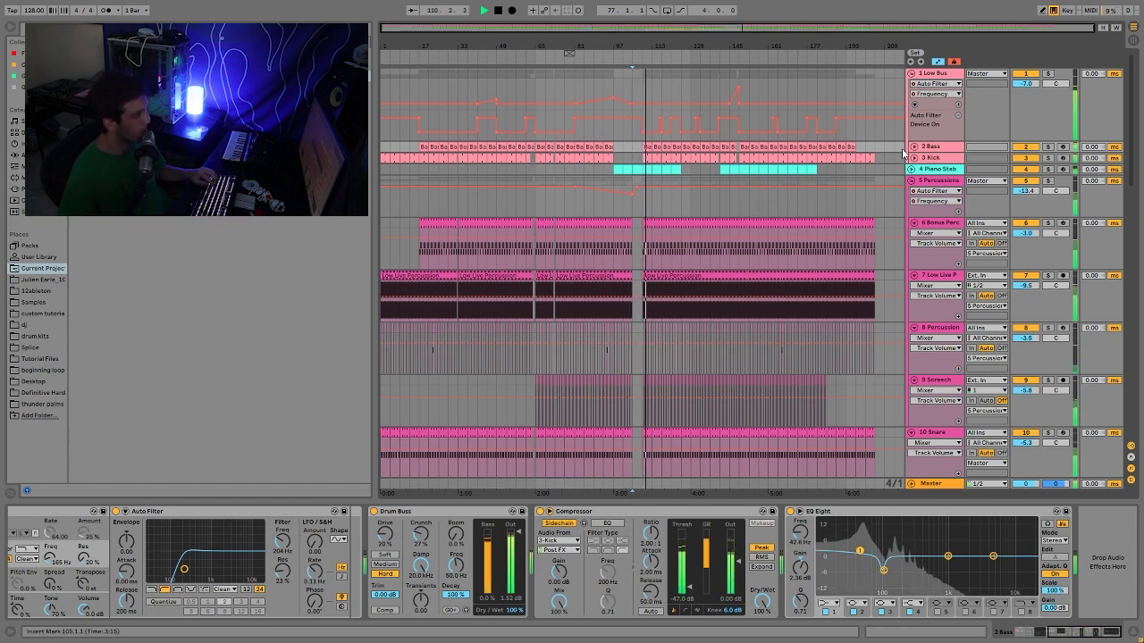
{"action": "left_click", "coordinate": [912, 181]}
{"action": "left_click", "coordinate": [911, 191]}
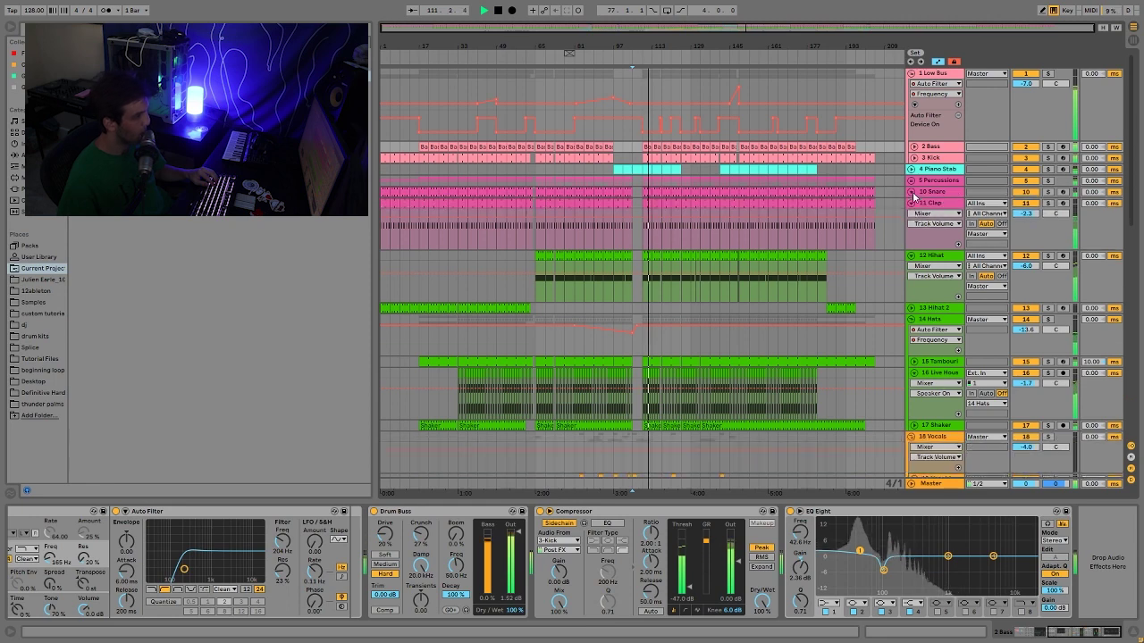
{"action": "left_click", "coordinate": [912, 203]}
{"action": "left_click", "coordinate": [912, 215]}
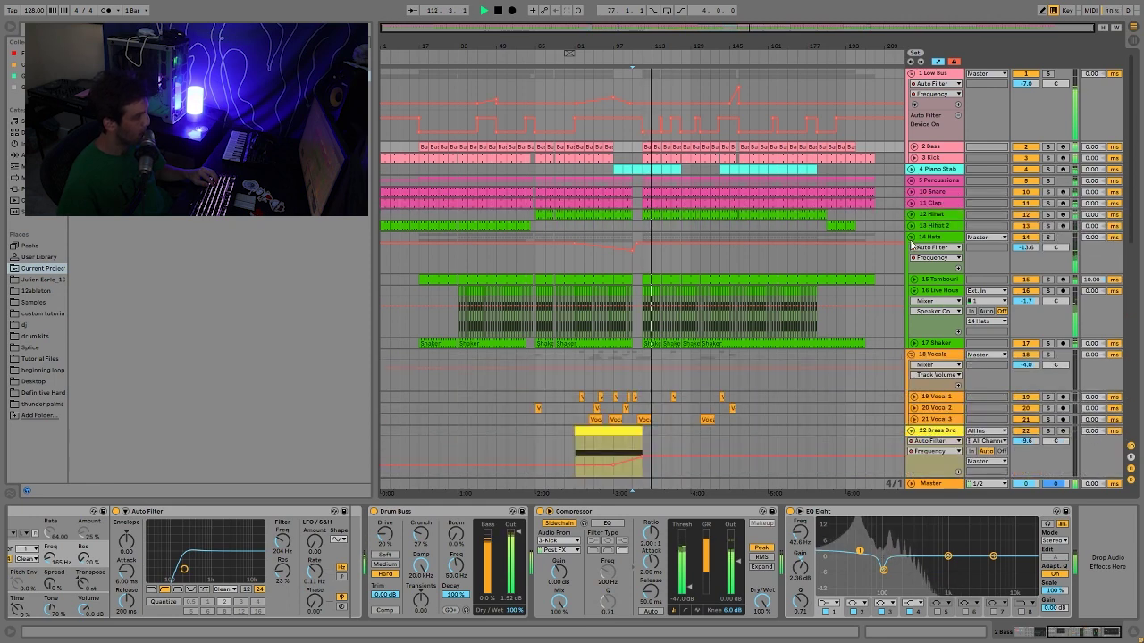
{"action": "left_click", "coordinate": [911, 237]}
{"action": "key", "text": "space"}
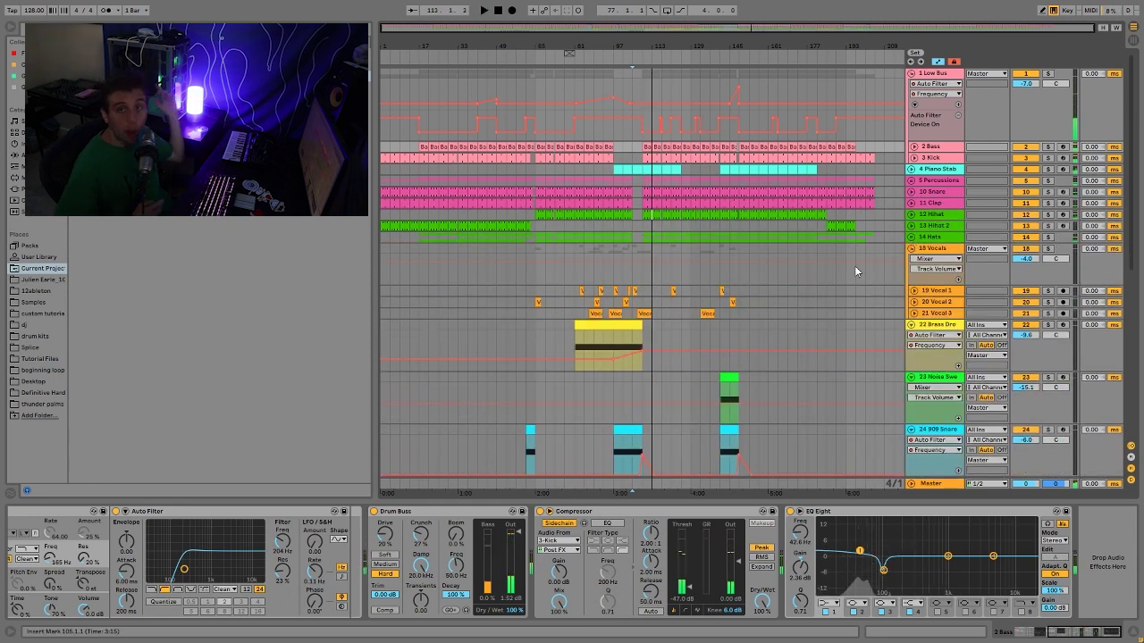